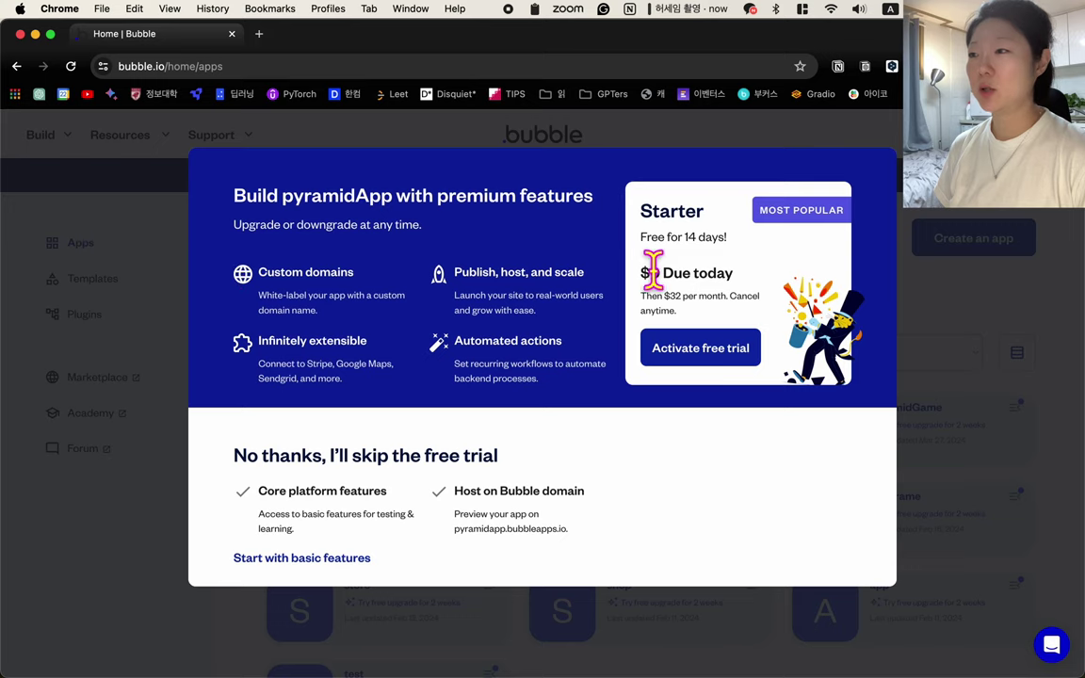
- Start pyramidApp with the basic features instead of the free trial, keeping the default favicon and application name
drag(644, 271, 715, 273)
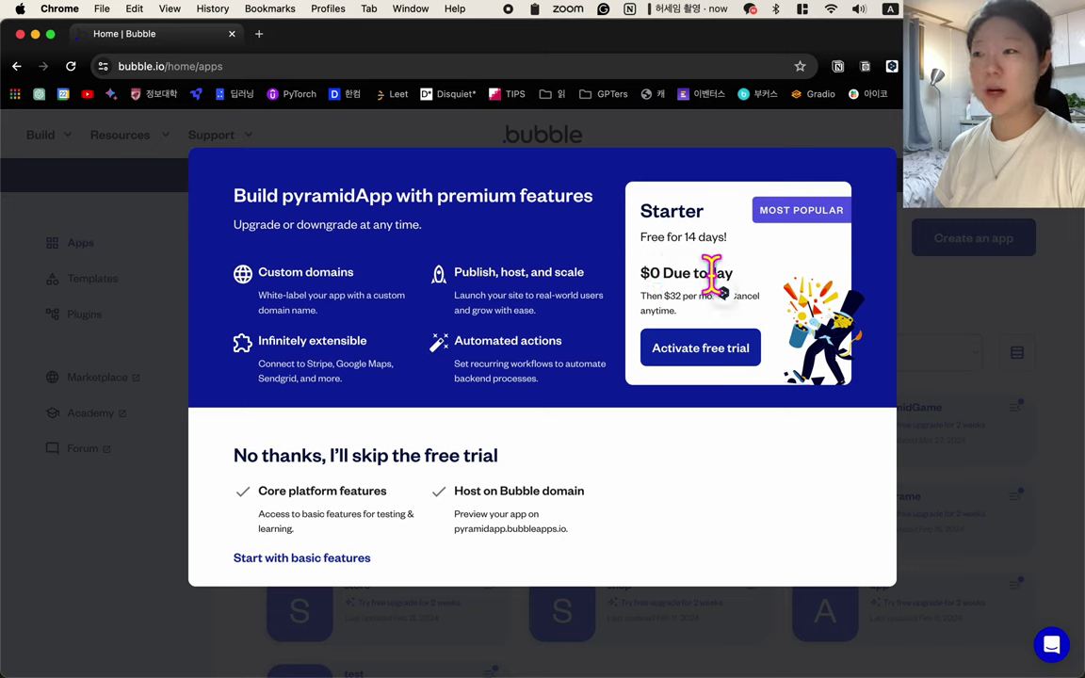
click(287, 563)
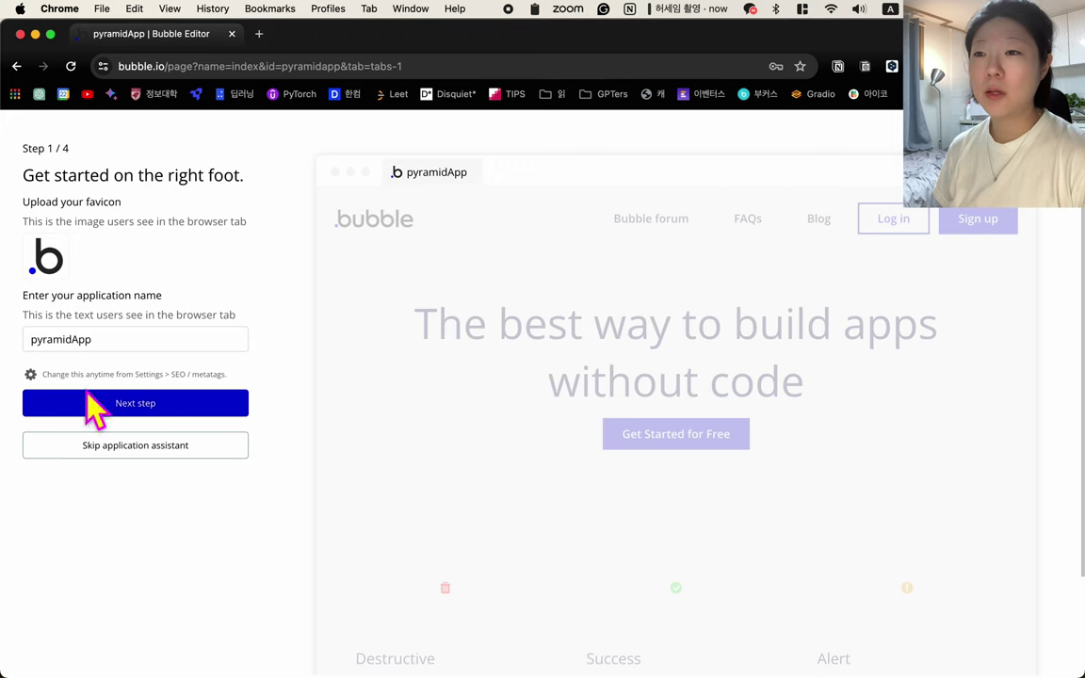
click(153, 419)
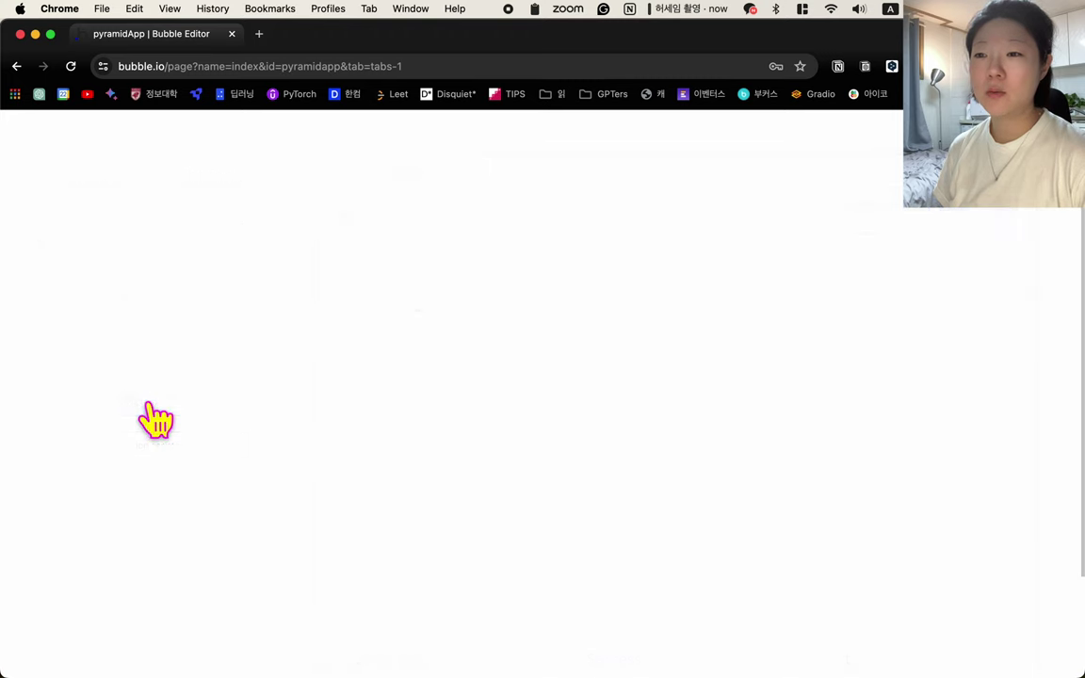
- Set the app's default font to Nanum Gothic and continue to the default colors
click(165, 268)
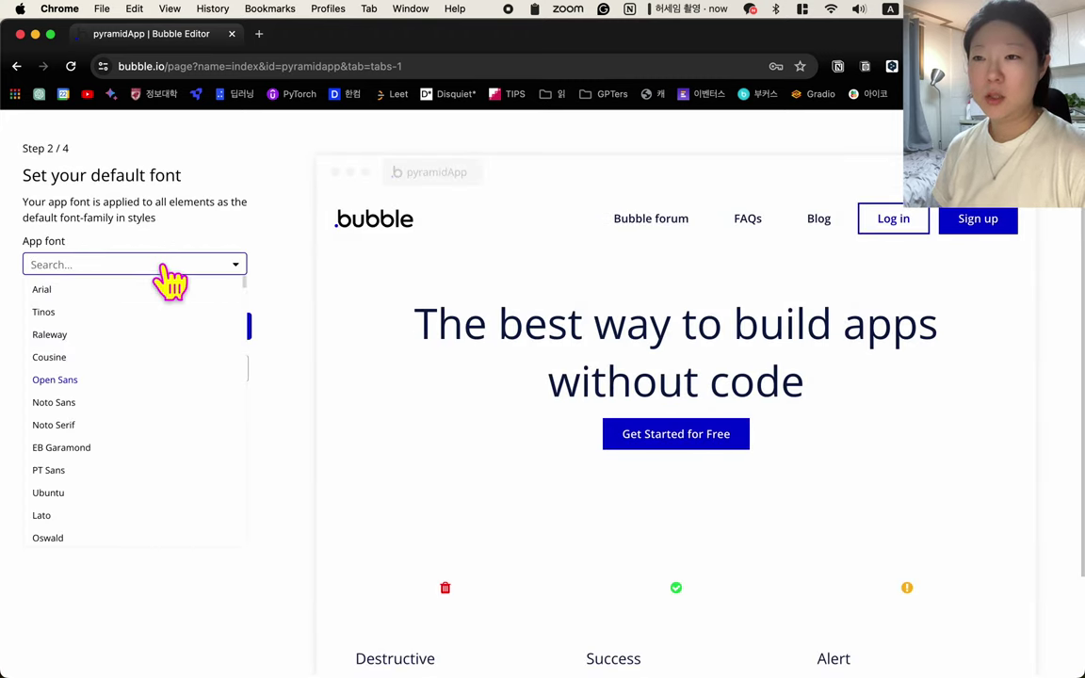
key(Caps_Lock)
text(ㅜ)
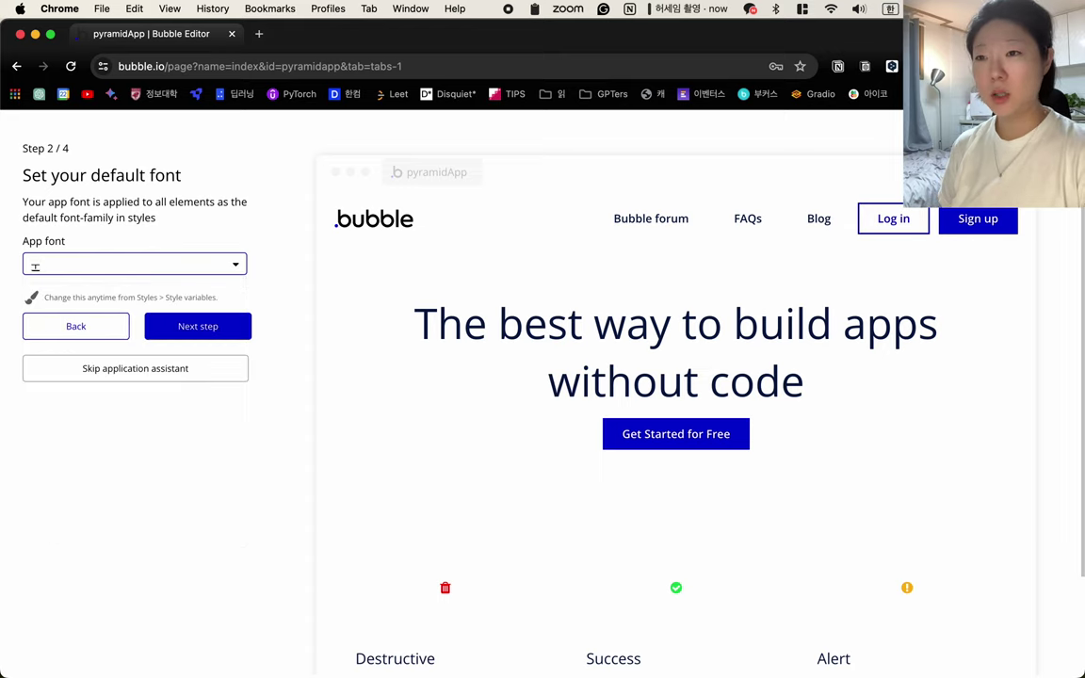
key(BackSpace)
text(nanum)
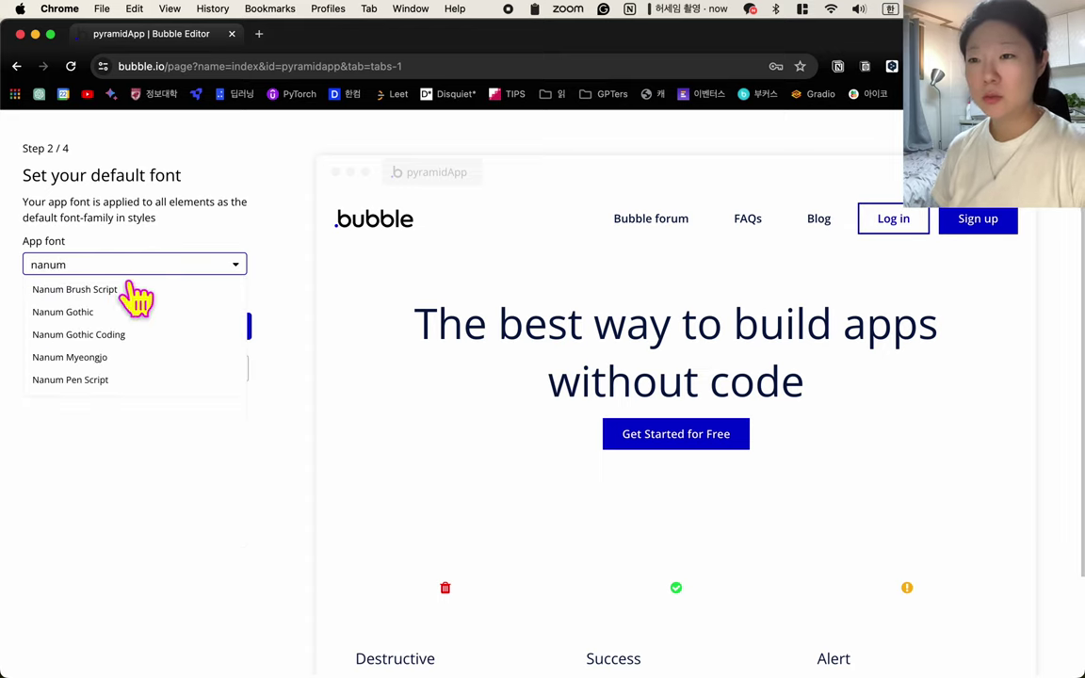
click(72, 311)
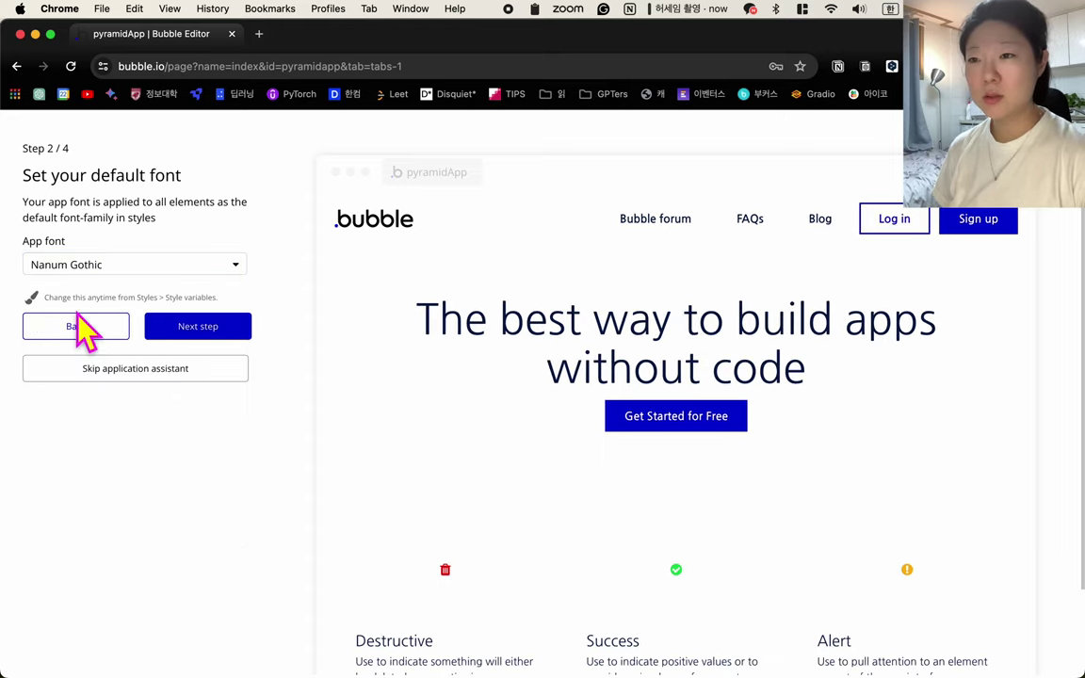
click(219, 339)
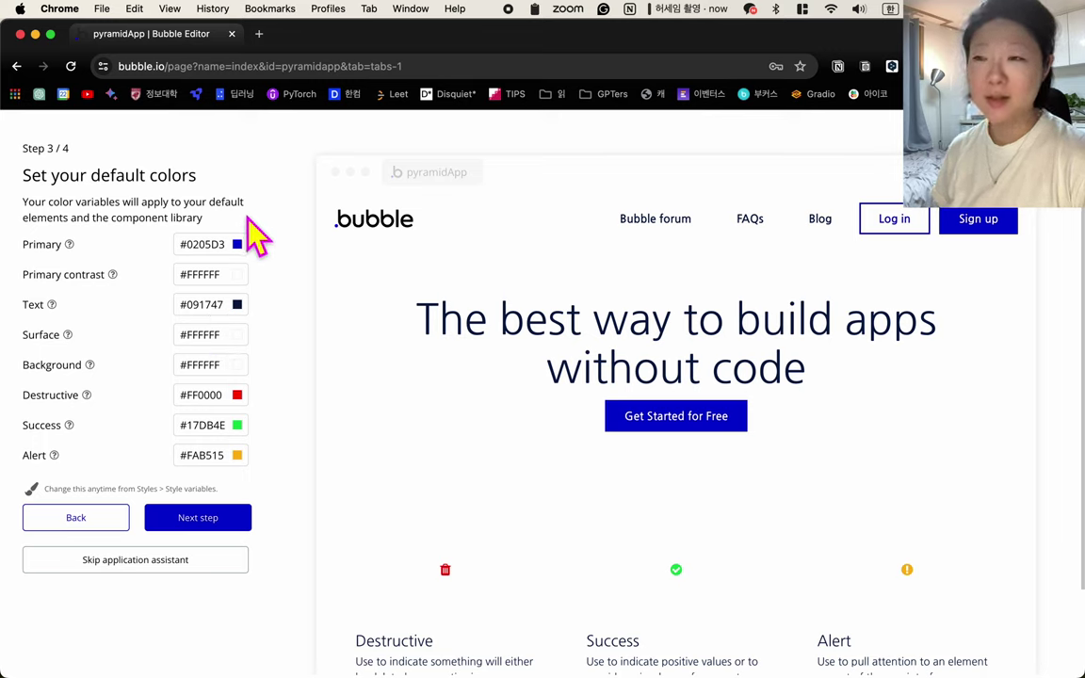
- Set the primary color to the blue #024FD4, keep the other default colors, and continue to the plugin step
click(236, 244)
click(220, 376)
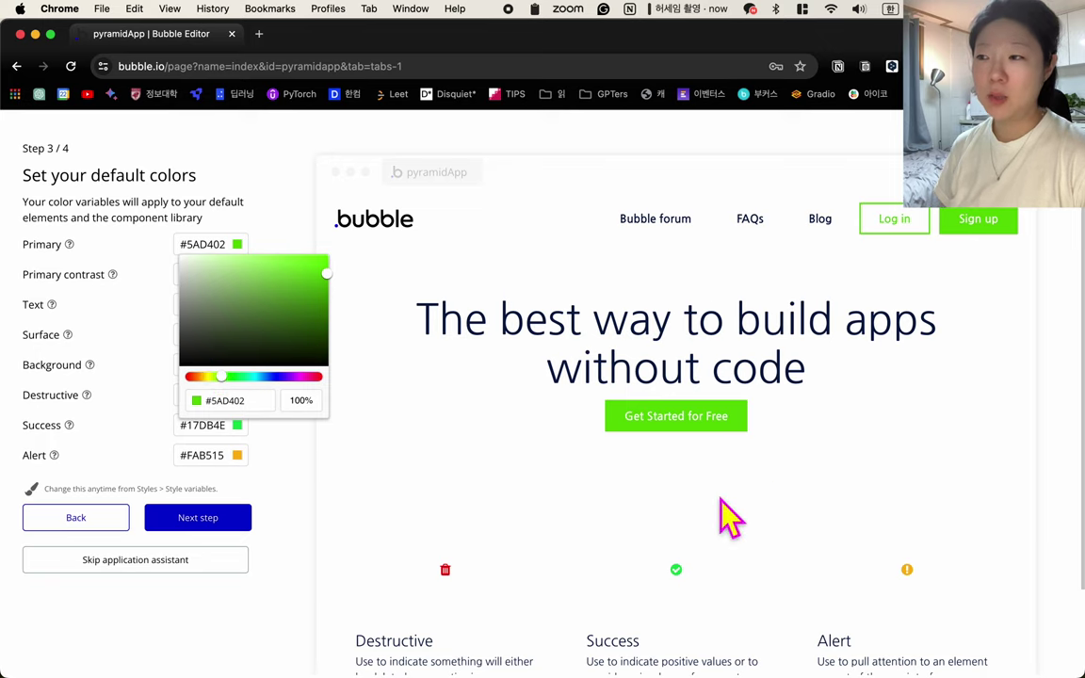
click(307, 376)
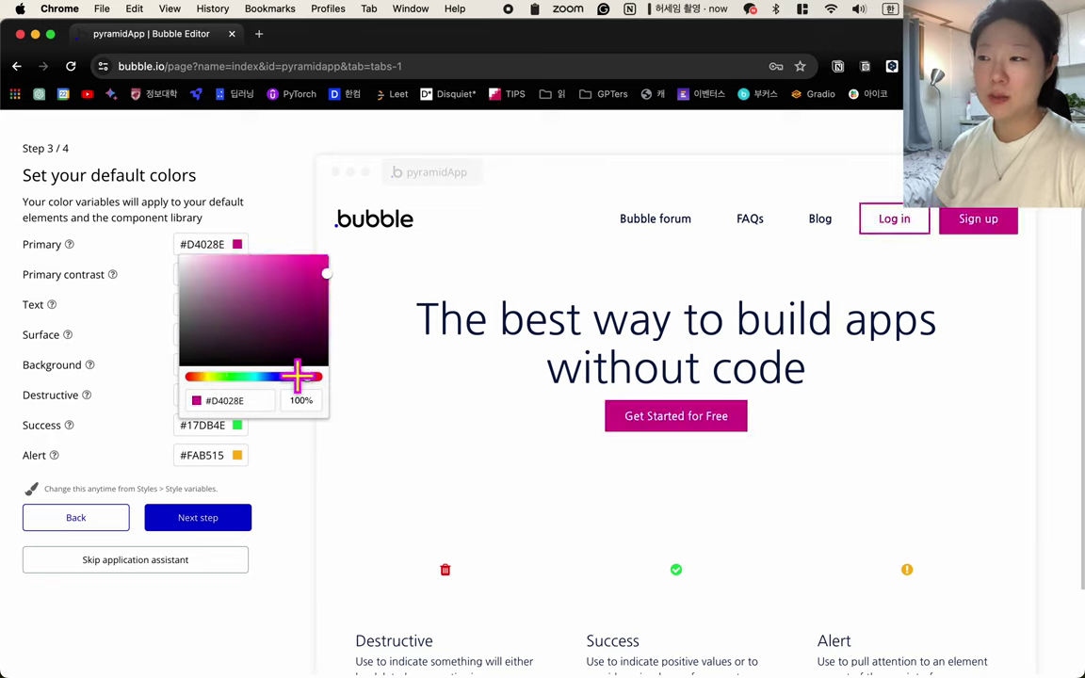
click(267, 376)
click(302, 242)
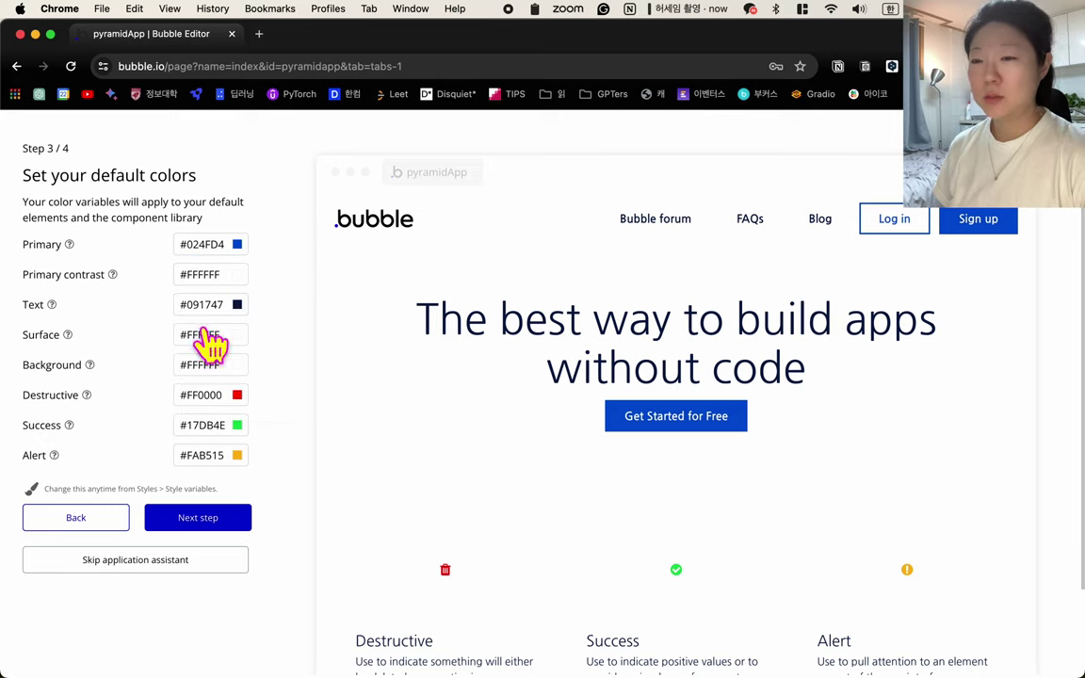
click(216, 526)
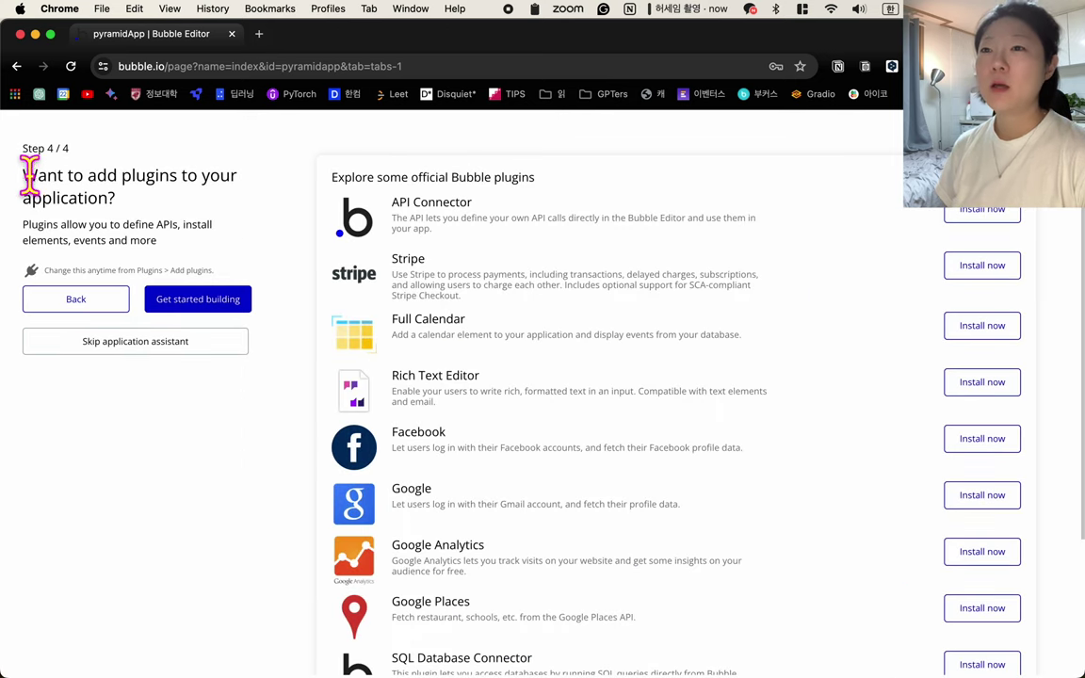
- Finish the application assistant without installing any plugins and start building the app
drag(72, 149, 27, 162)
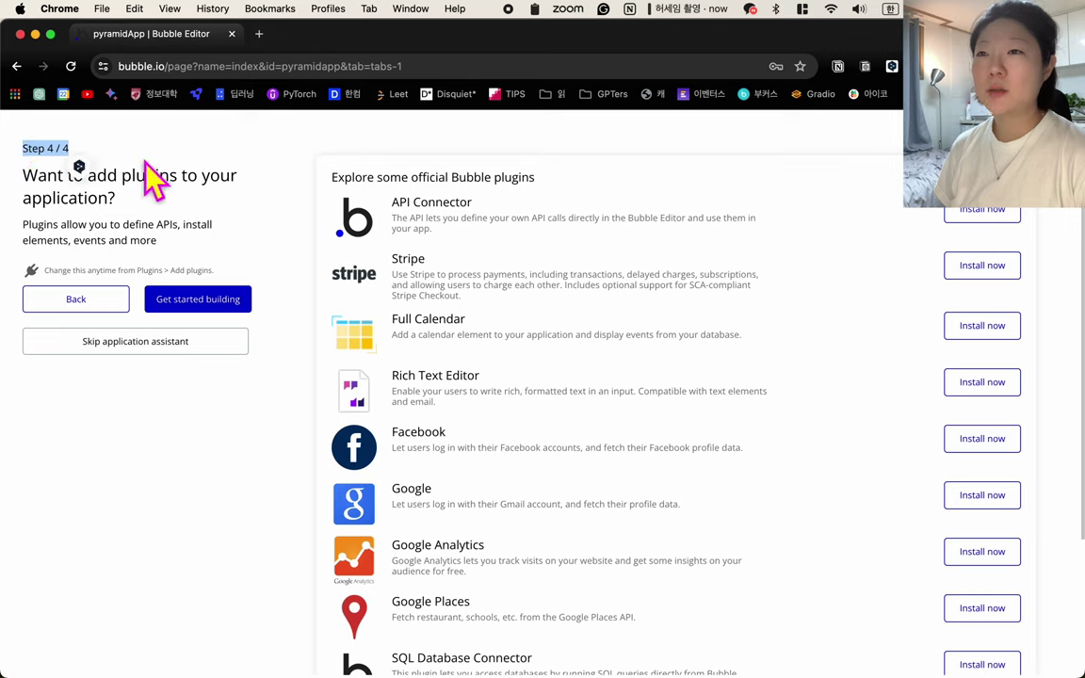
click(109, 177)
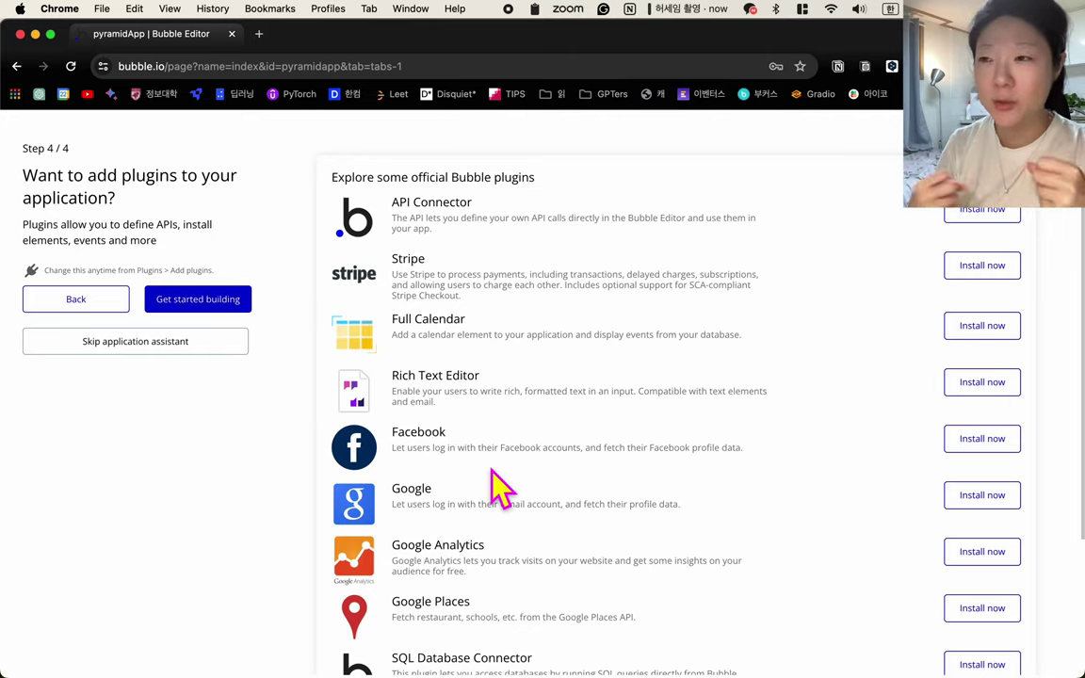
click(224, 307)
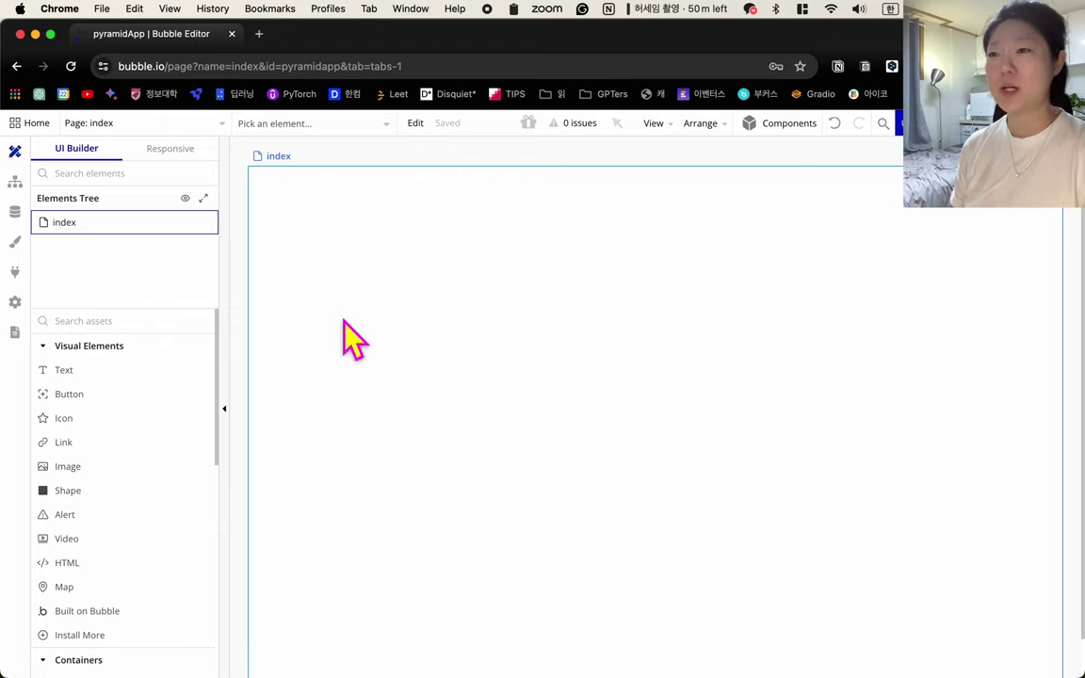
scroll(343, 322, down, 2)
scroll(405, 346, up, 2)
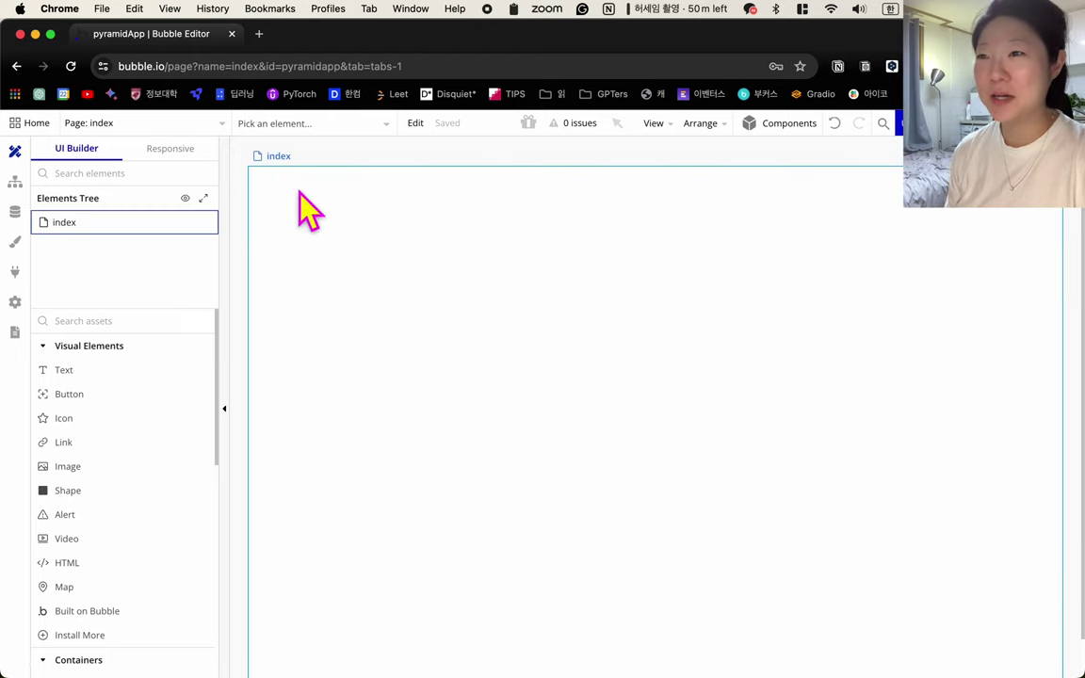
click(331, 258)
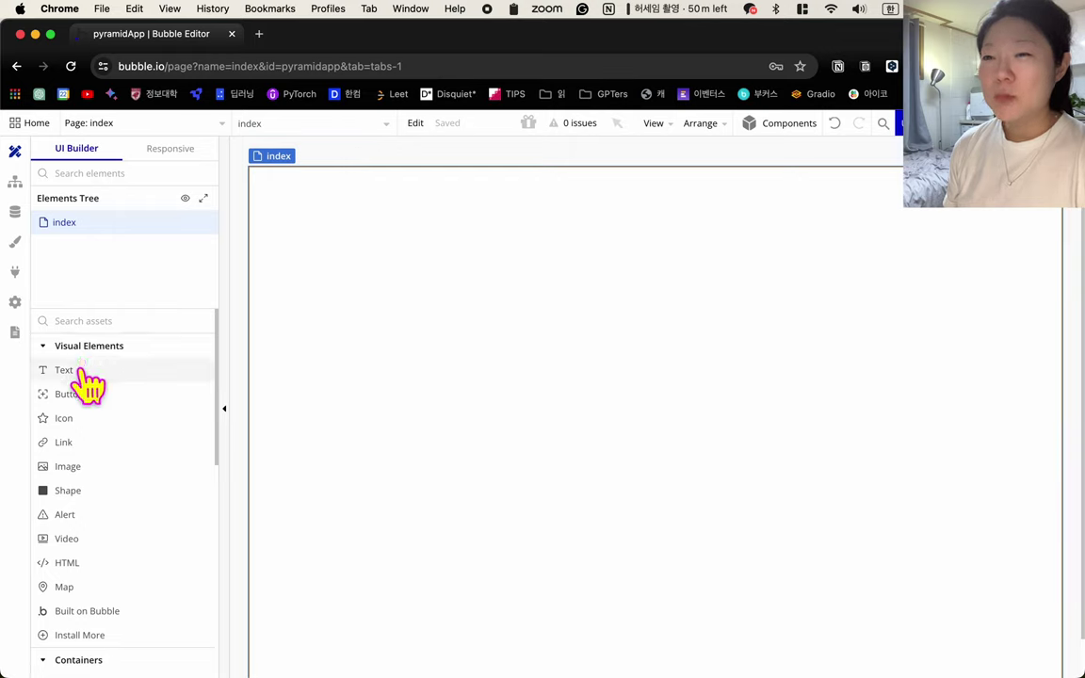
scroll(83, 429, down, 5)
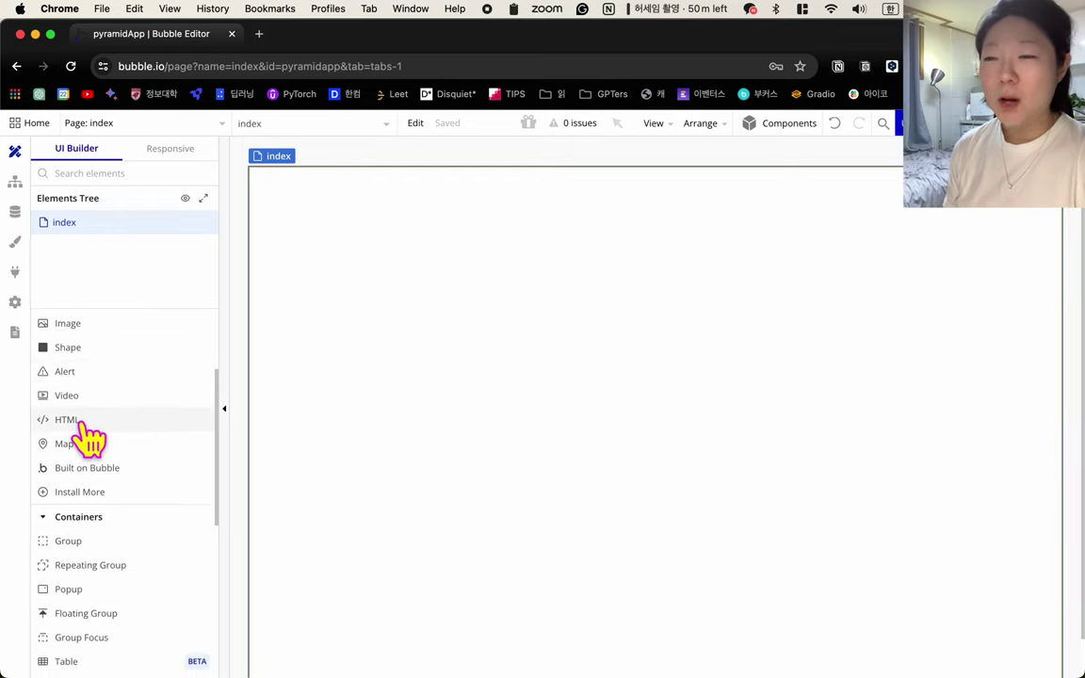
scroll(89, 435, up, 5)
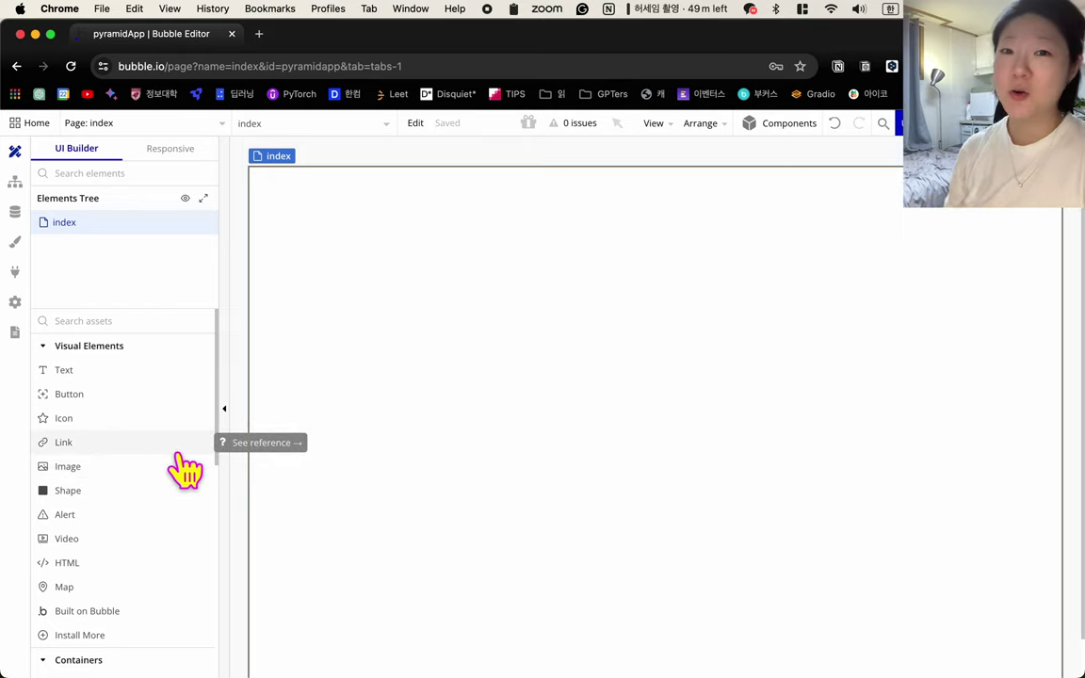
drag(179, 452, 75, 387)
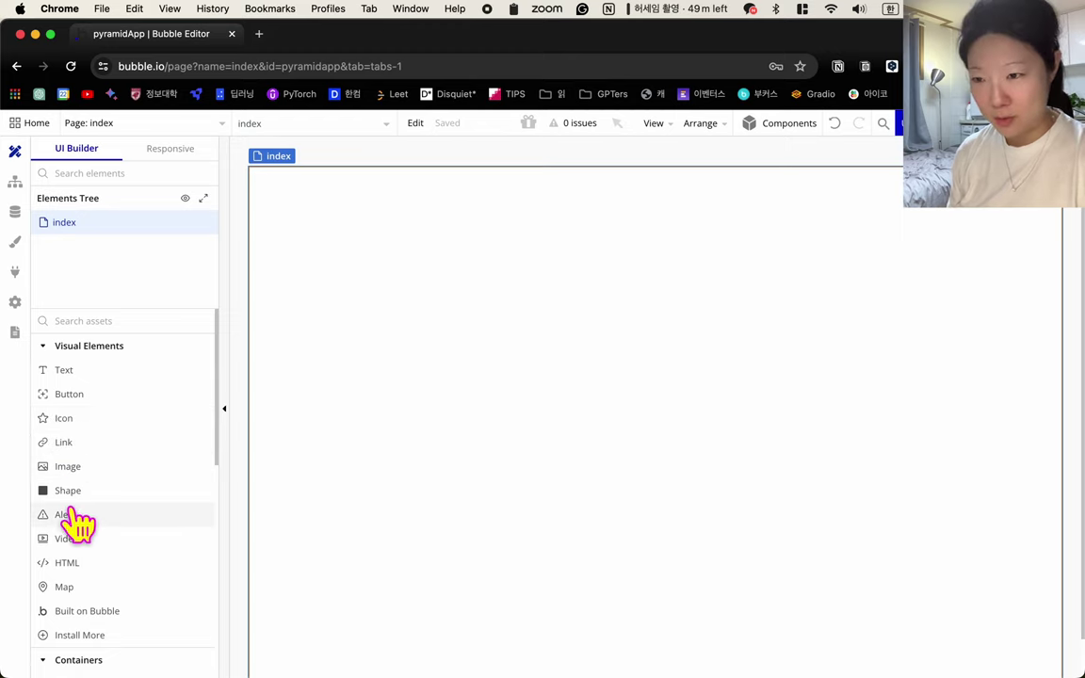
- Draw a text element in the upper part of the index page and set its text to "피라미드 게임"
click(64, 373)
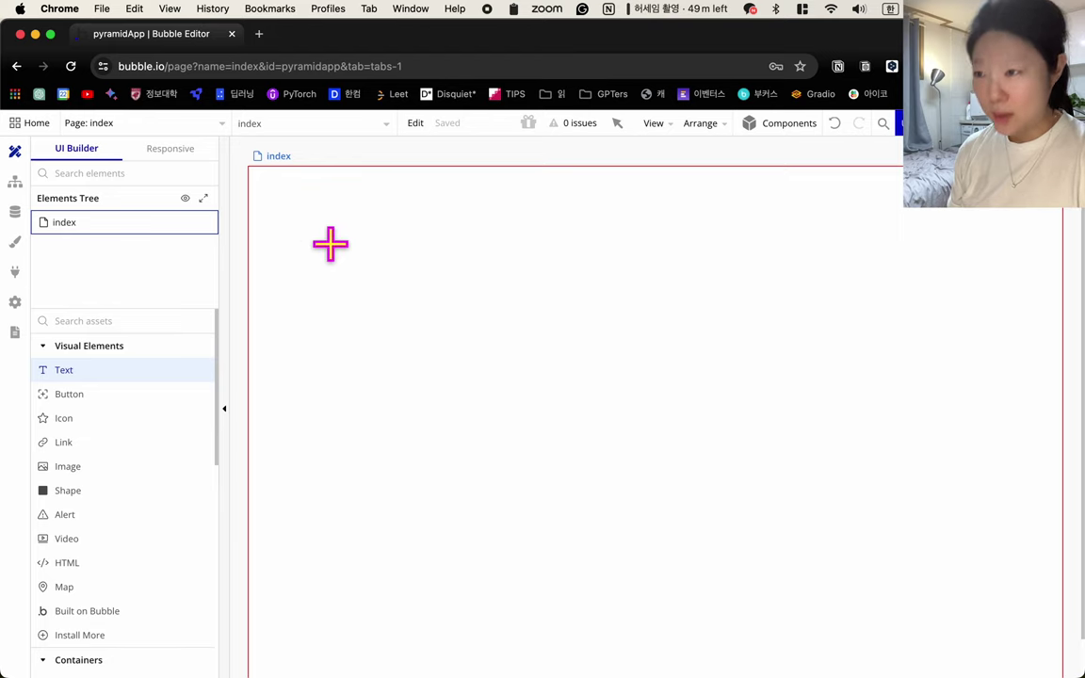
mouse_move(331, 245)
mouse_down()
mouse_move(351, 309)
mouse_move(578, 314)
mouse_up()
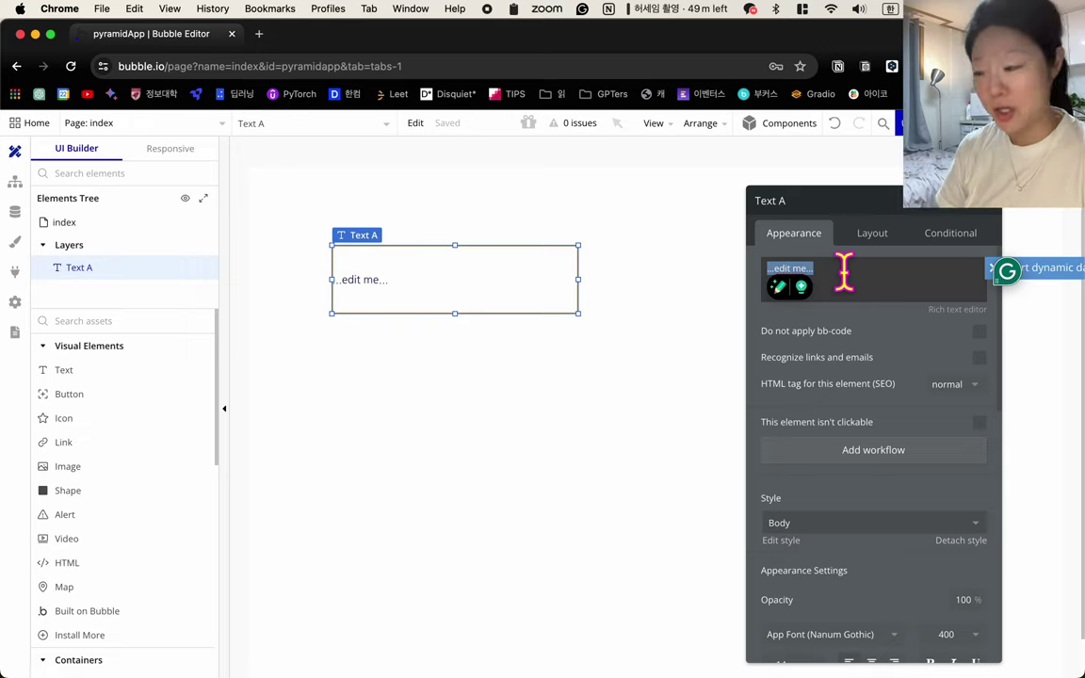
text(vlfka)
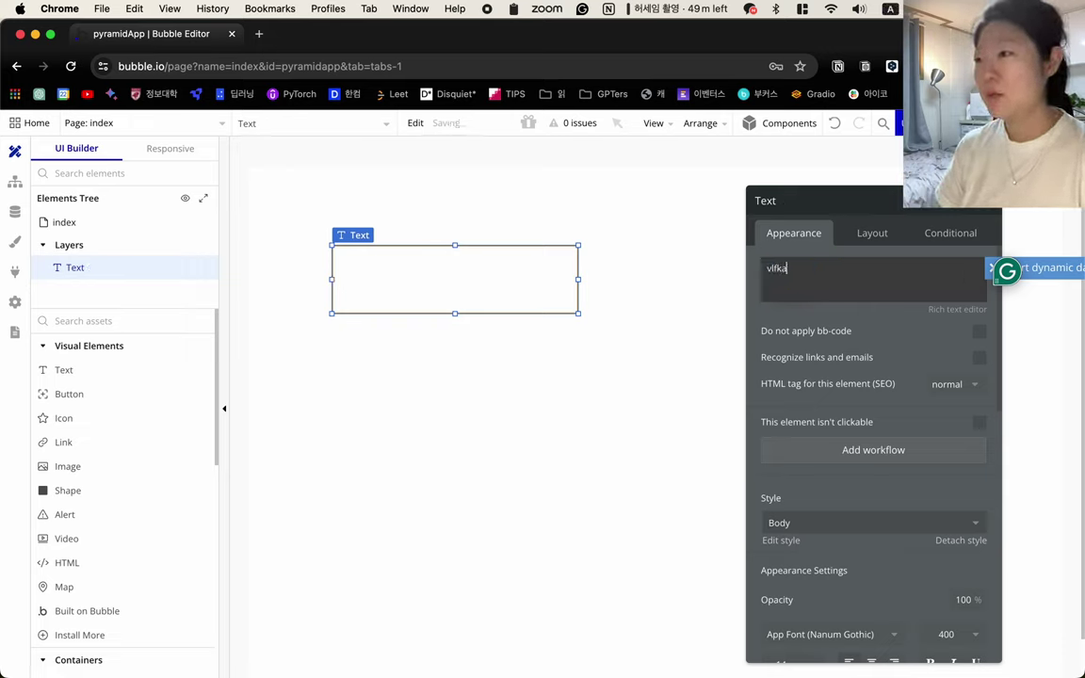
key(BackSpace)
key(BackSpace)
key(BackSpace)
key(BackSpace)
key(BackSpace)
key(ctrl+space)
text(피람)
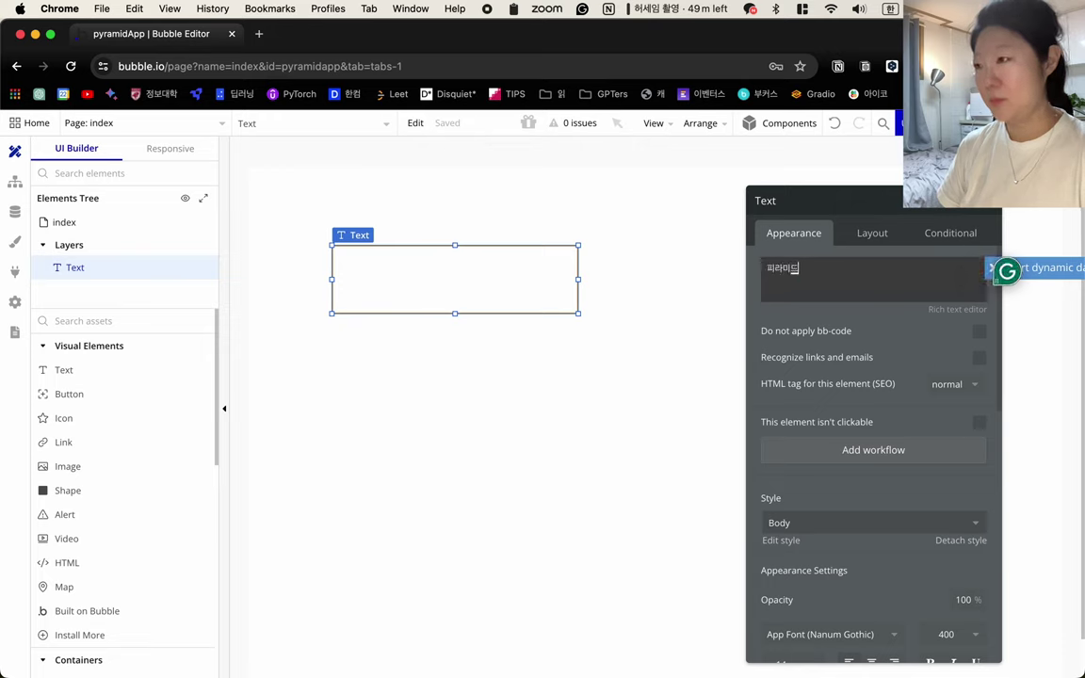
text(드 게임)
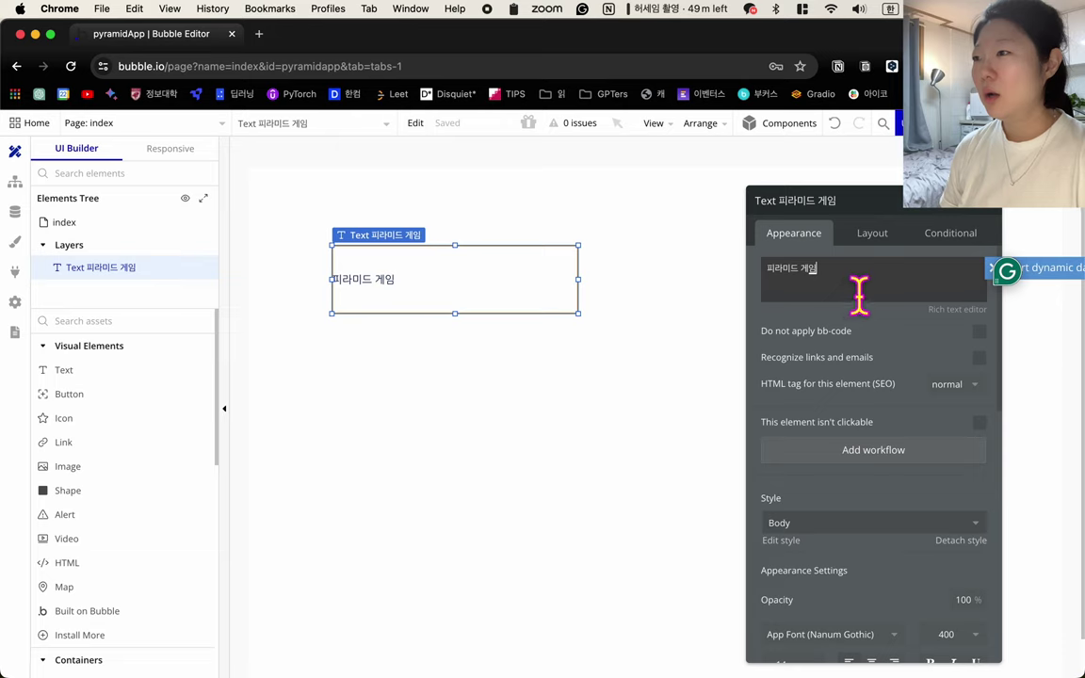
- Give the 피라미드 게임 text the Heading 1 style and center it horizontally
scroll(860, 309, down, 1)
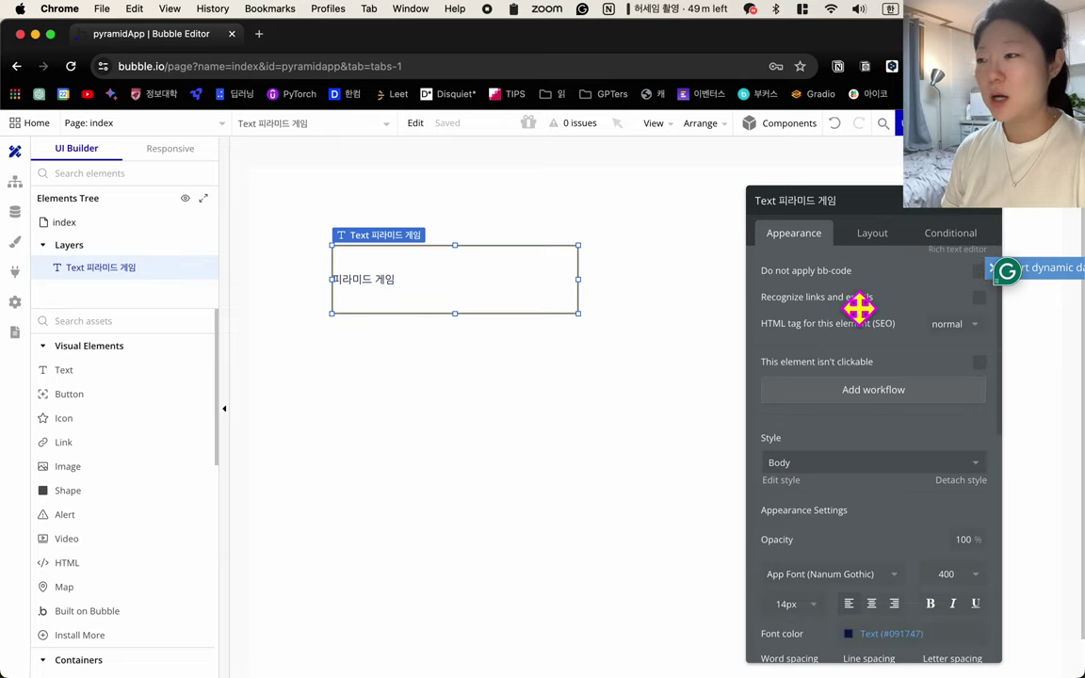
click(866, 461)
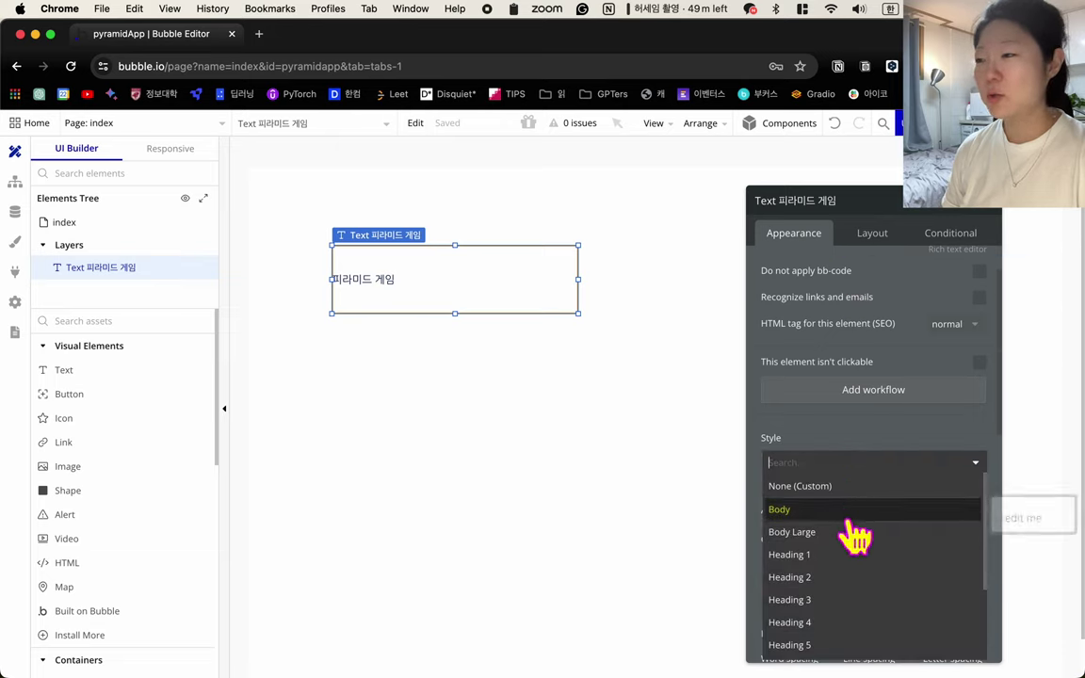
scroll(867, 422, down, 2)
scroll(867, 423, down, 1)
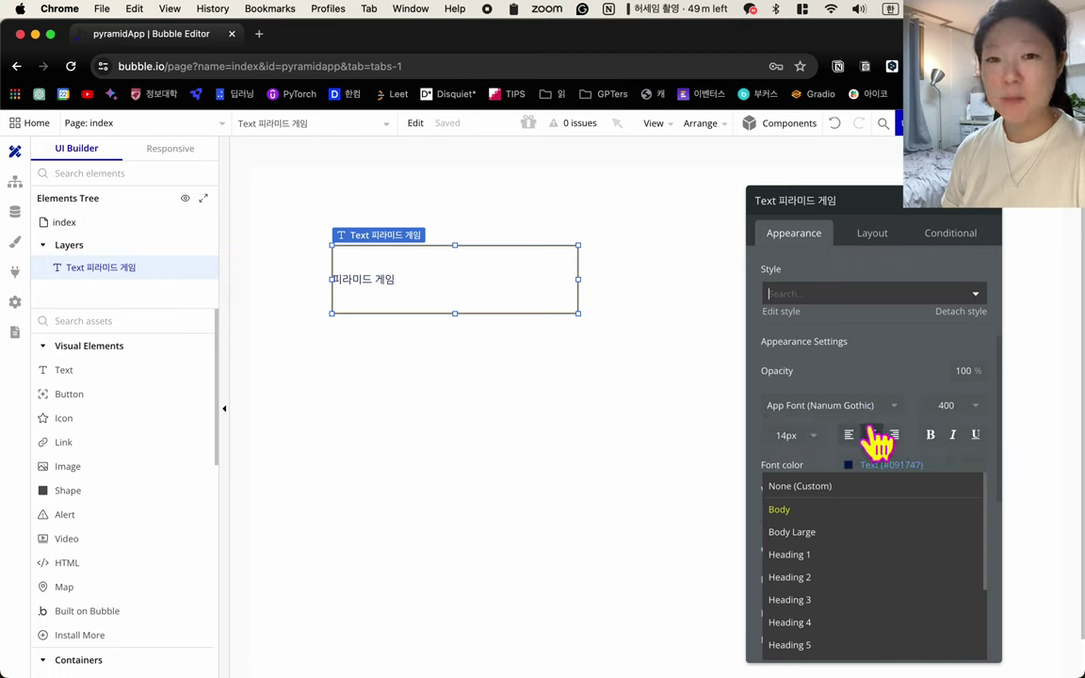
click(863, 558)
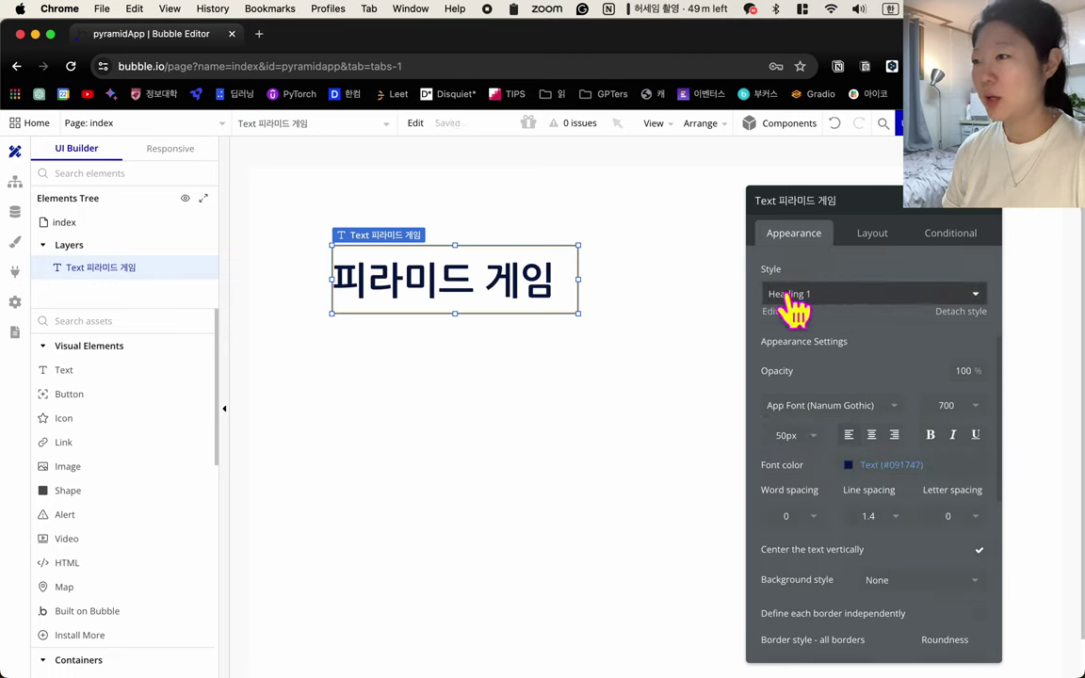
click(872, 436)
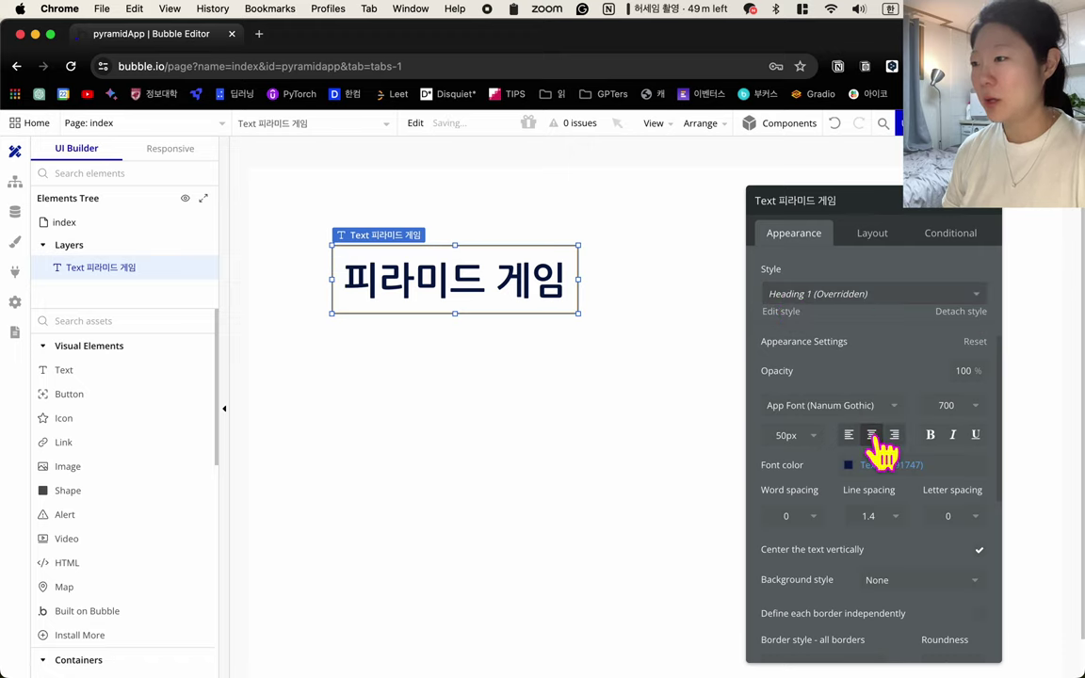
scroll(876, 357, up, 5)
click(630, 340)
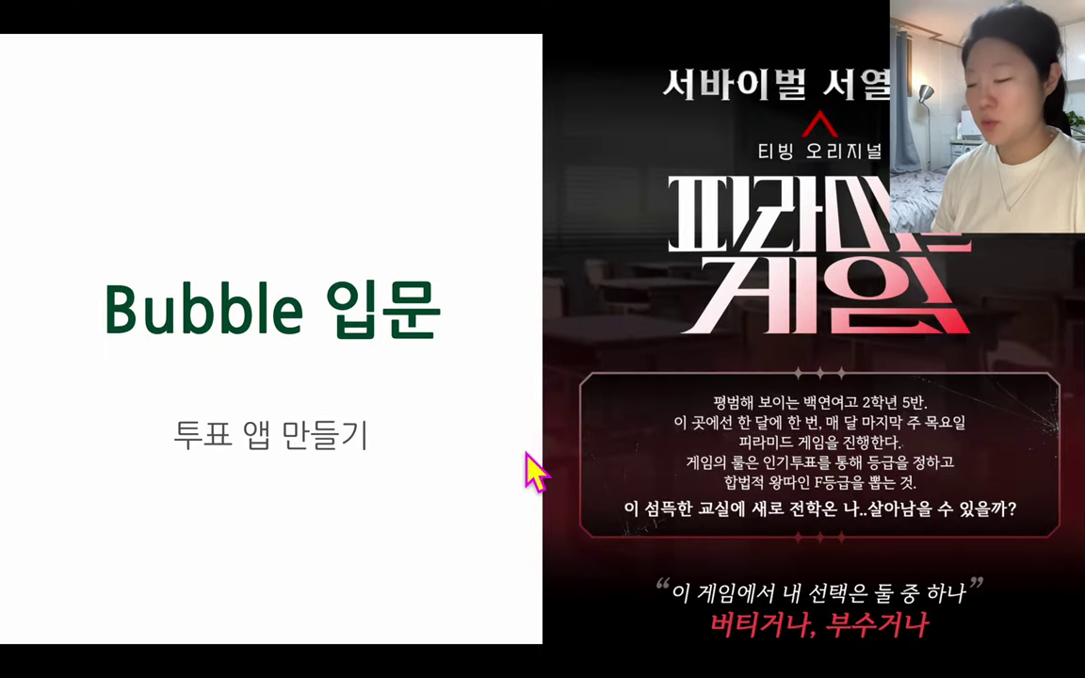
key(Right)
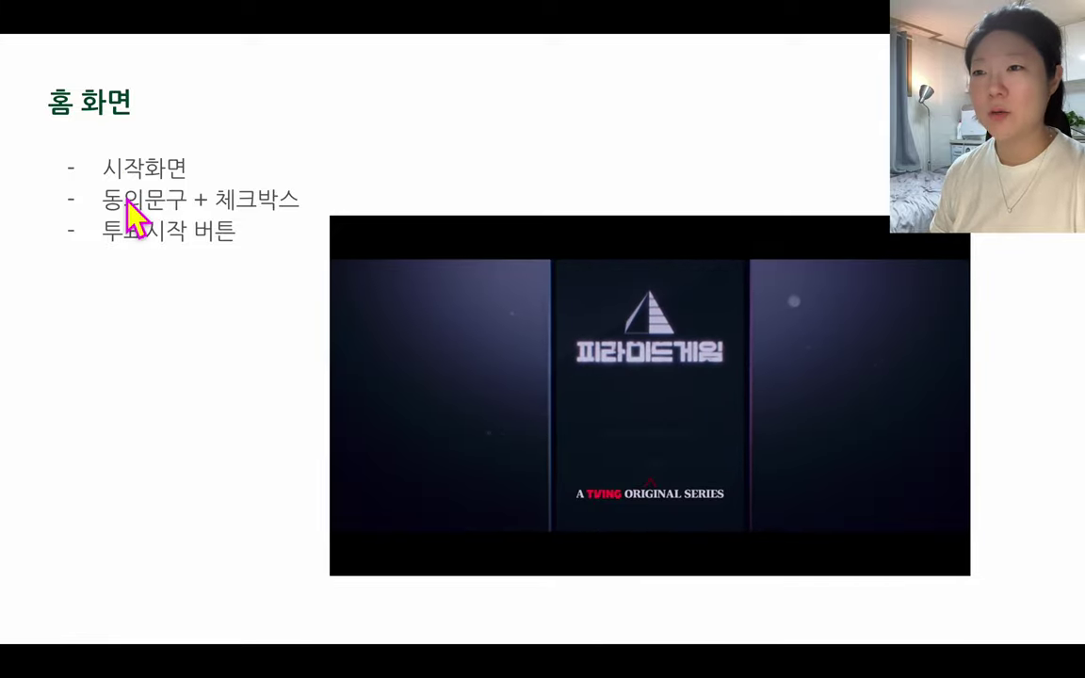
key(ctrl+Right)
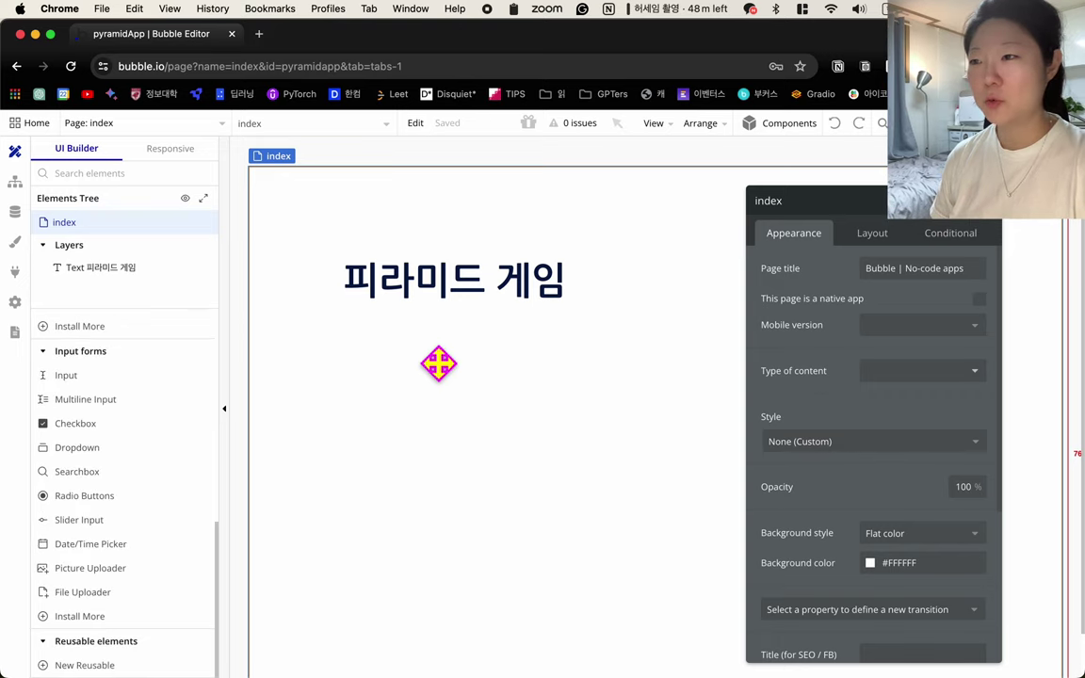
- Draw a text element about 196 by 70 px below the title, reading "게임을 외부로 유출시" and "그에 상응하는 최고 벌칙이 따른다." on two lines
scroll(72, 386, up, 5)
click(66, 372)
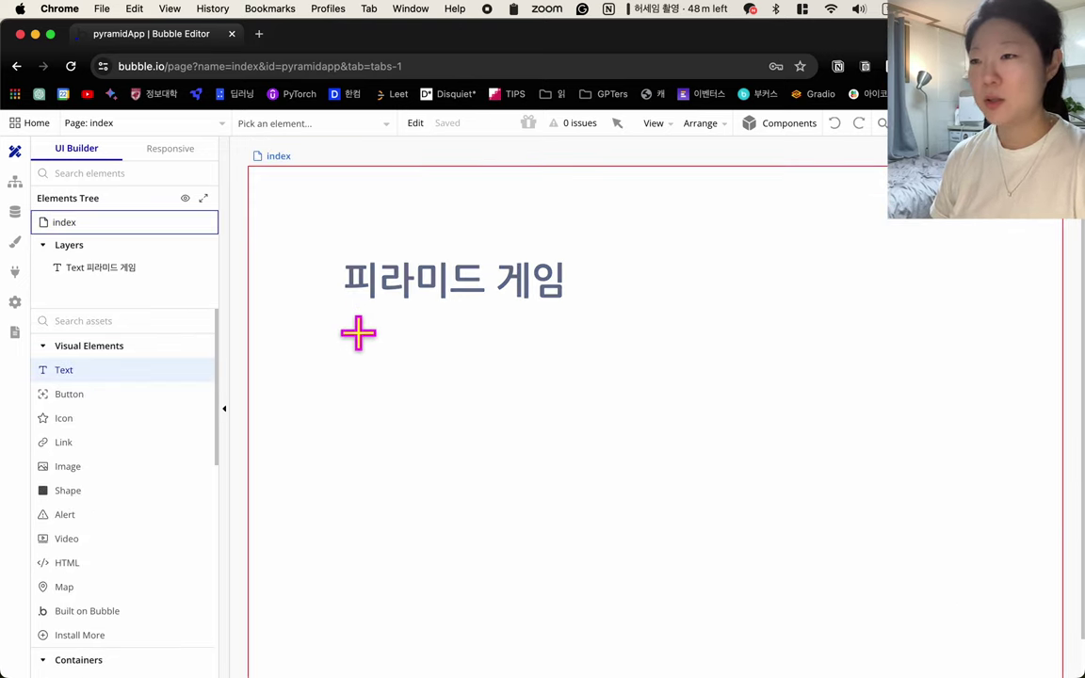
mouse_move(371, 343)
mouse_down()
mouse_move(560, 421)
mouse_move(520, 397)
mouse_up()
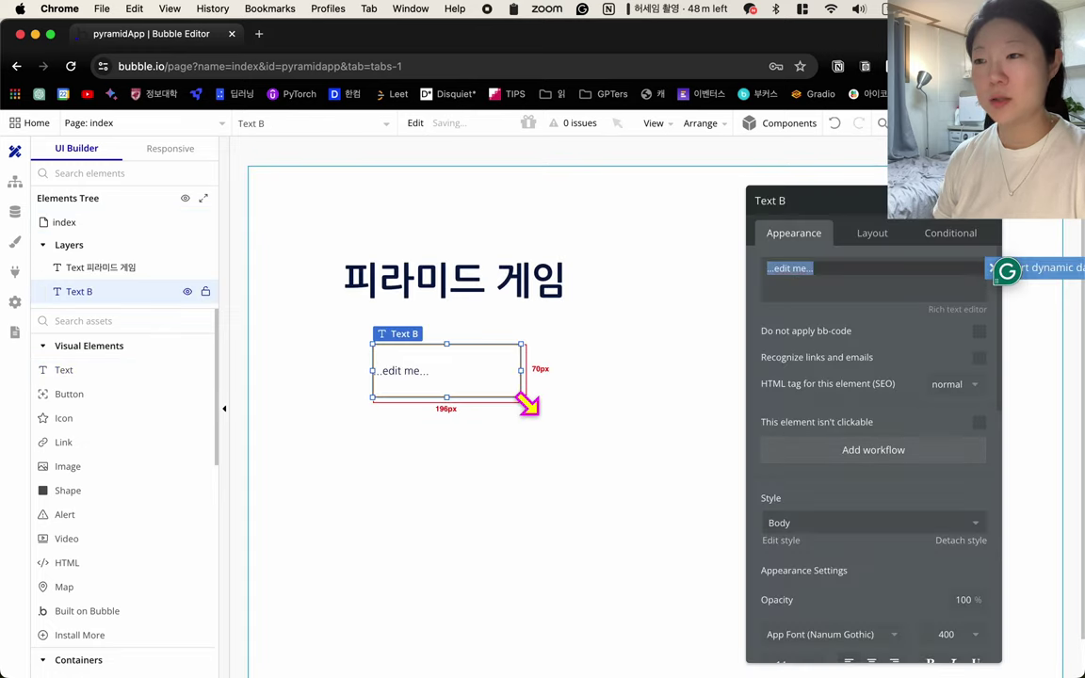
click(849, 274)
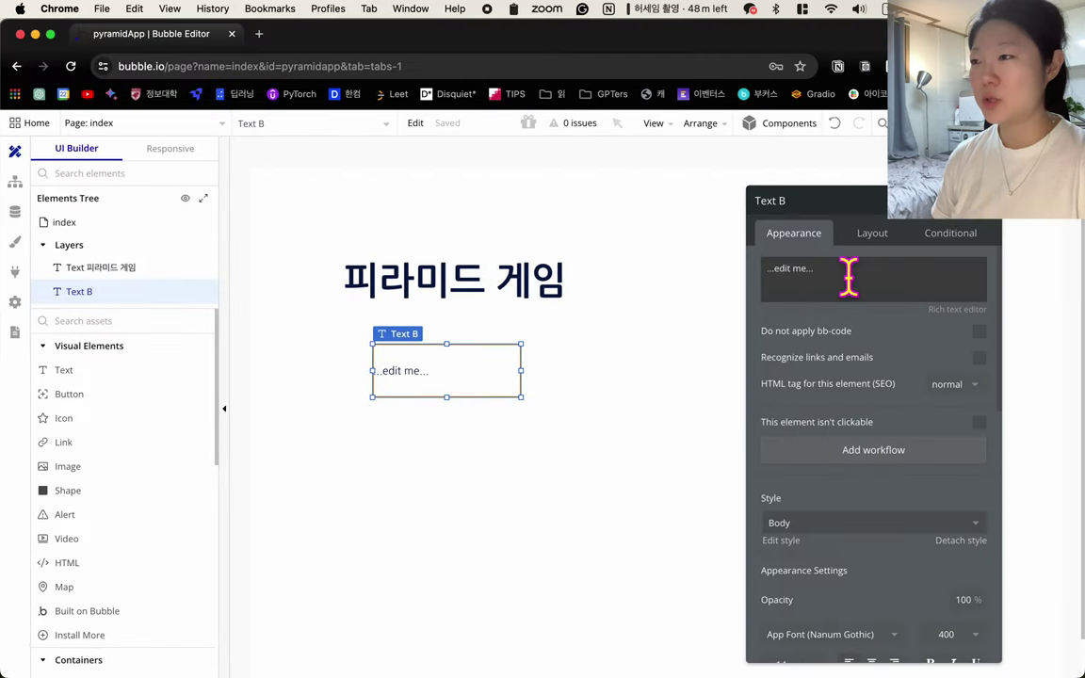
click(848, 274)
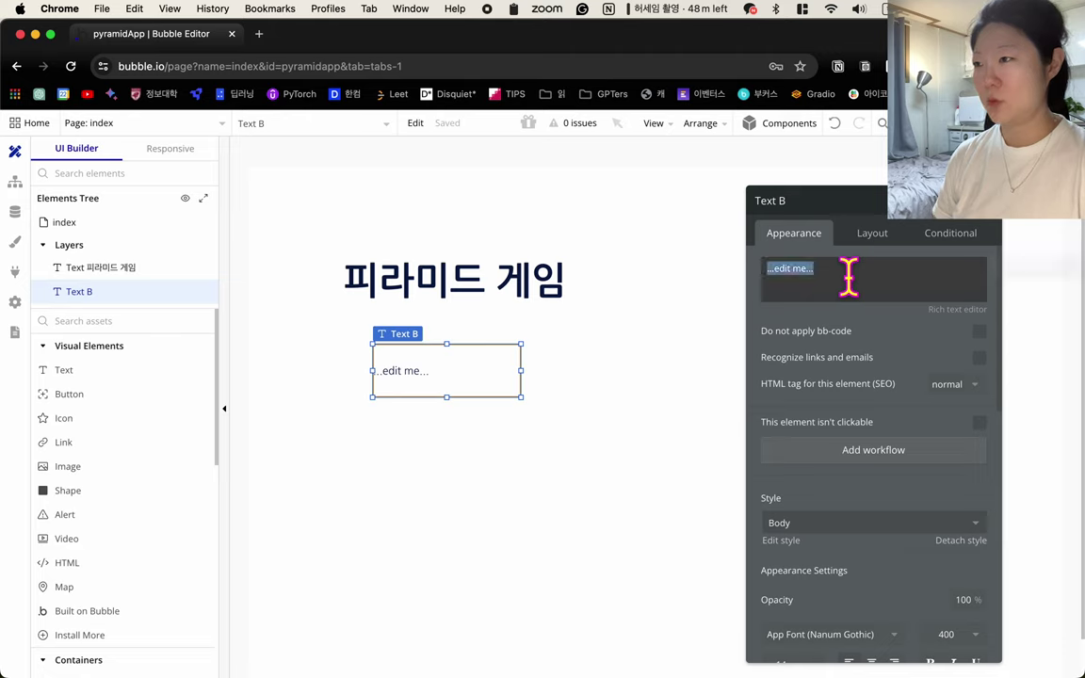
text(게임을 외부로 유출시)
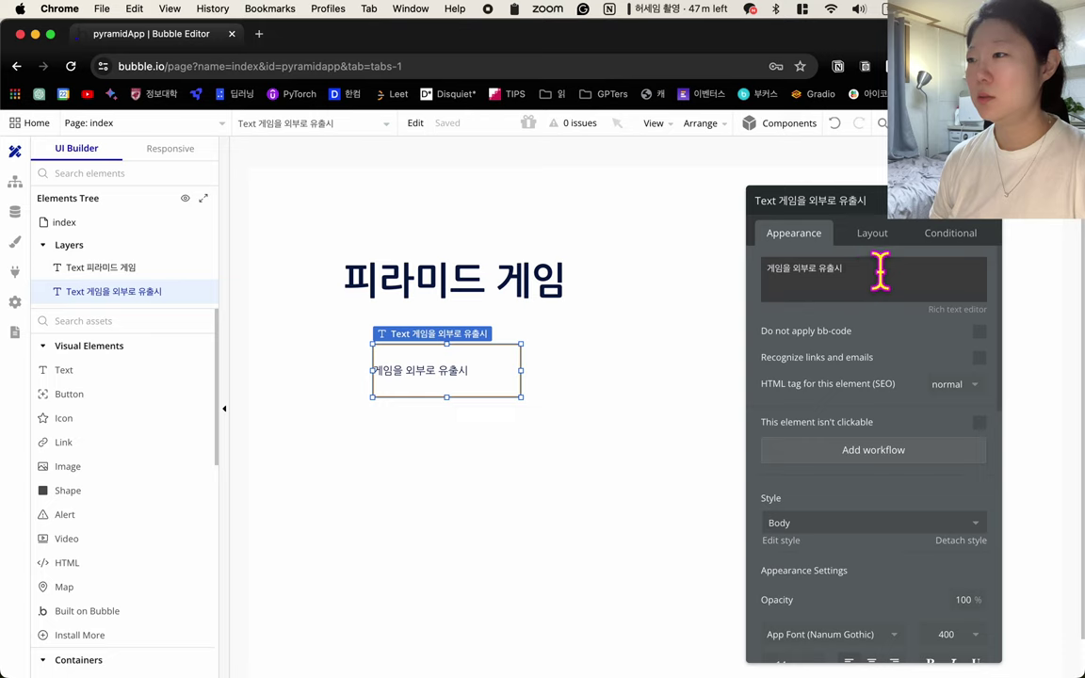
click(880, 272)
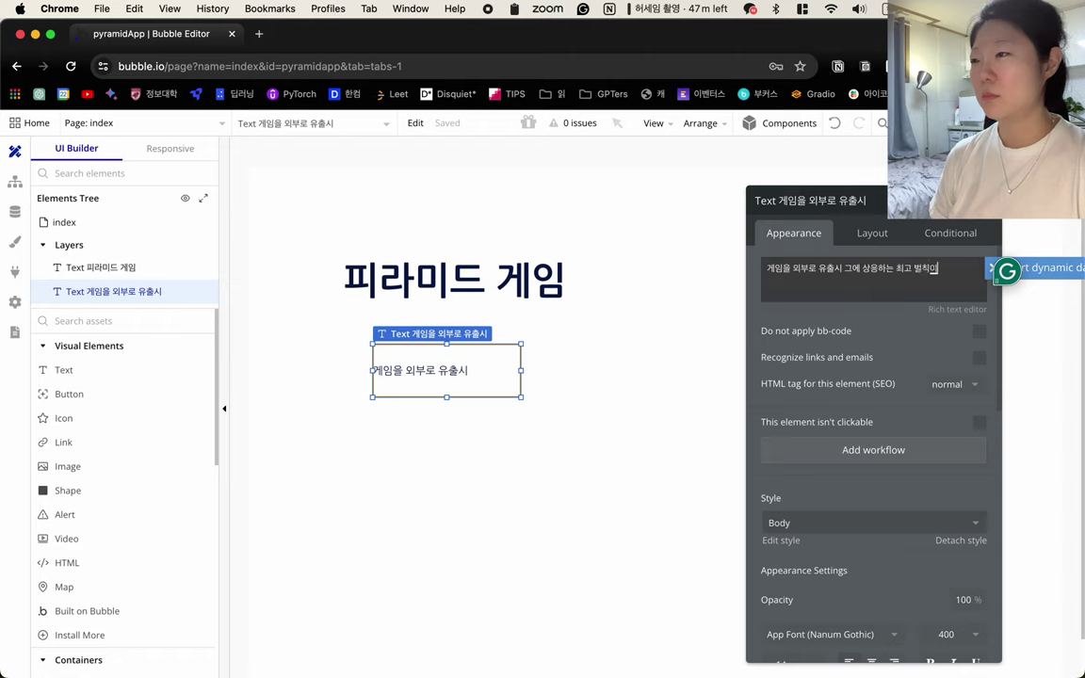
text(그에 상응하는 최고 벌칙이 따른다.)
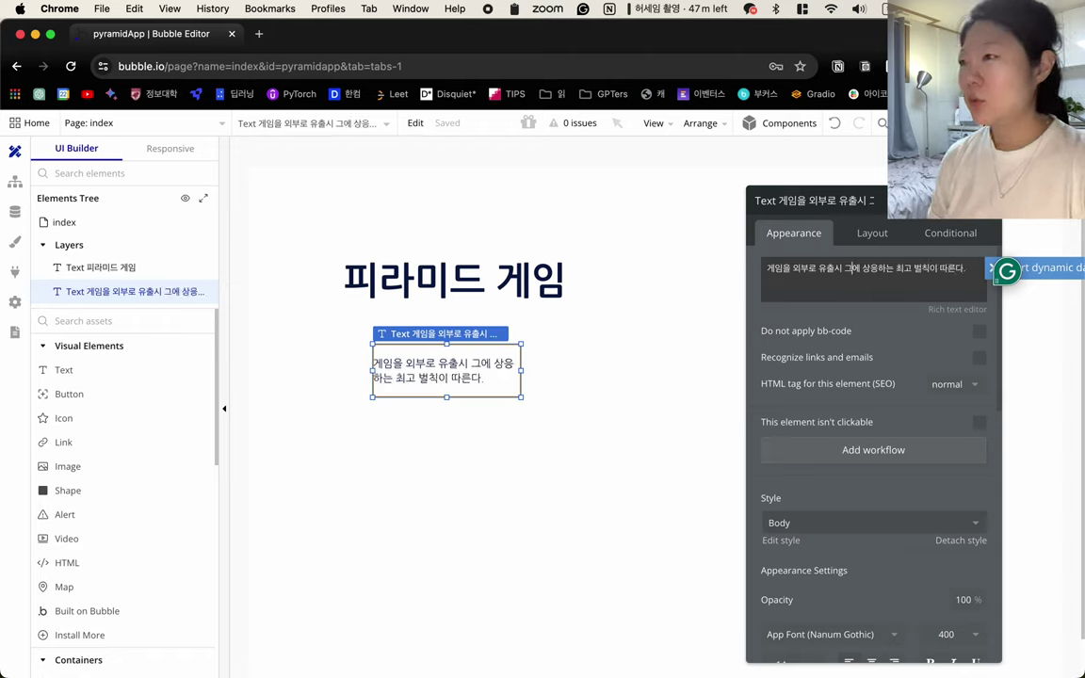
key(Return)
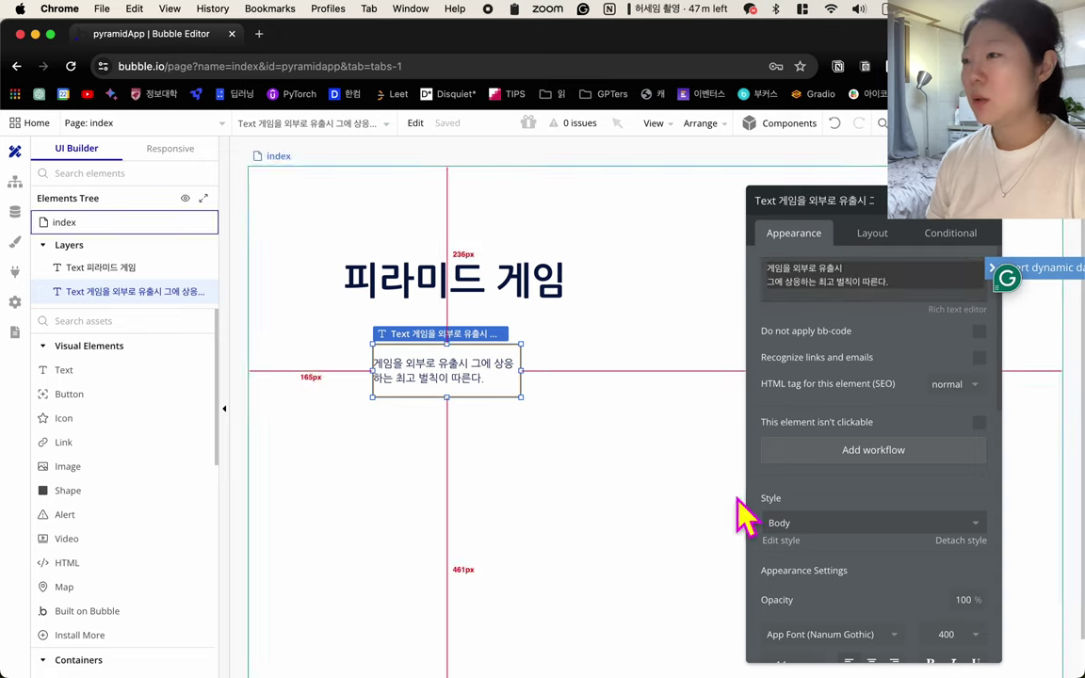
- Center the penalty notice text horizontally and widen its element to about 238 px
scroll(828, 384, down, 3)
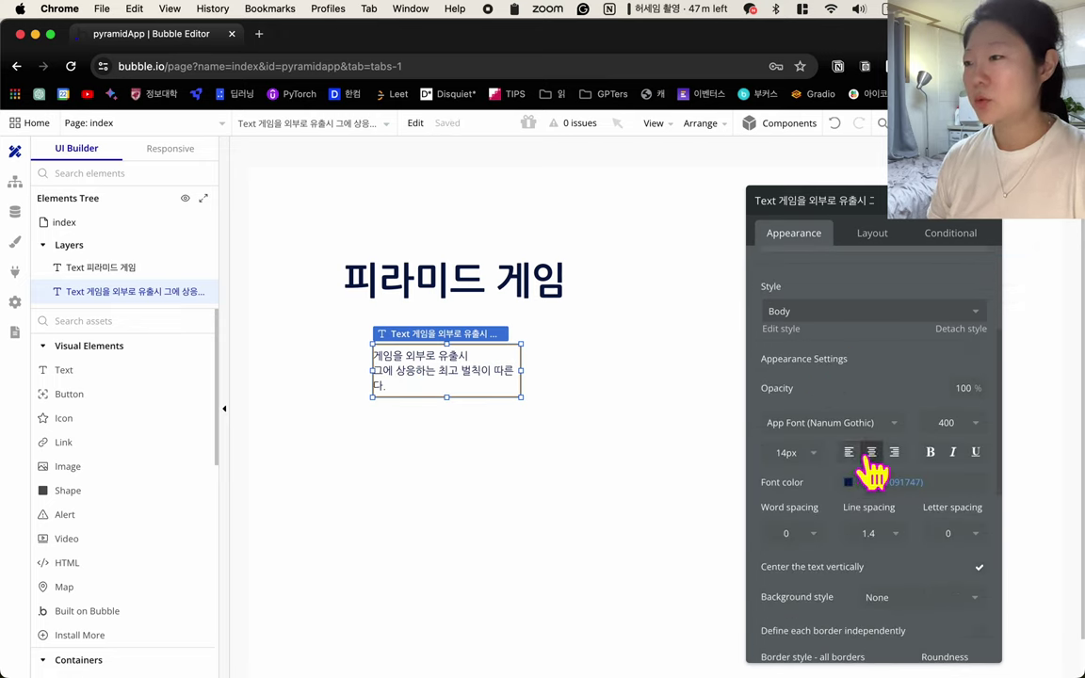
click(870, 454)
drag(522, 370, 554, 370)
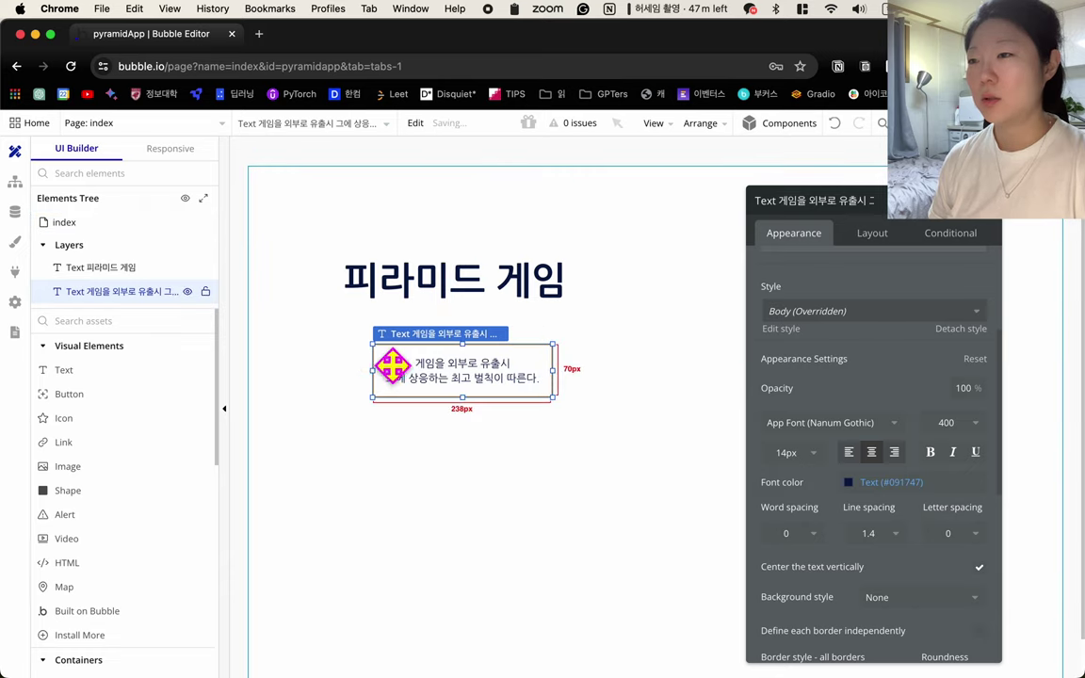
click(649, 375)
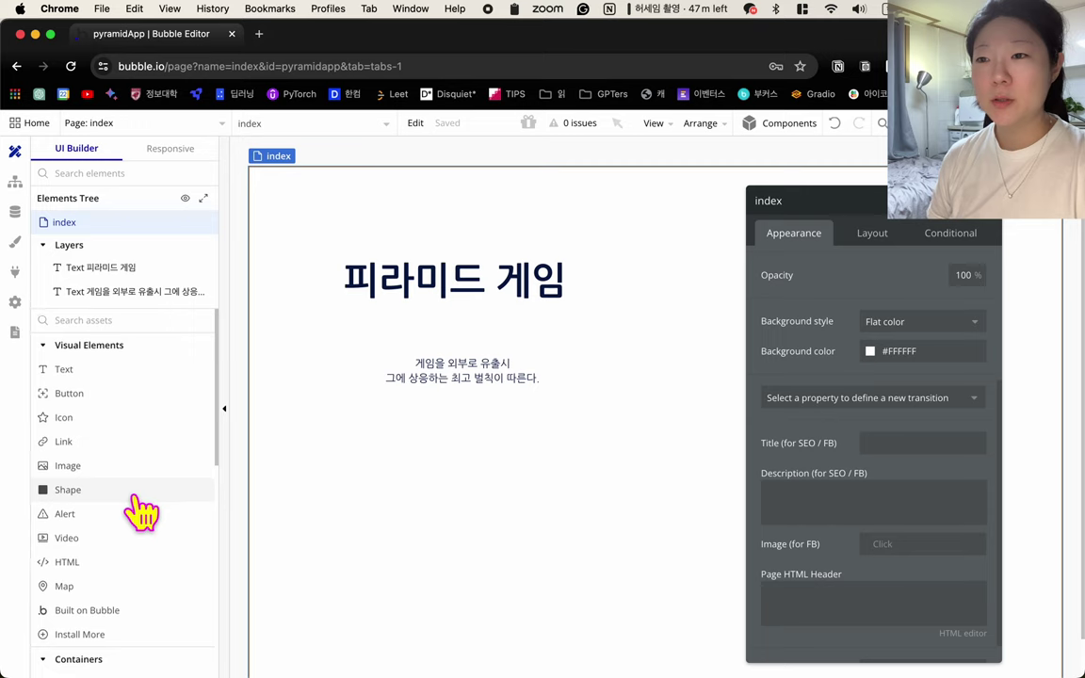
- Draw a checkbox below the penalty notice and set its label to "게임 규칙에 동의합니다."
scroll(141, 508, down, 10)
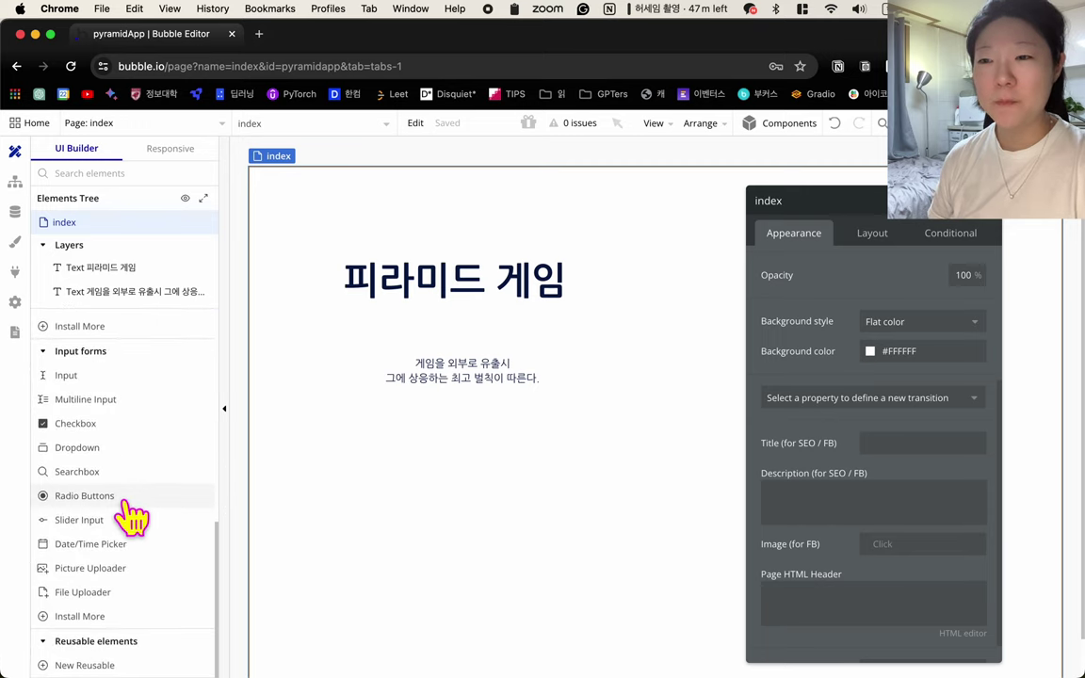
click(59, 423)
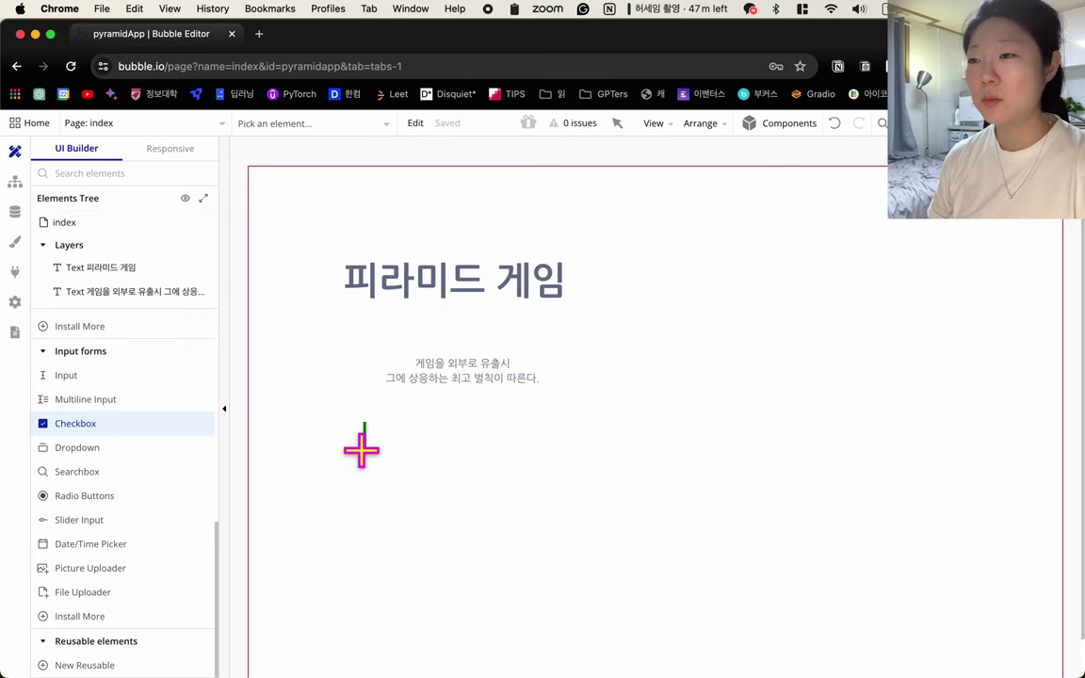
drag(363, 422, 552, 456)
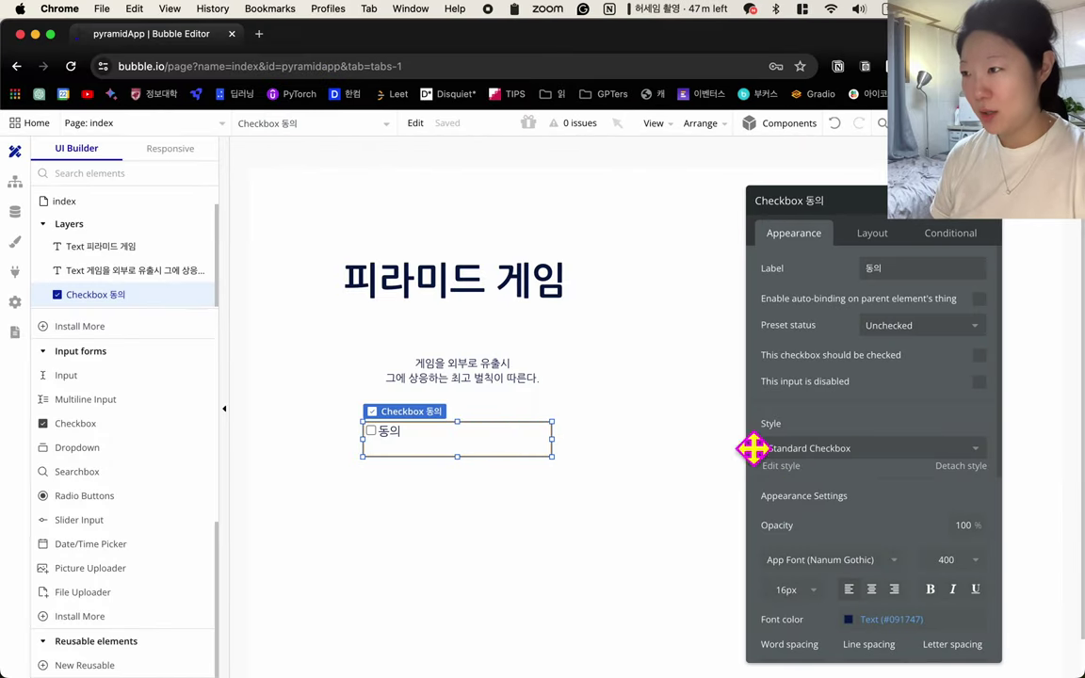
double_click(916, 270)
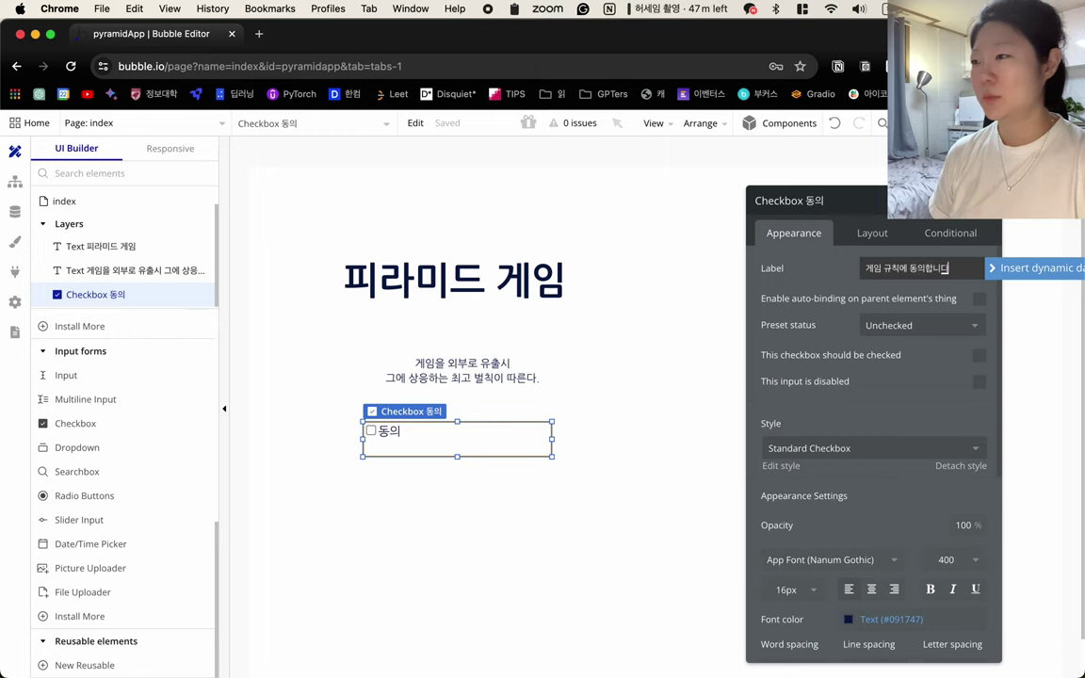
click(620, 460)
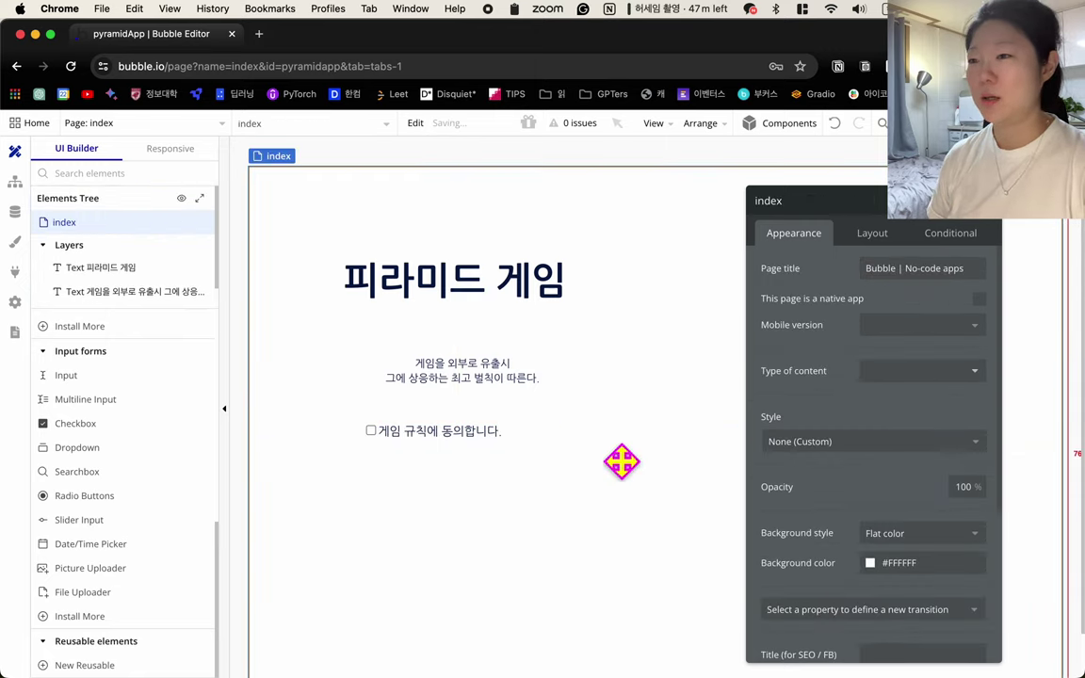
- Center the checkbox label and move the penalty notice and the checkbox into line beneath the 피라미드 게임 title
drag(410, 452, 420, 448)
click(871, 589)
click(569, 453)
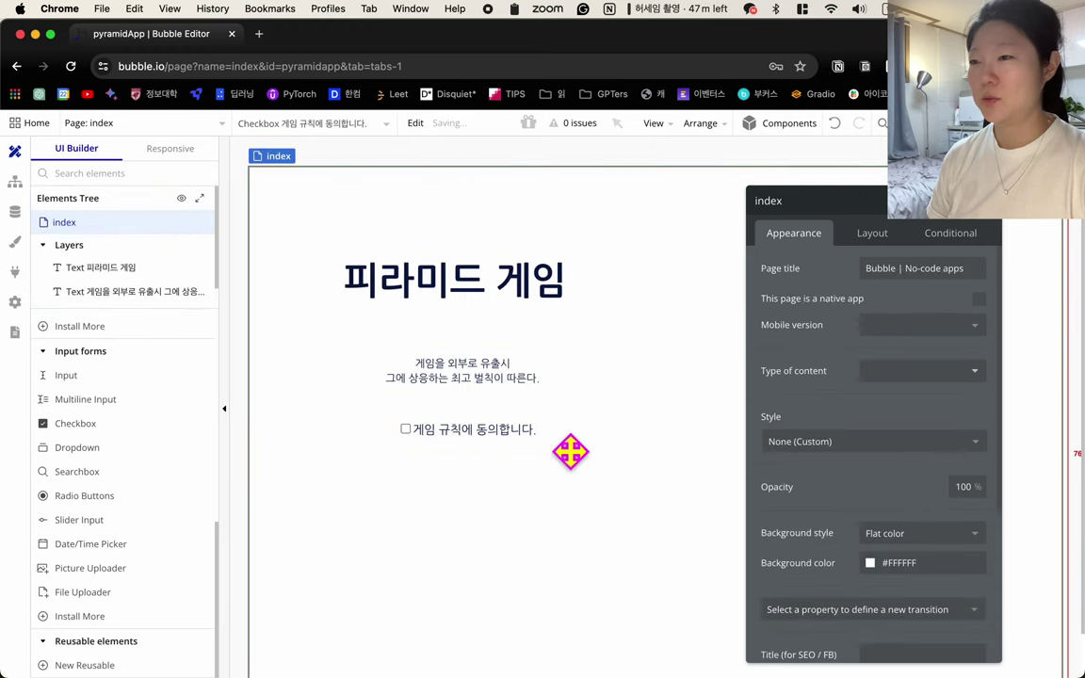
drag(466, 388, 450, 380)
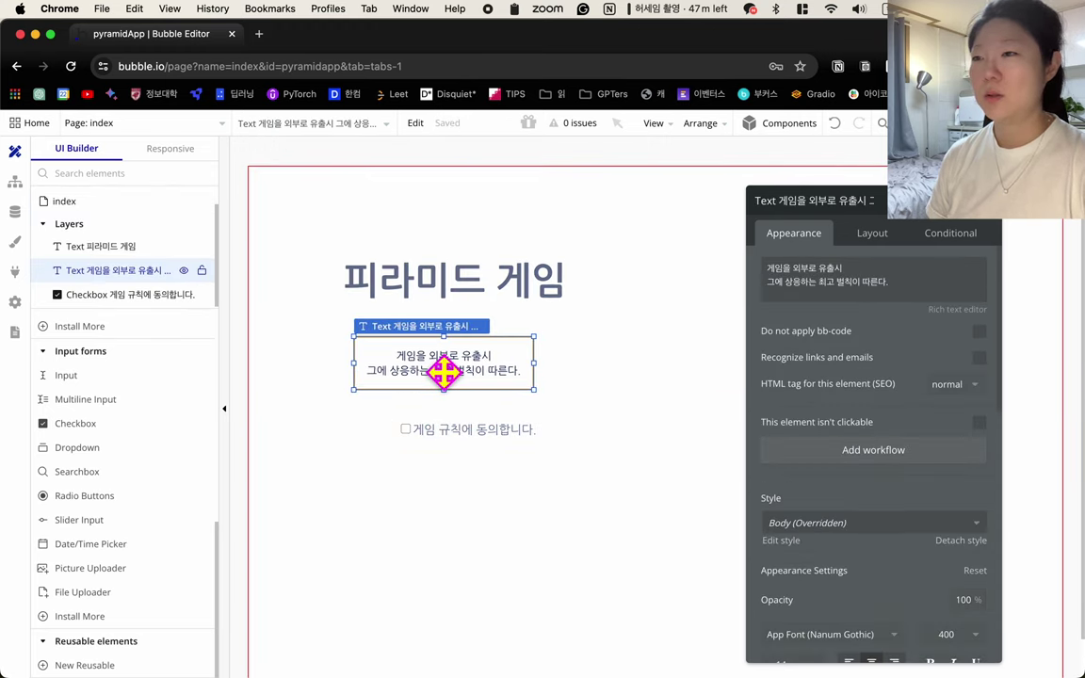
click(468, 424)
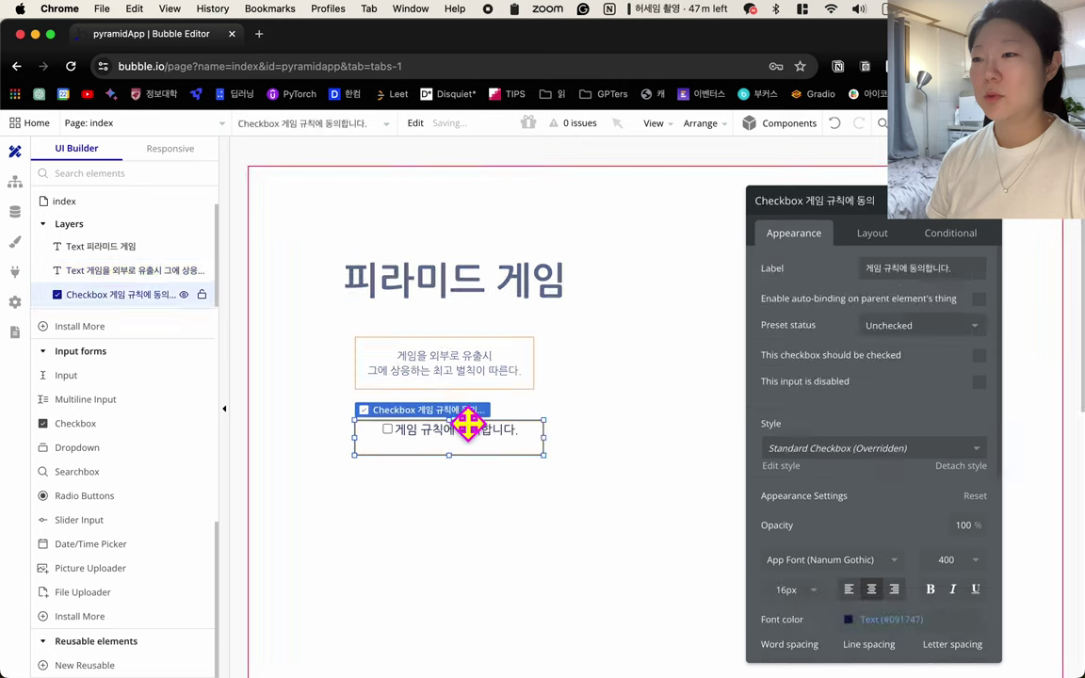
click(627, 403)
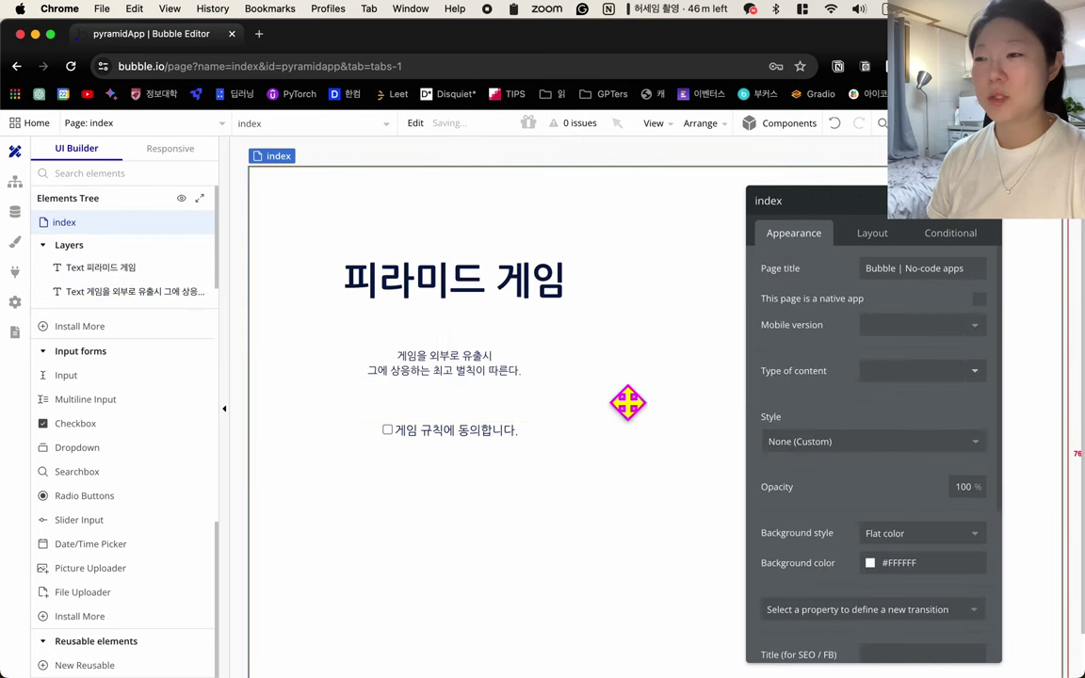
click(1001, 225)
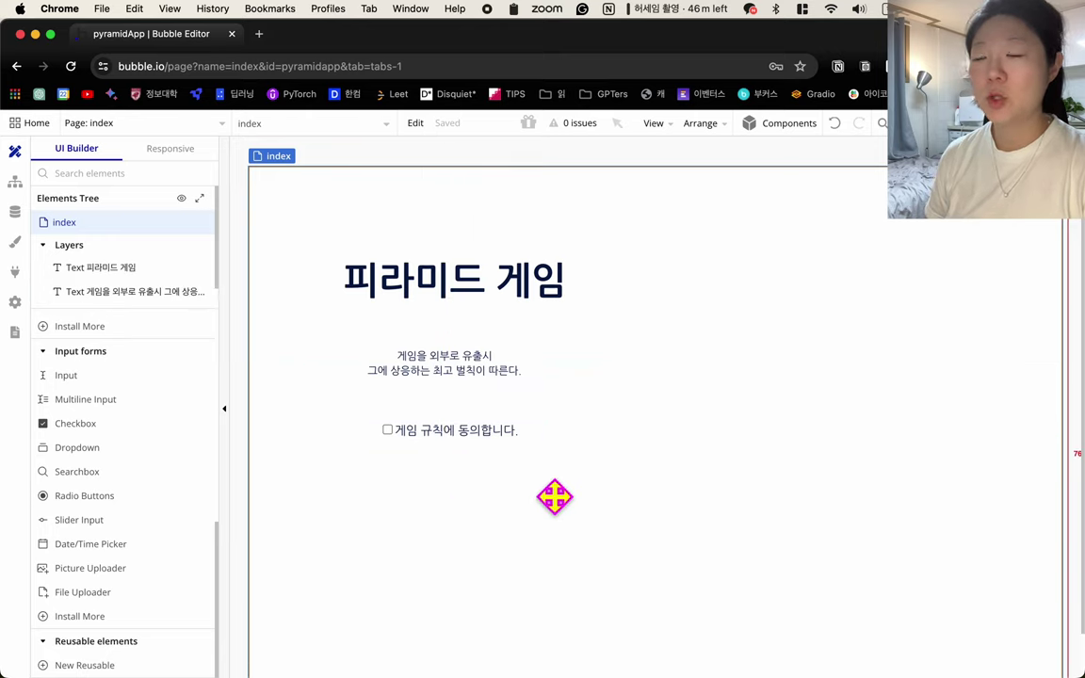
- Draw a button below the agreement checkbox and set its text to "투표 시작"
scroll(165, 494, up, 5)
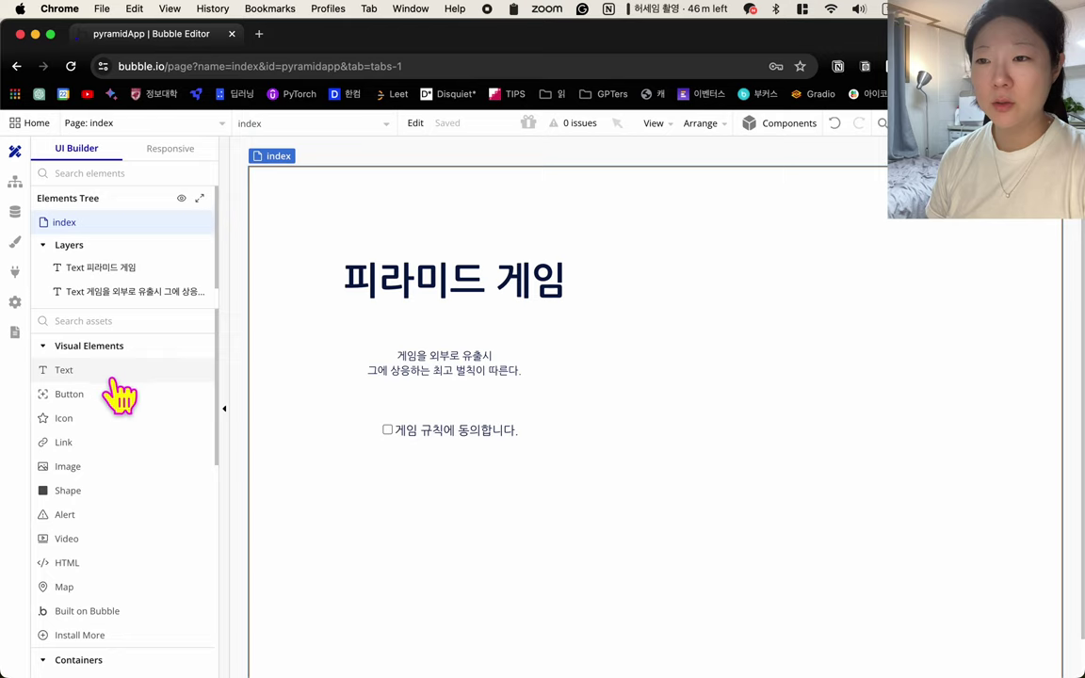
click(95, 398)
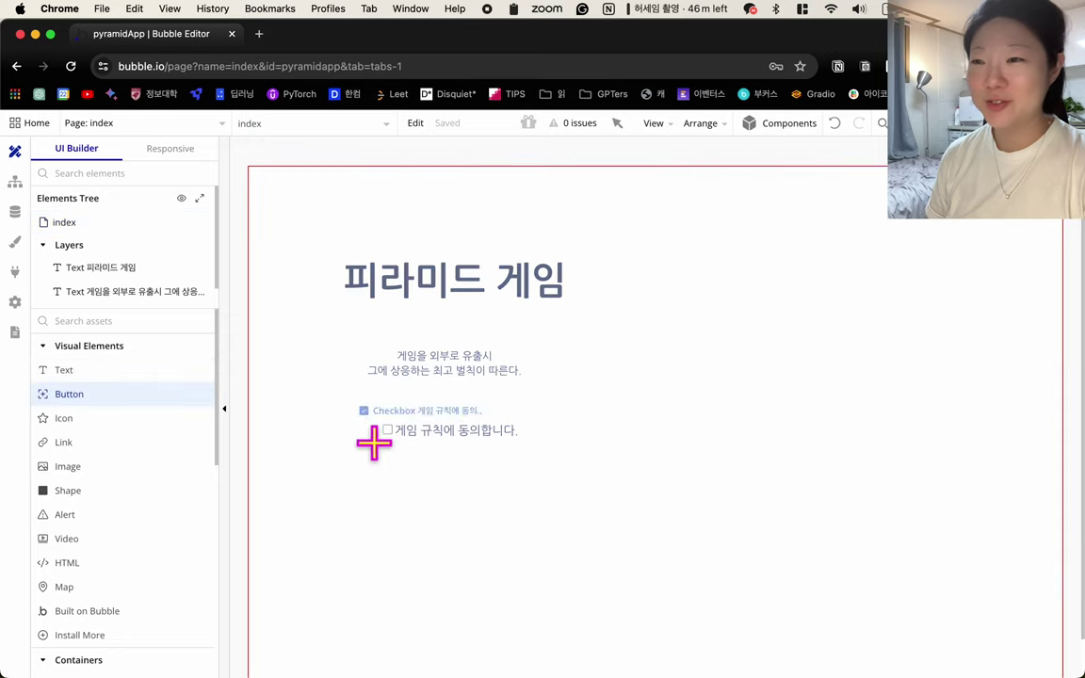
mouse_move(366, 479)
mouse_down()
mouse_move(564, 559)
mouse_move(528, 534)
mouse_up()
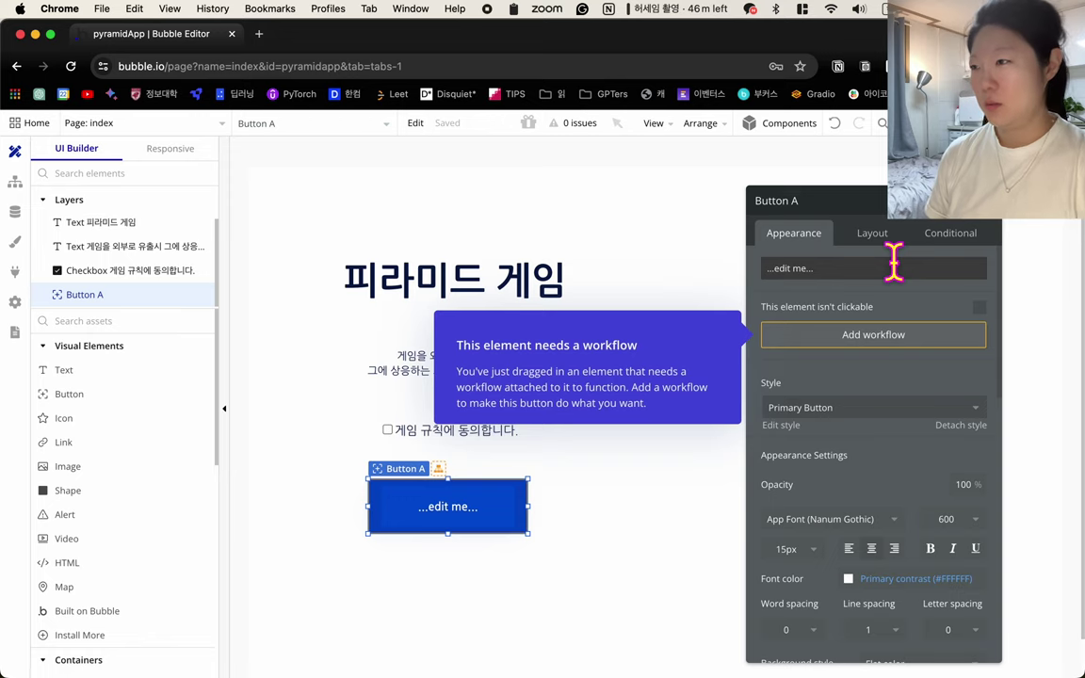
click(893, 267)
text(ㅌ)
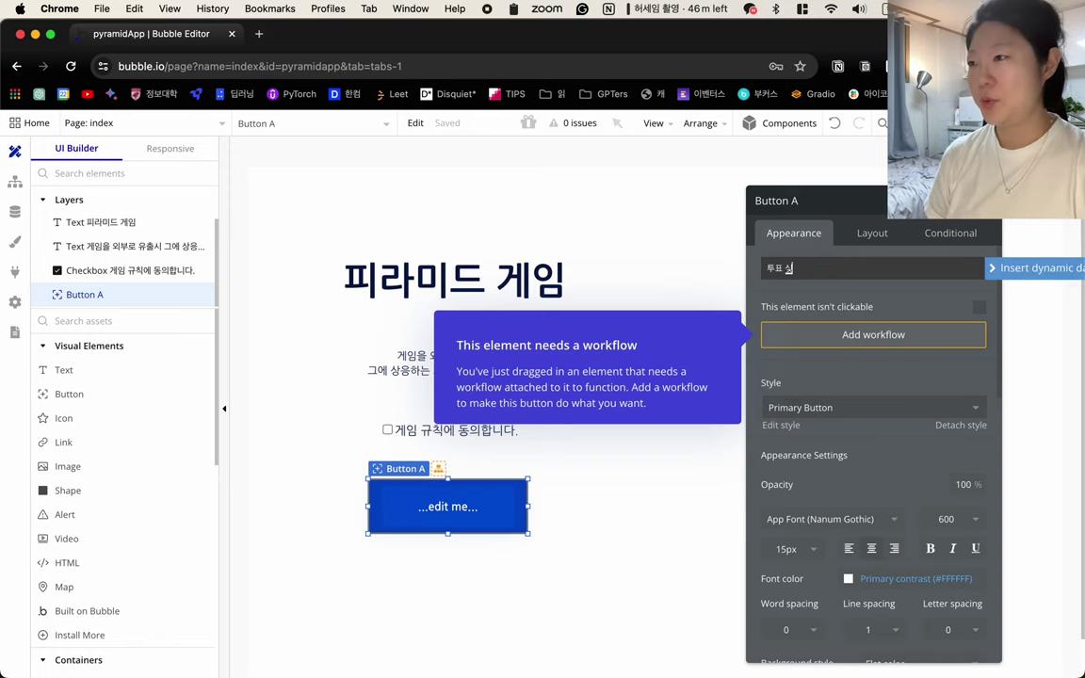
text(표 시작)
click(658, 229)
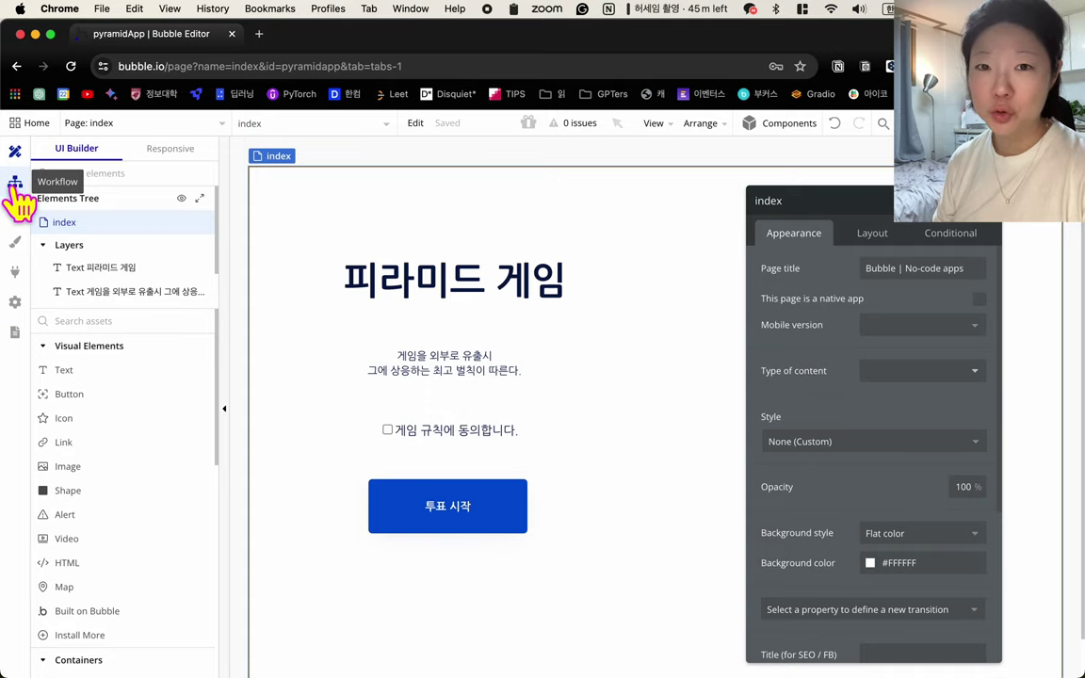
- Look through the app's workflow, data types, element styles, installed plugins and settings sections
click(16, 185)
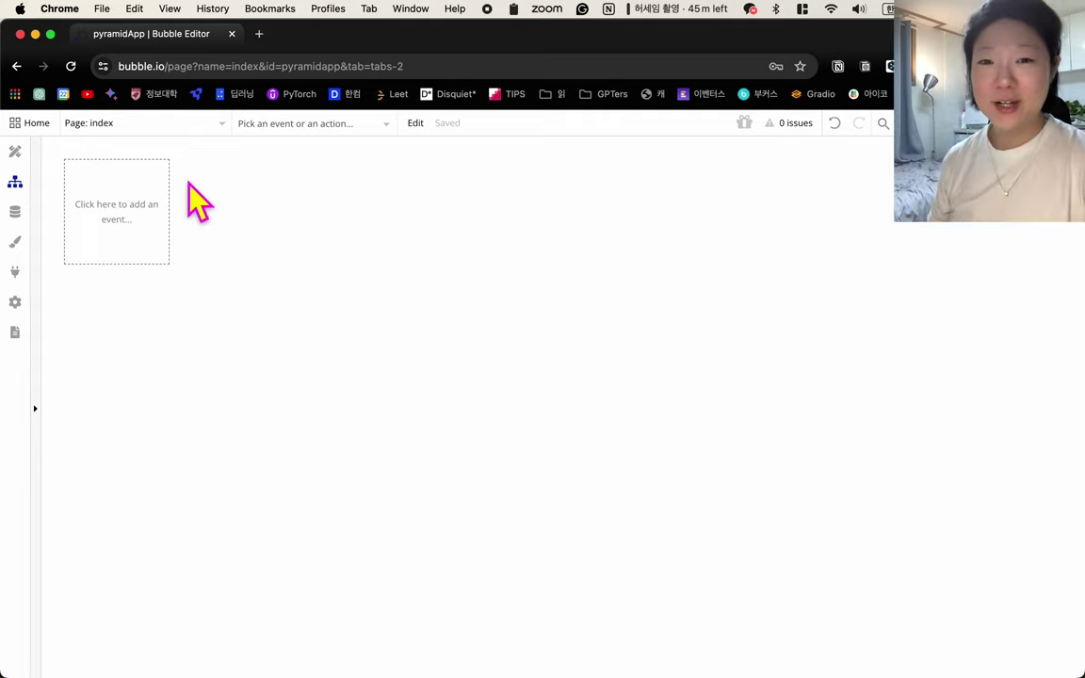
click(16, 213)
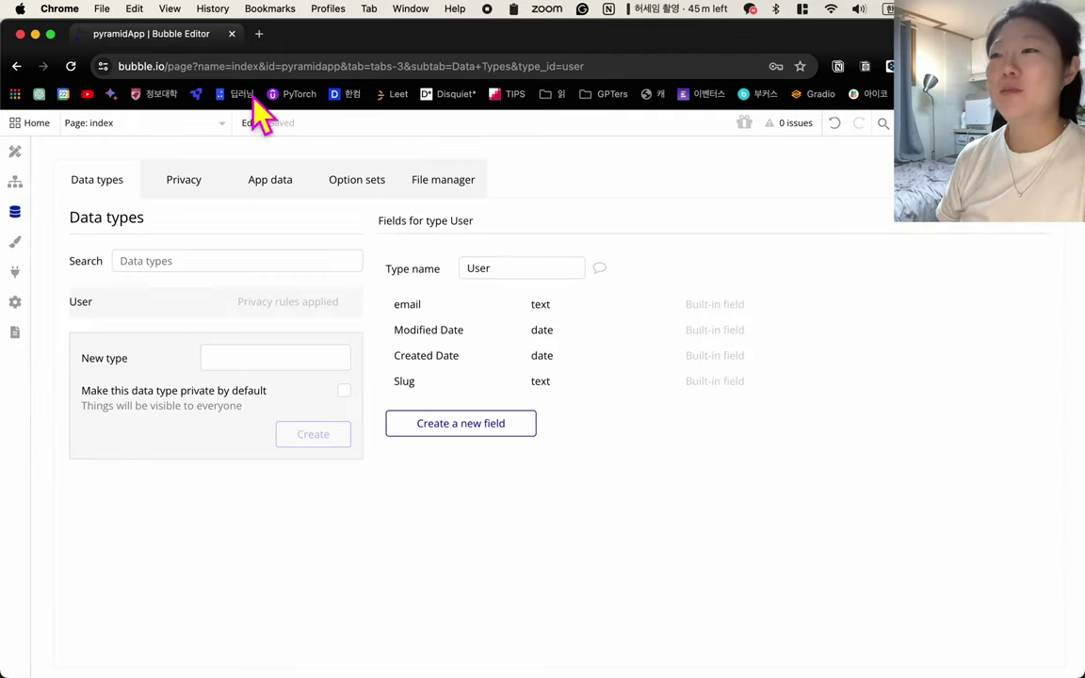
click(16, 247)
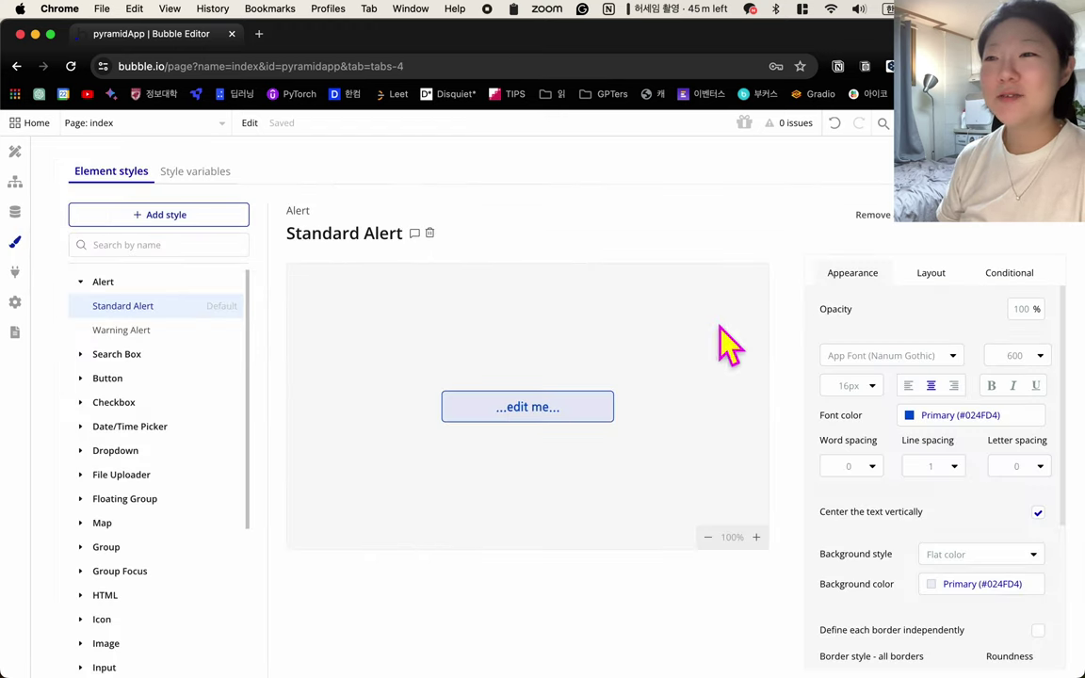
scroll(901, 508, down, 5)
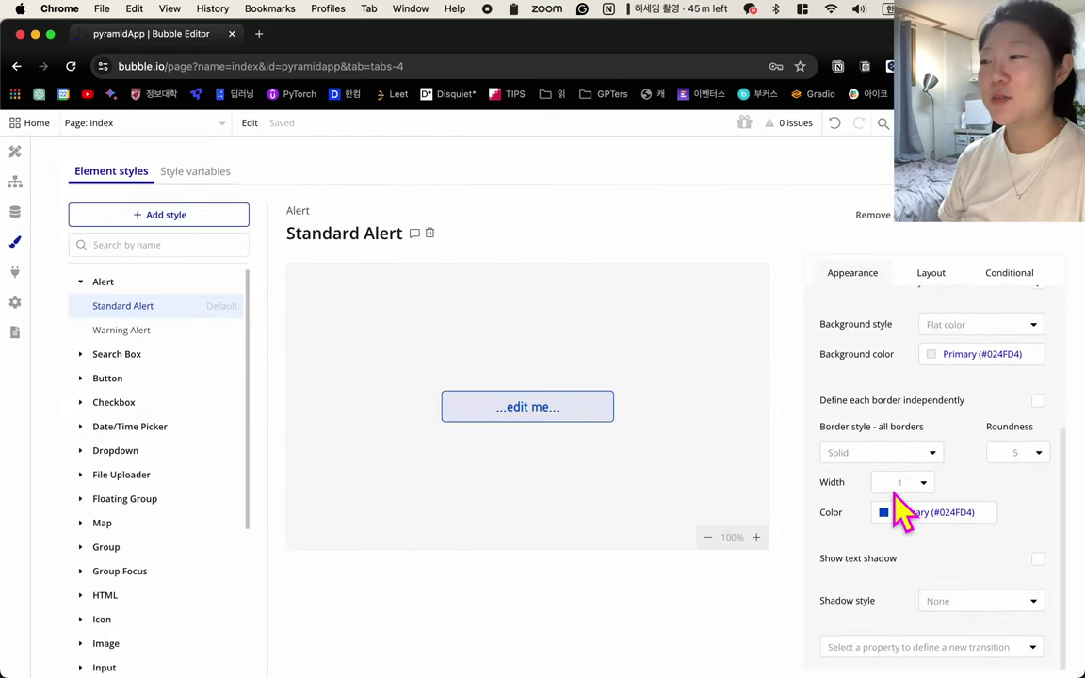
scroll(901, 508, up, 5)
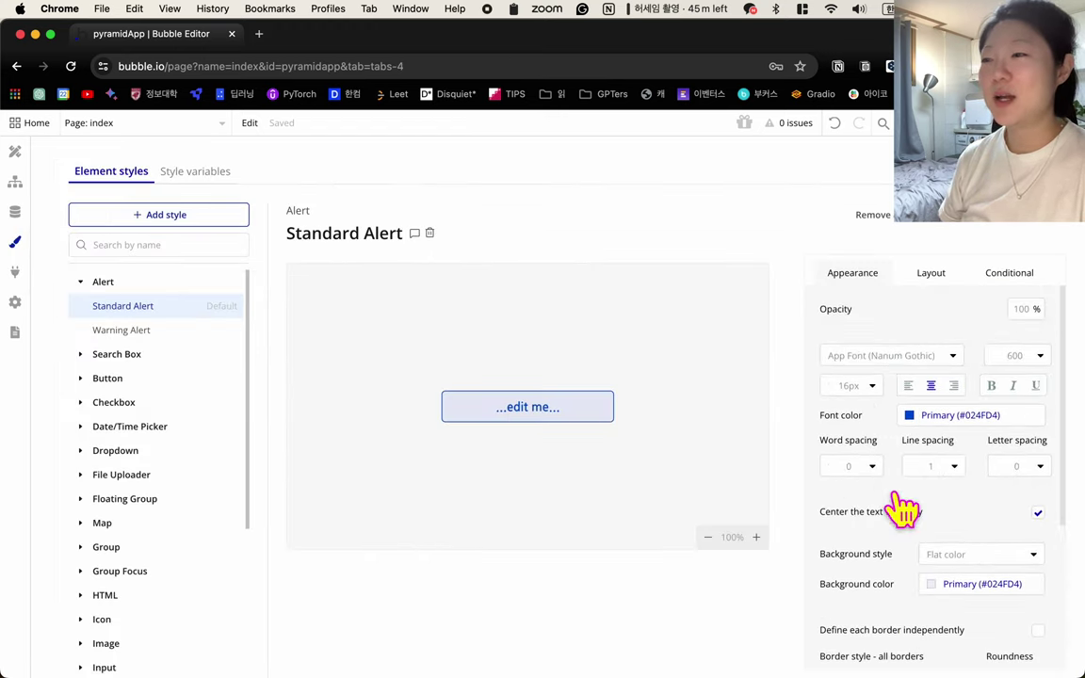
click(15, 272)
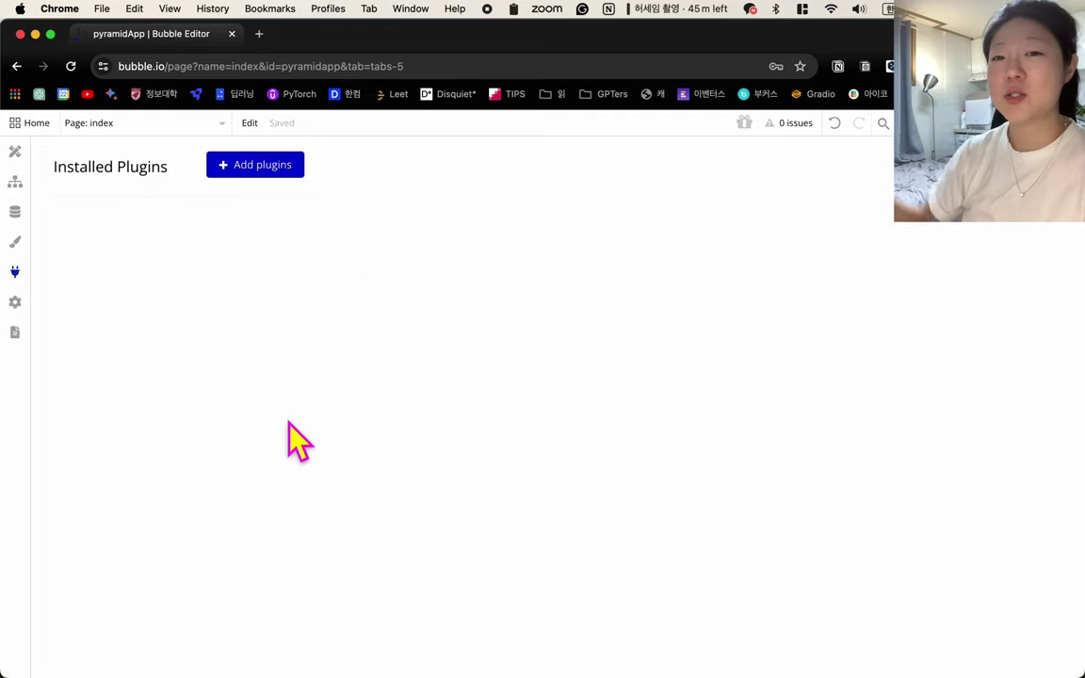
click(13, 309)
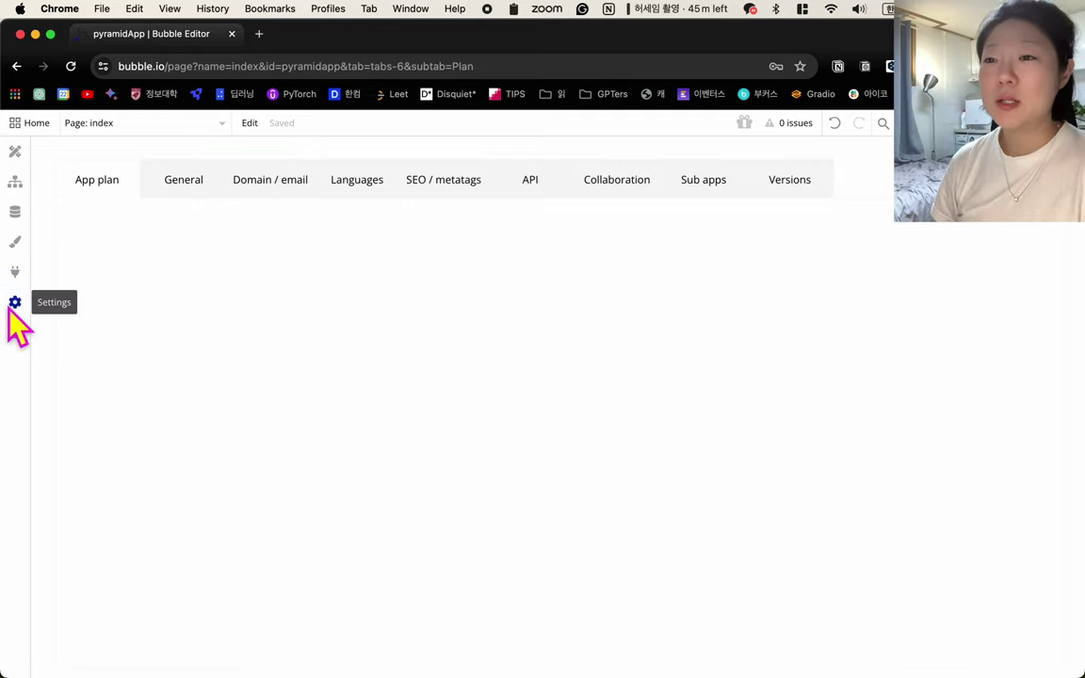
- View the workload usage metrics in the app's logs, and return to the design view of the index page
click(14, 335)
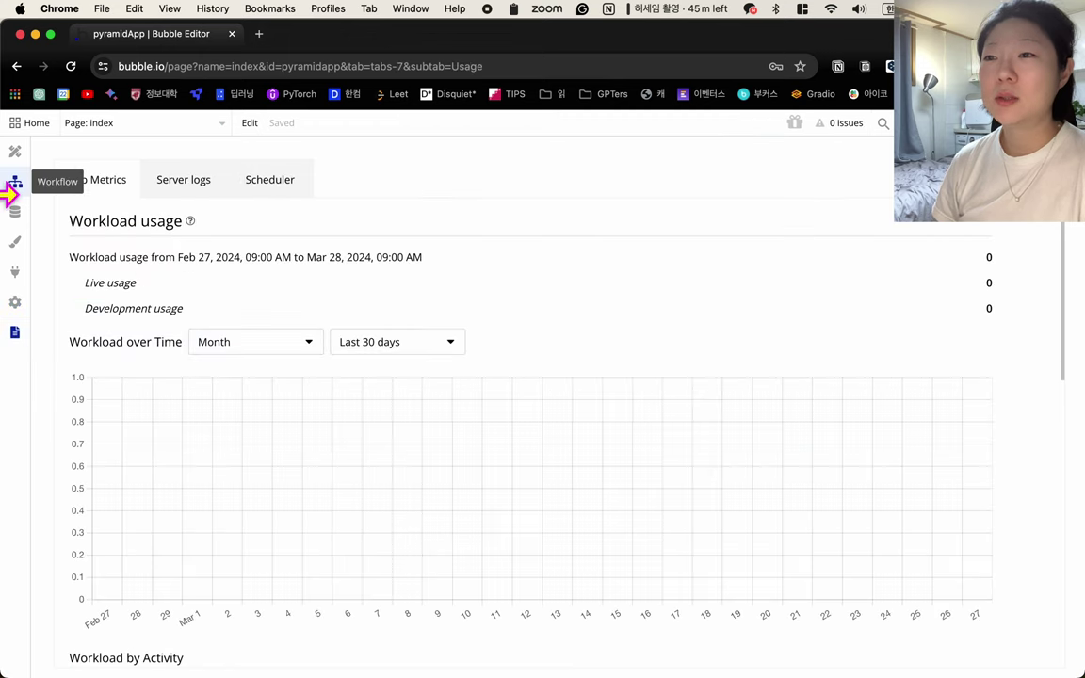
click(15, 155)
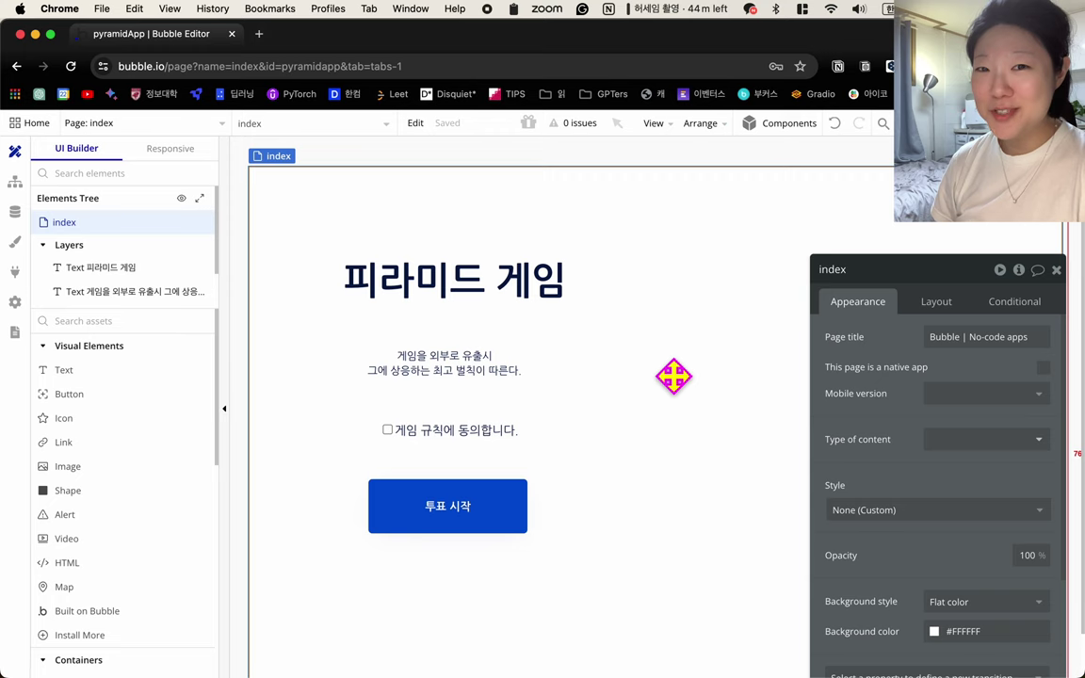
- Add a click workflow to the 투표 시작 button with a Go to page navigation action as its first step
click(494, 514)
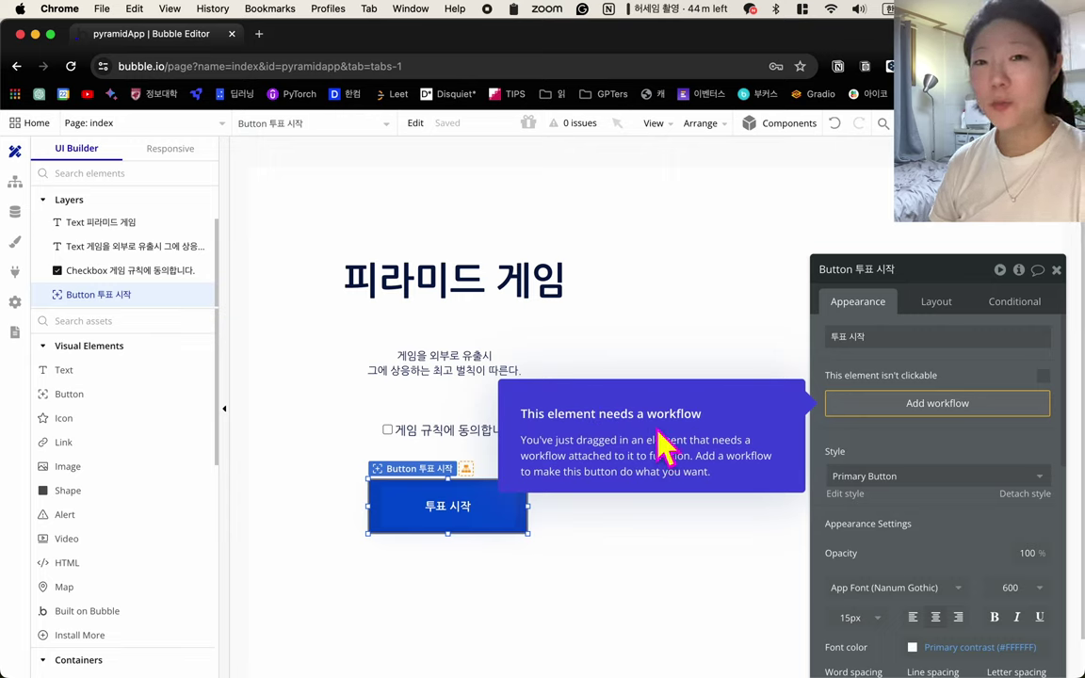
click(951, 421)
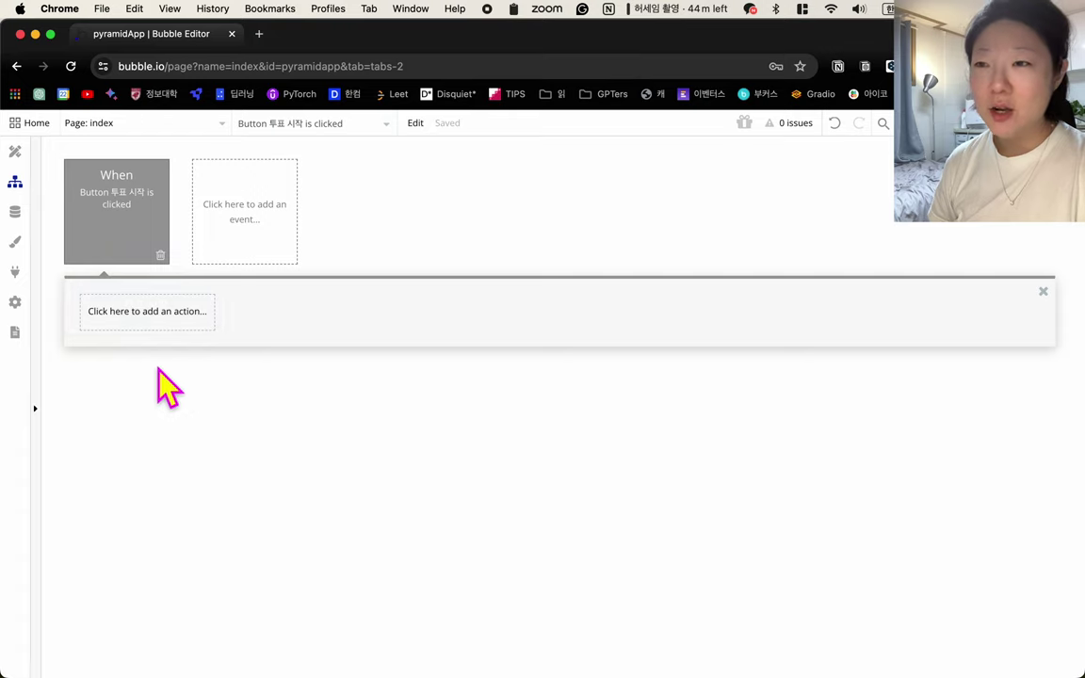
click(130, 319)
mouse_move(149, 401)
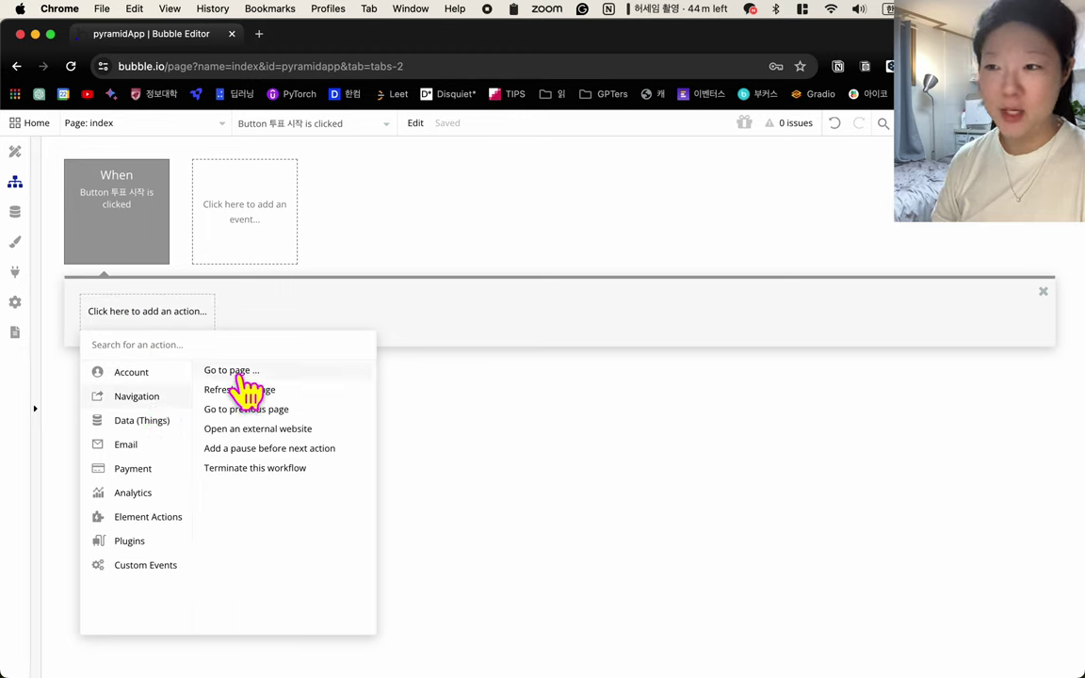
mouse_move(241, 377)
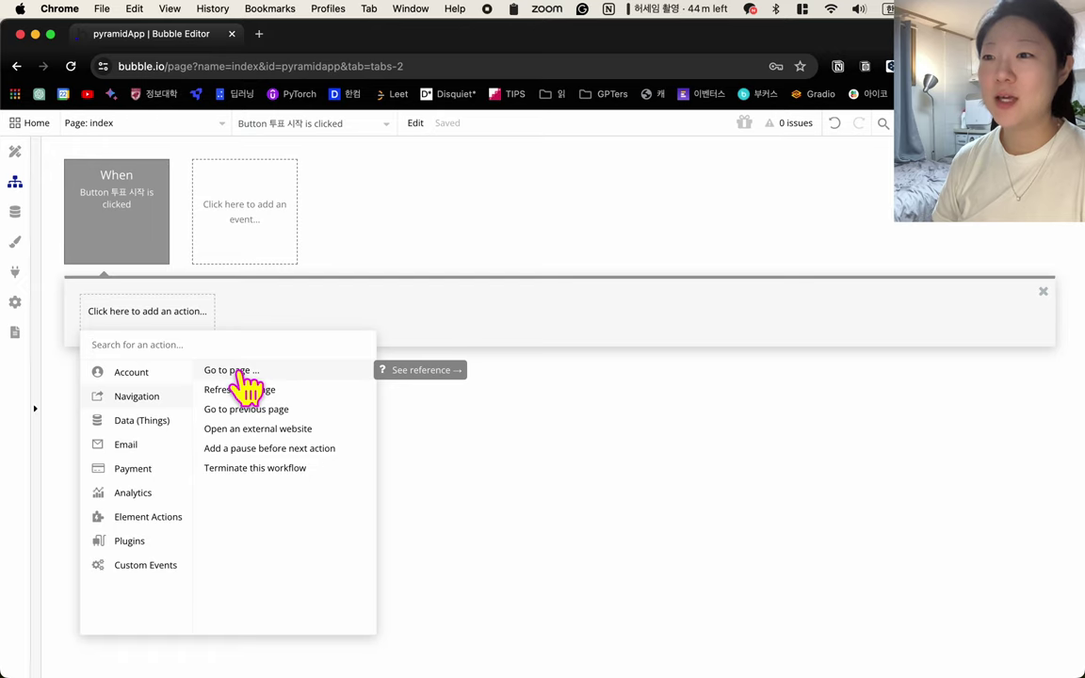
click(241, 377)
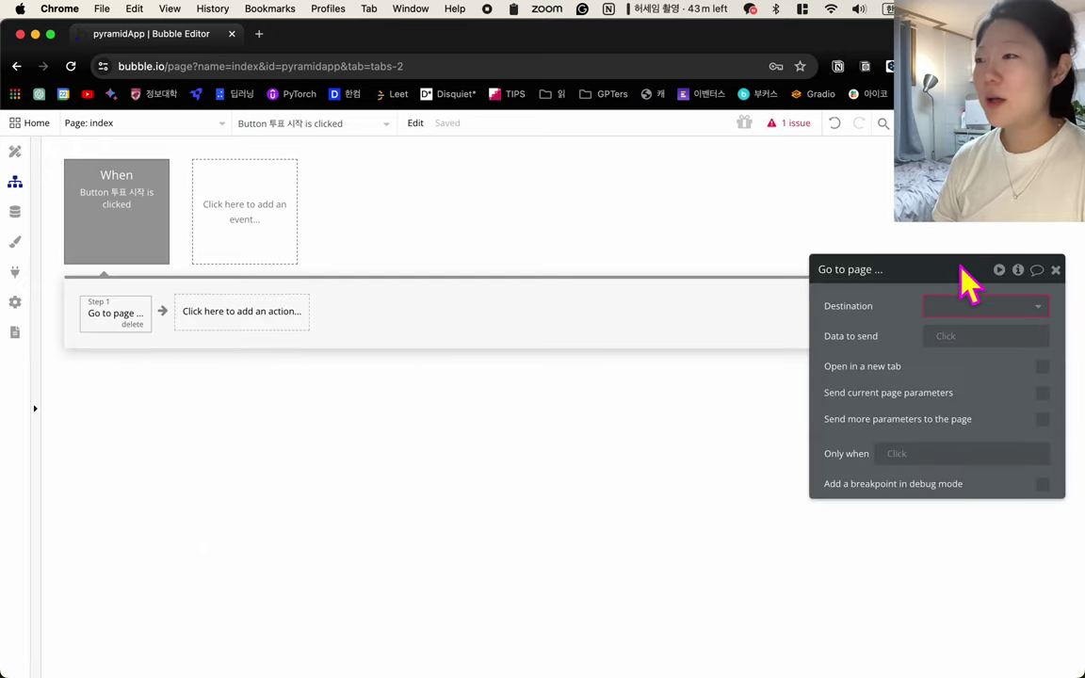
- Create a new page named "voting" from the Go to page action's destination choices
drag(966, 278, 816, 271)
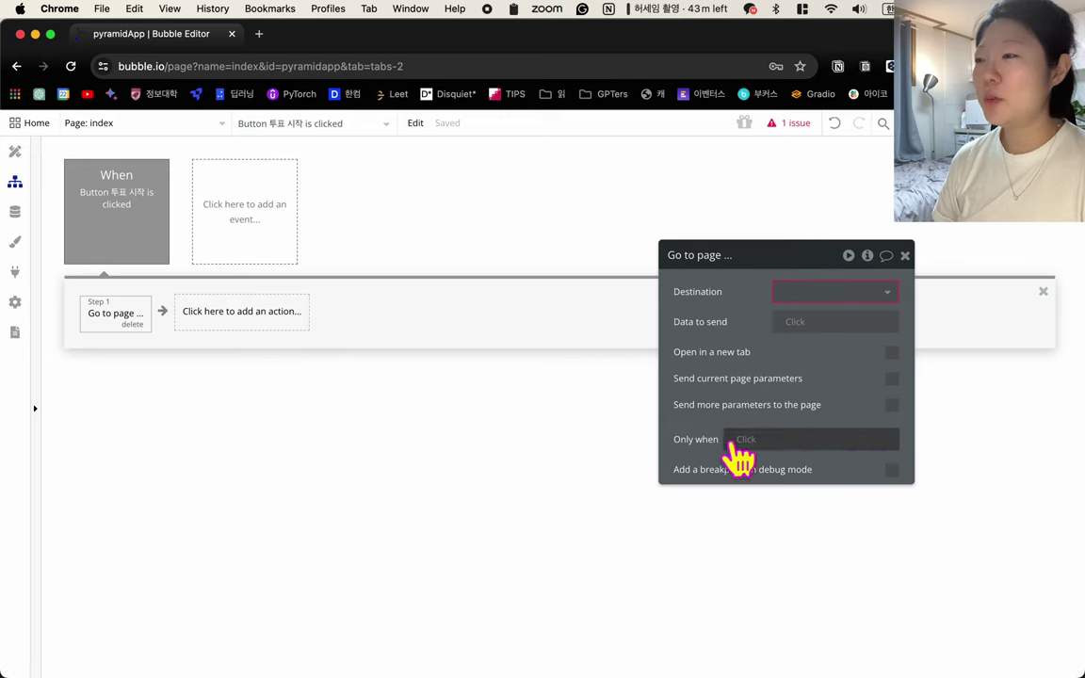
drag(762, 300, 763, 295)
mouse_move(754, 348)
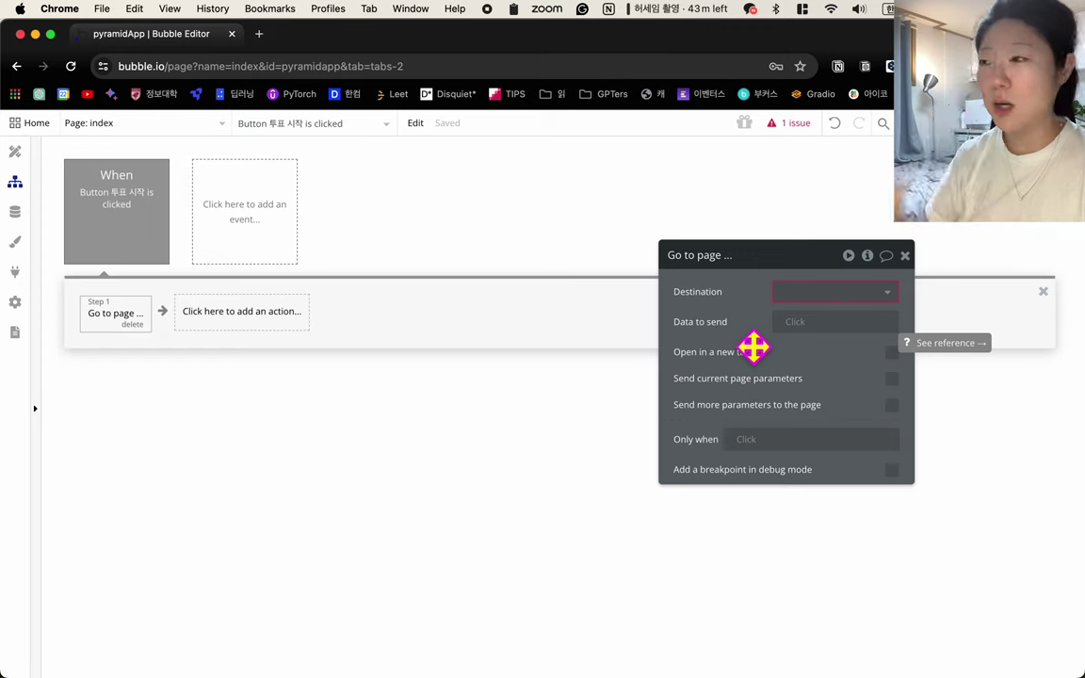
mouse_move(725, 296)
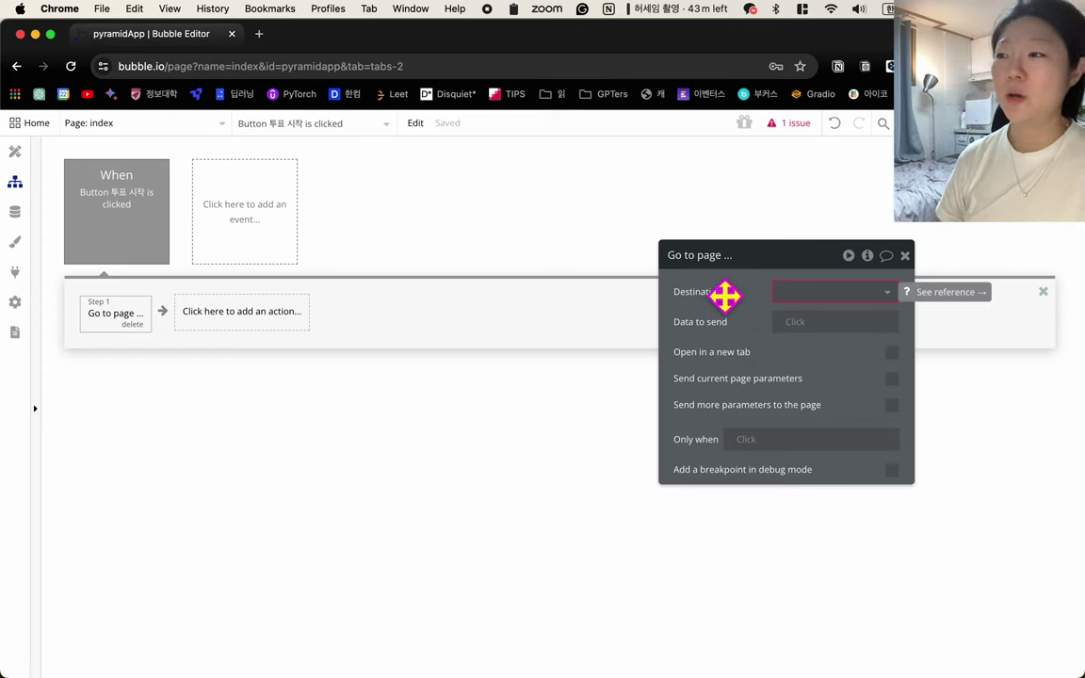
click(785, 298)
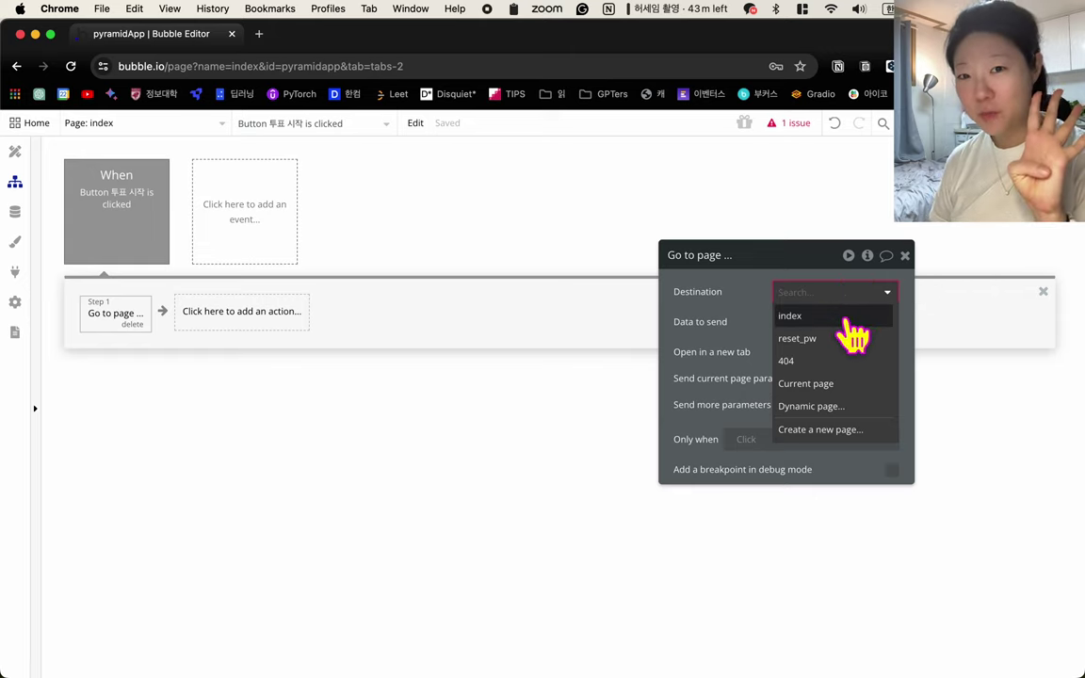
click(865, 442)
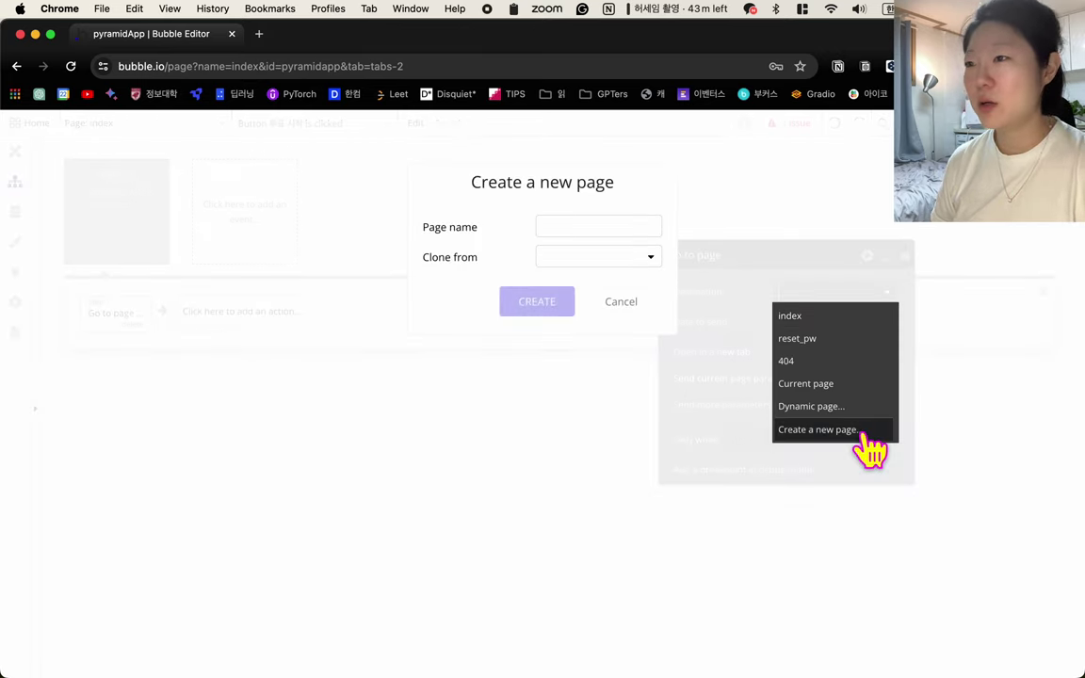
click(609, 230)
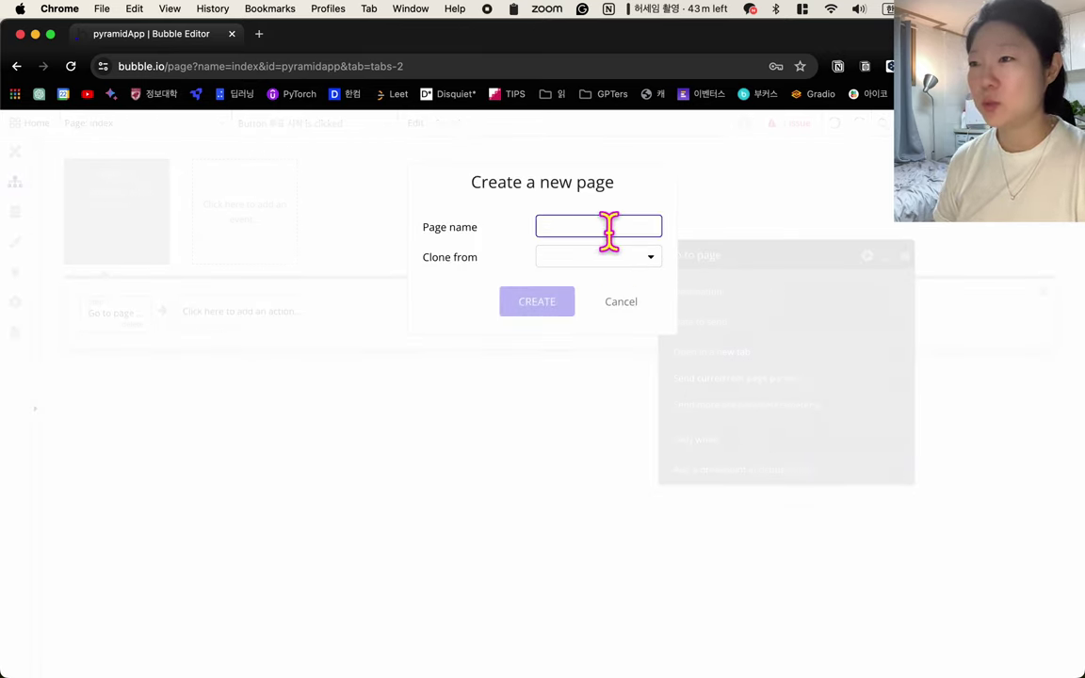
text(ㅍ)
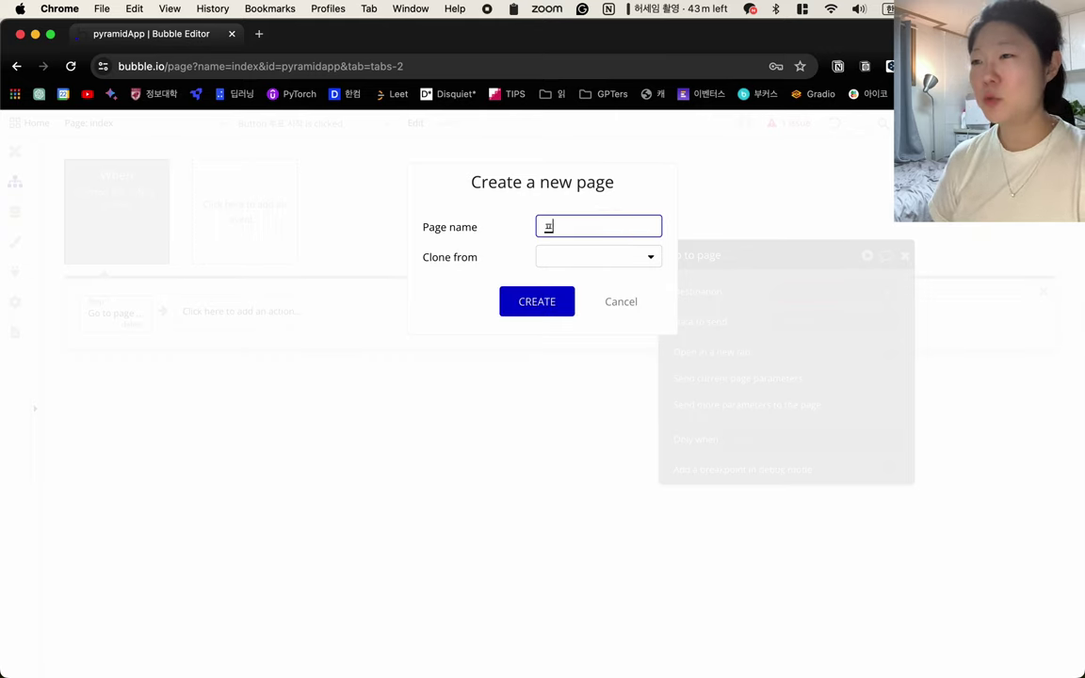
key(BackSpace)
text(voting)
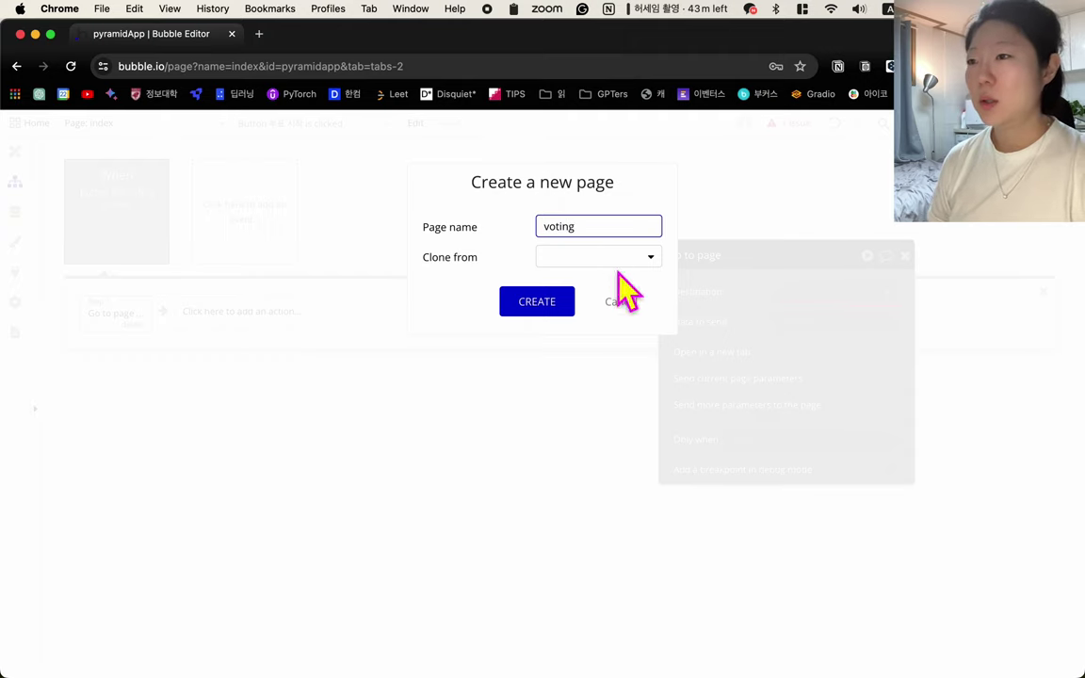
click(551, 303)
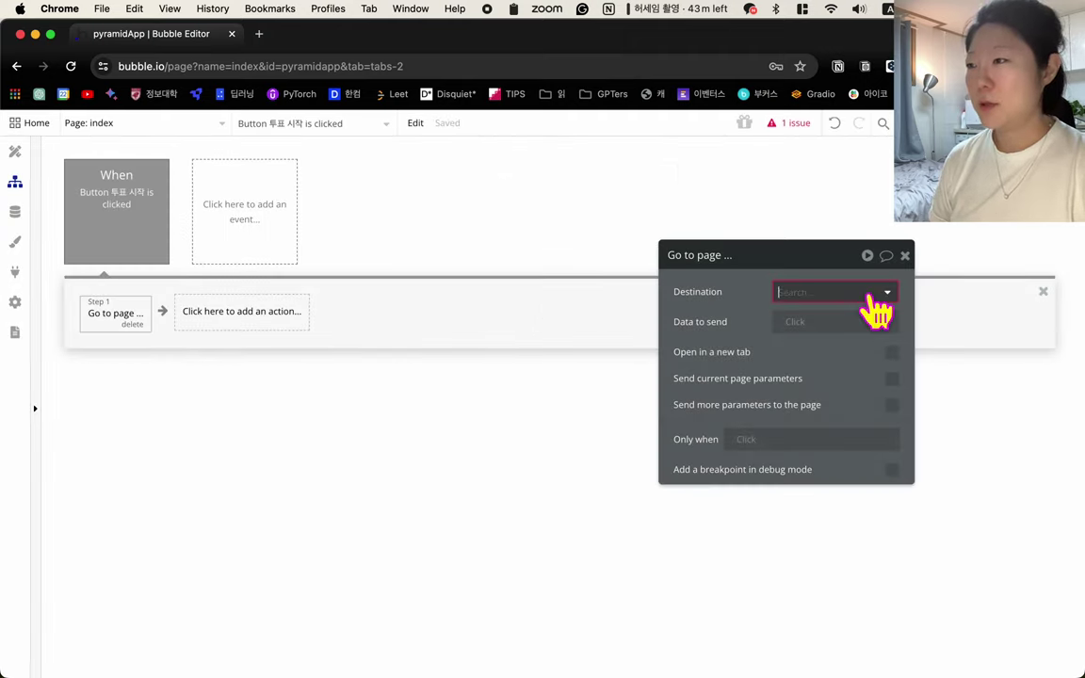
- Set the Go to page action's destination to voting and check the 투표 시작 button's click event
click(876, 299)
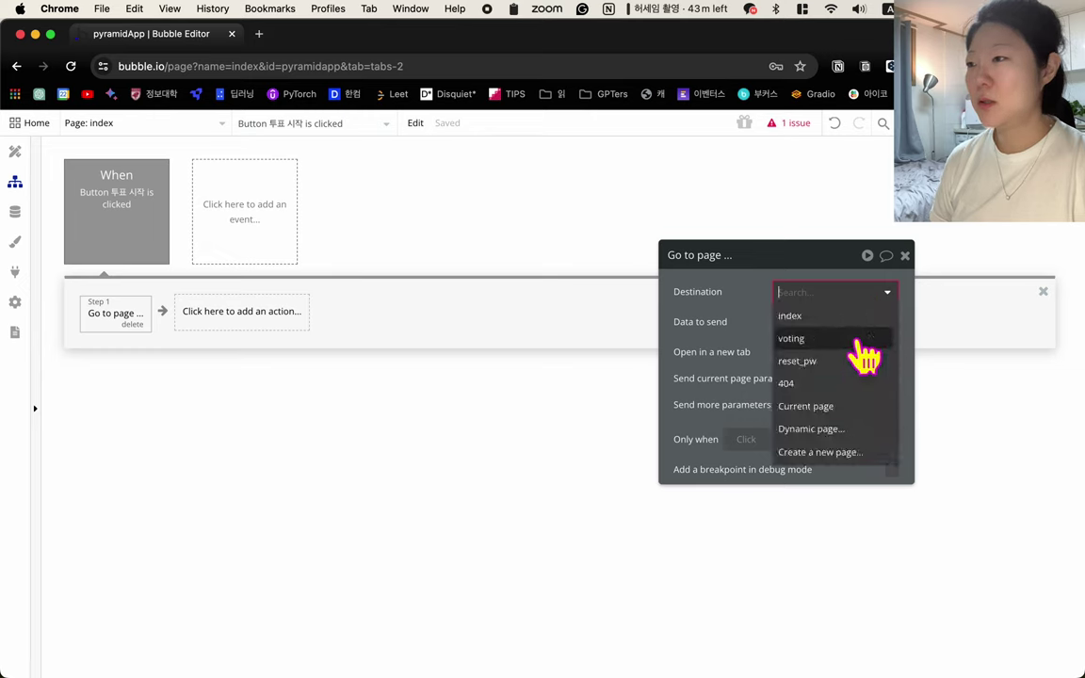
click(857, 339)
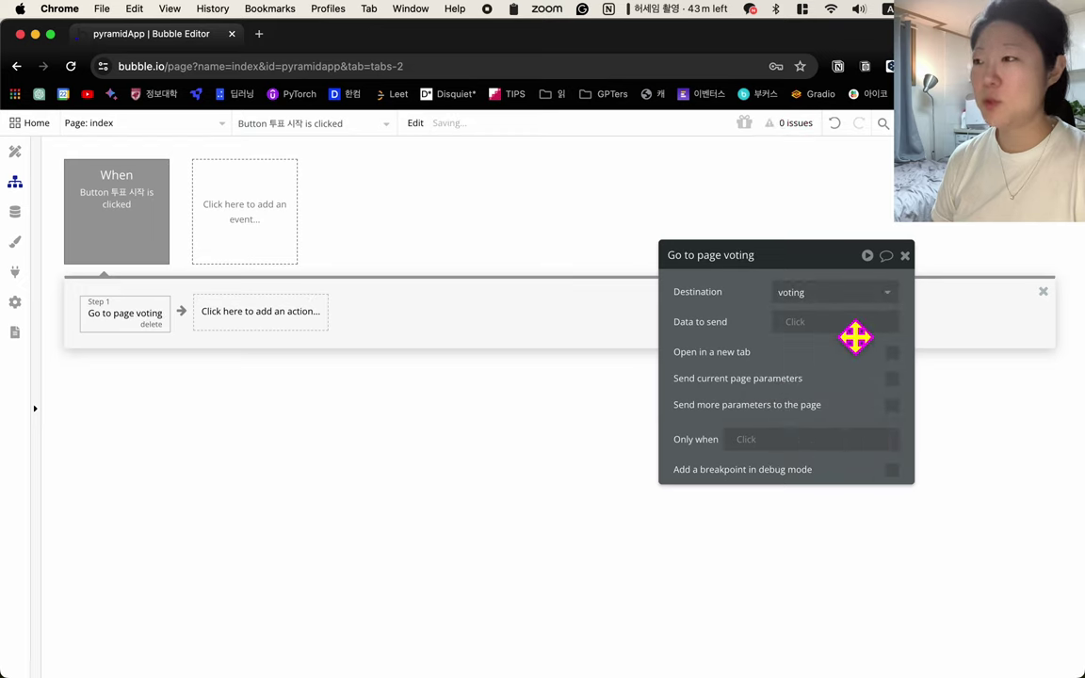
click(904, 256)
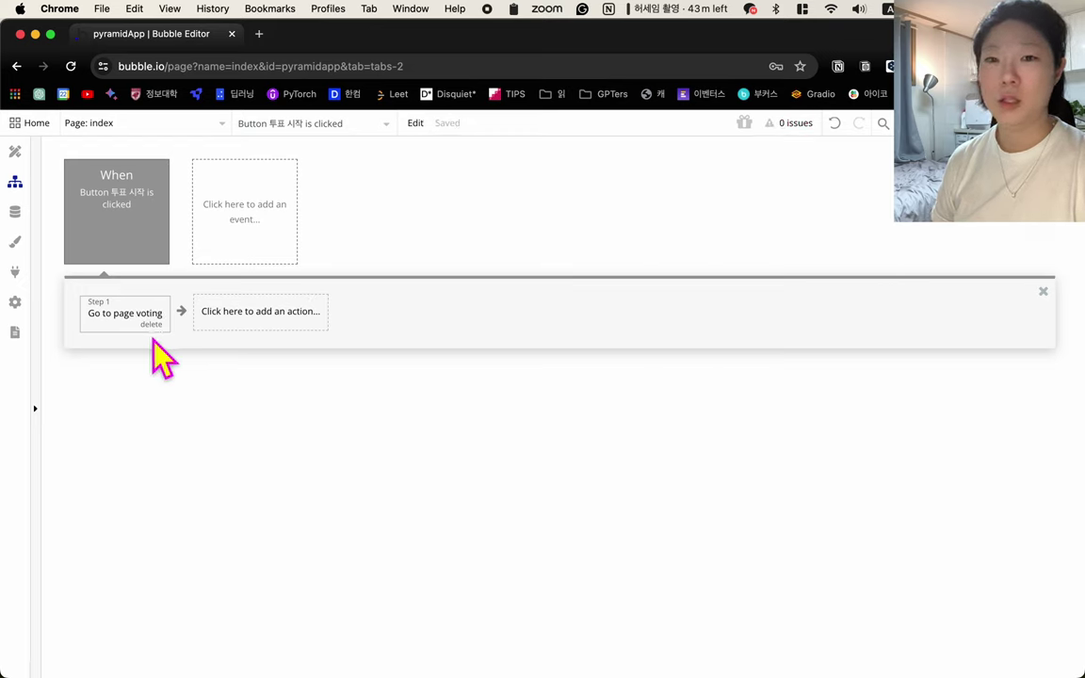
click(141, 215)
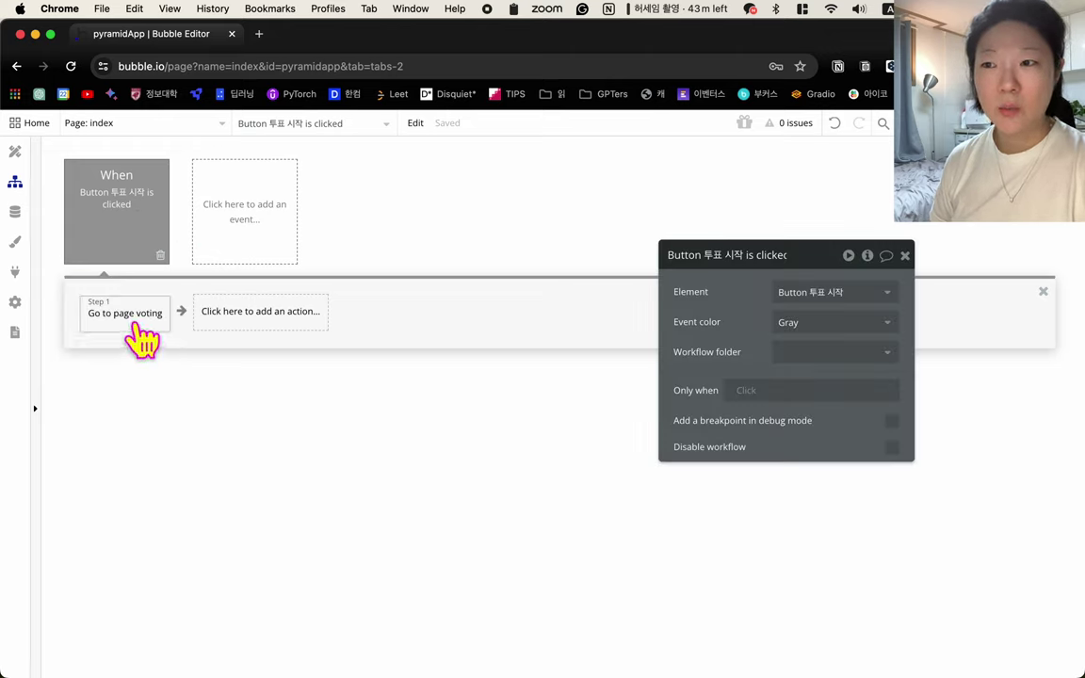
- Return to the design view and open the voting page for editing
click(15, 152)
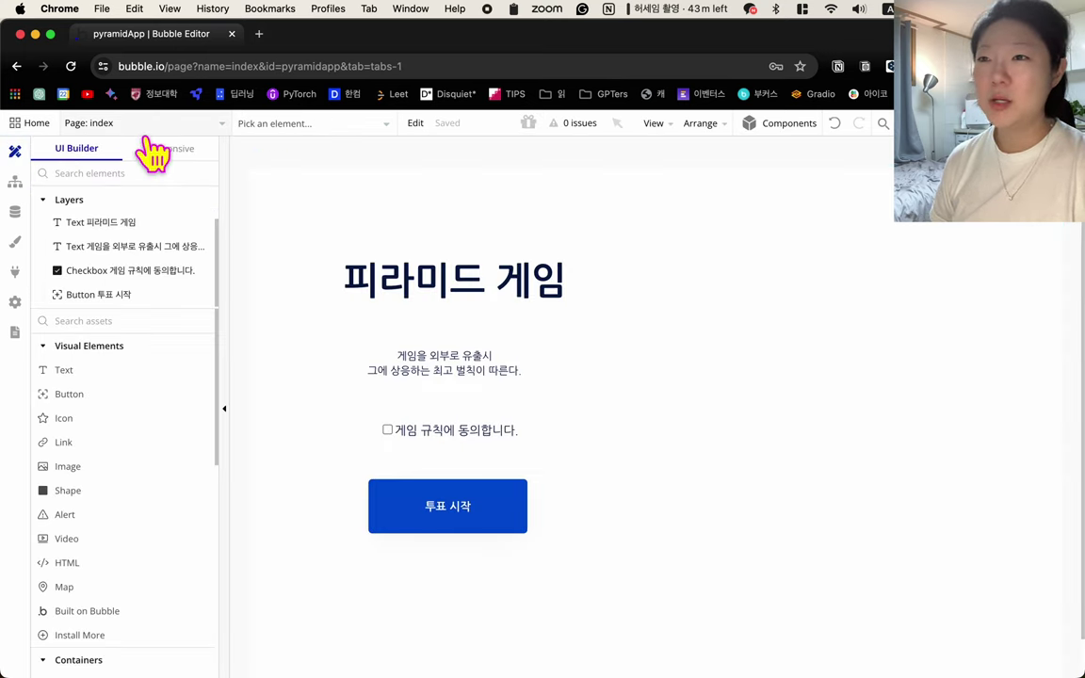
click(71, 123)
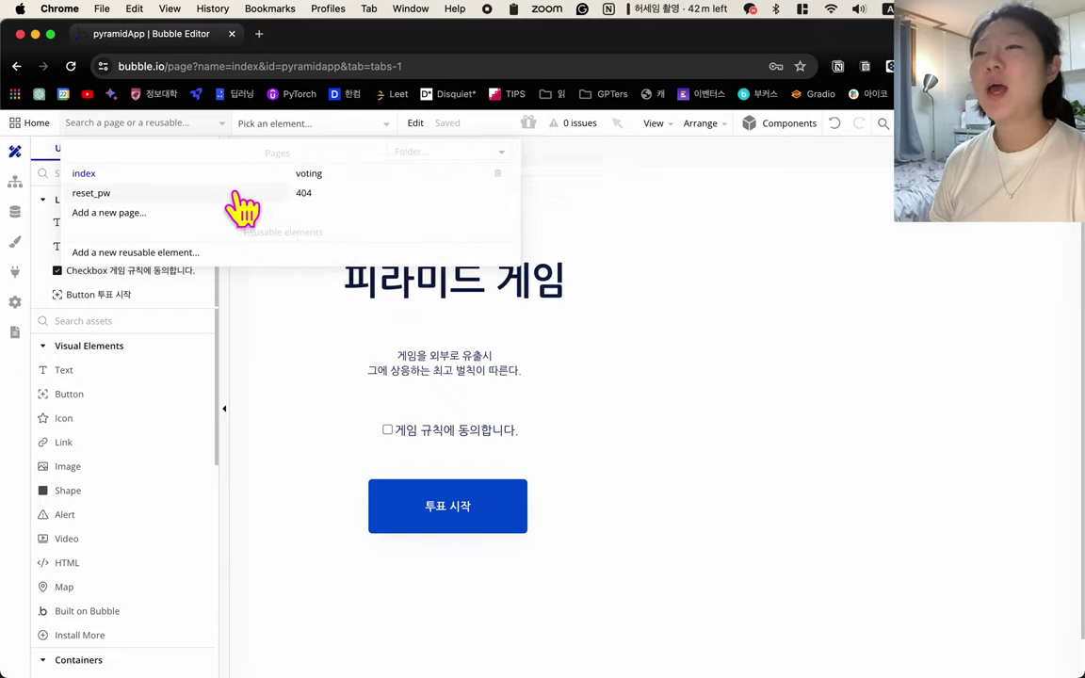
click(325, 179)
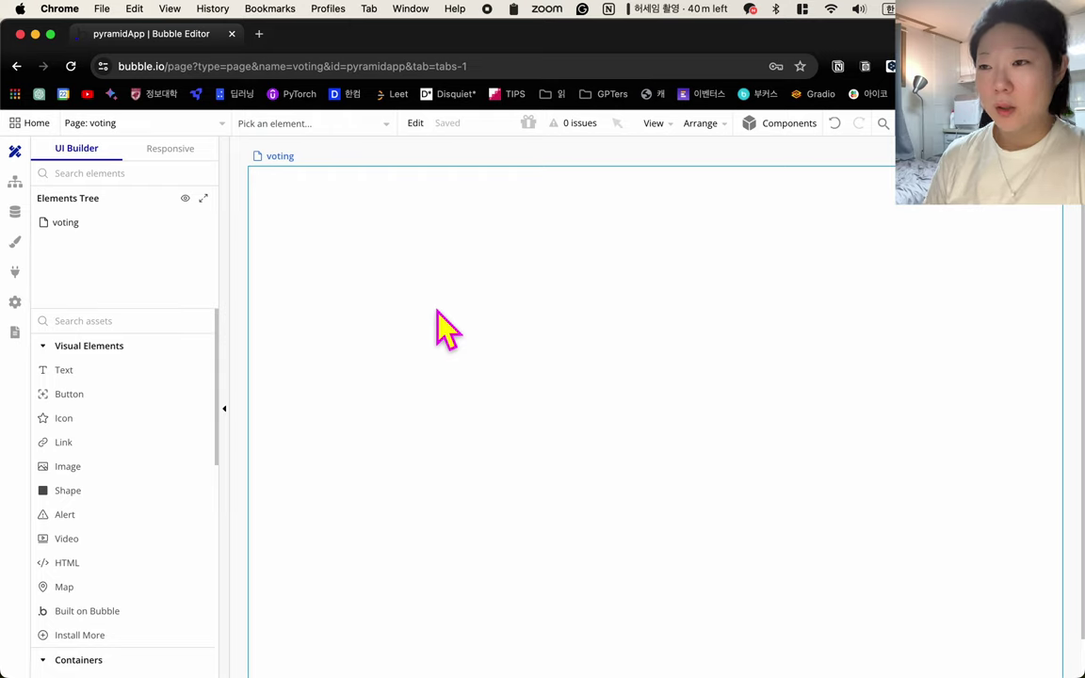
click(200, 128)
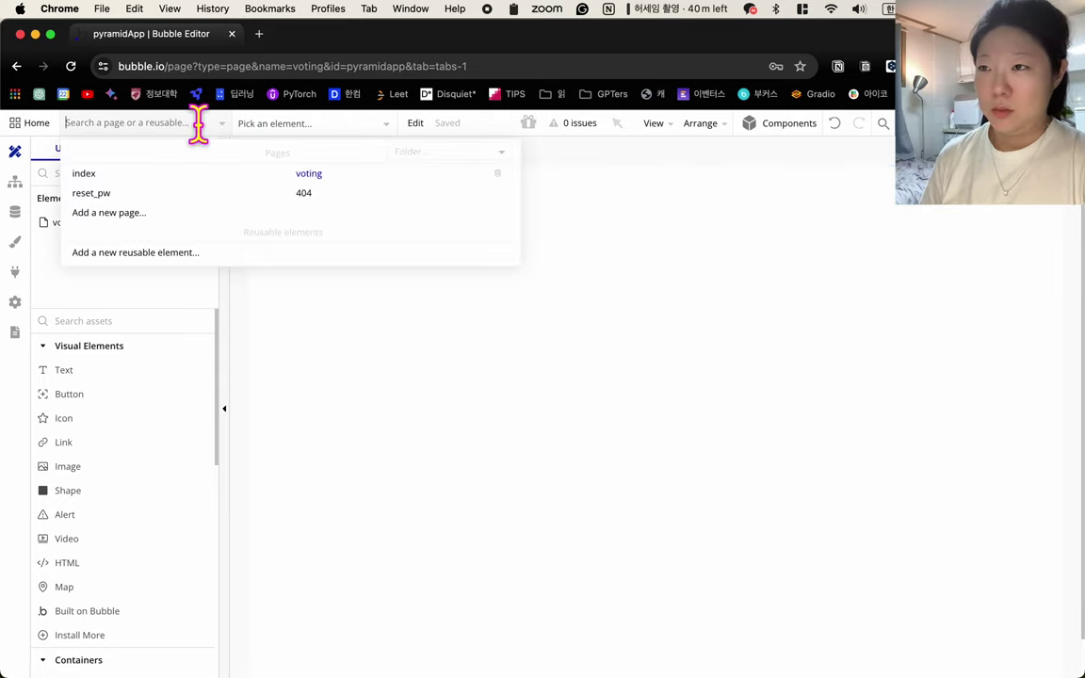
click(311, 175)
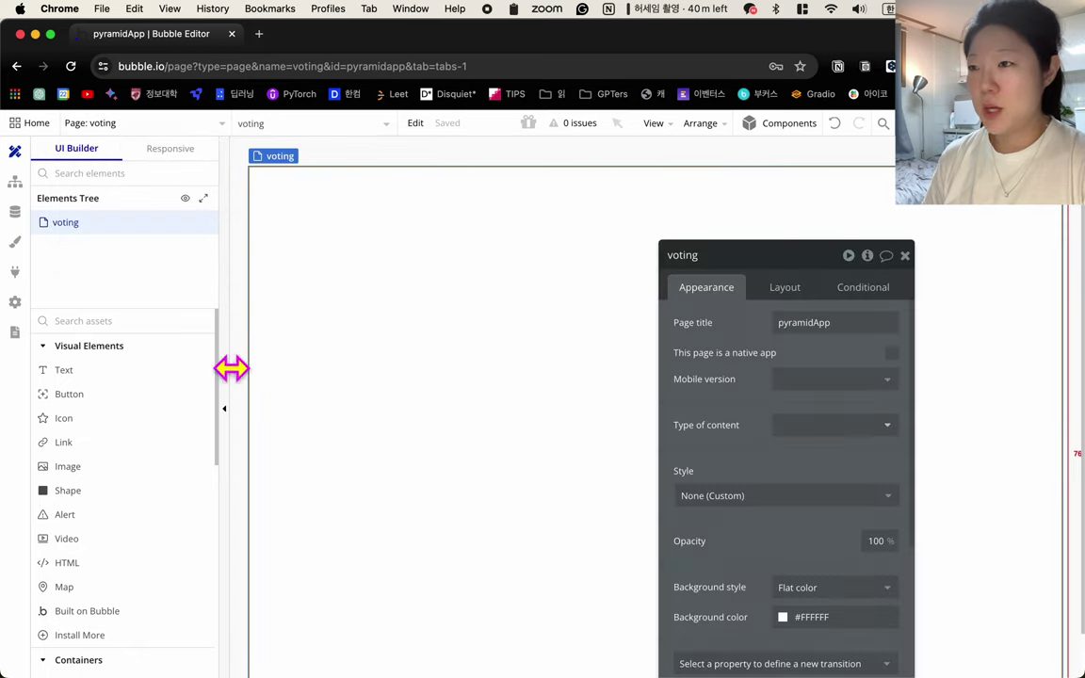
- Draw a text element near the upper left of the voting page canvas and set its text to "투표화면"
click(64, 370)
drag(313, 242, 537, 318)
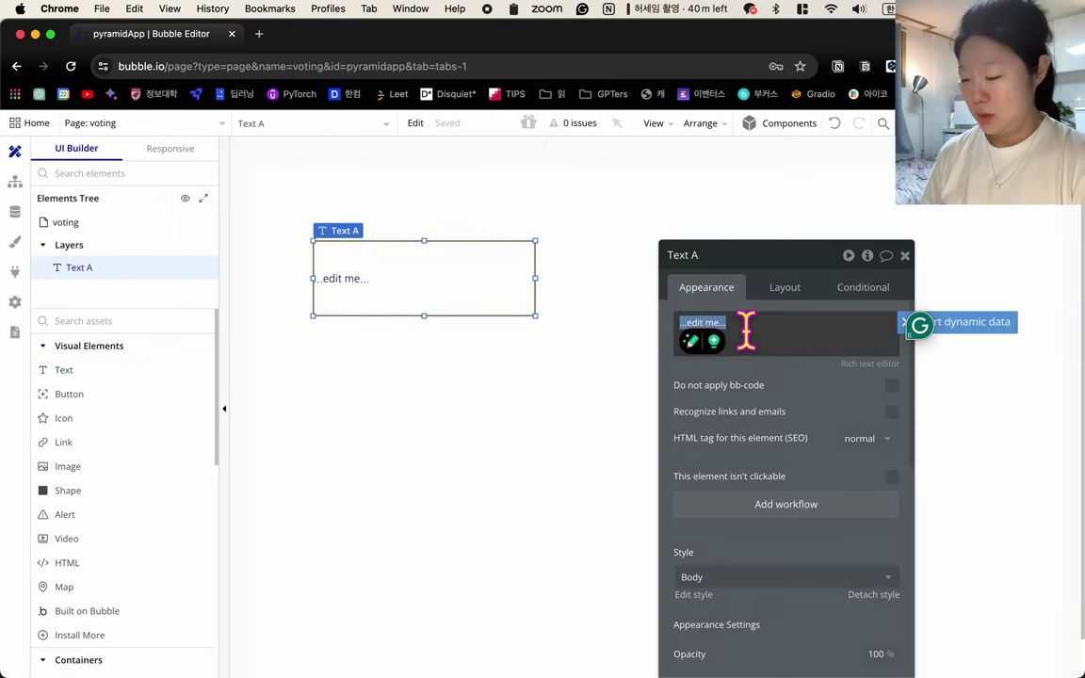
text(투표화면)
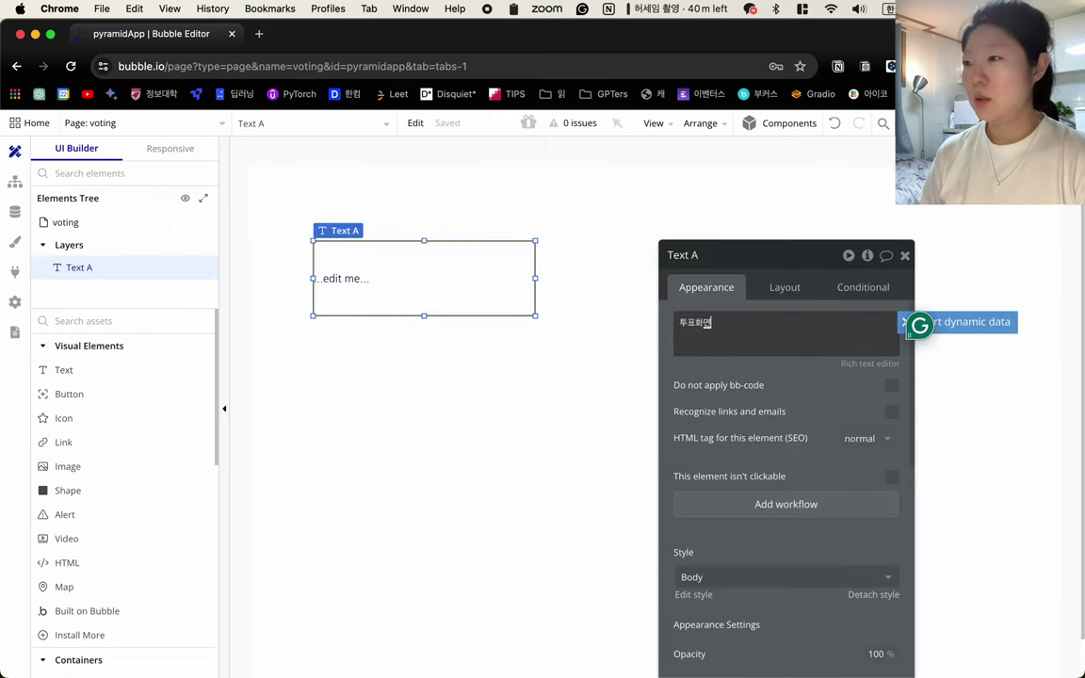
click(601, 386)
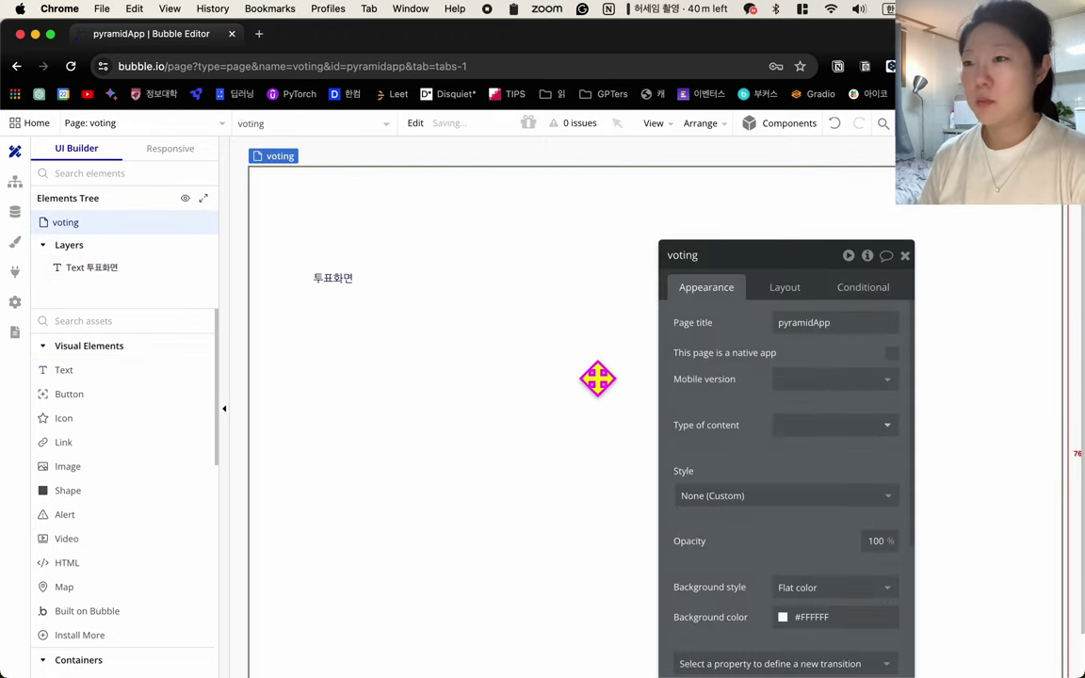
- Preview the app from the index page, test the 투표 시작 button's page navigation, and close the preview
click(103, 121)
click(112, 173)
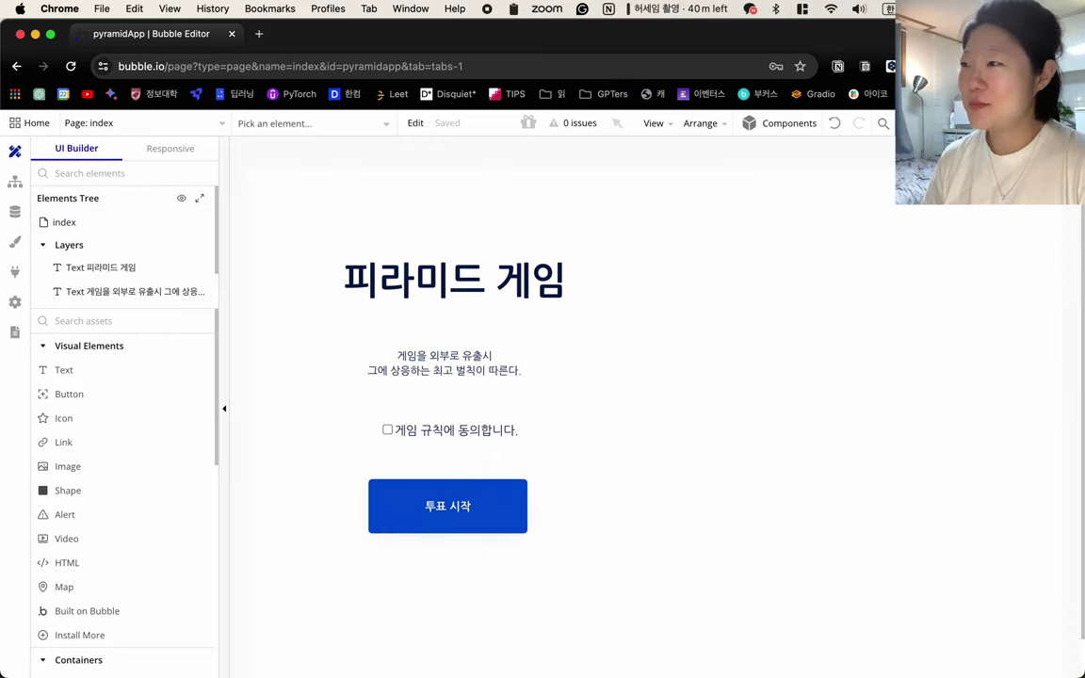
click(1040, 122)
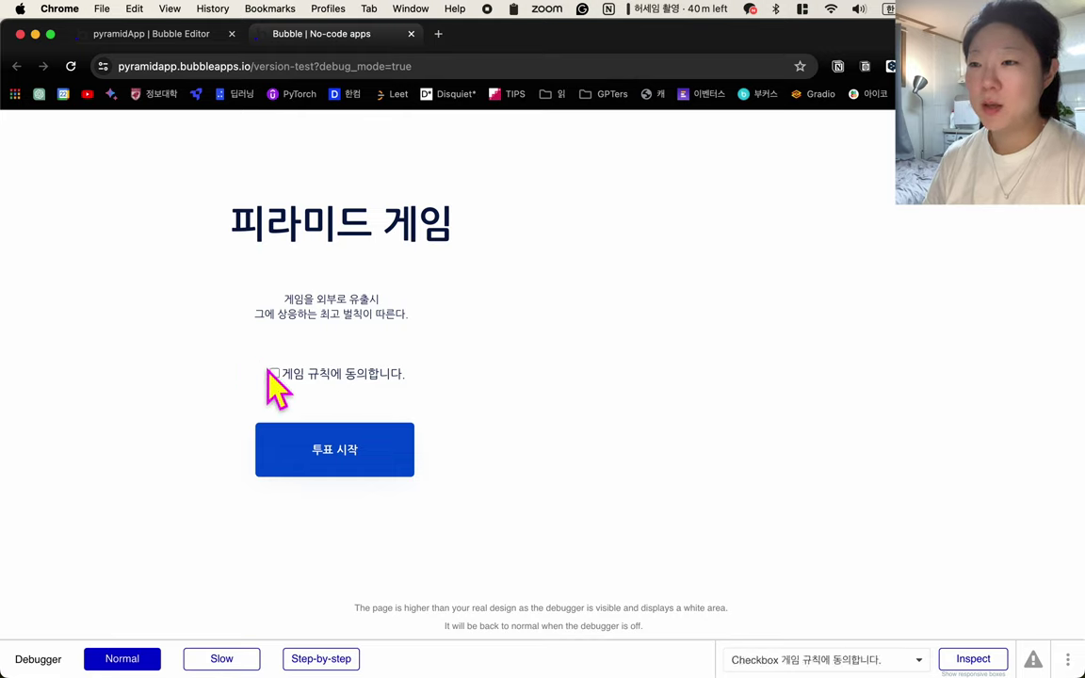
click(324, 452)
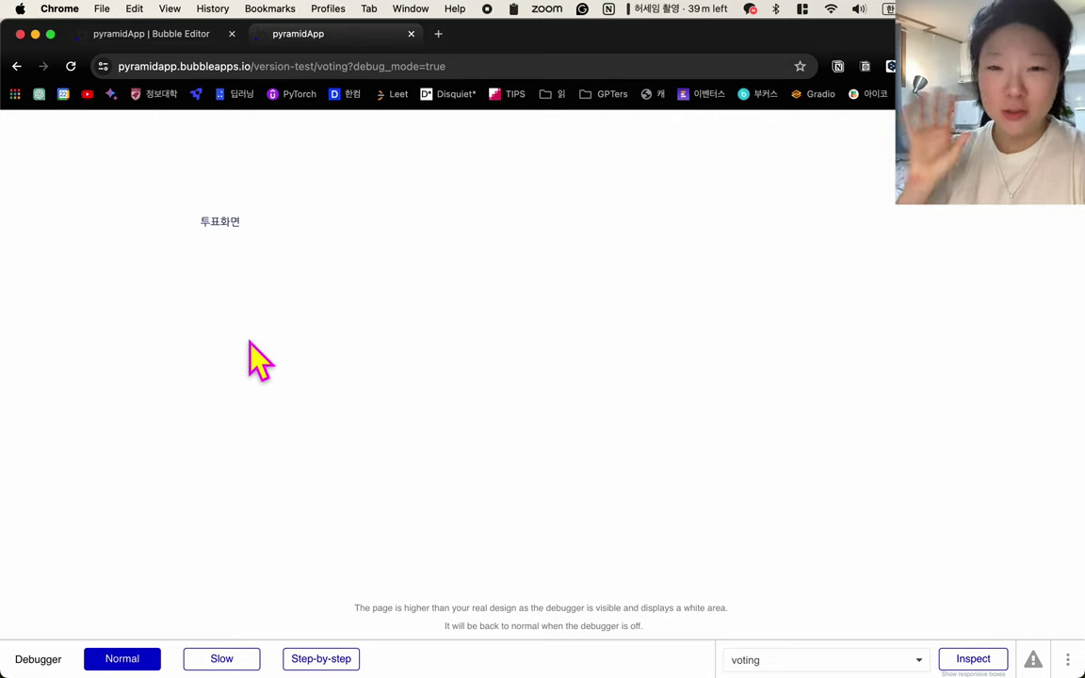
click(410, 34)
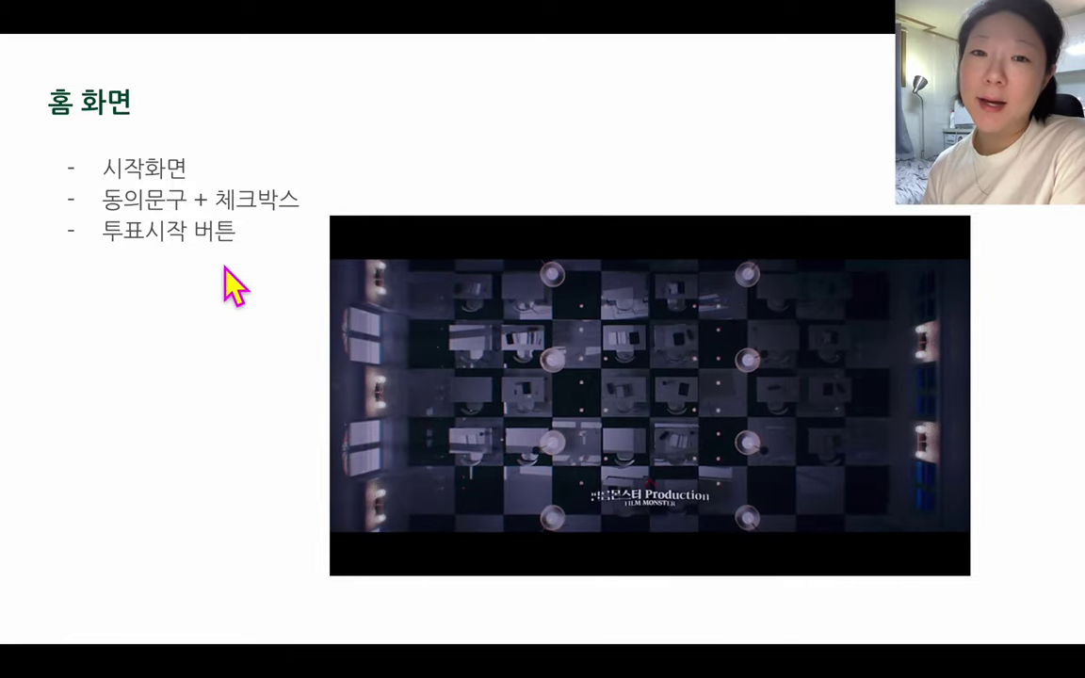
- Return to the Bubble editor and add a new condition to the 투표 시작 button
key(ctrl+Right)
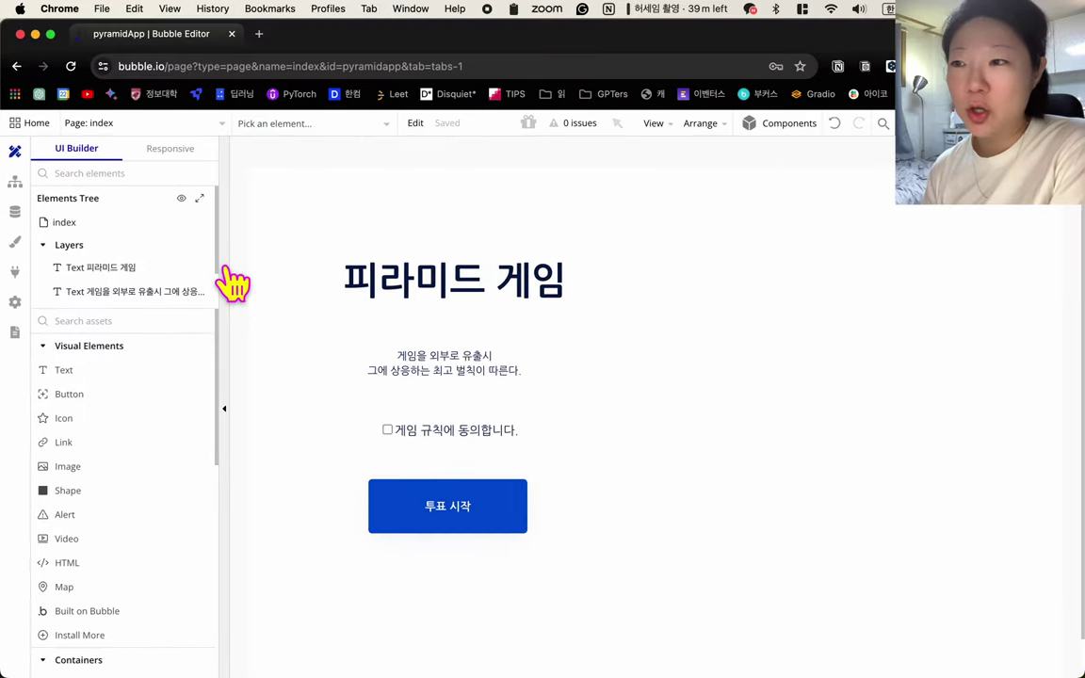
click(438, 443)
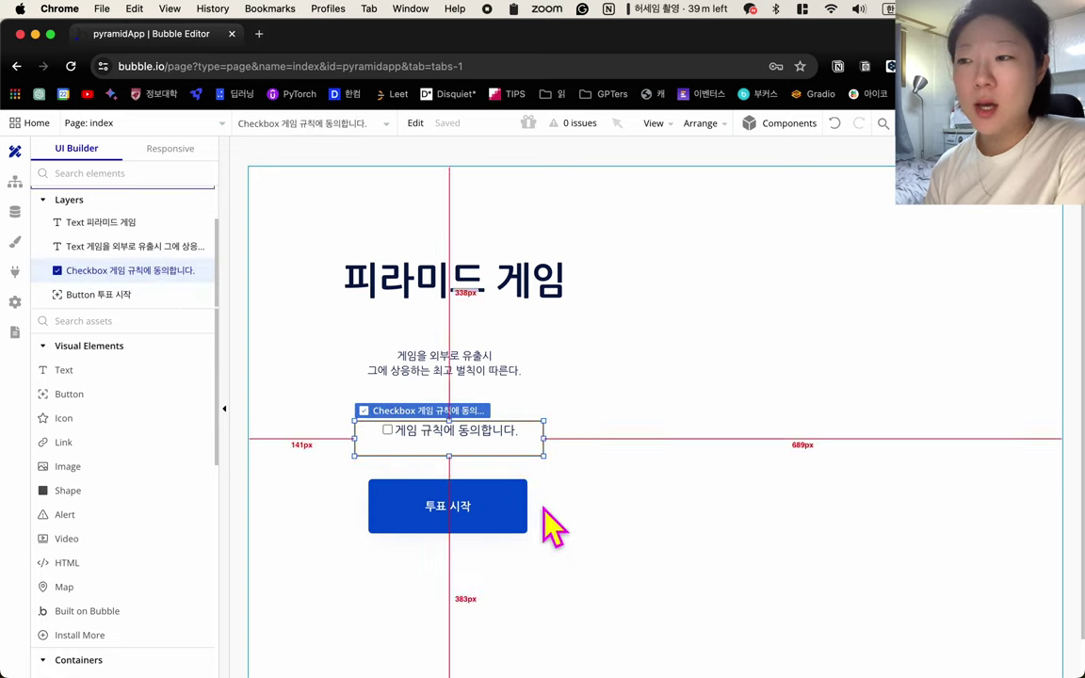
click(503, 504)
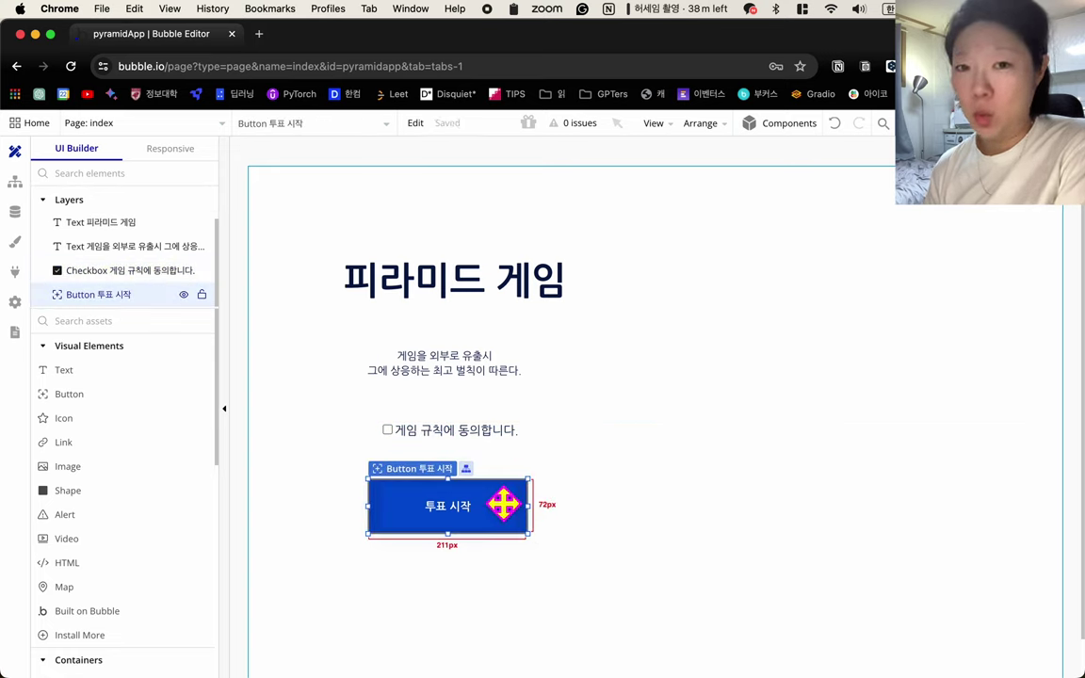
double_click(503, 505)
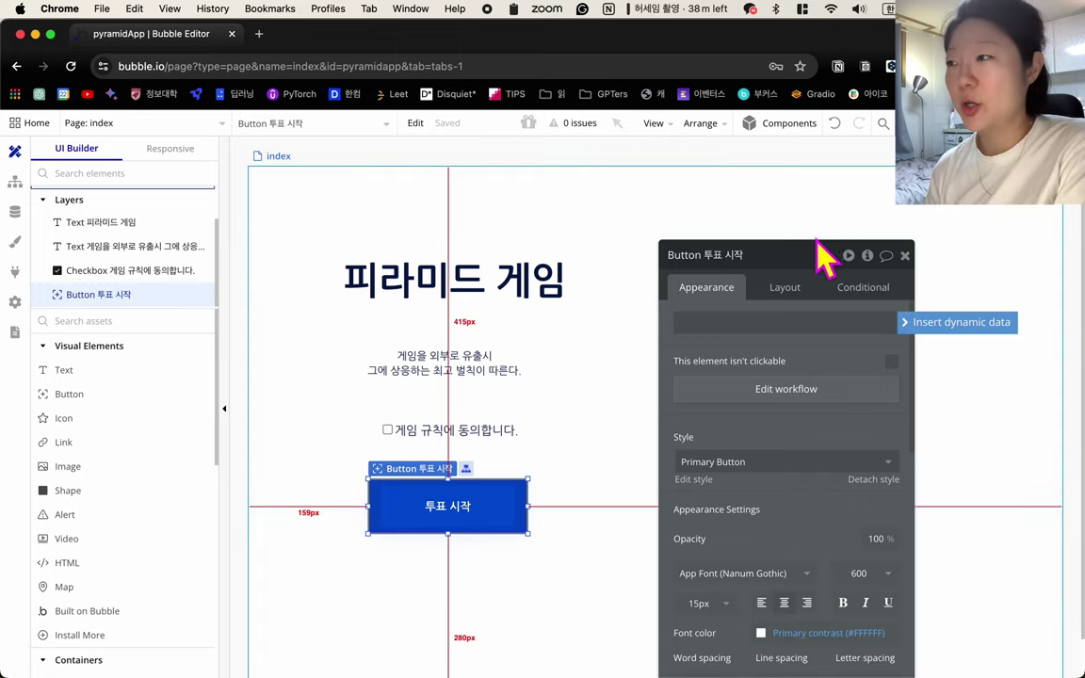
drag(819, 258, 824, 173)
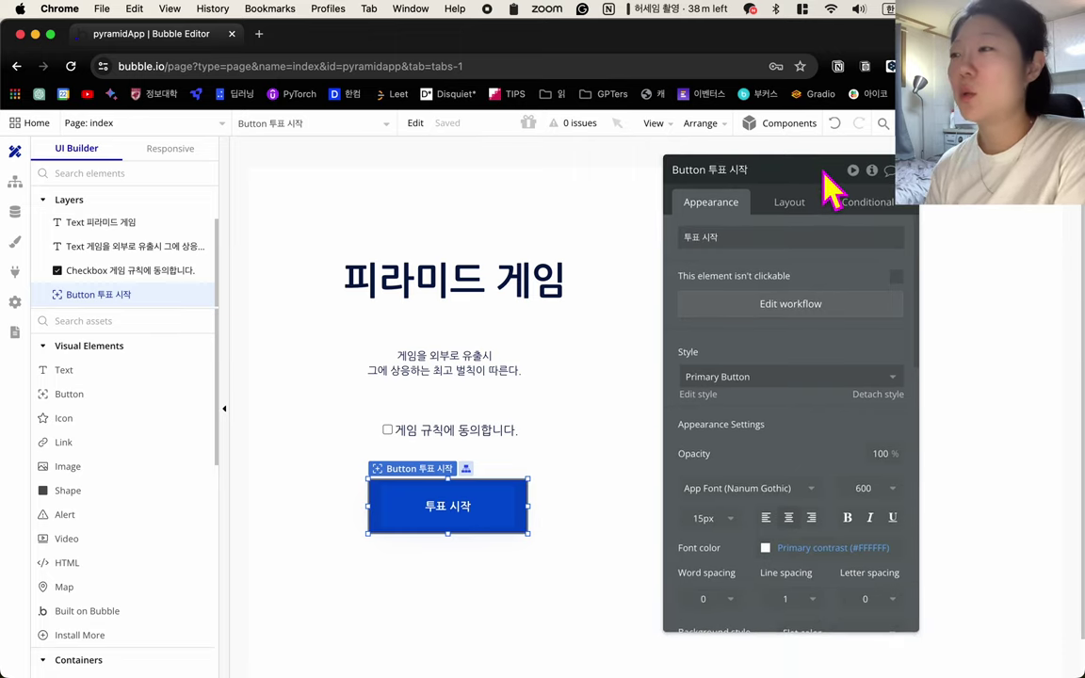
click(863, 201)
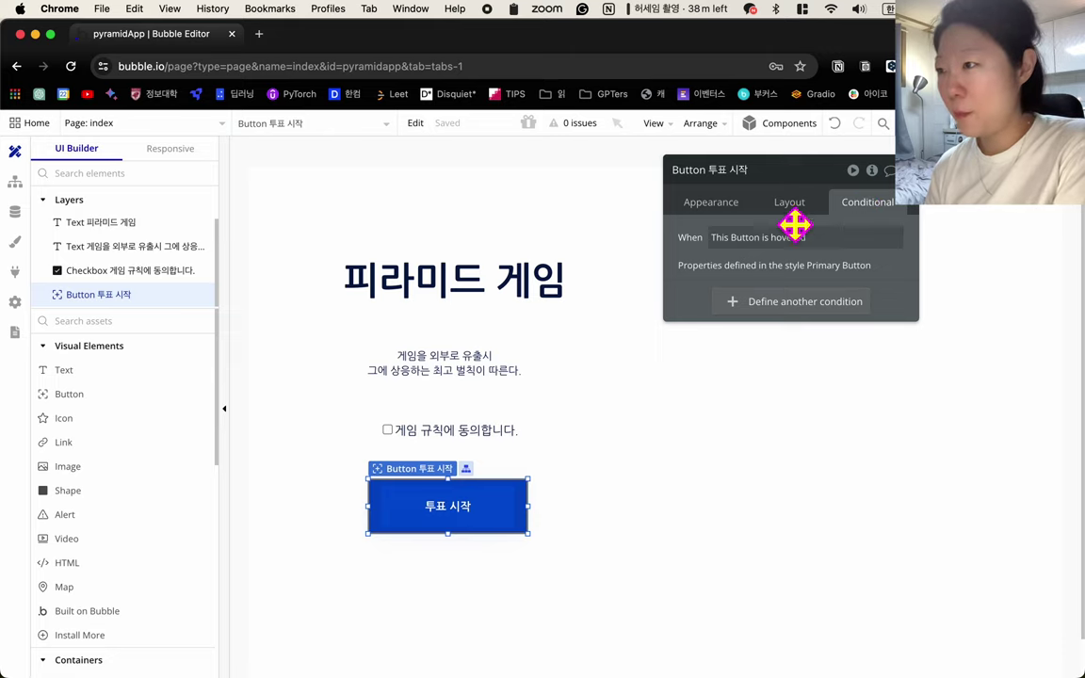
click(800, 301)
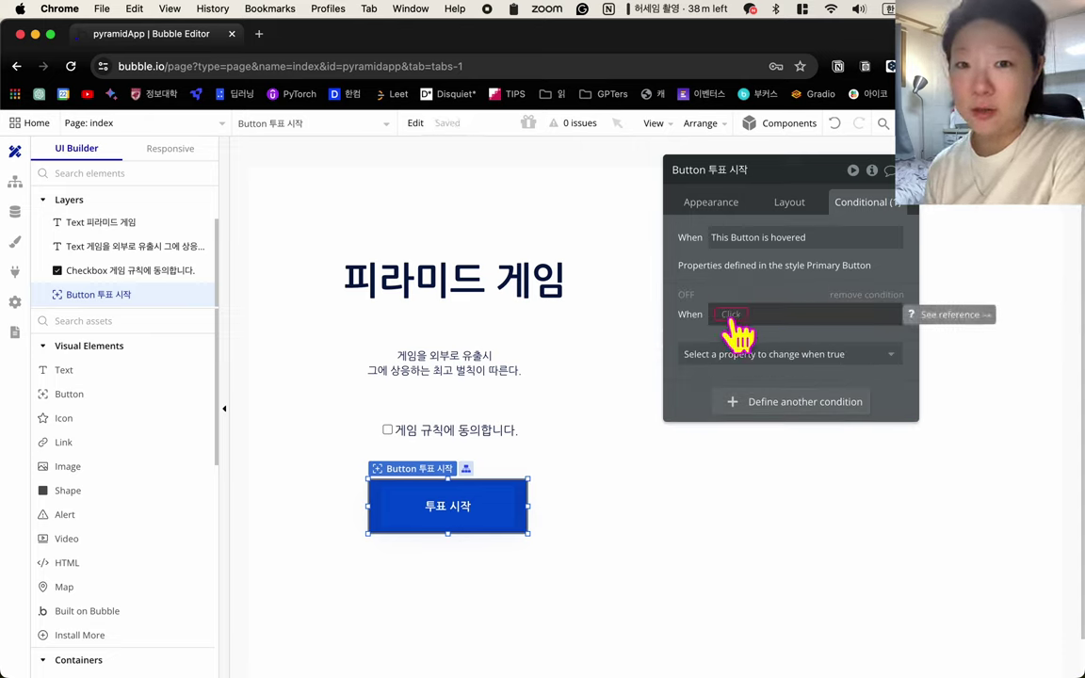
- Hide the 투표 시작 button when the 게임 규칙에 동의합니다. checkbox isn't checked, leaving "This element is visible" off for that condition
click(732, 315)
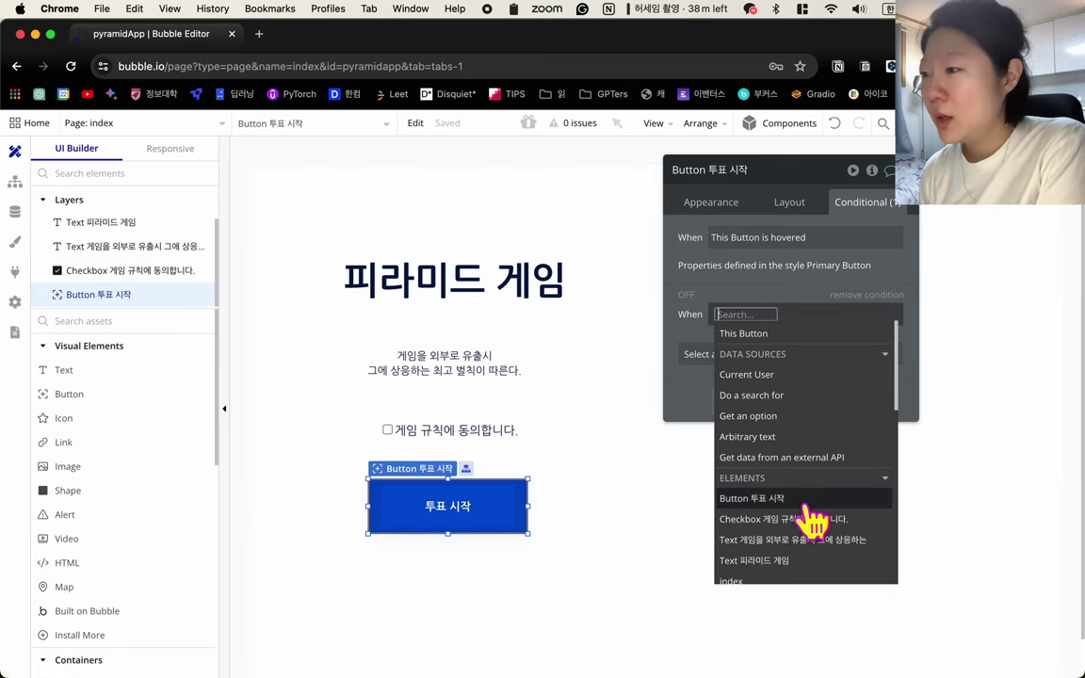
click(835, 520)
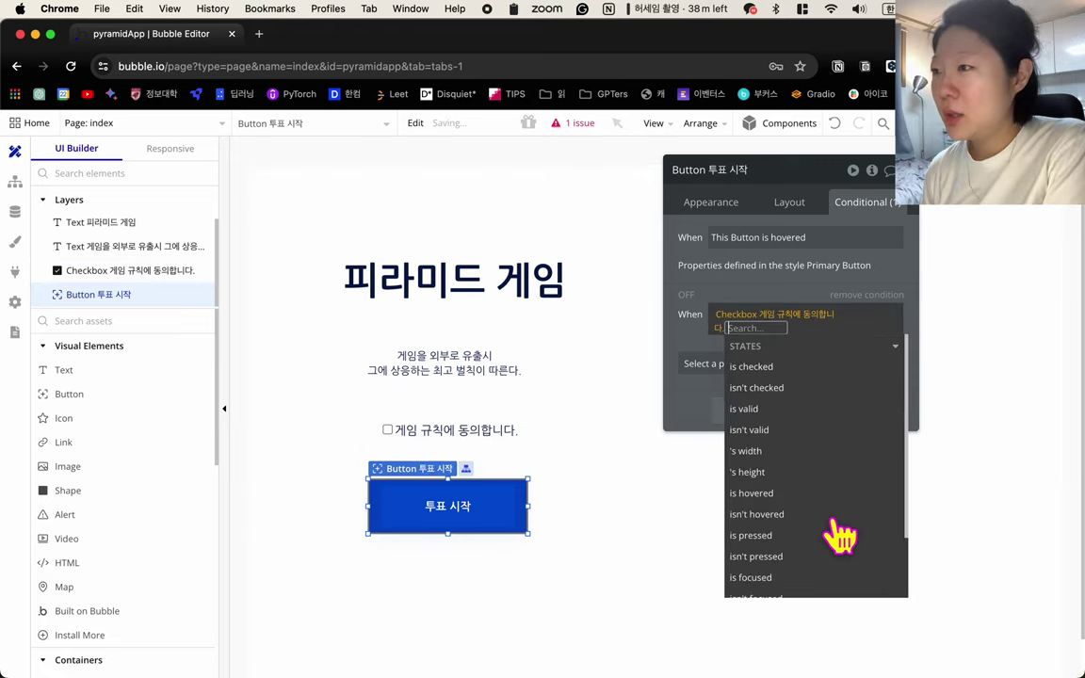
click(858, 387)
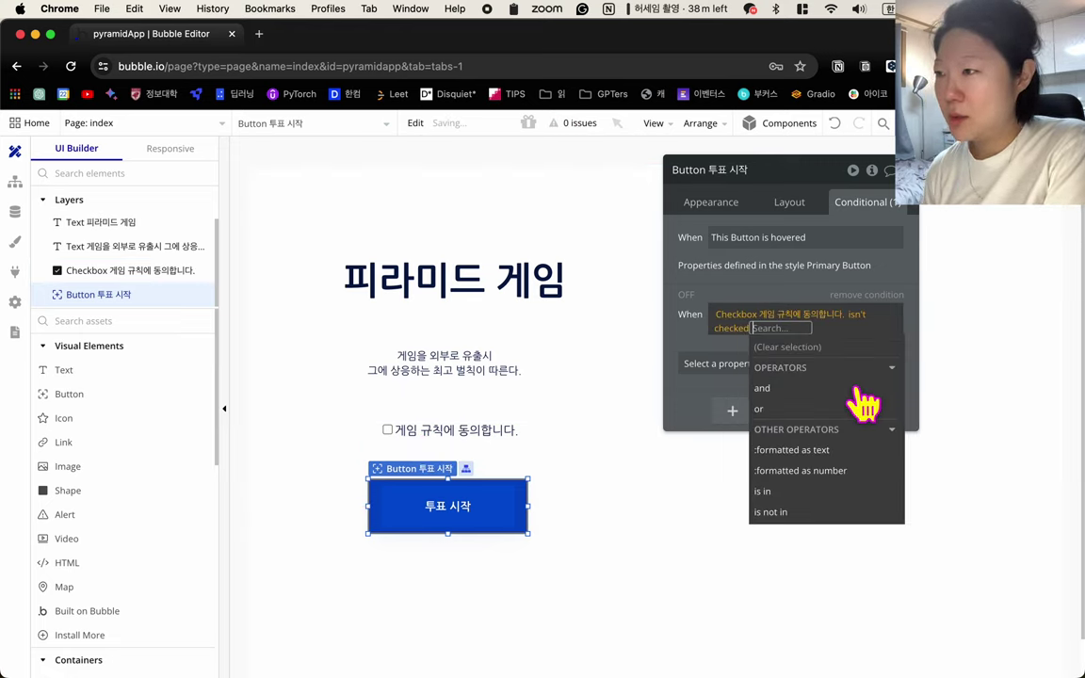
click(710, 398)
click(857, 370)
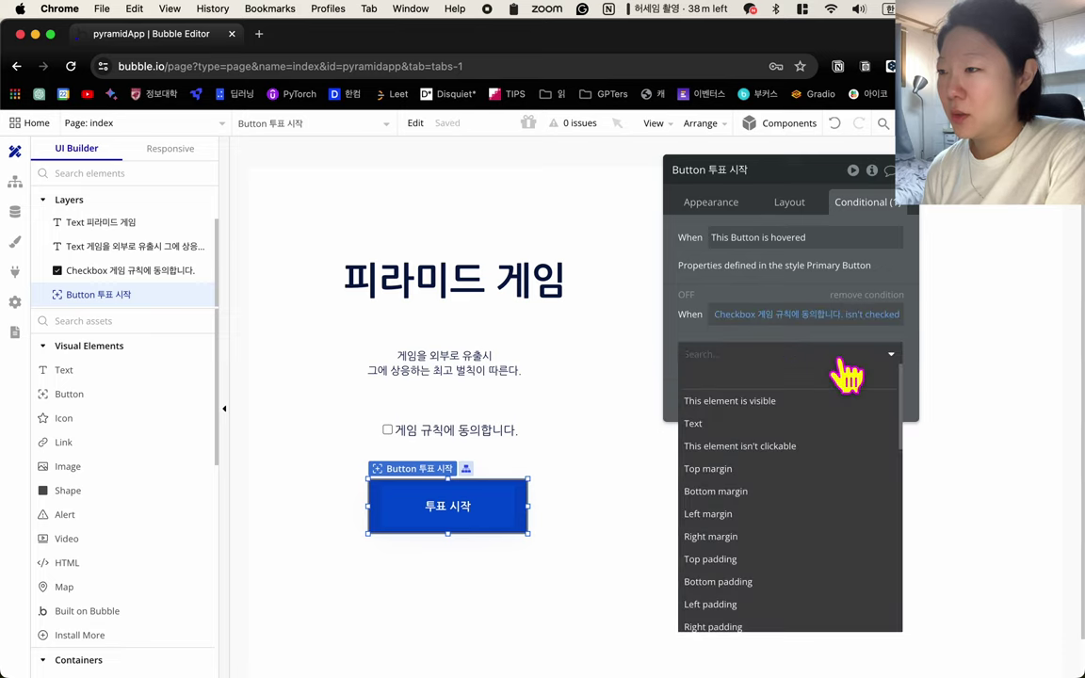
click(846, 405)
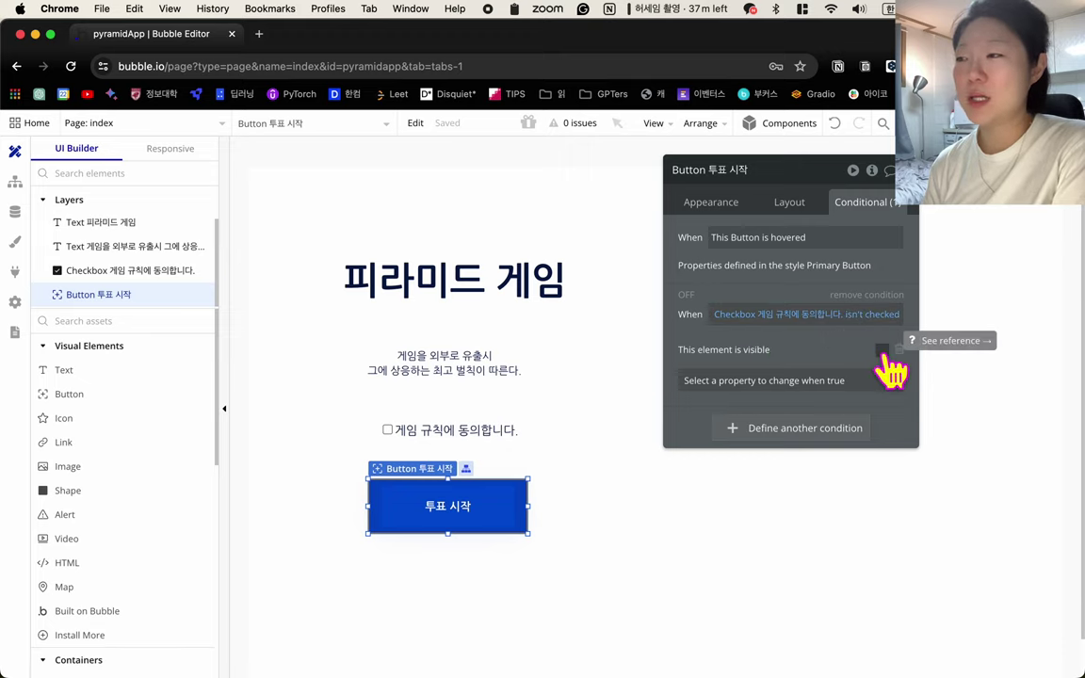
- Preview the index page in normal mode and test the 투표 시작 button's visibility and page navigation by ticking the agreement checkbox
click(775, 506)
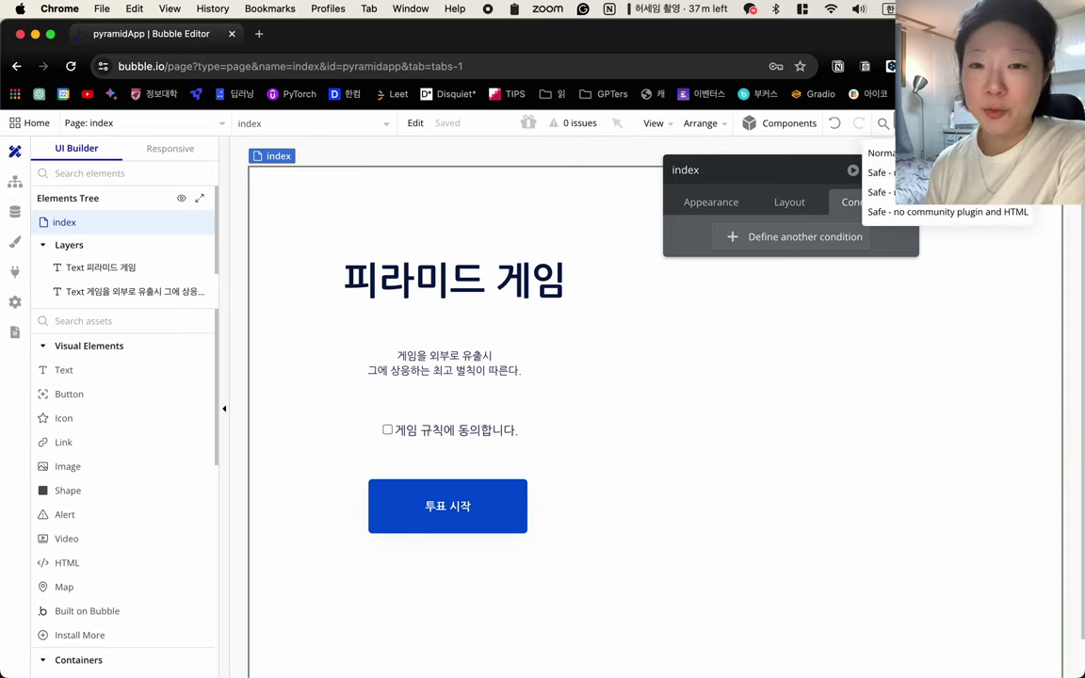
click(881, 153)
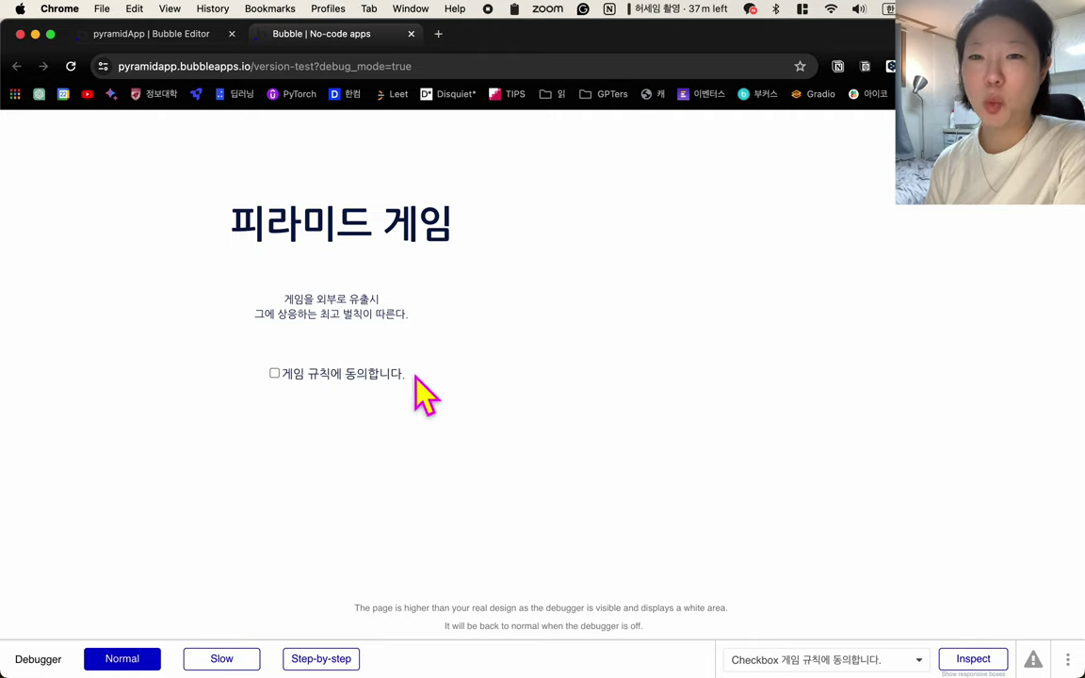
click(274, 374)
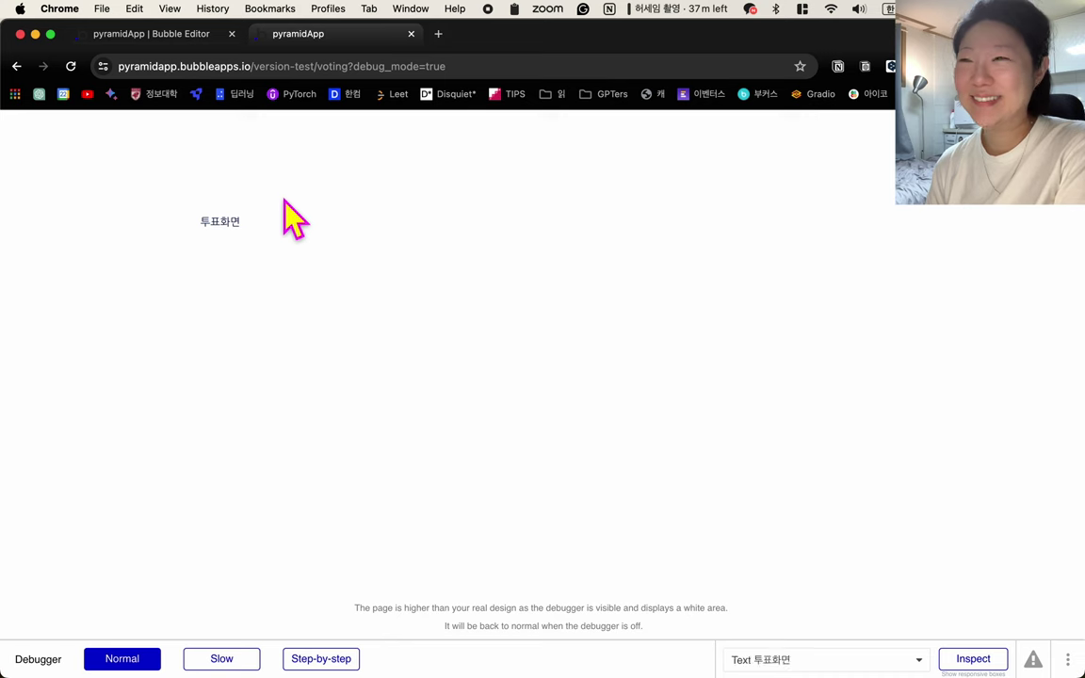
- Return to the editor, open the voting page and delete its "투표화면" text element
click(155, 34)
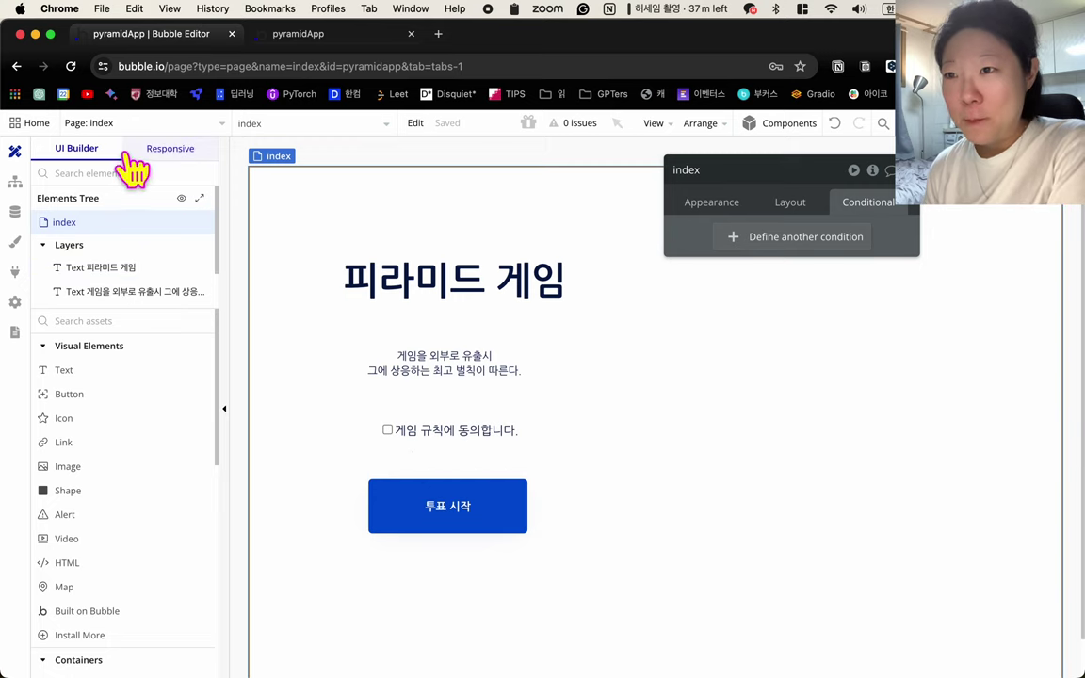
click(96, 126)
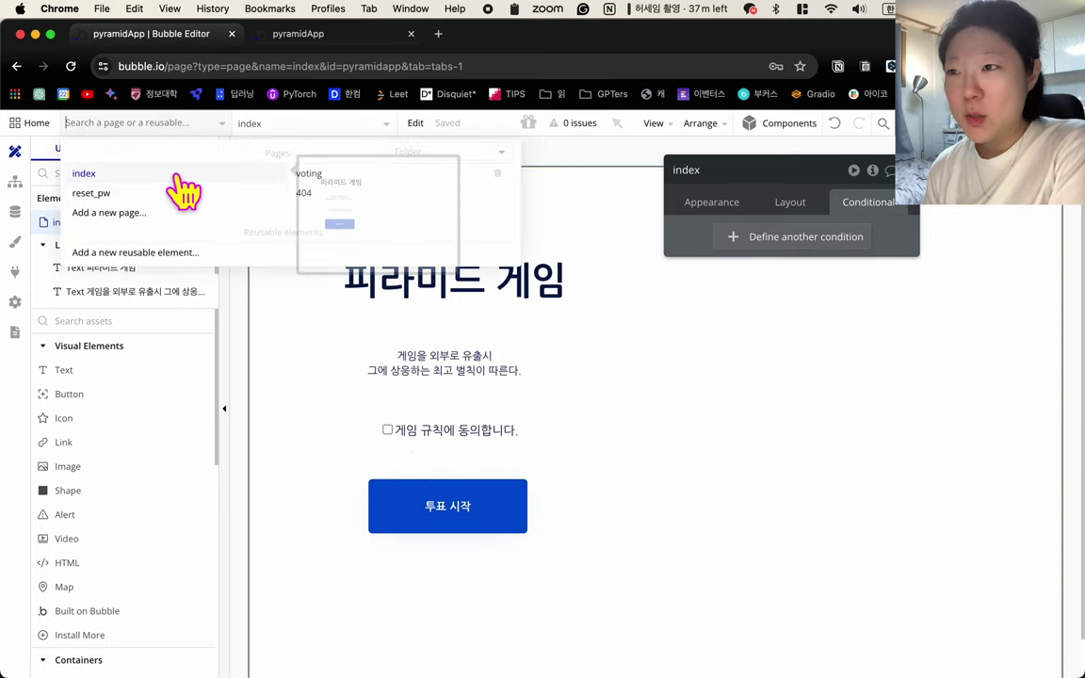
click(305, 181)
click(452, 309)
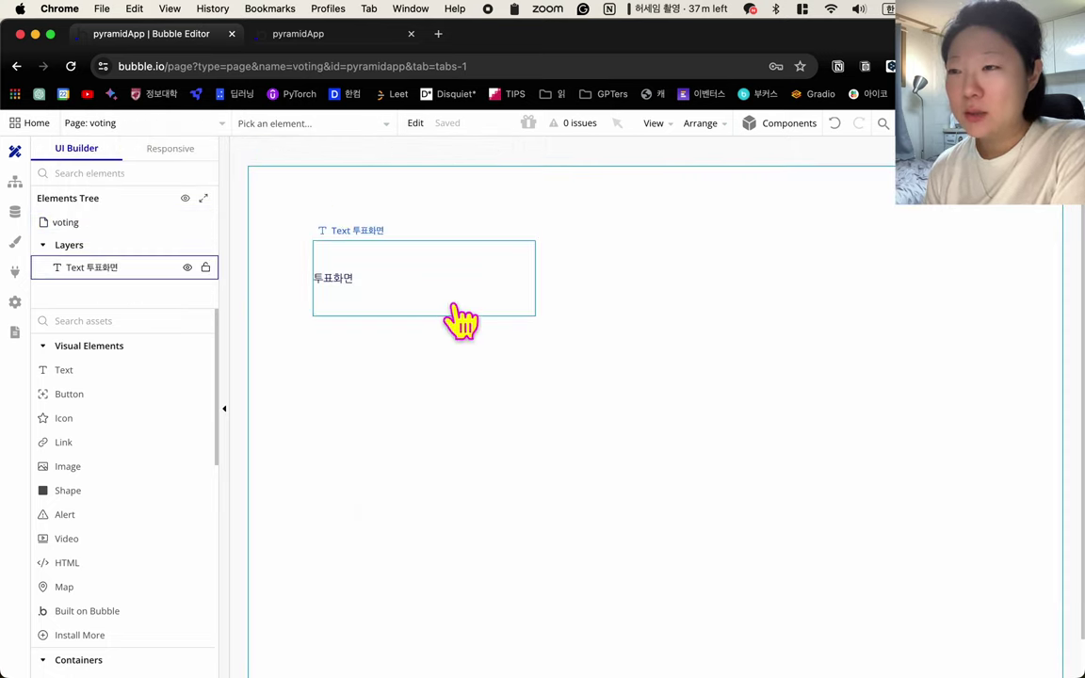
key(BackSpace)
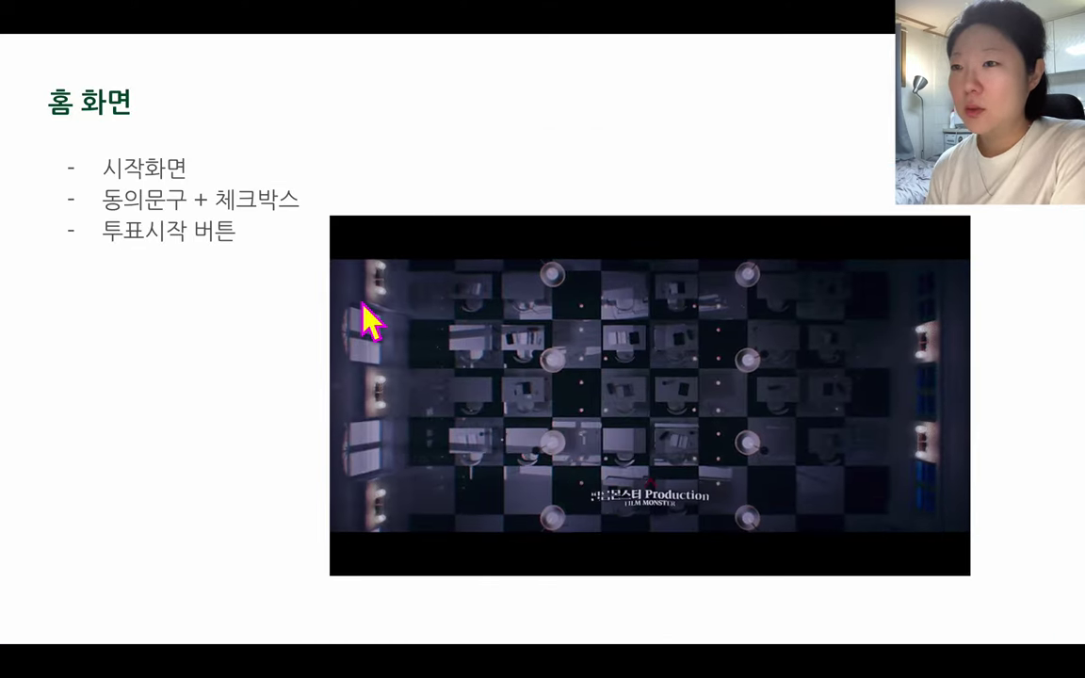
- Consult the 투표 화면 slide, draw a text element about 273 × 94 px near the voting page's top and enter "제 13회 피라미드 게임"
key(Right)
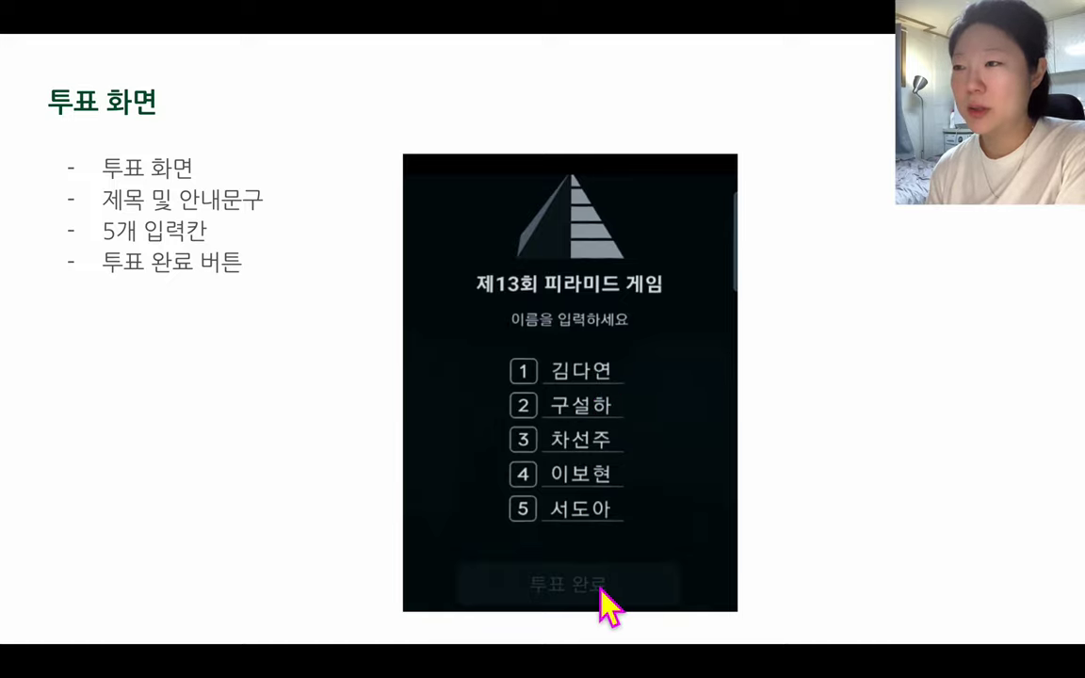
key(super+Tab)
click(81, 373)
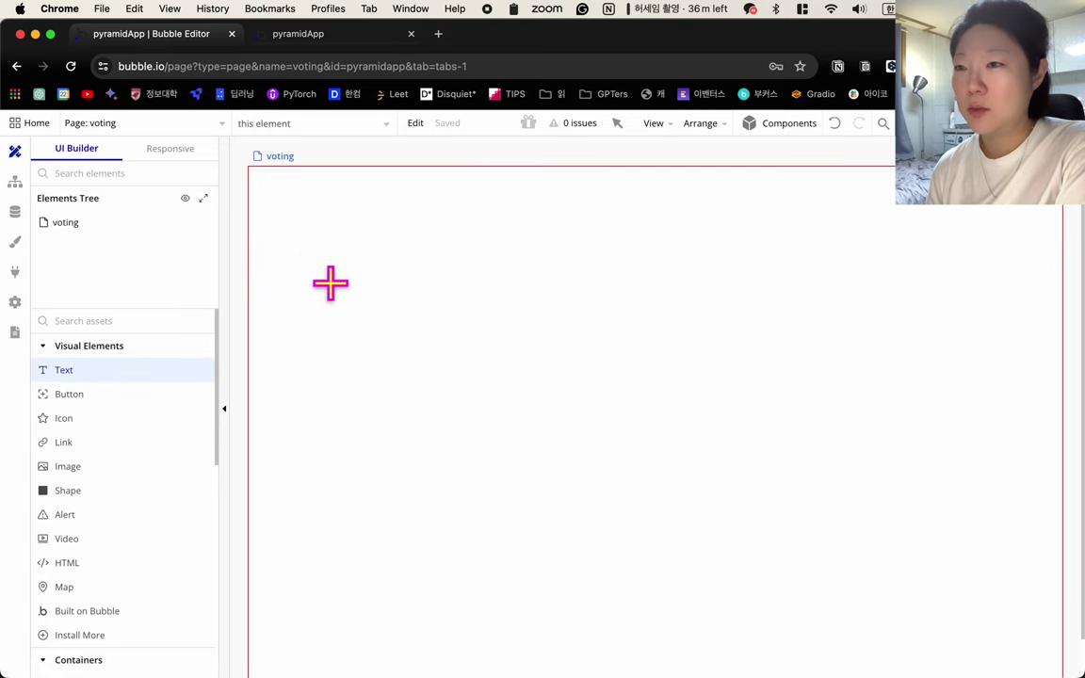
drag(346, 246, 554, 318)
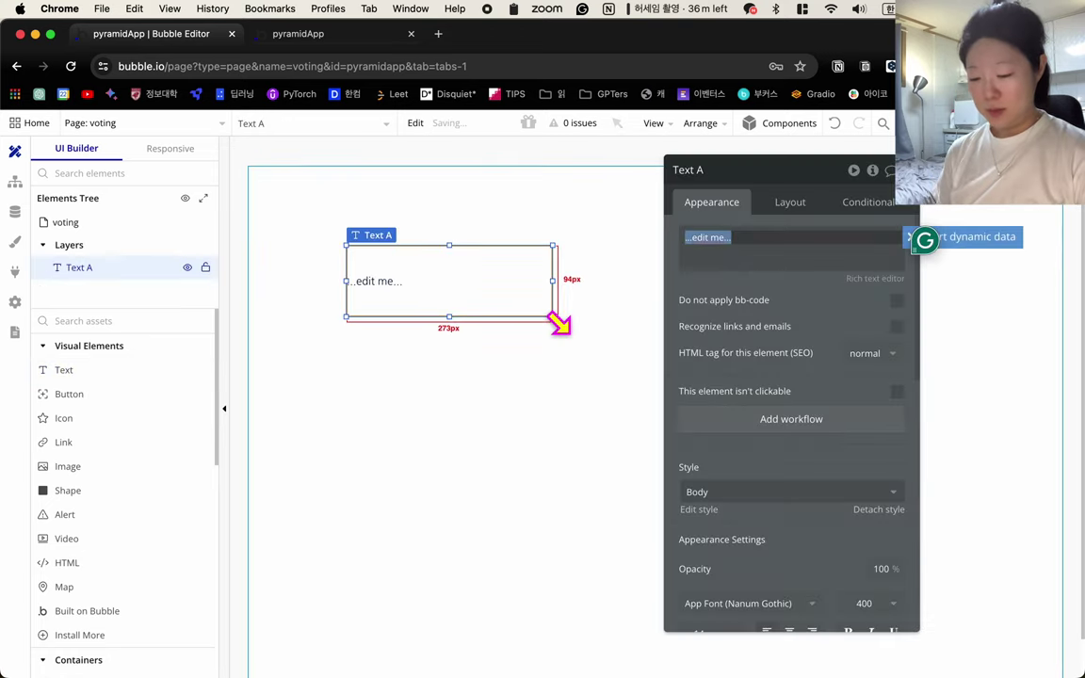
text(제 13회 피라미드 게임)
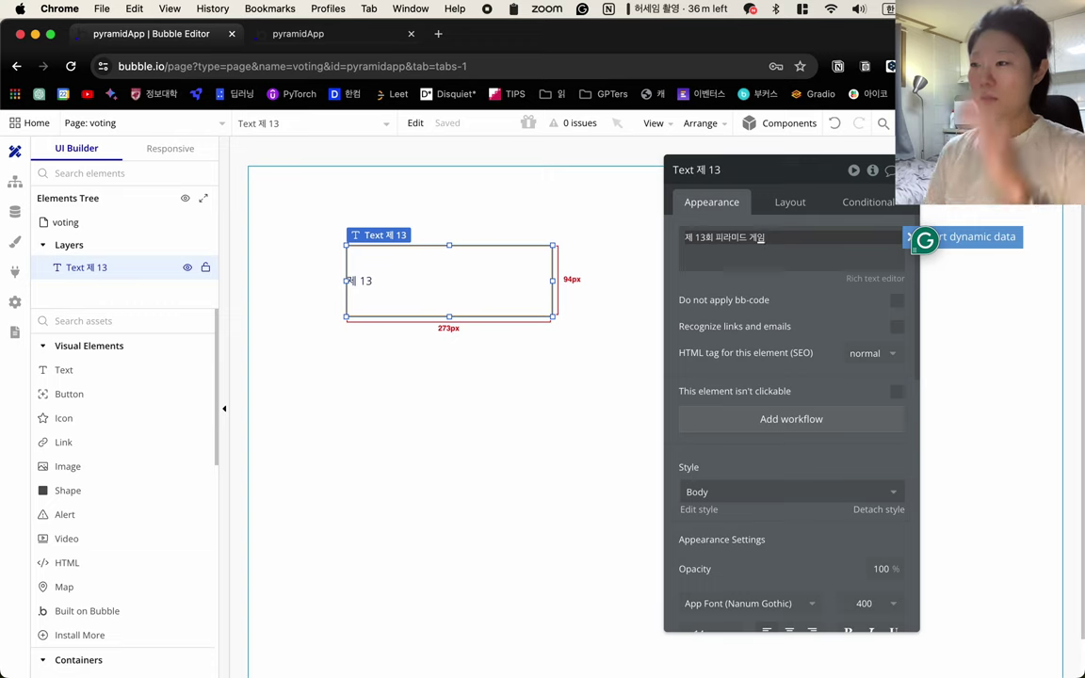
- Apply the Heading 2 style to the "제 13회 피라미드 게임" title and center its text horizontally
click(725, 295)
scroll(733, 424, down, 4)
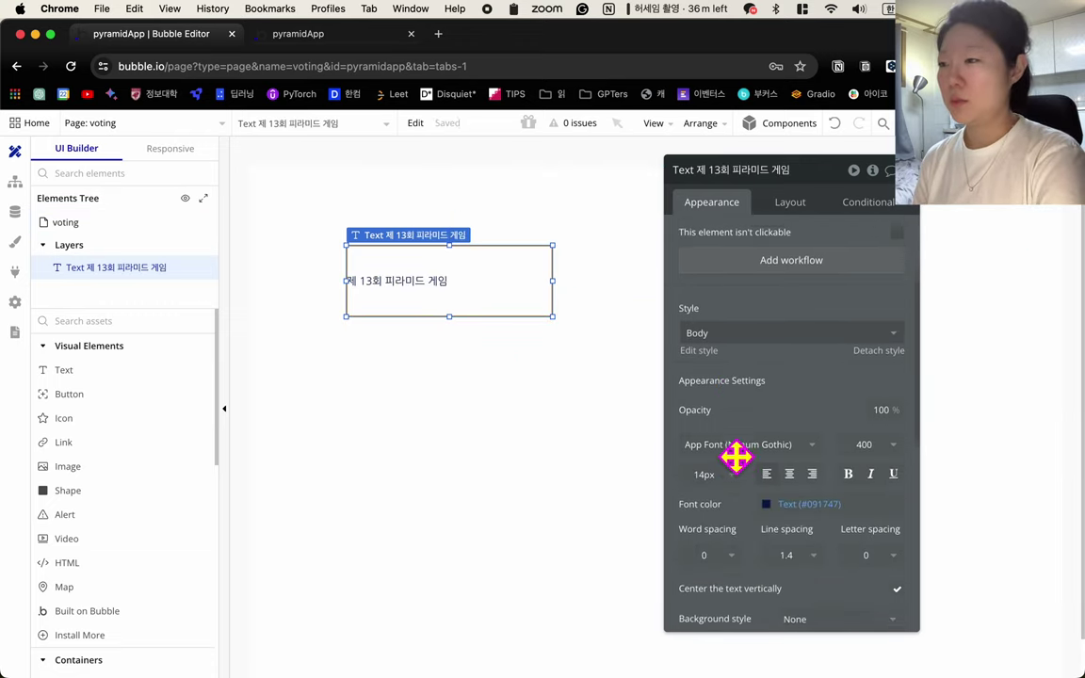
click(772, 320)
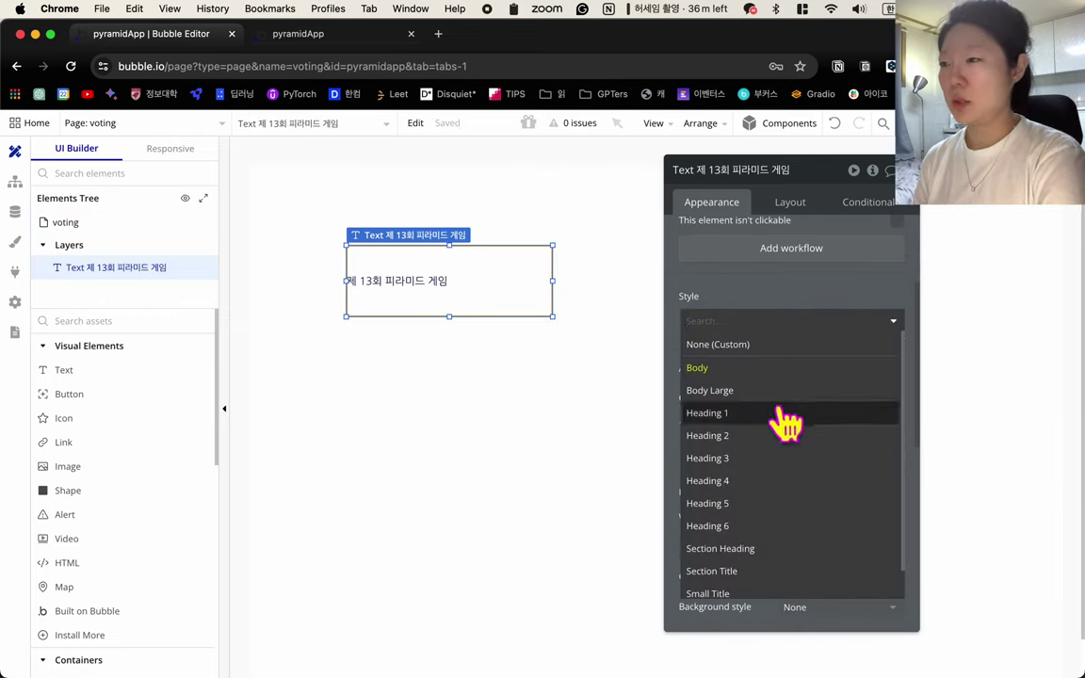
click(775, 411)
click(744, 320)
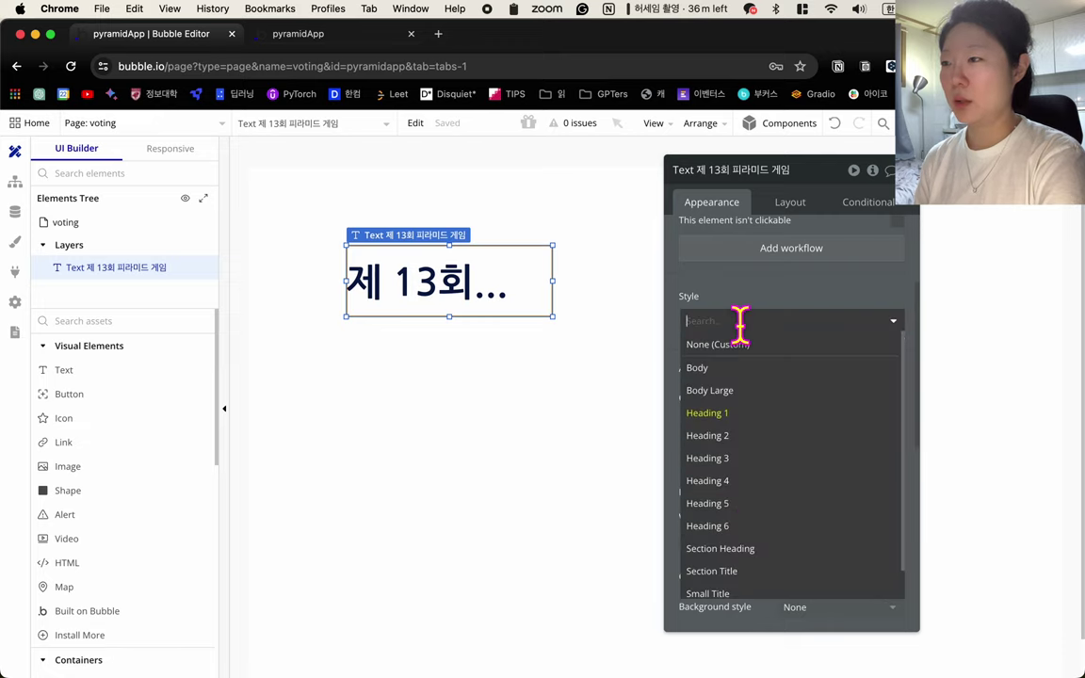
click(761, 439)
click(790, 462)
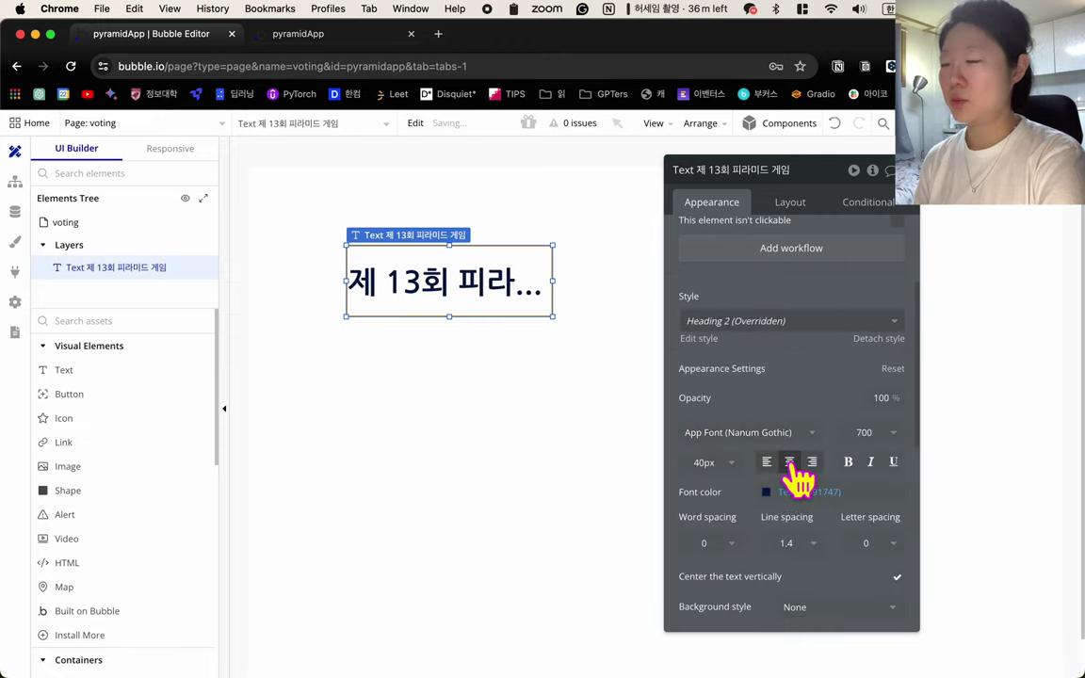
- Widen the title element until the whole title fits on one line, and move the property editor clear of it
click(586, 398)
click(521, 294)
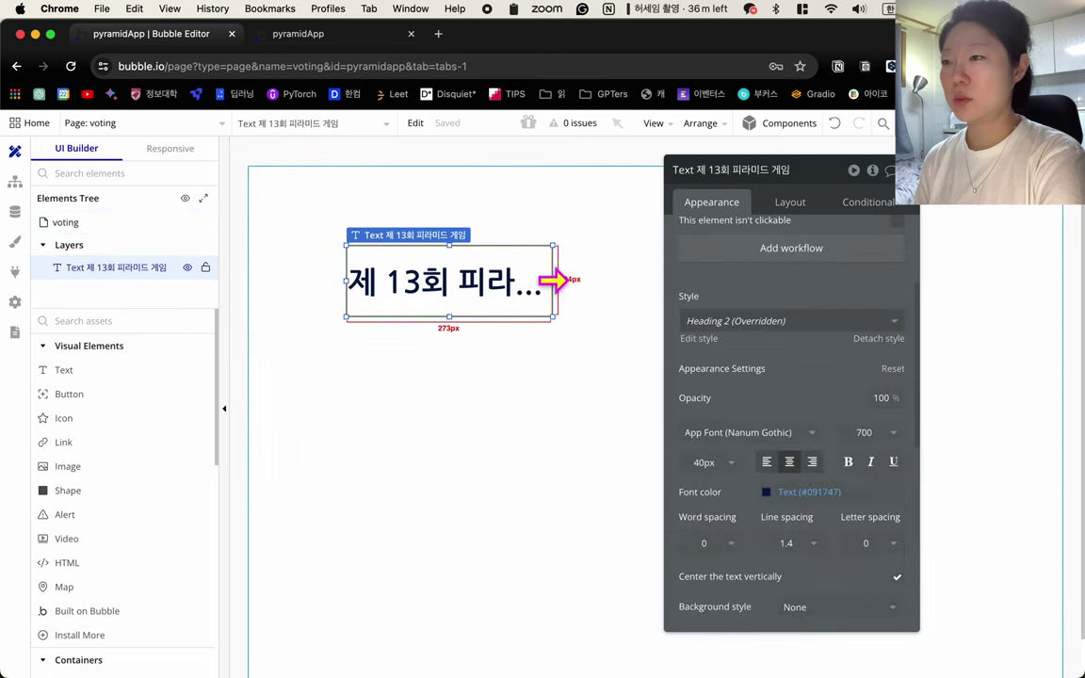
drag(556, 281, 659, 282)
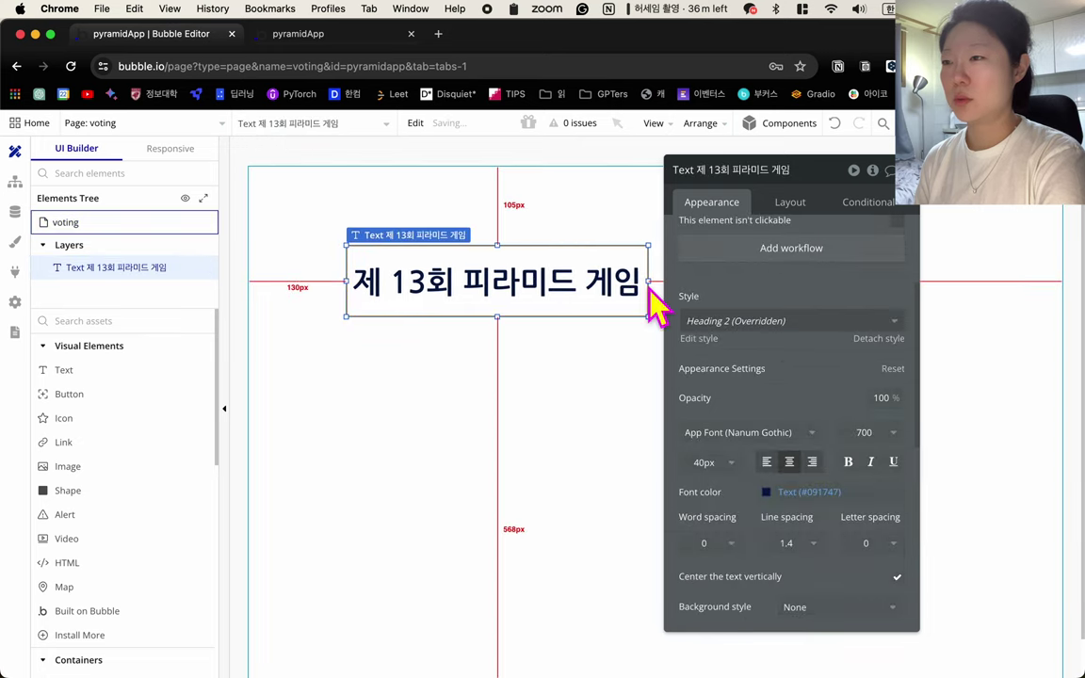
click(607, 375)
drag(755, 223, 851, 223)
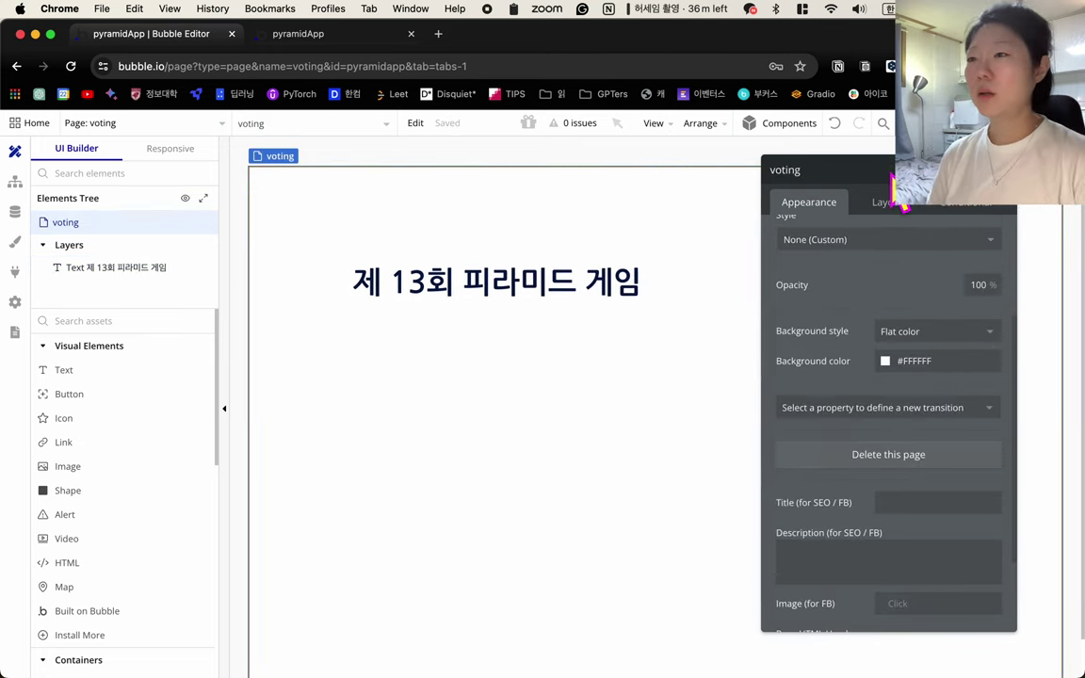
- Draw a text element about 213 × 34 px below the title and set its text to "이름을 입력해주세요"
click(94, 375)
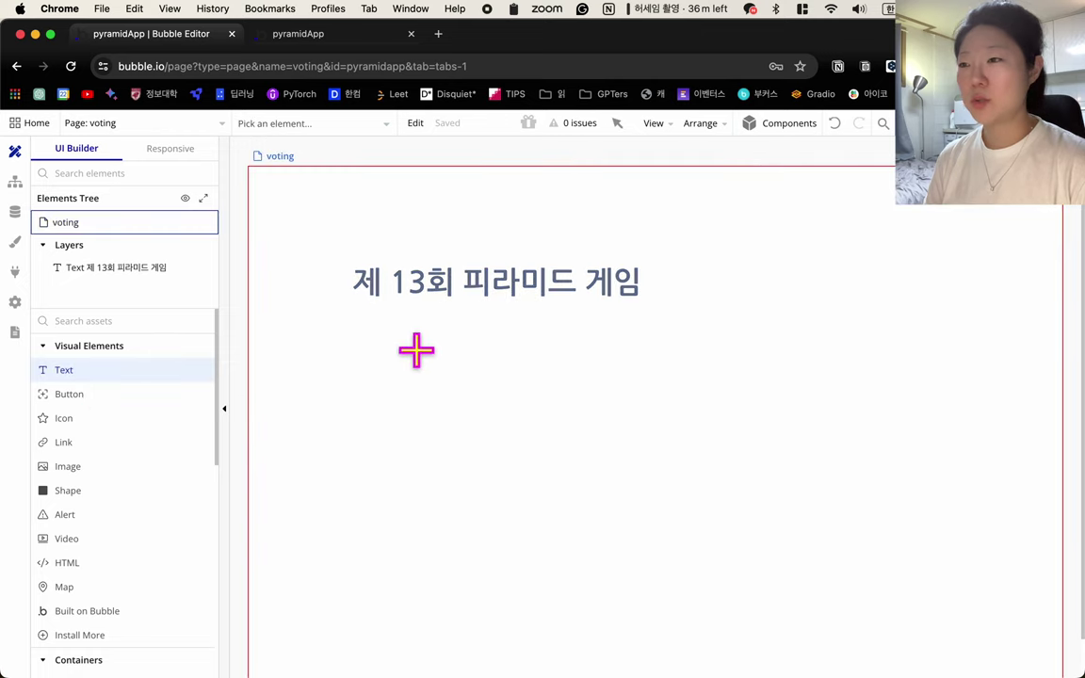
mouse_move(427, 340)
mouse_down()
mouse_move(591, 350)
mouse_move(592, 368)
mouse_up()
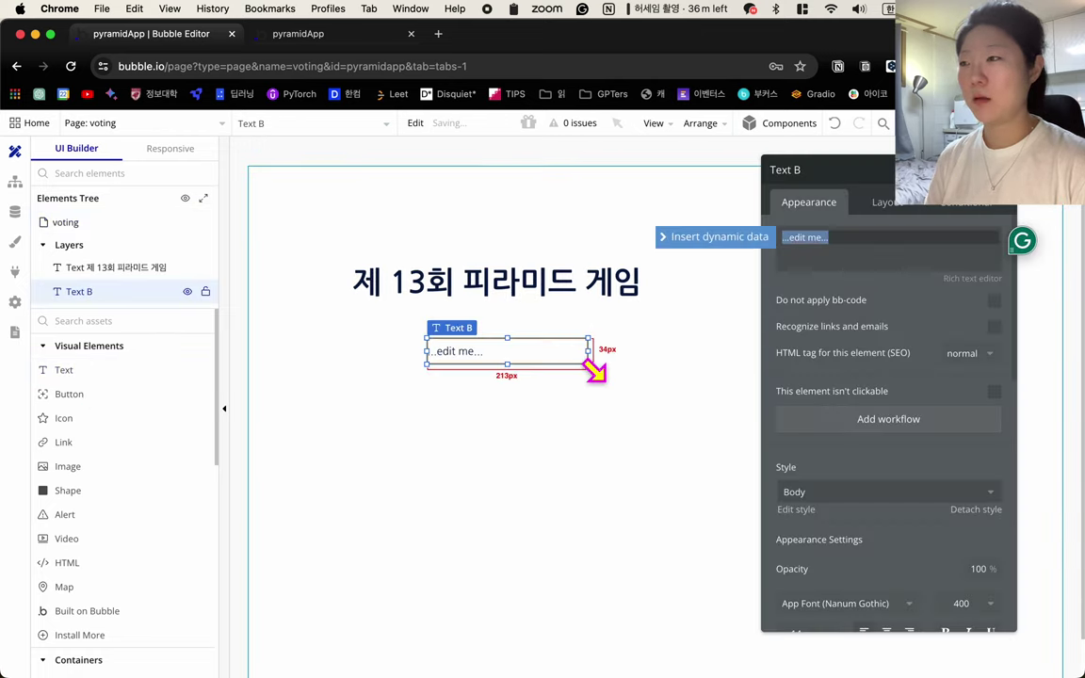
text(이름)
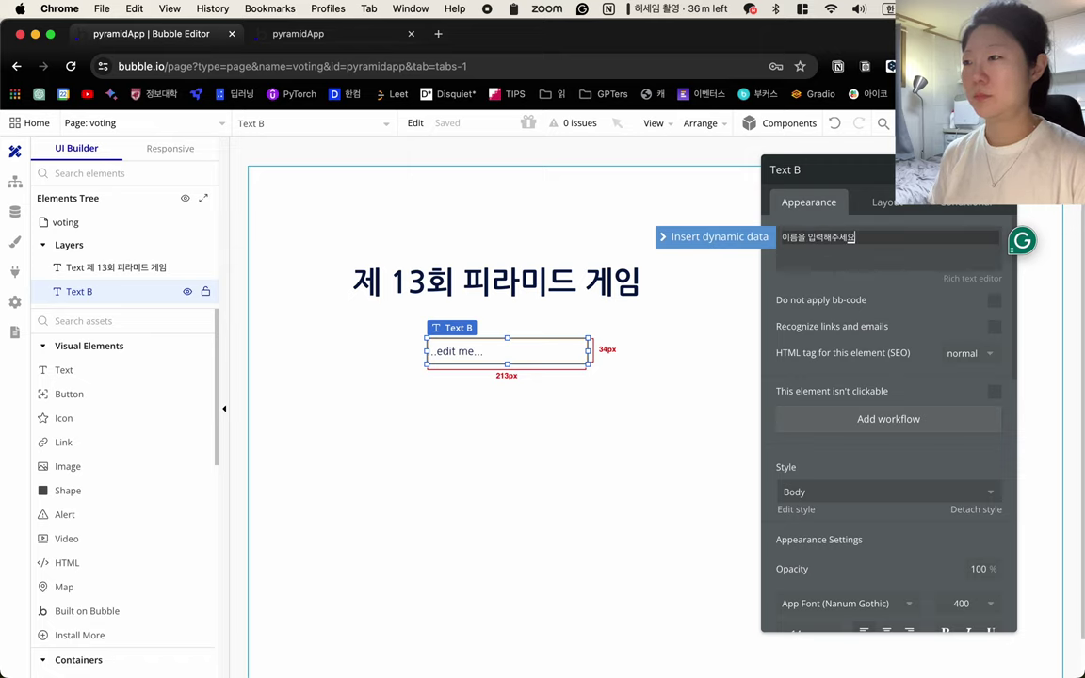
text(을 입력해주세요)
- Center the text of "이름을 입력해주세요" horizontally and move the element to sit centered beneath the title
scroll(939, 538, down, 3)
click(887, 494)
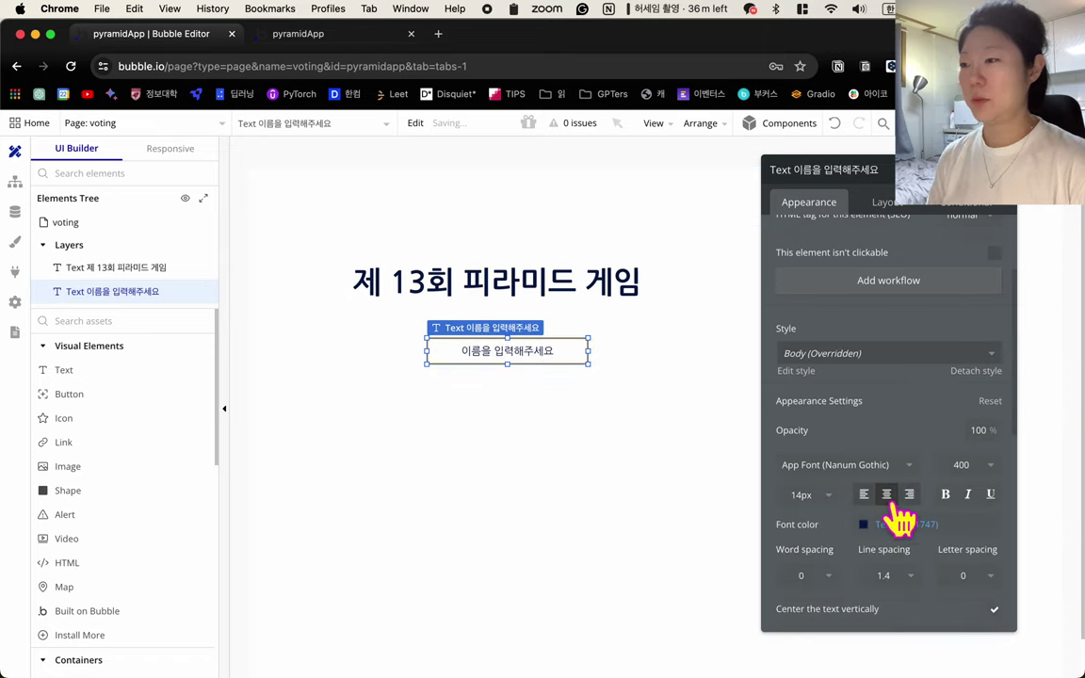
click(586, 431)
drag(550, 364, 504, 353)
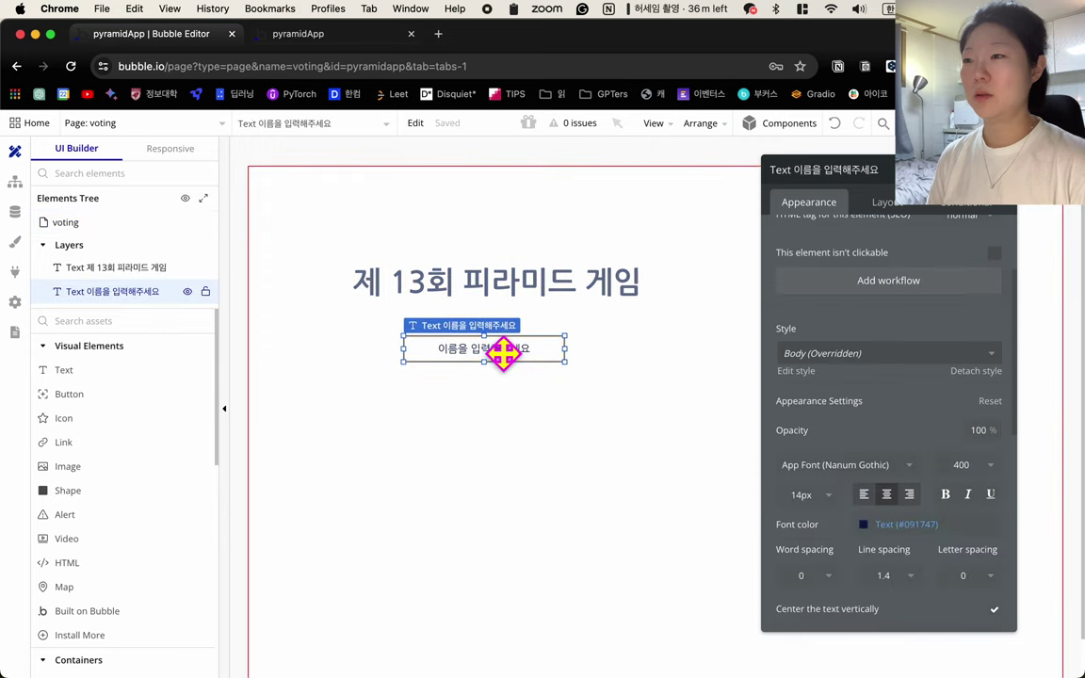
click(587, 429)
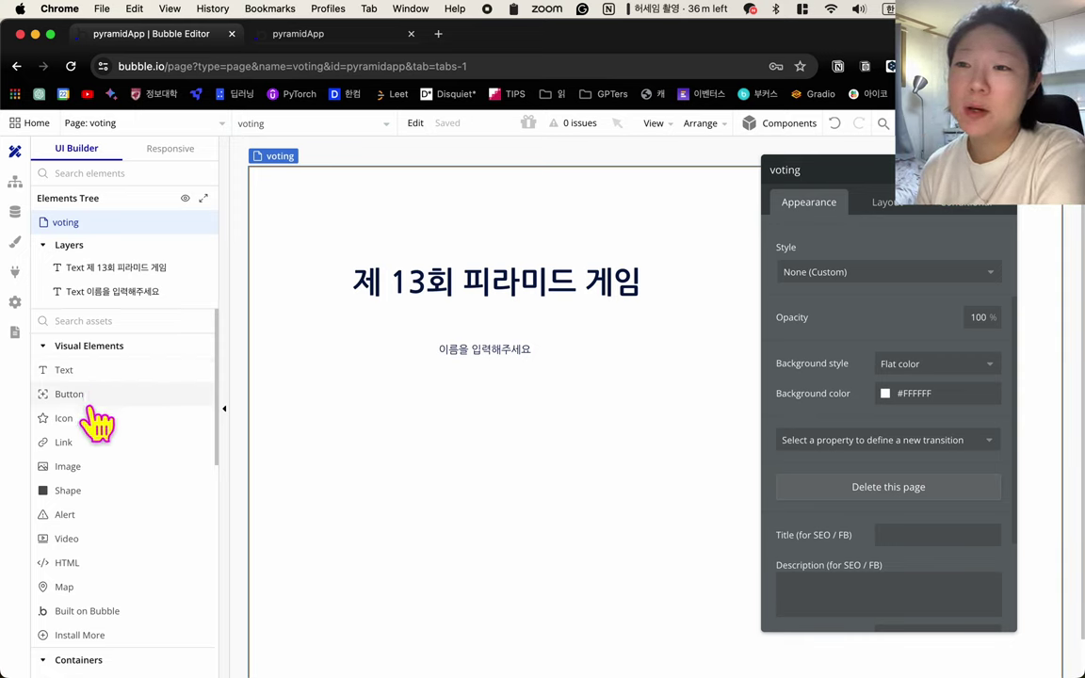
- Draw a text input field about 206 × 40 px below the "이름을 입력해주세요" text
scroll(93, 460, down, 5)
scroll(92, 460, down, 3)
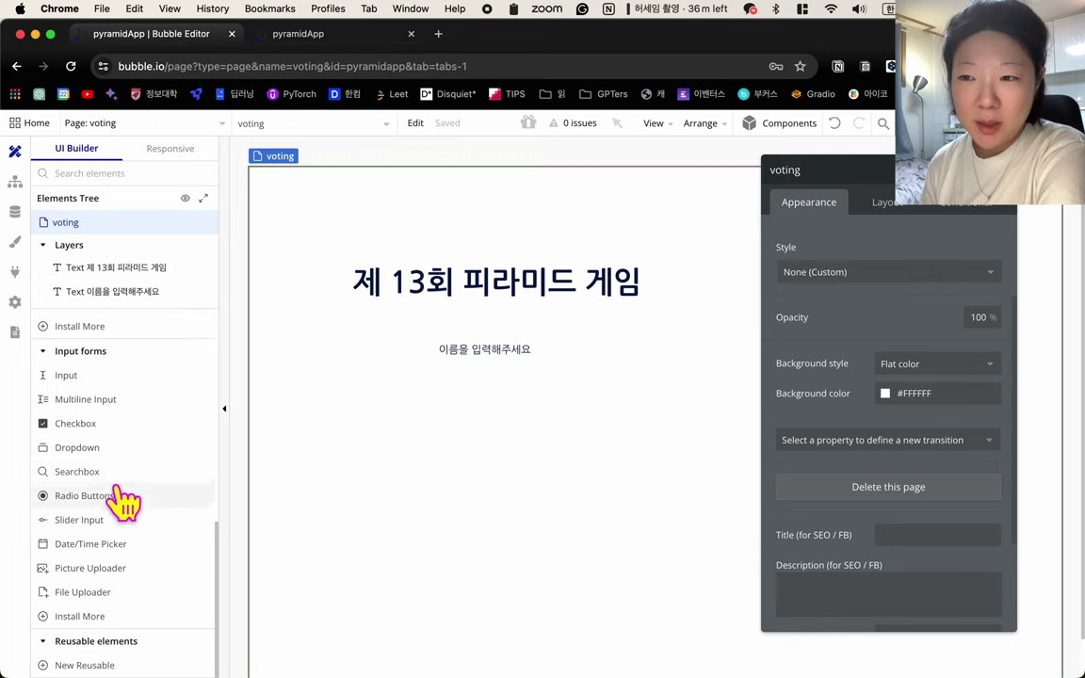
click(56, 351)
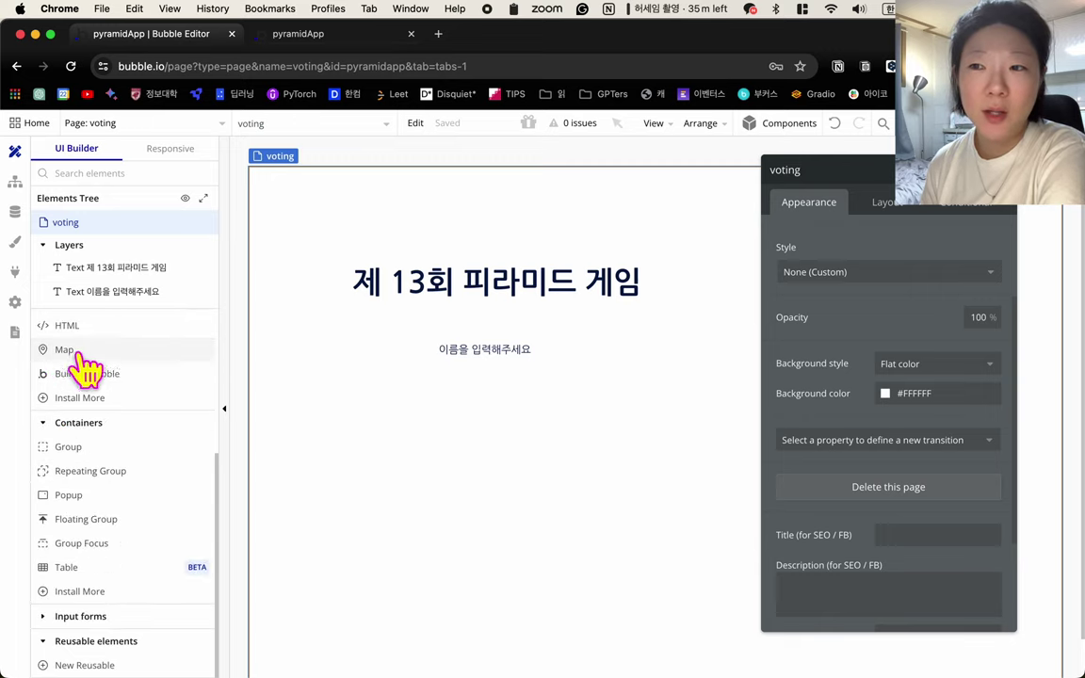
click(52, 616)
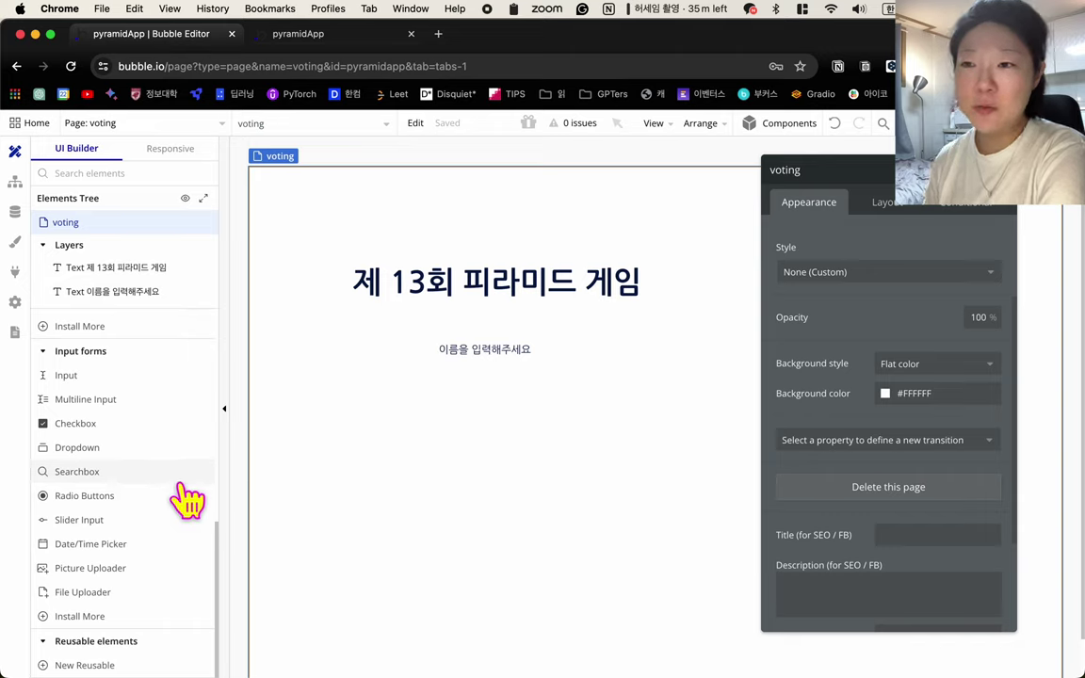
mouse_move(179, 488)
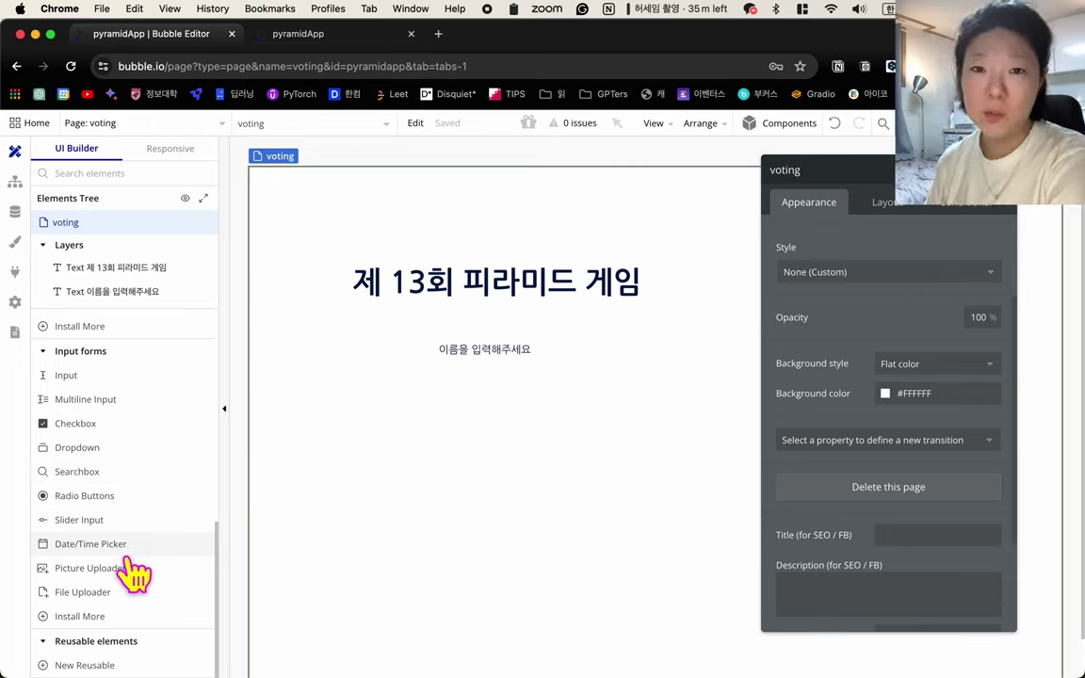
click(80, 377)
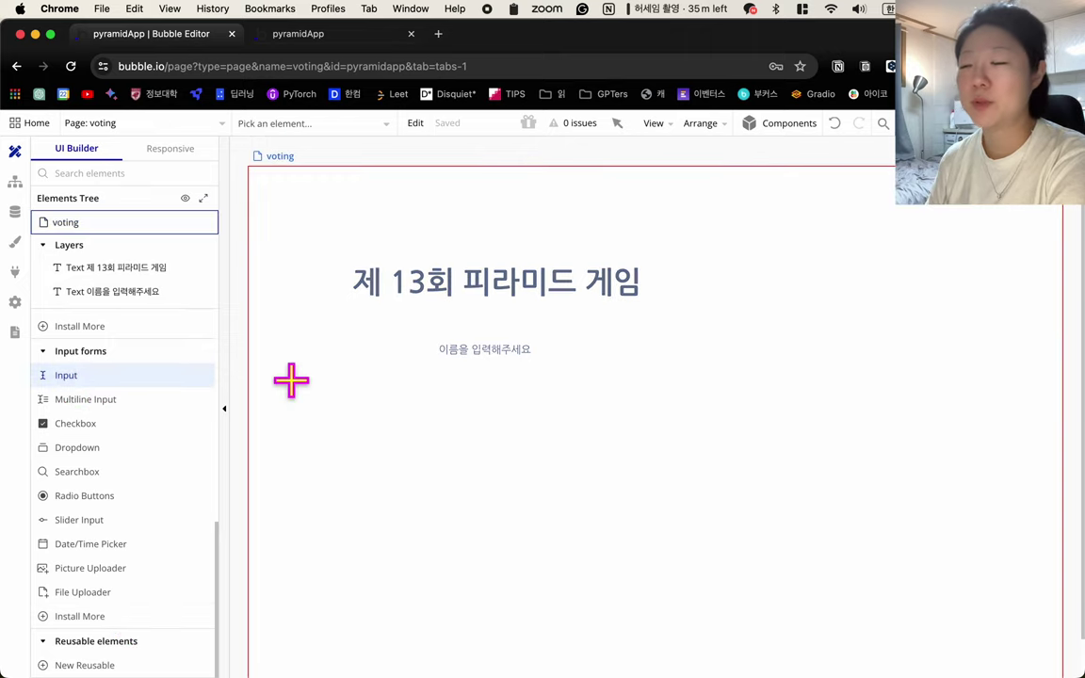
mouse_move(408, 388)
mouse_down()
mouse_move(589, 416)
mouse_move(563, 417)
mouse_up()
click(632, 429)
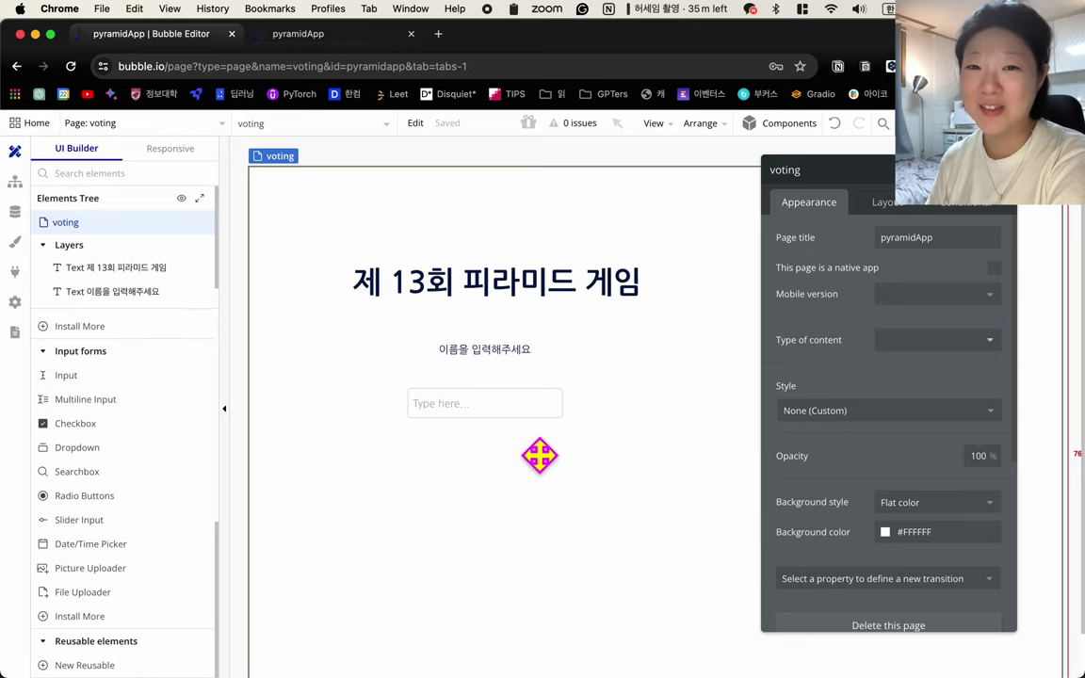
click(497, 391)
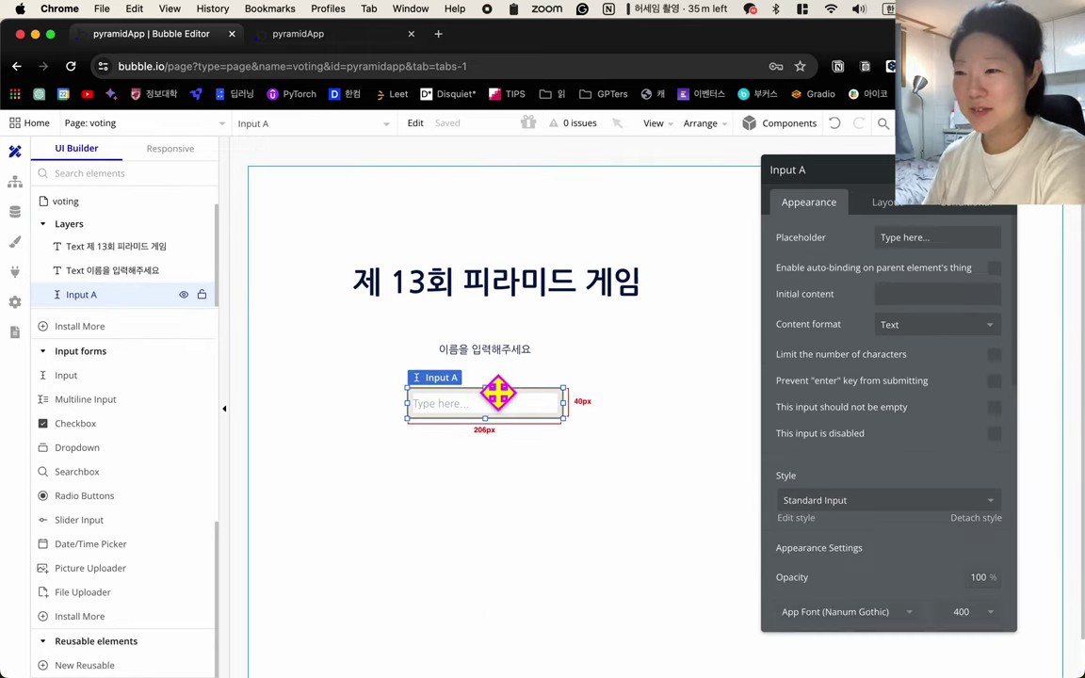
drag(502, 396, 532, 397)
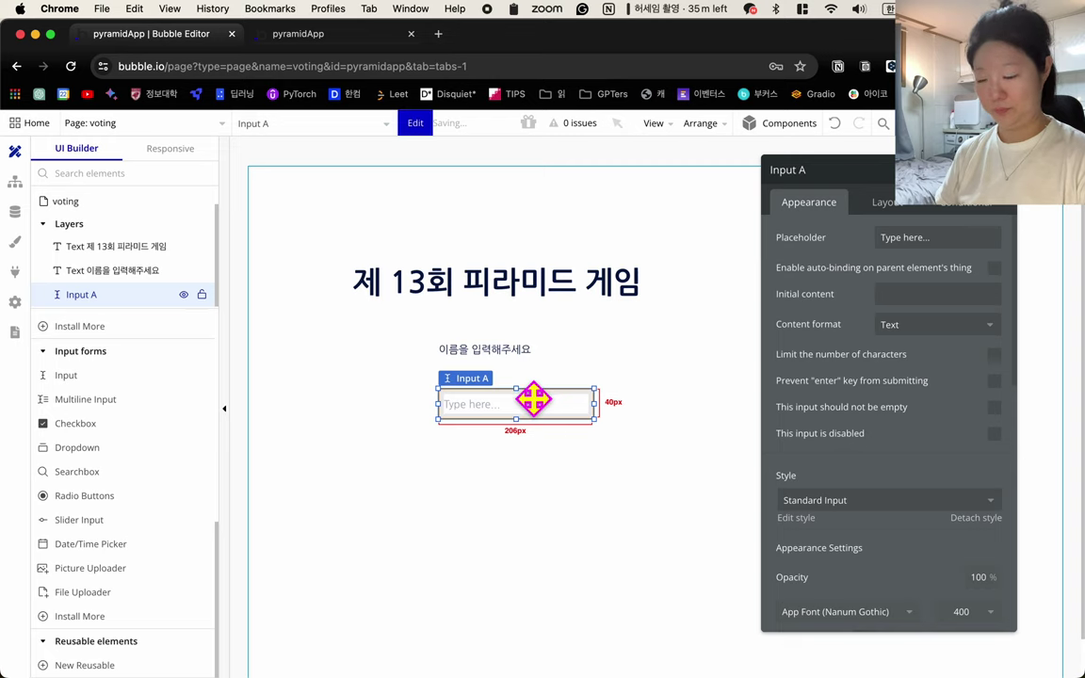
key(cmd+z)
click(535, 454)
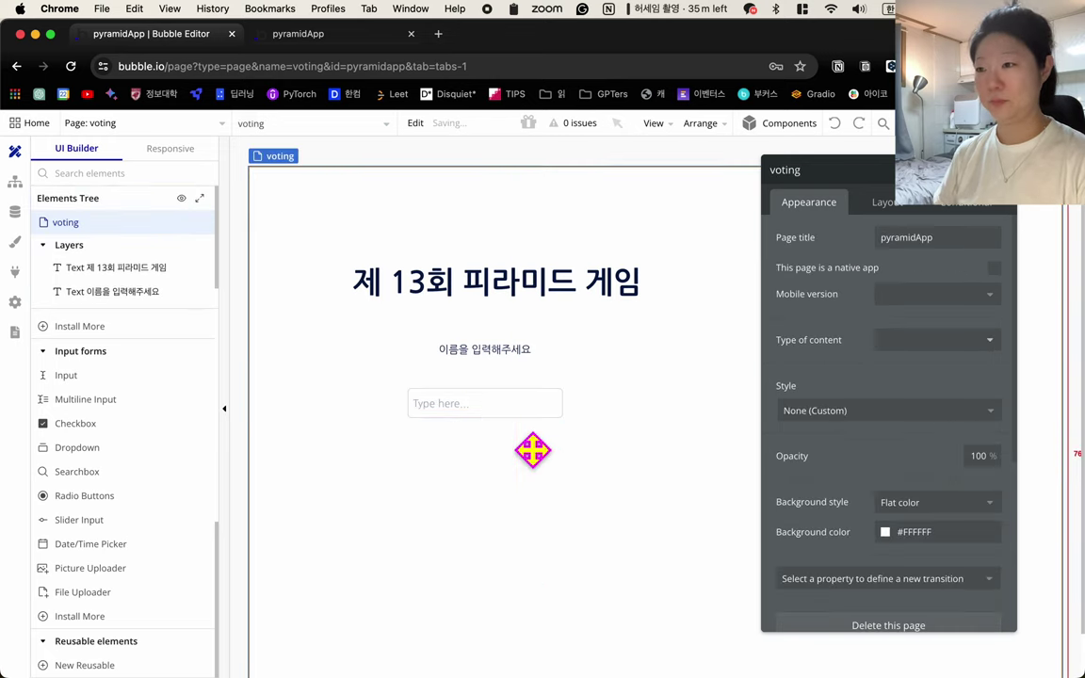
- Copy the input field and paste four duplicates, stacked in a column beneath the original
click(521, 410)
key(cmd+c)
click(535, 460)
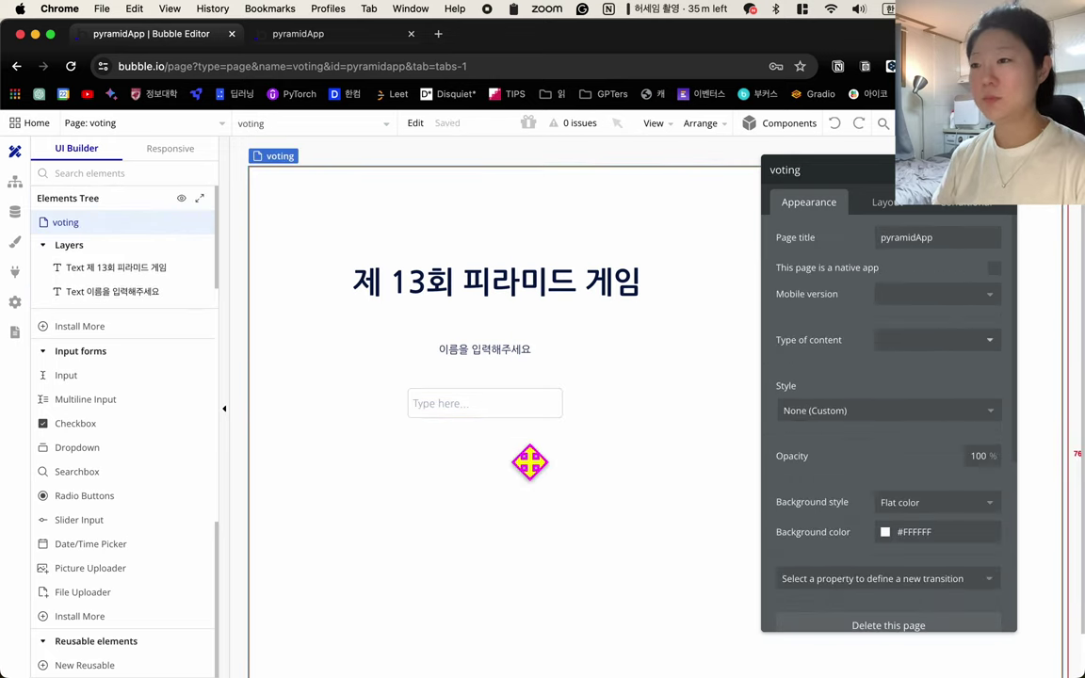
key(cmd+v)
drag(381, 191, 524, 557)
key(ctrl+v)
key(ctrl+v)
key(ctrl+v)
click(615, 494)
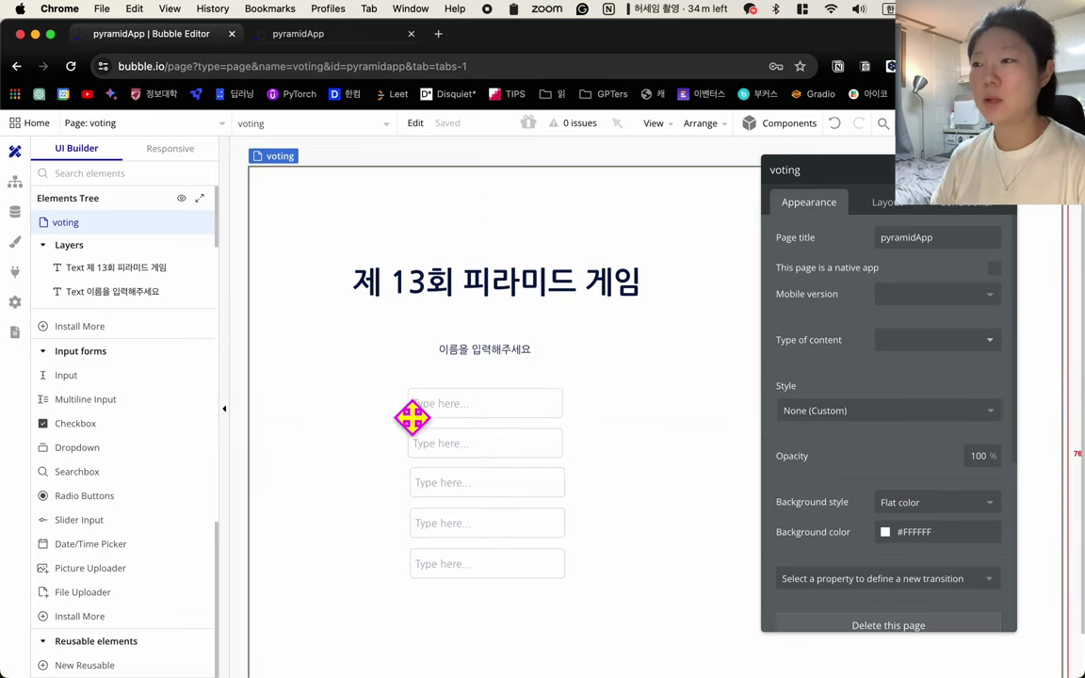
click(504, 395)
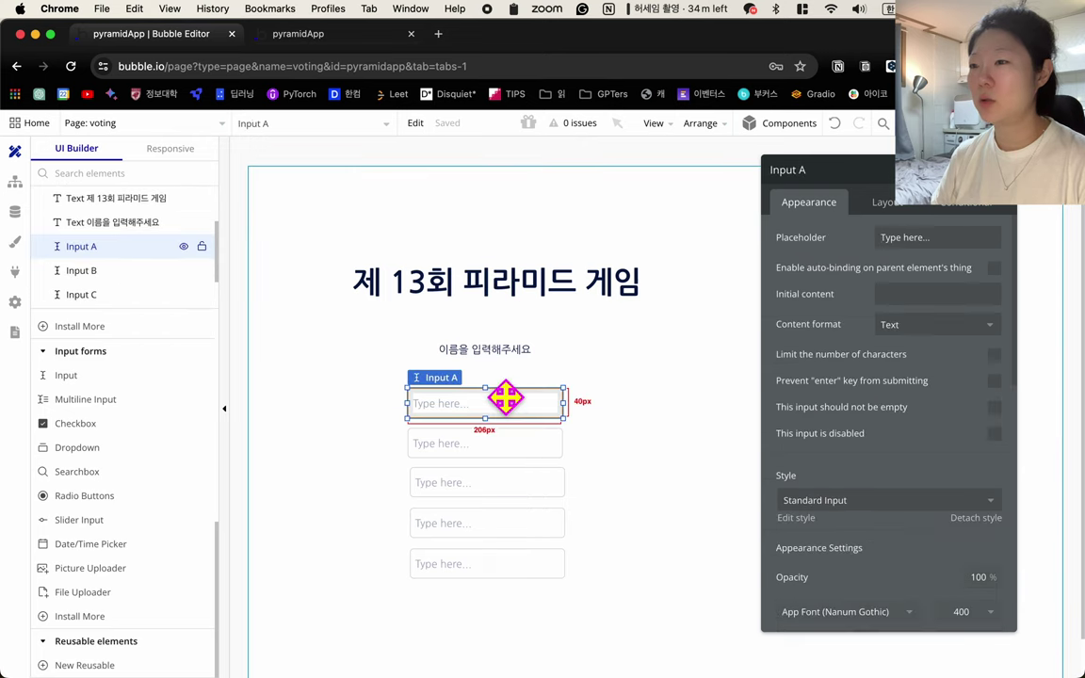
click(962, 238)
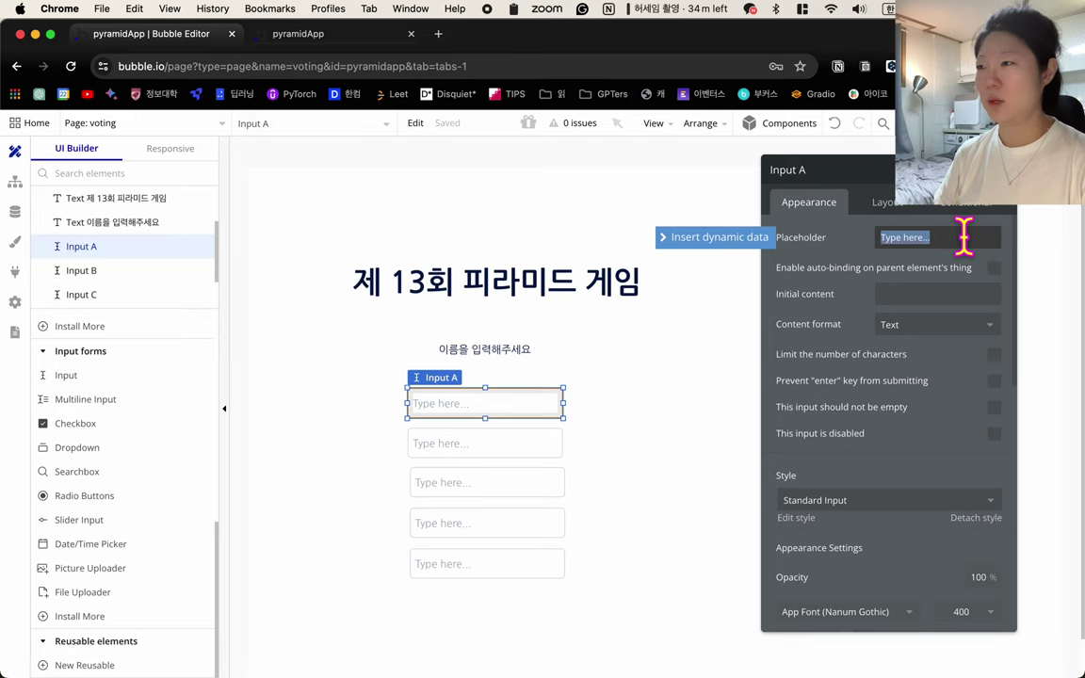
click(808, 174)
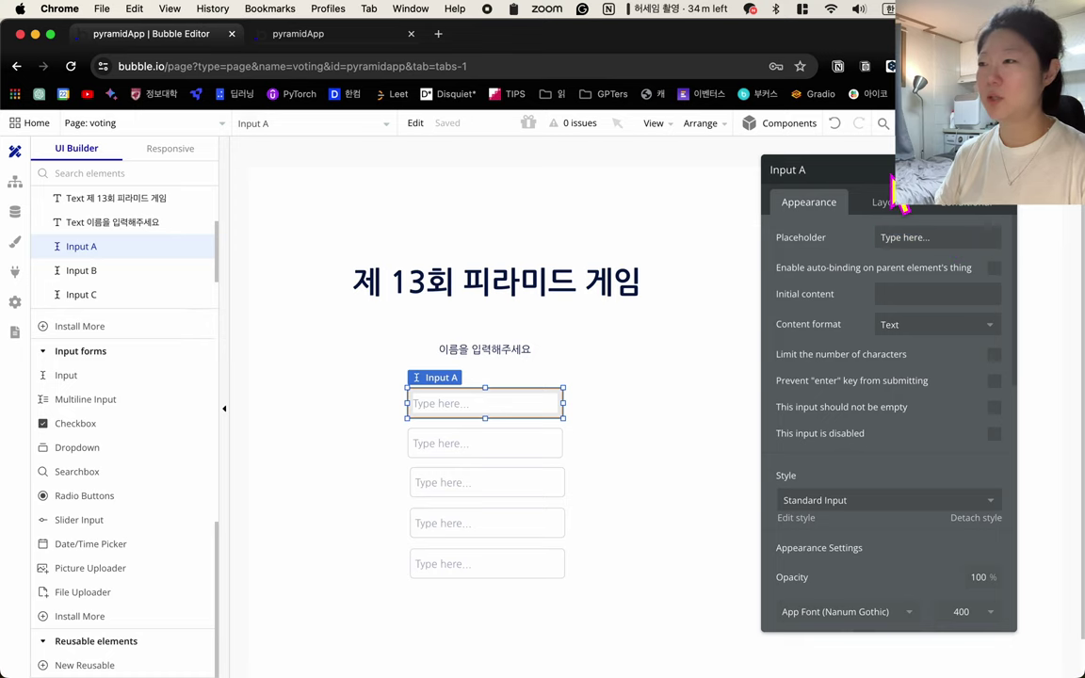
click(698, 456)
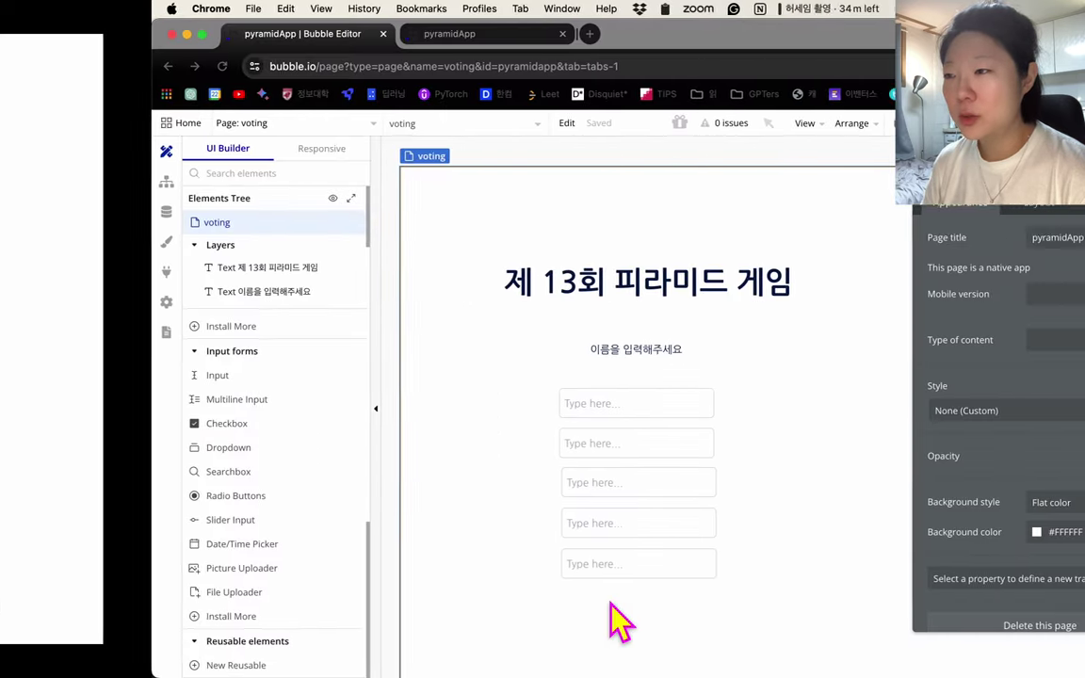
- Draw a button about 200 × 54 px below the five input fields and label it "투표 완료"
scroll(631, 584, down, 2)
scroll(309, 381, up, 5)
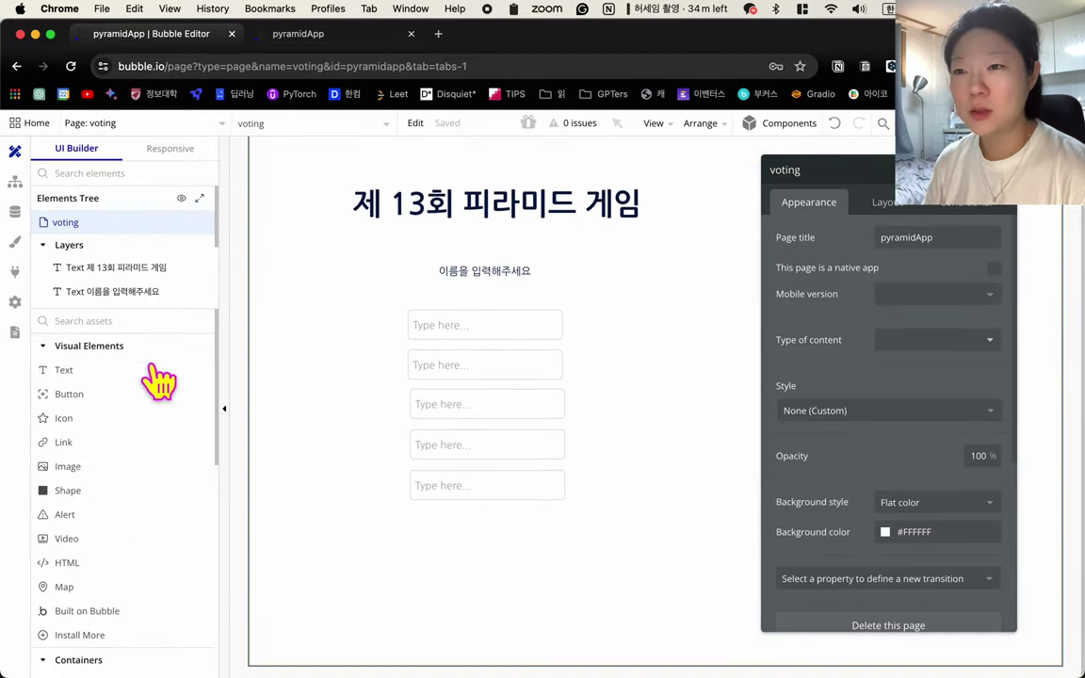
click(71, 396)
drag(412, 539, 565, 577)
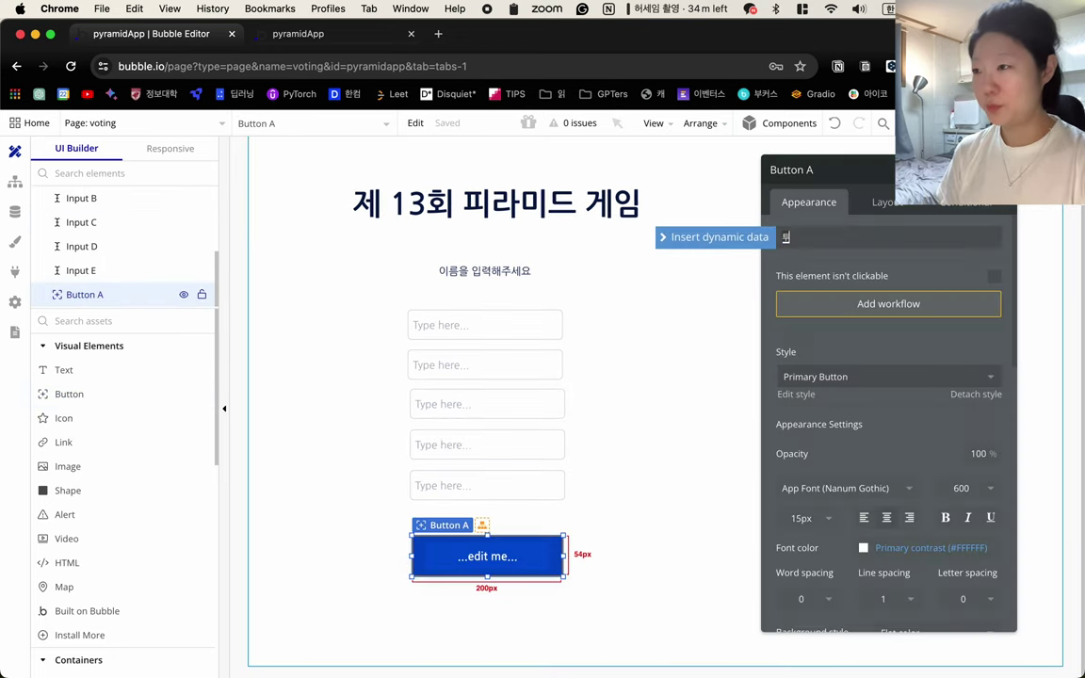
text(투표 완료)
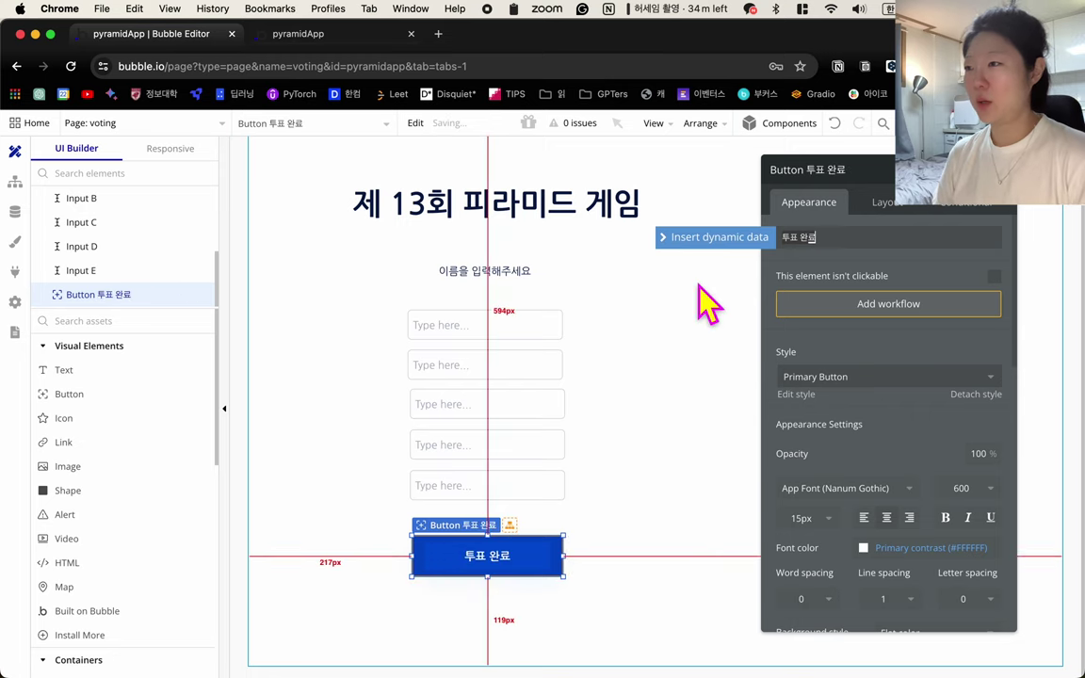
click(694, 286)
- Add a workflow for the 투표 완료 button being clicked, with a Go to page navigation action
scroll(614, 401, up, 2)
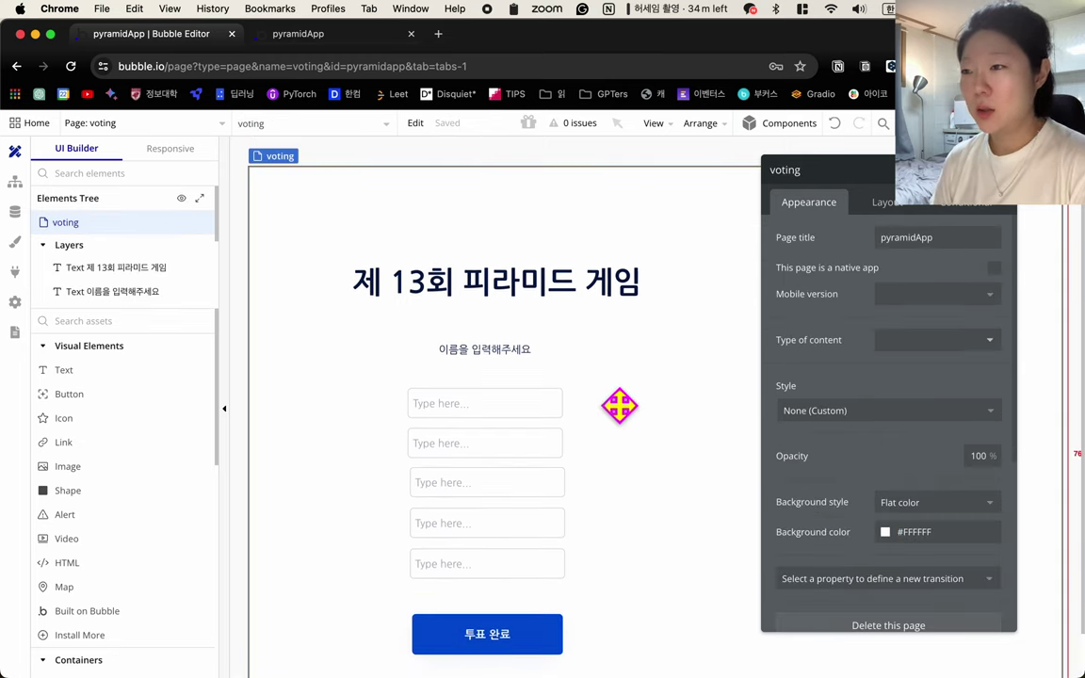
scroll(610, 523, down, 2)
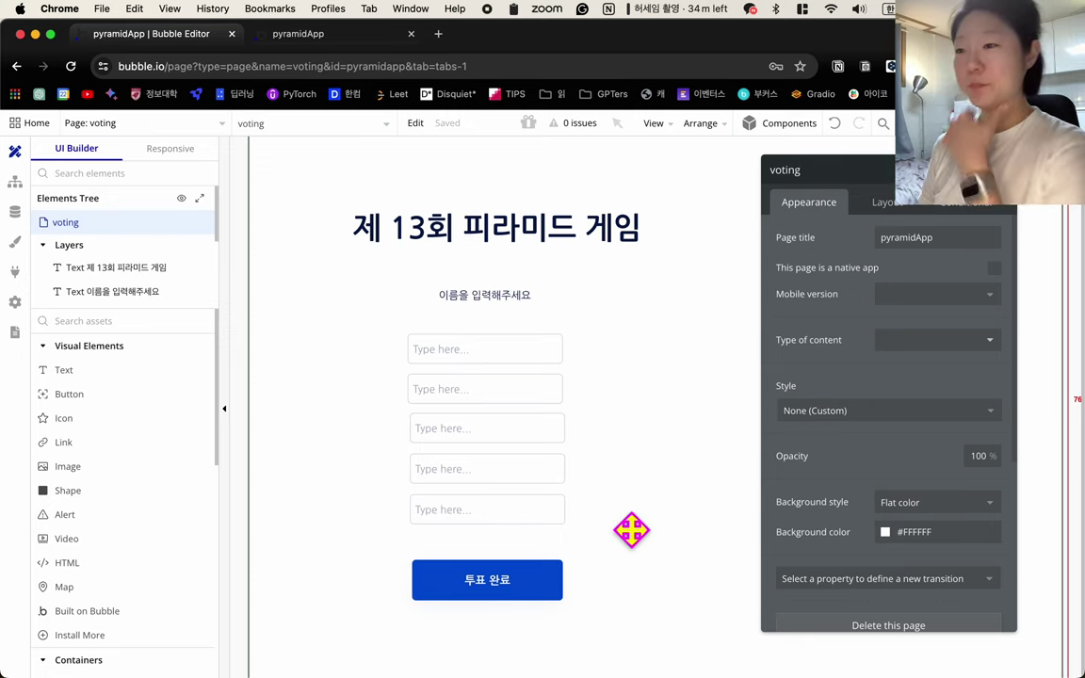
click(545, 586)
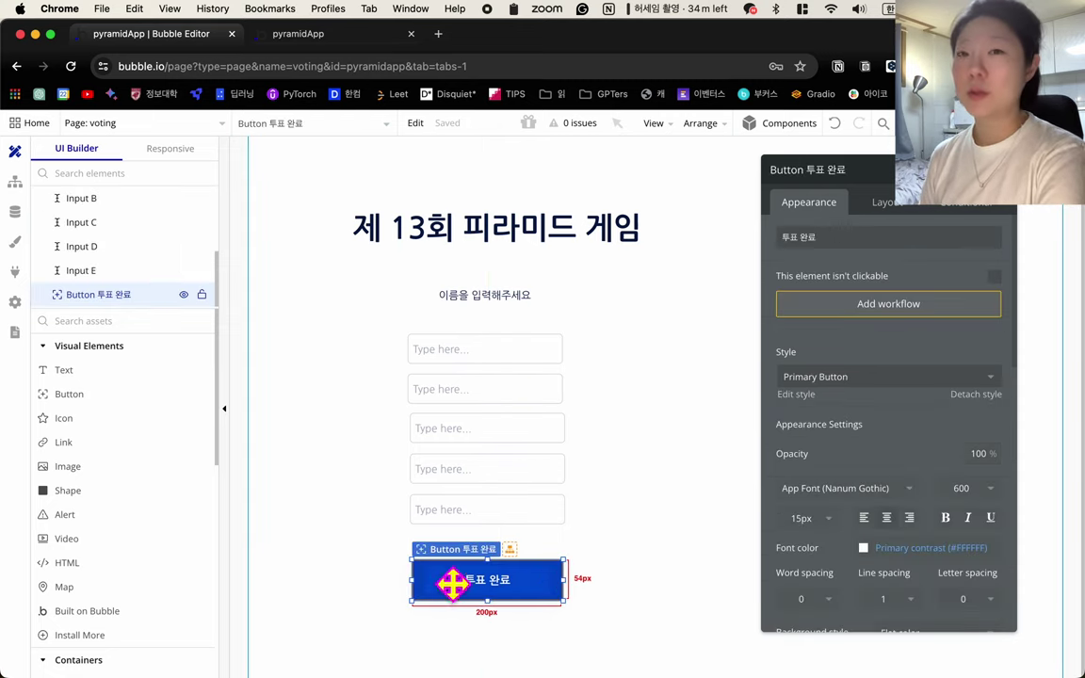
click(954, 314)
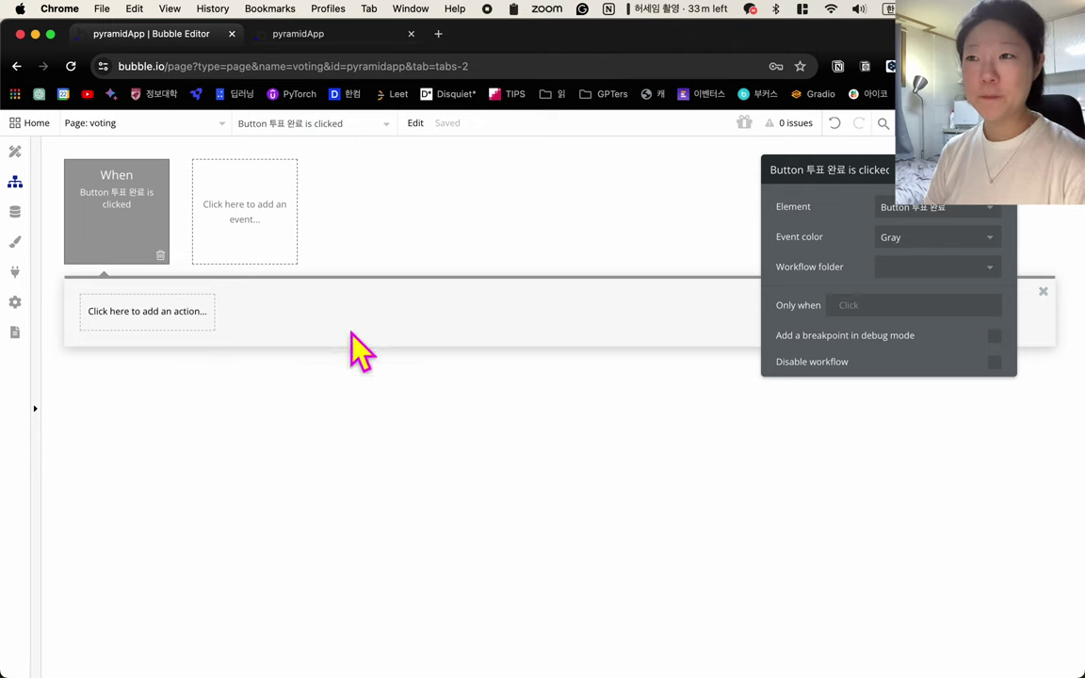
mouse_move(97, 216)
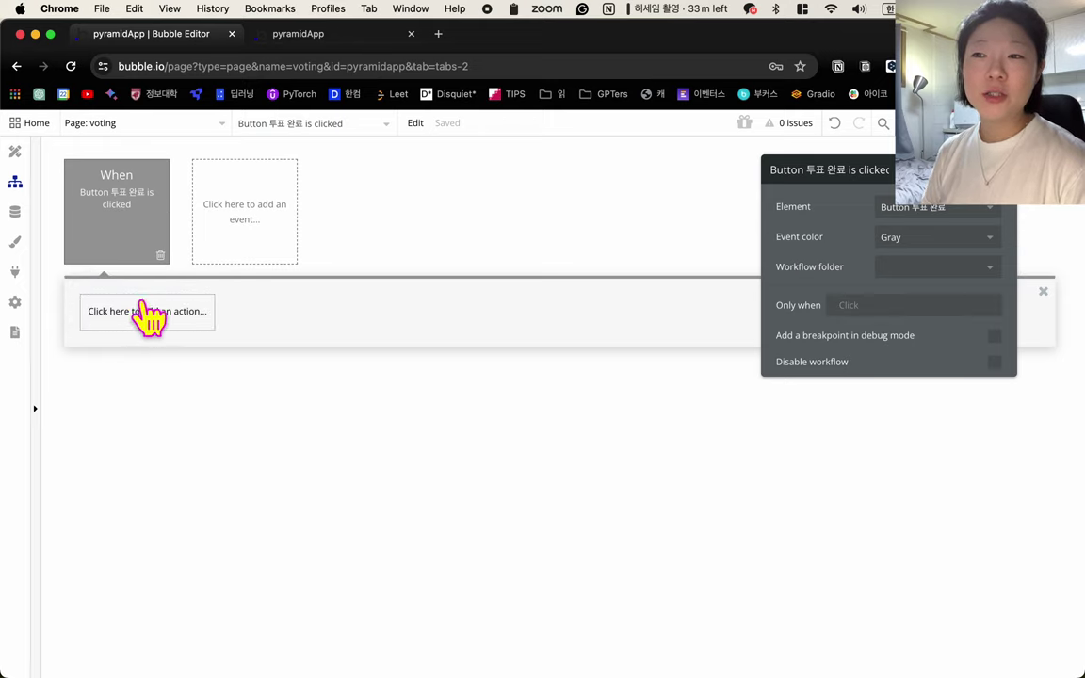
click(151, 321)
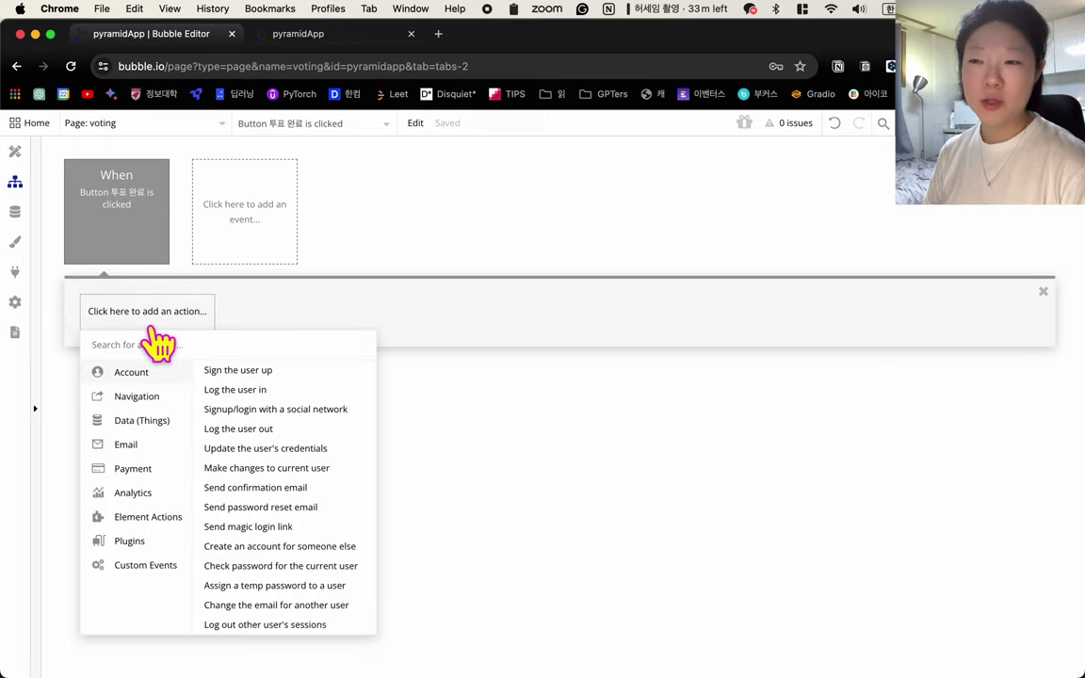
mouse_move(156, 403)
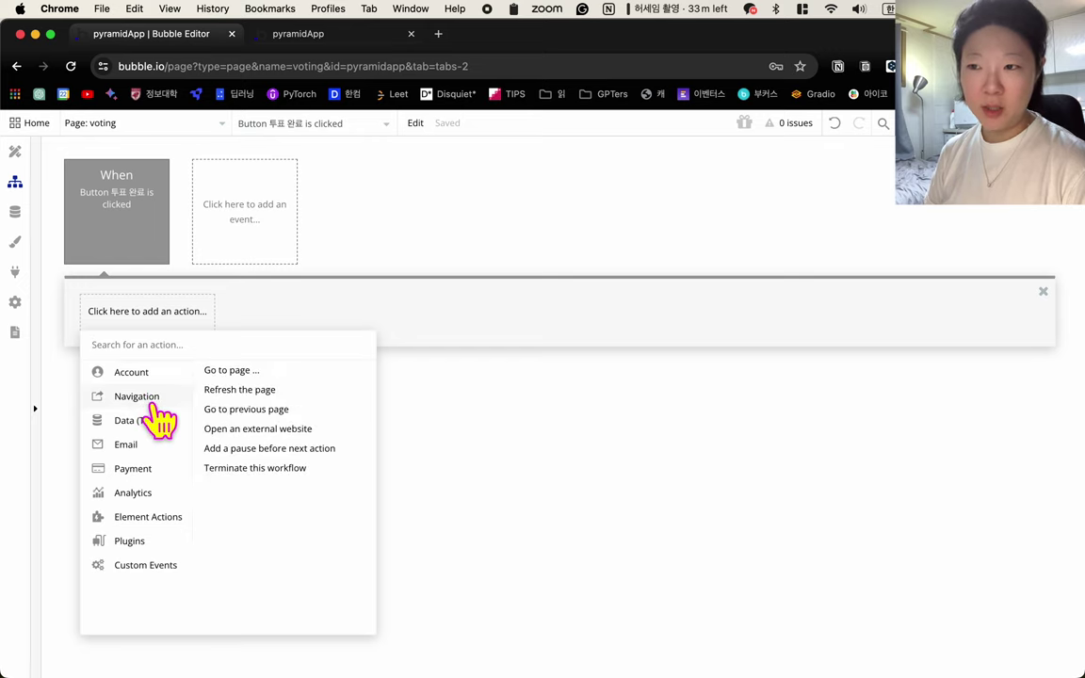
click(264, 374)
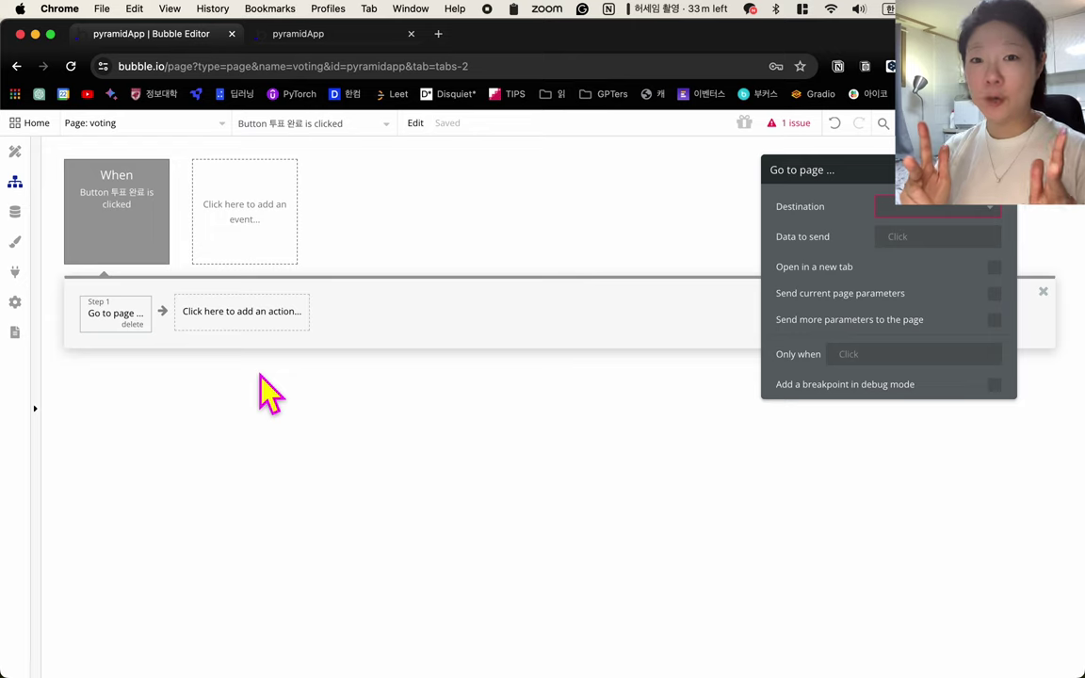
- Create a new page named result and set it as the destination of the Go to page action
click(926, 213)
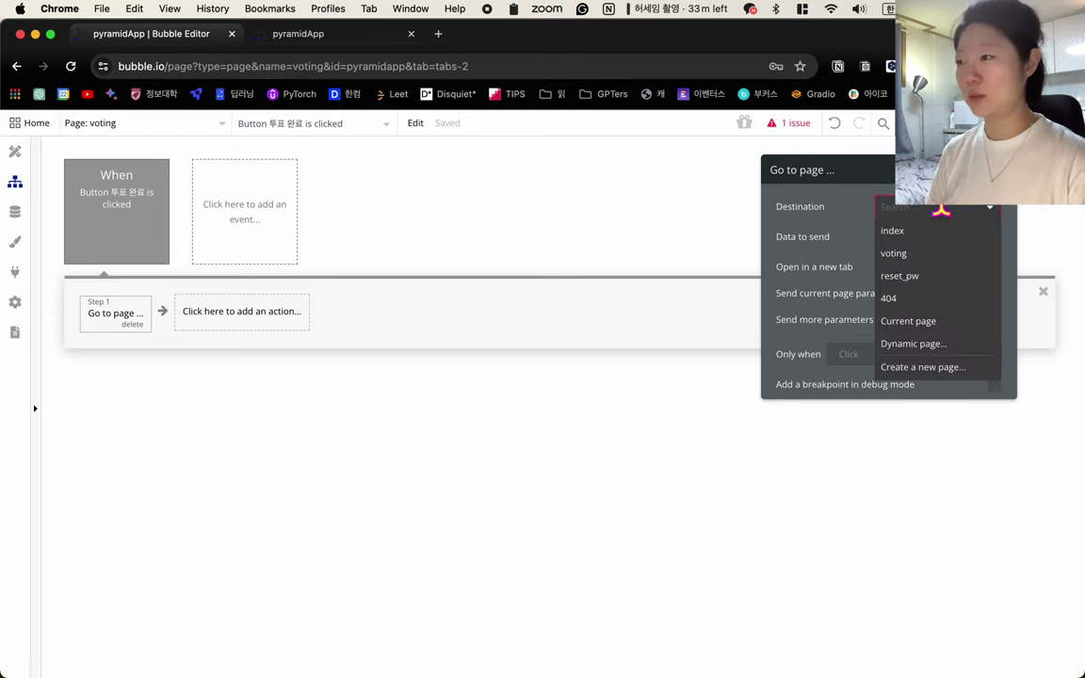
click(932, 368)
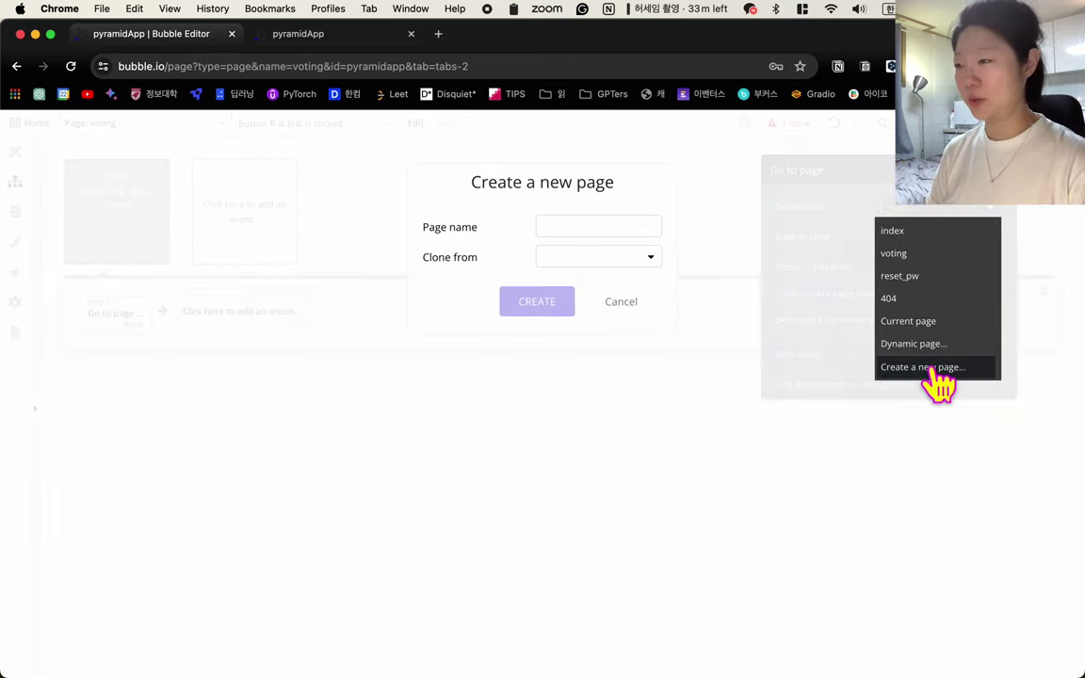
click(598, 226)
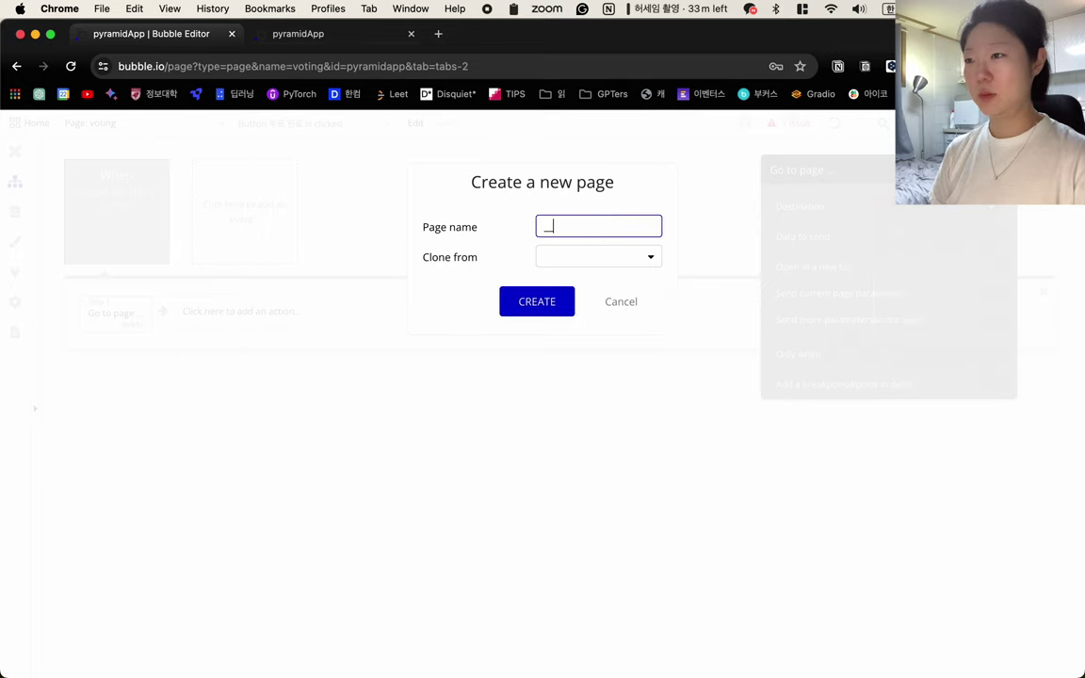
text(result)
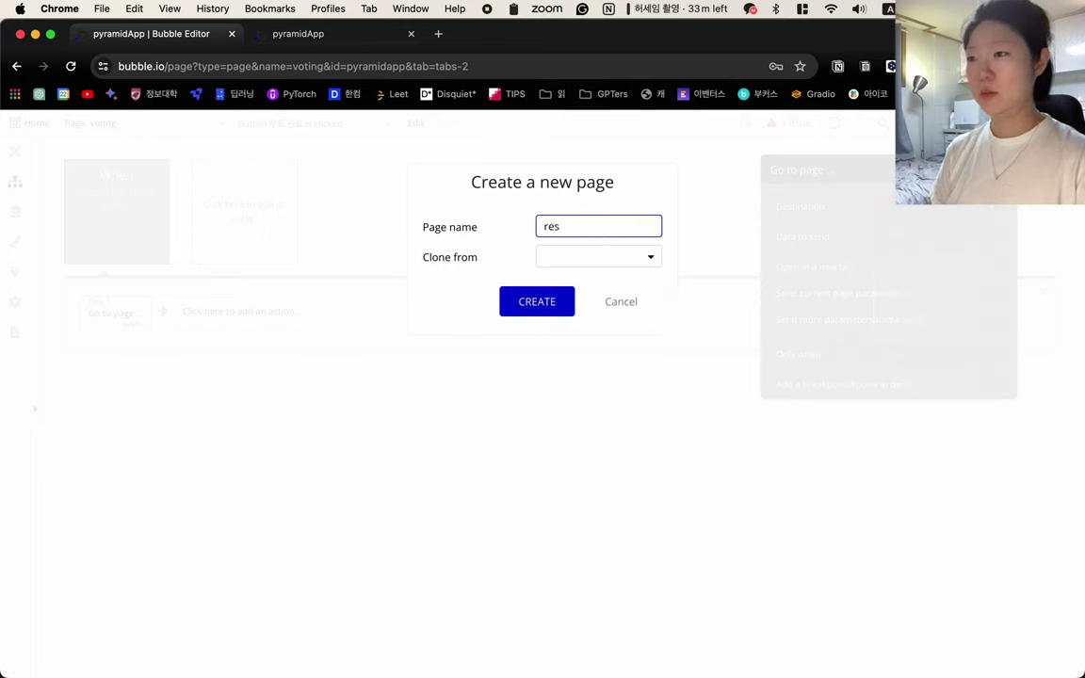
click(553, 307)
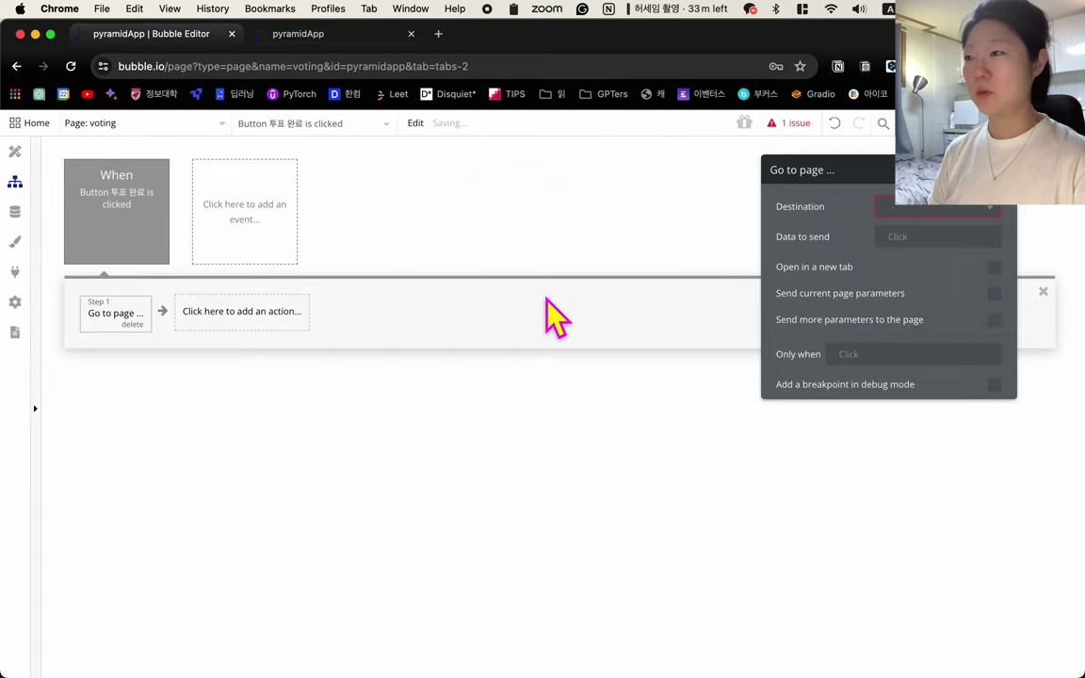
click(1006, 219)
click(951, 254)
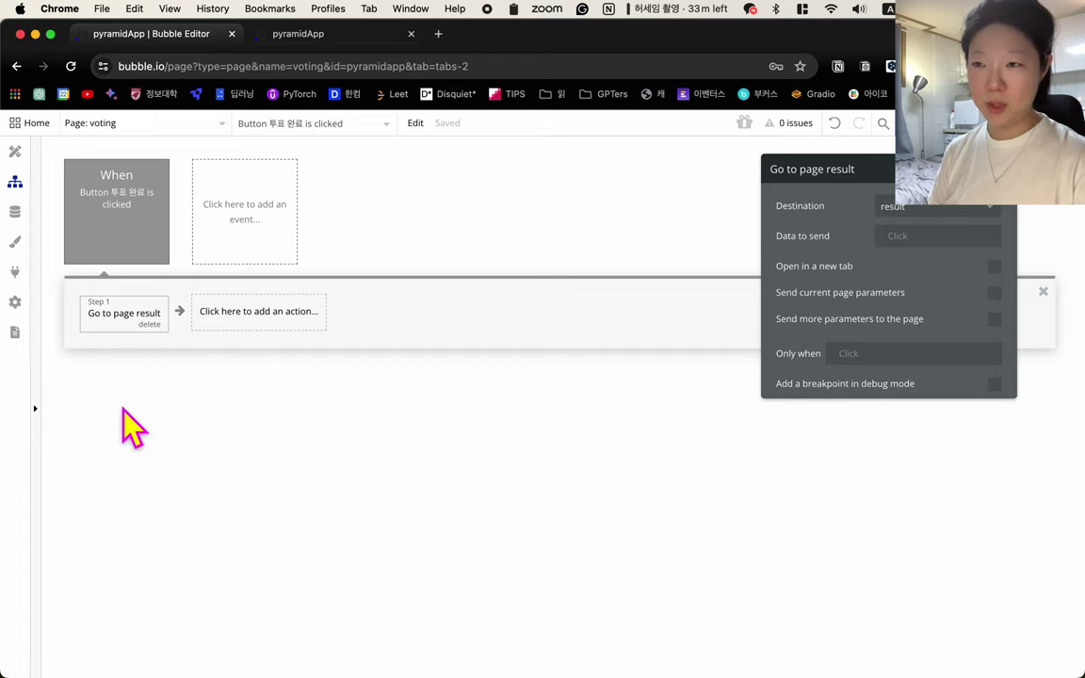
- Return to the design view and open the result page for editing
click(15, 152)
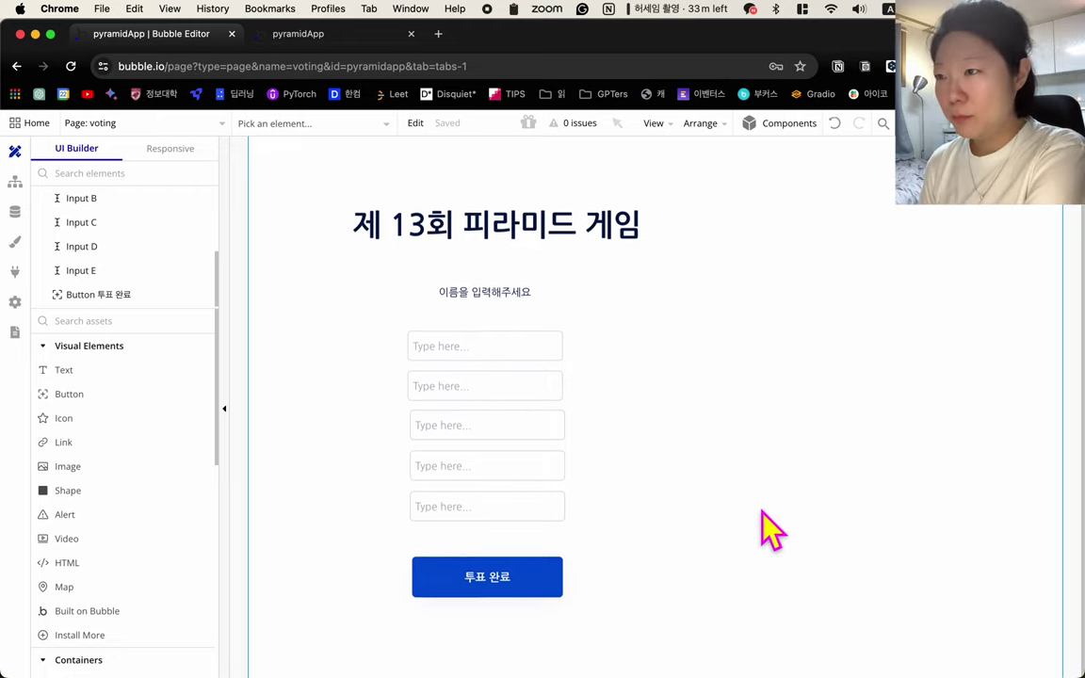
scroll(760, 527, down, 1)
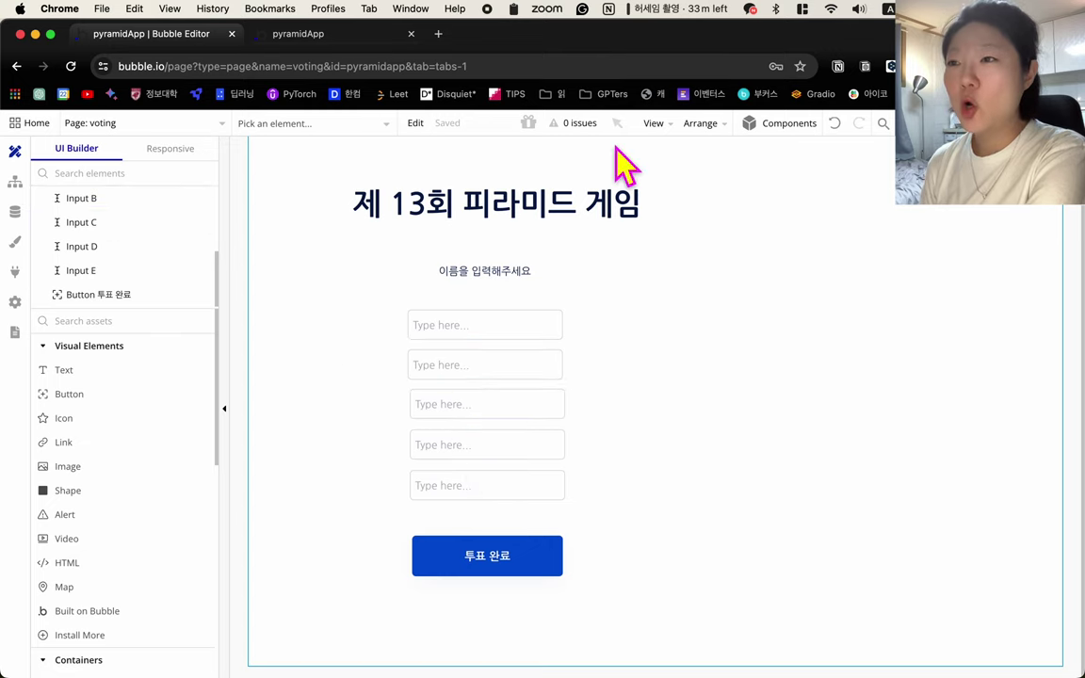
click(205, 123)
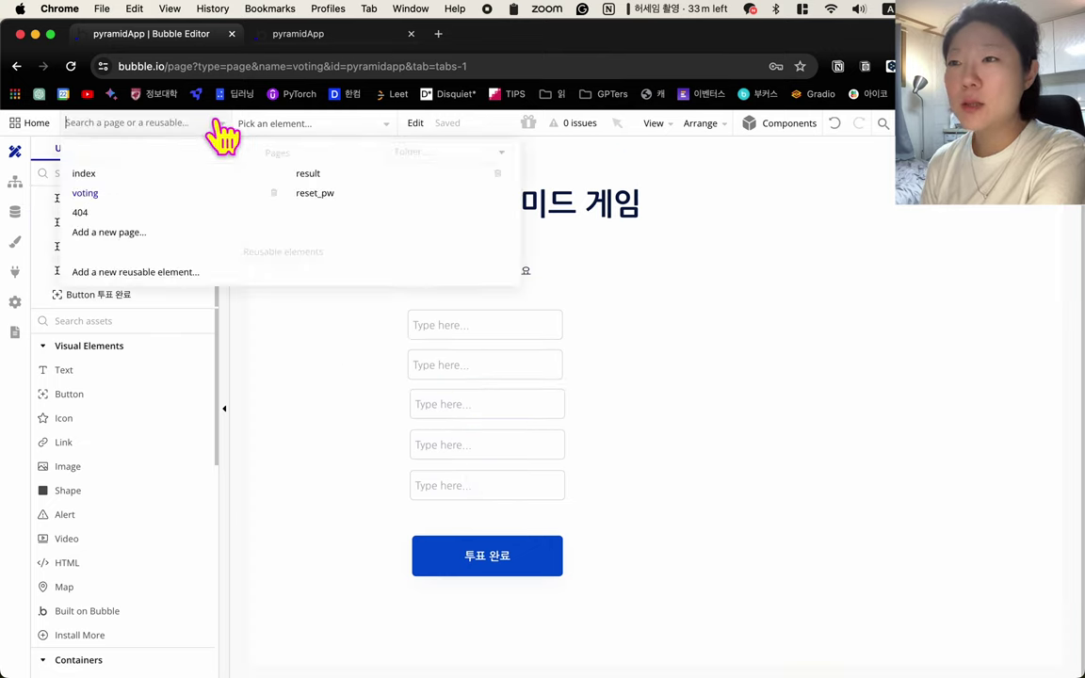
click(303, 174)
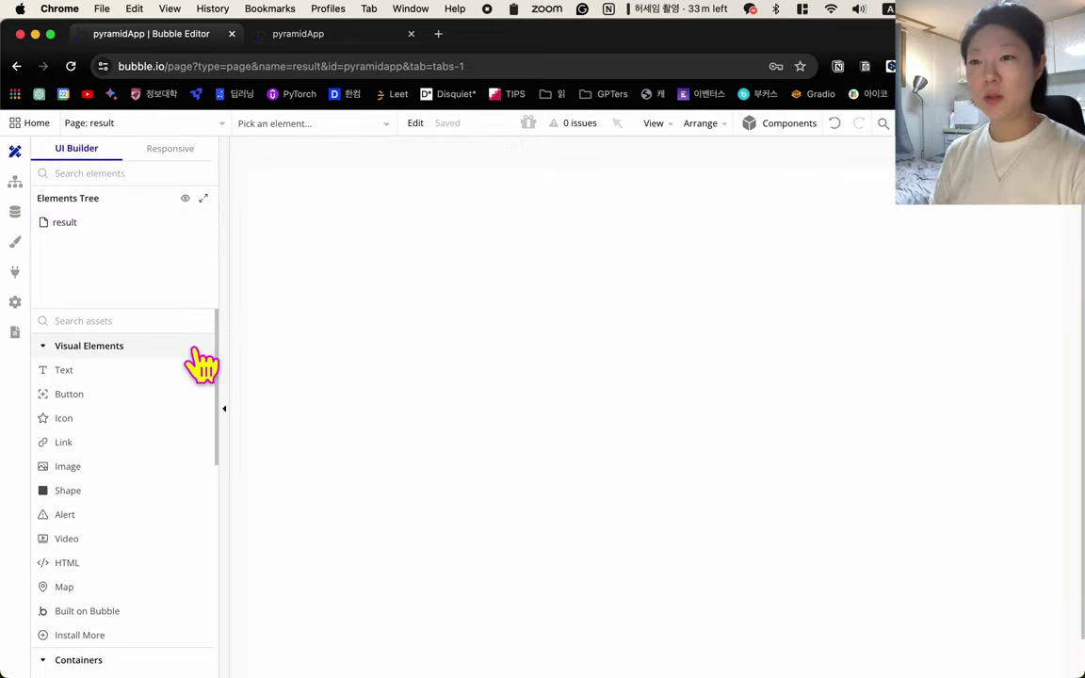
- Draw a text element about 238 × 59 px near the top of the result page and set its text to "투표 결과"
click(107, 392)
key(Escape)
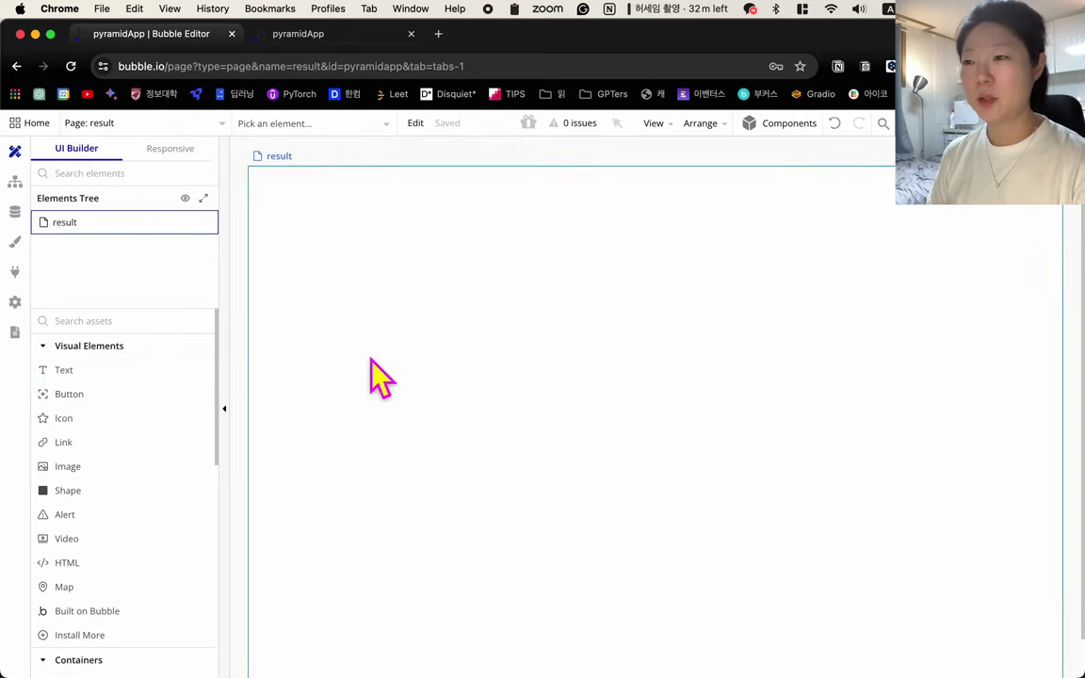
click(90, 369)
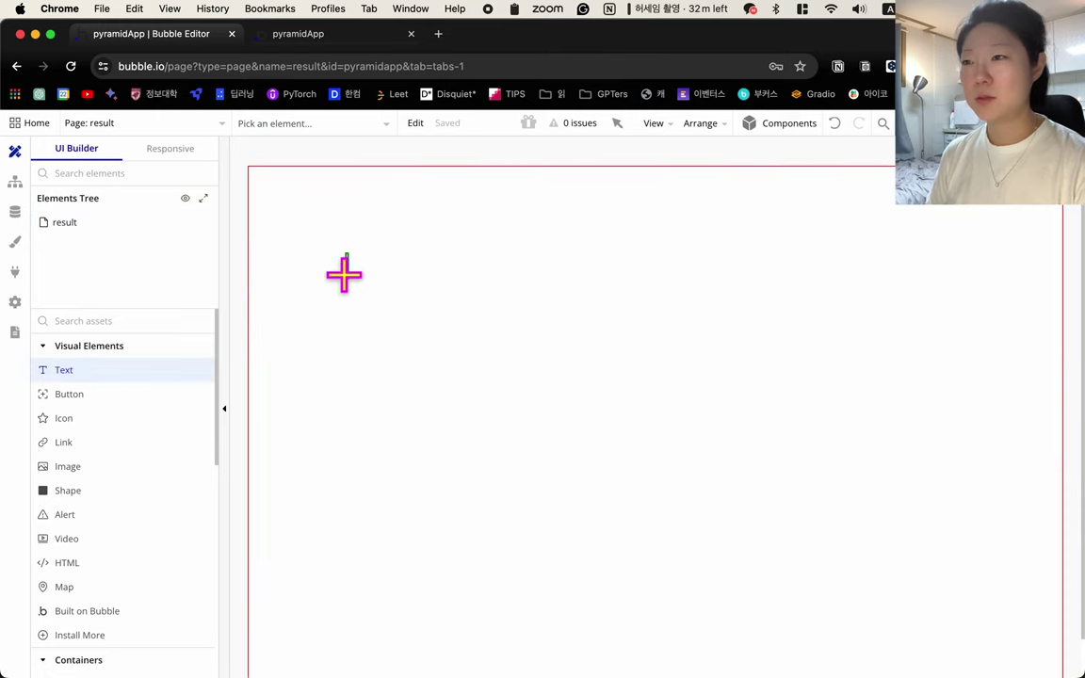
mouse_move(343, 252)
mouse_down()
mouse_move(523, 269)
mouse_move(525, 293)
mouse_up()
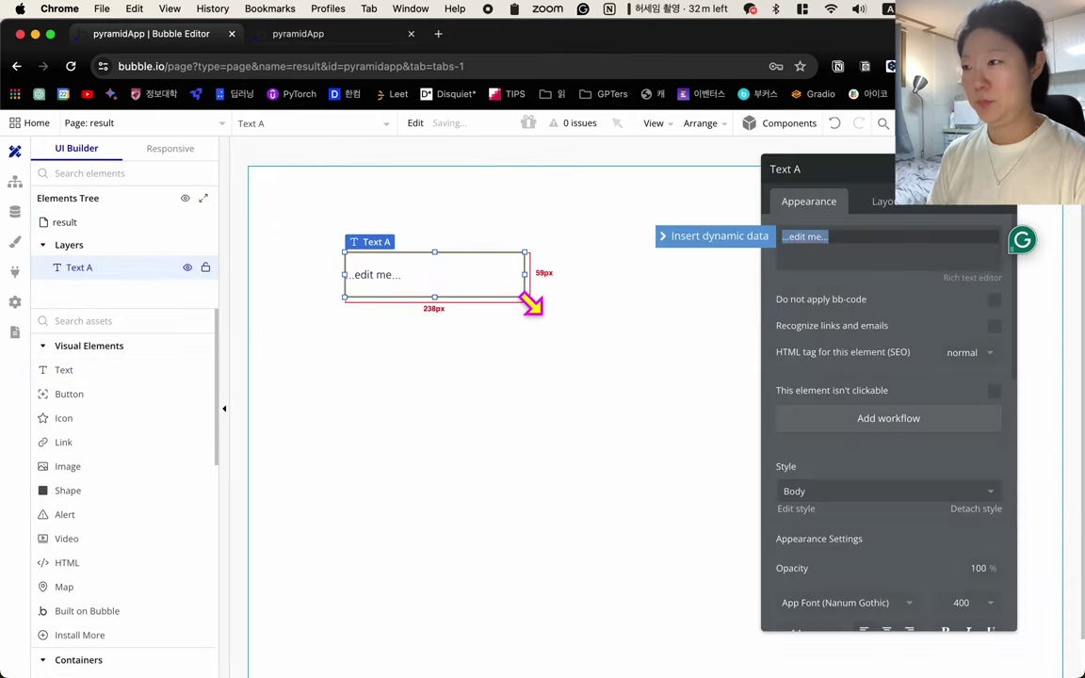
text(xnvy)
key(BackSpace)
key(BackSpace)
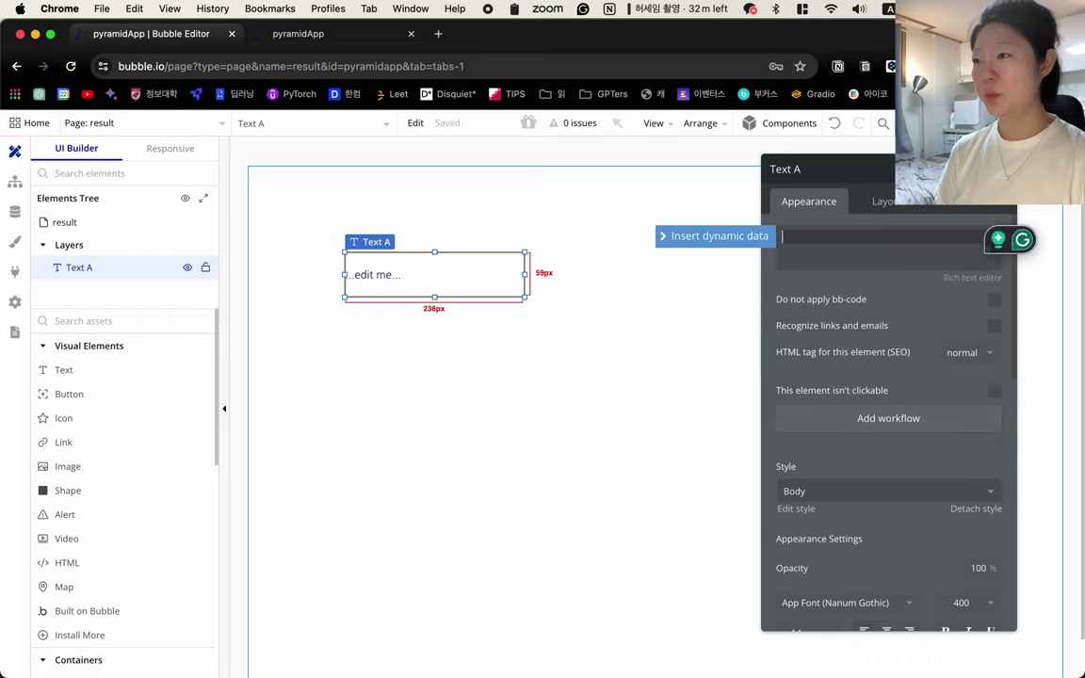
text(투표 결과)
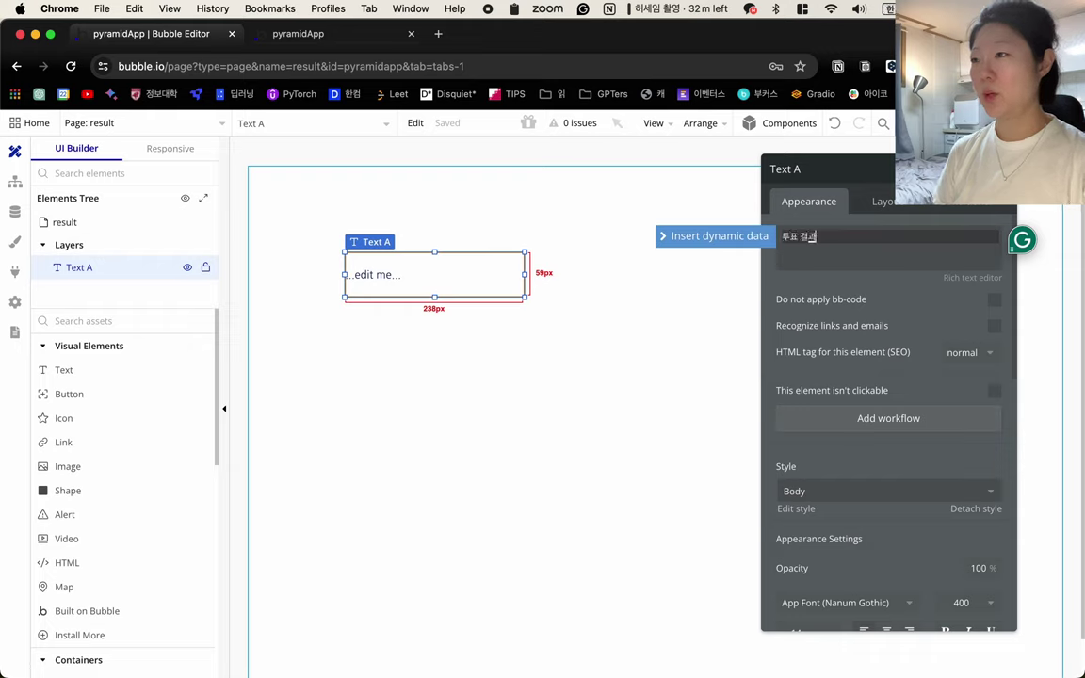
- Try the Heading 1 style on the 투표 결과 text
click(890, 492)
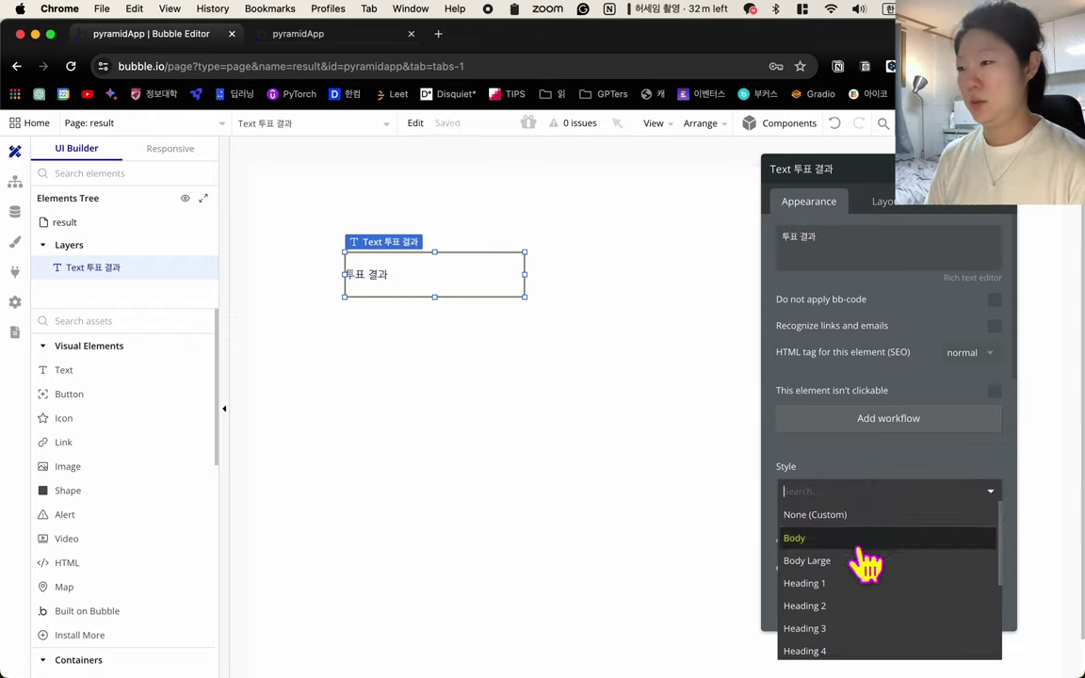
click(852, 583)
scroll(887, 504, down, 5)
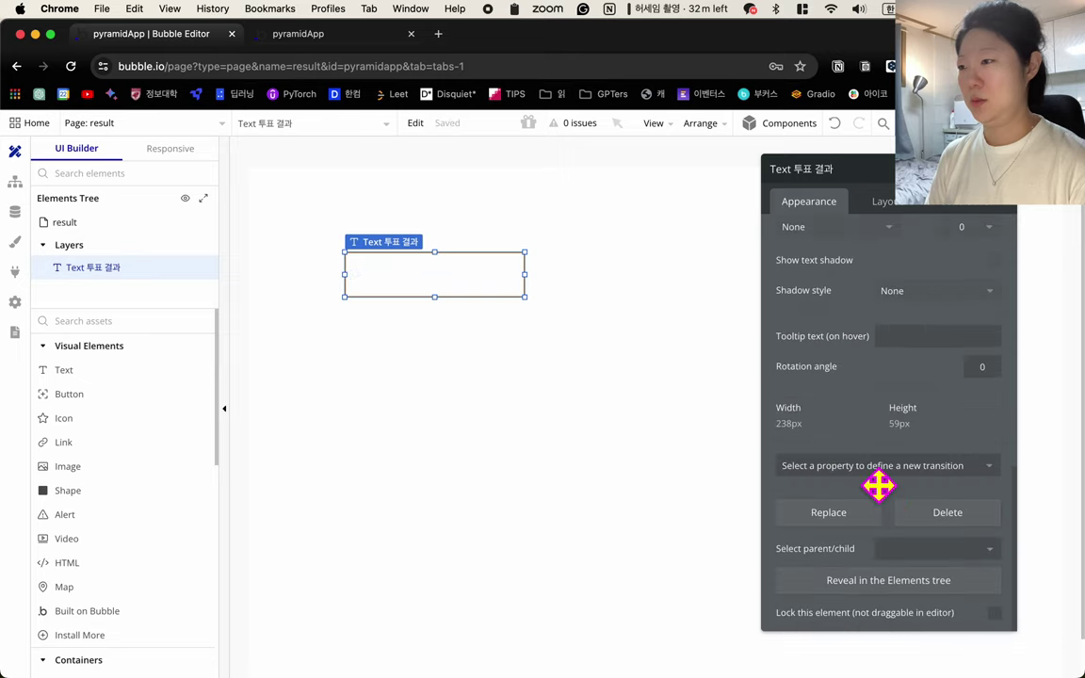
scroll(881, 495, up, 10)
click(569, 358)
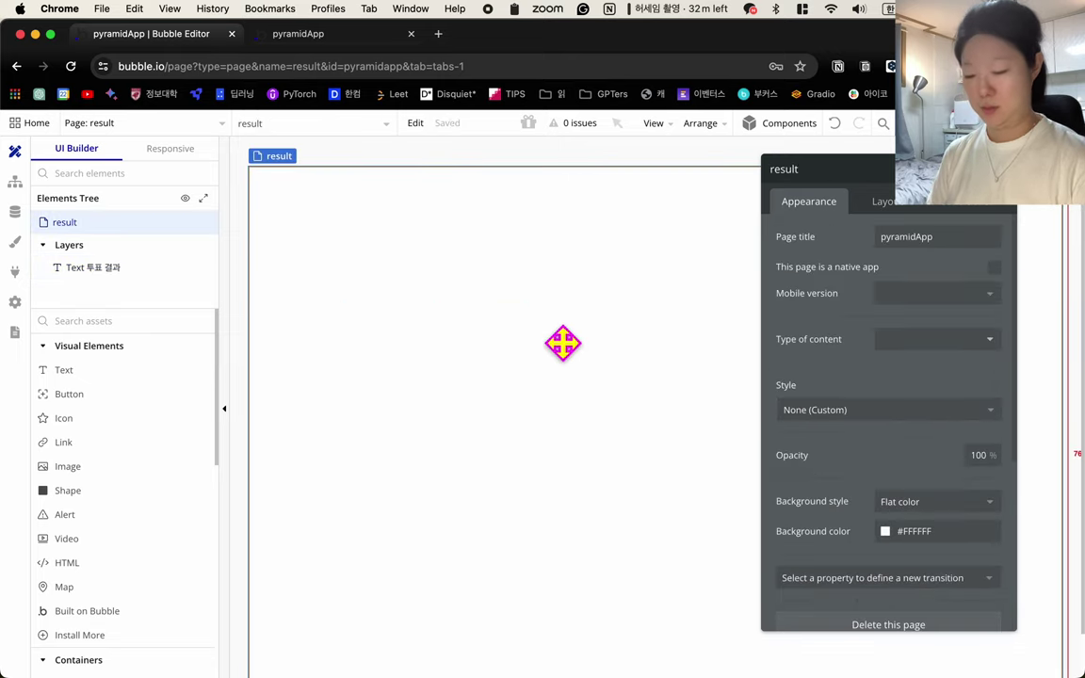
- Apply the Heading 2 style to the 투표 결과 text and centre it horizontally within its box
click(405, 288)
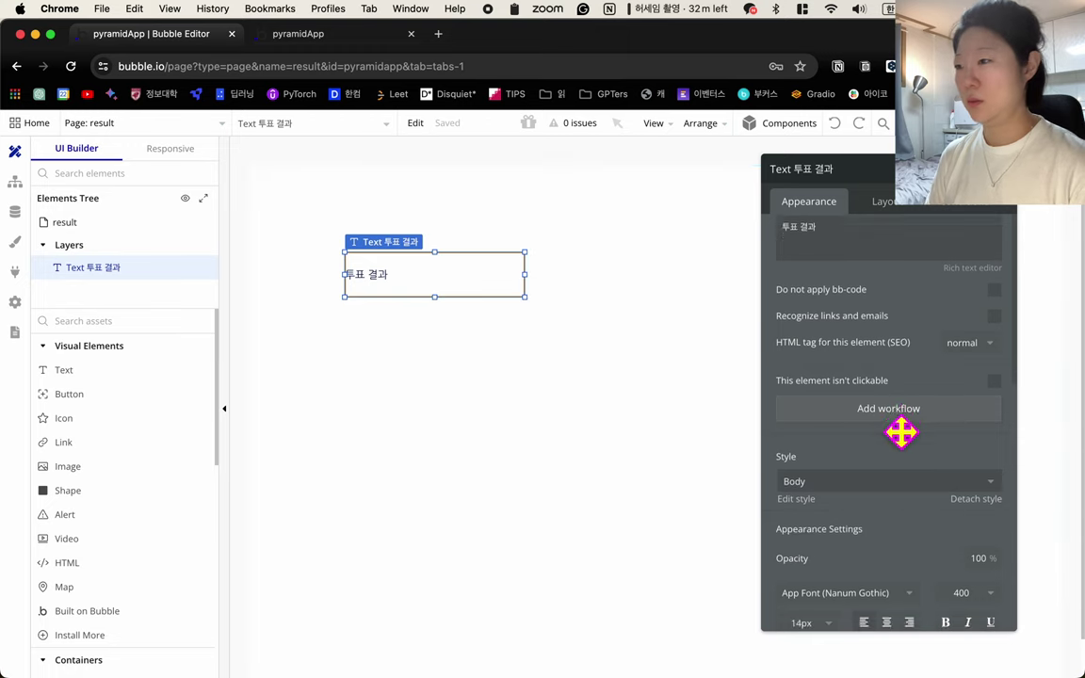
scroll(901, 416, down, 4)
click(886, 368)
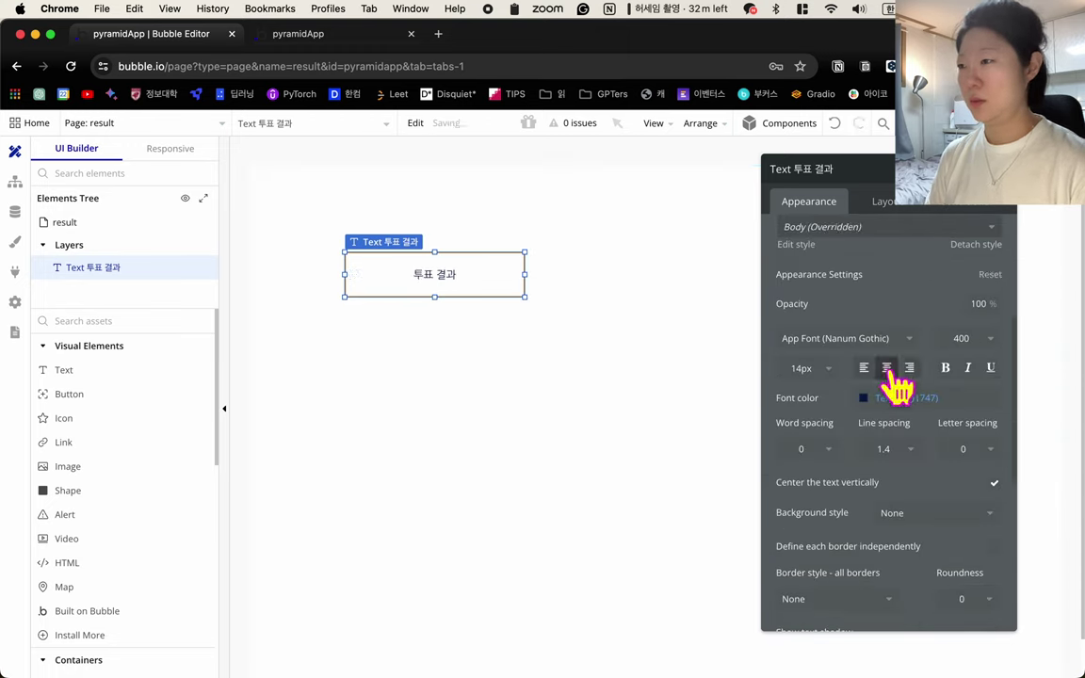
click(901, 230)
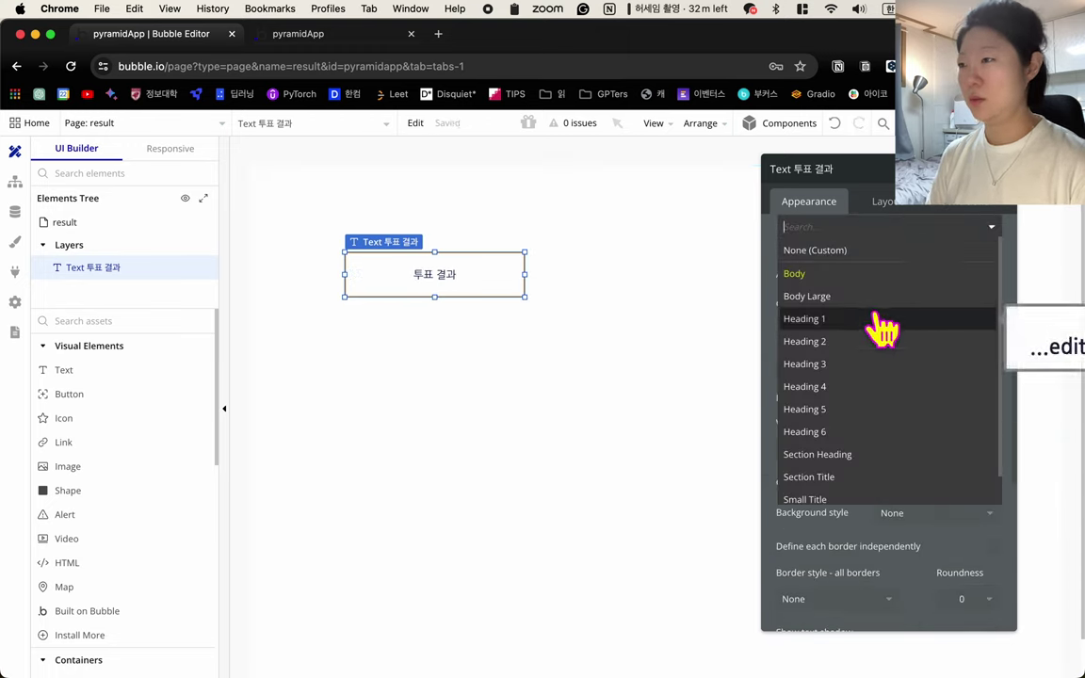
click(870, 346)
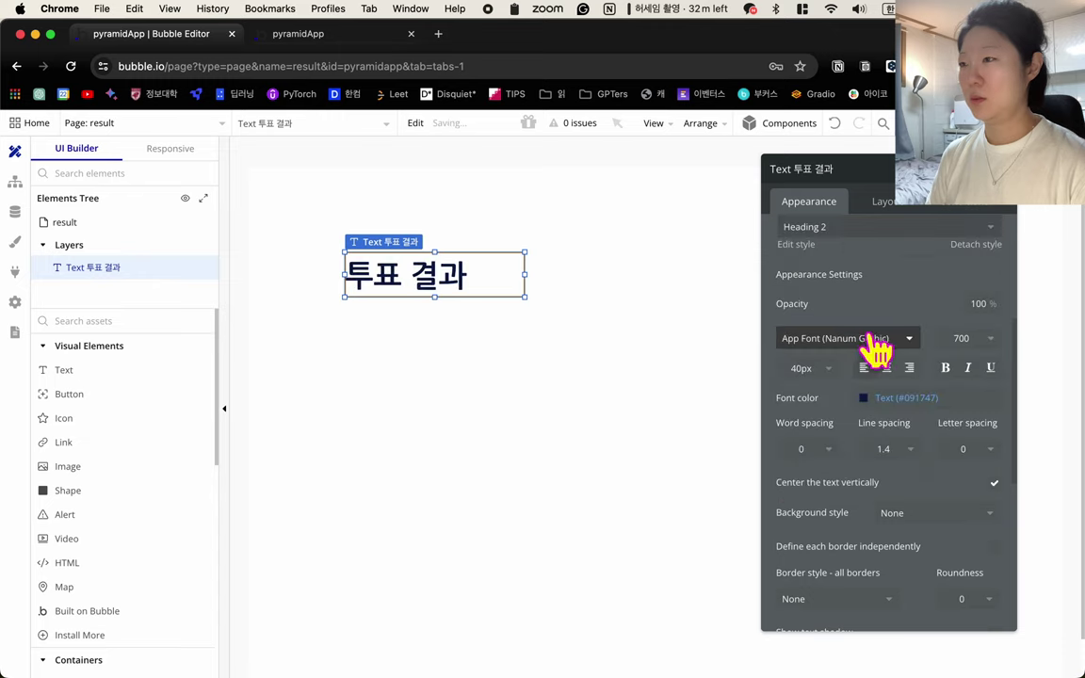
click(688, 362)
click(452, 284)
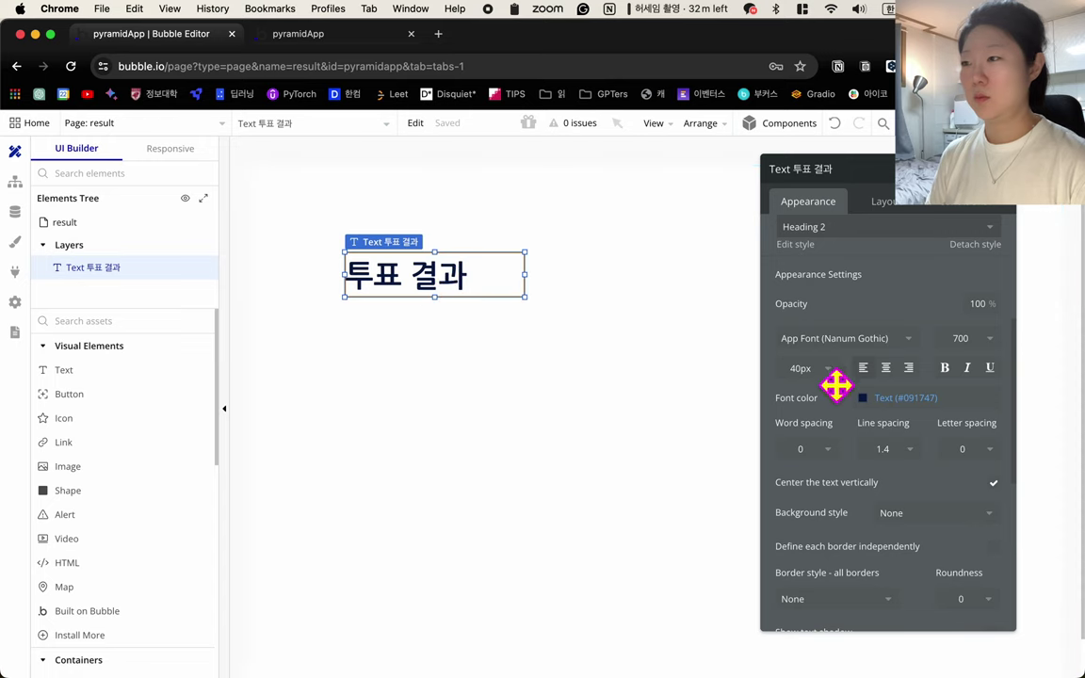
click(530, 328)
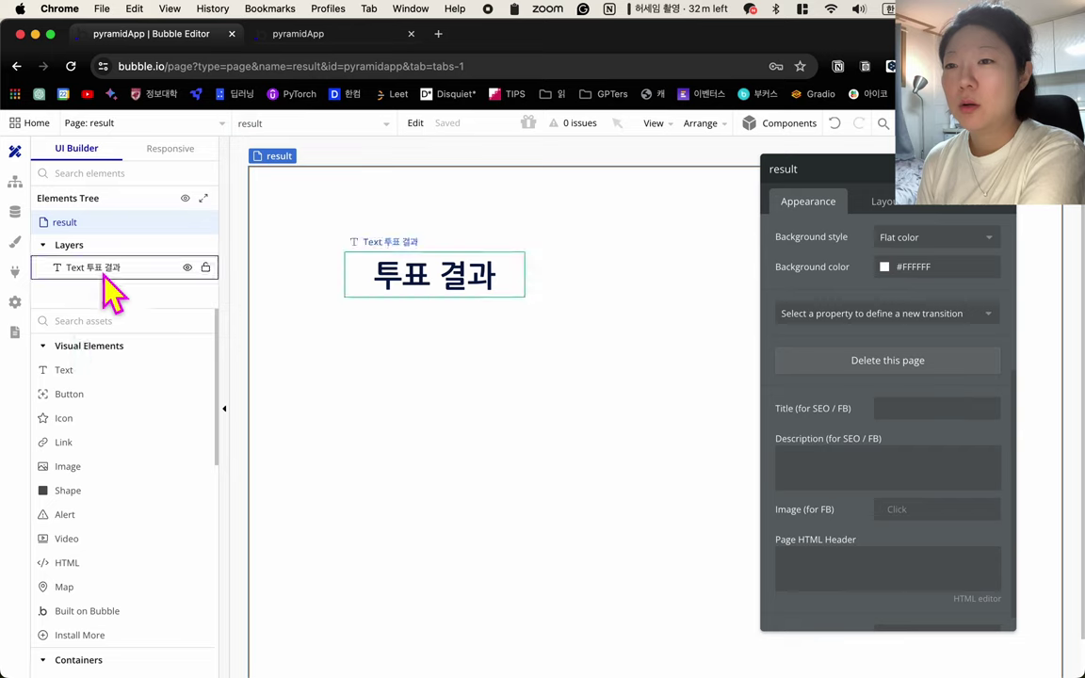
- Preview the app from the index page, agree to the game rules and start the vote
click(169, 122)
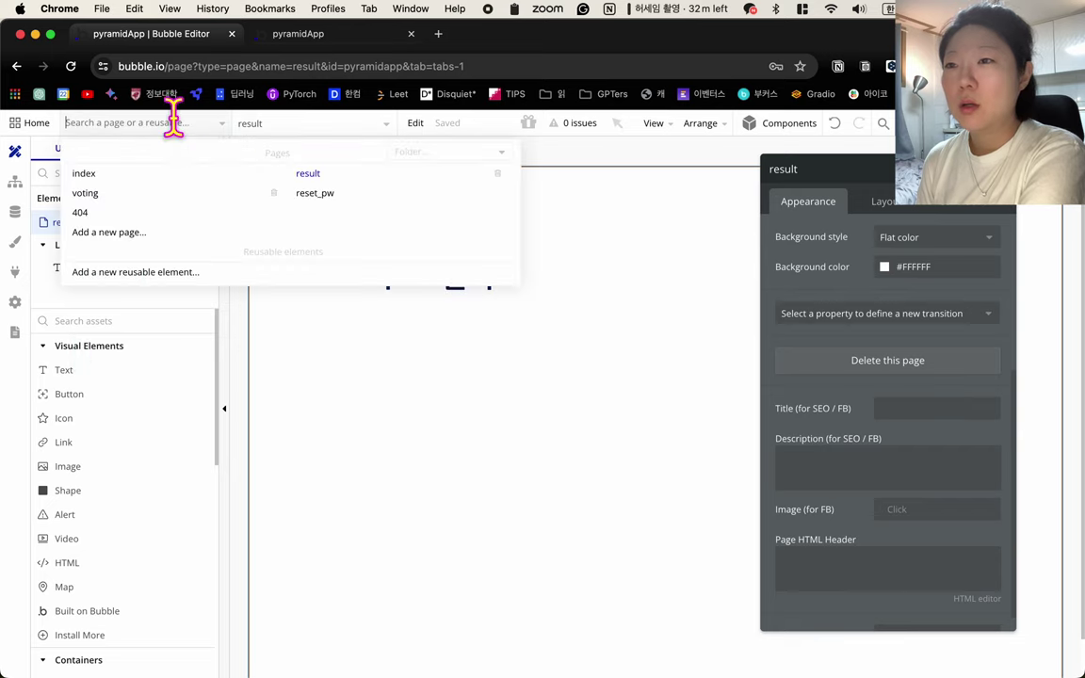
click(146, 173)
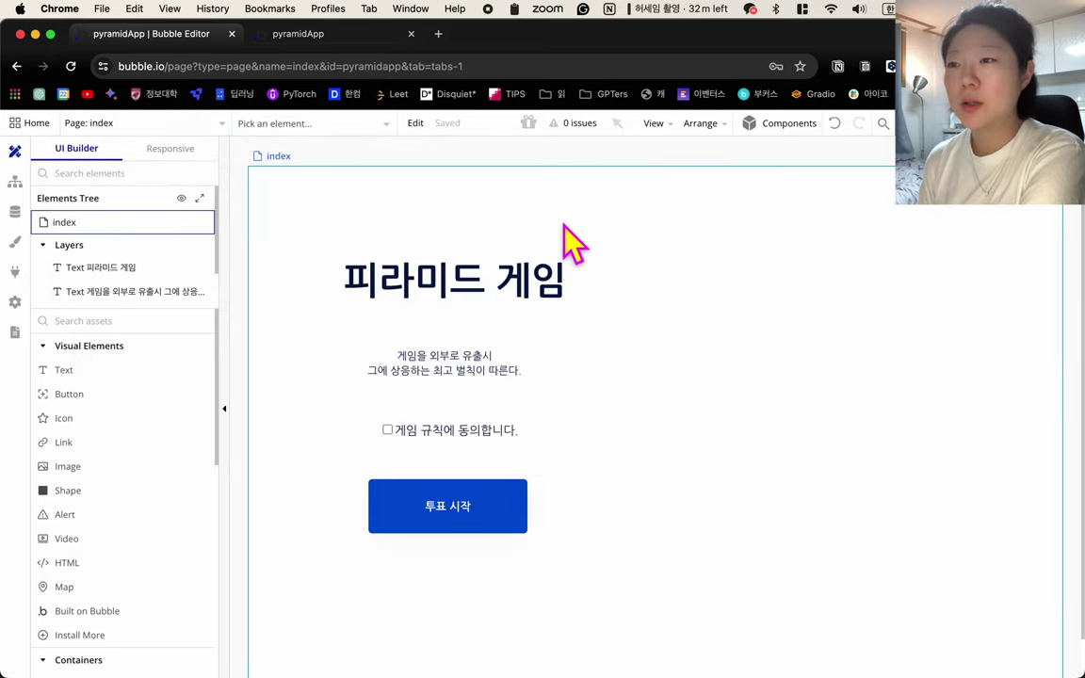
click(923, 123)
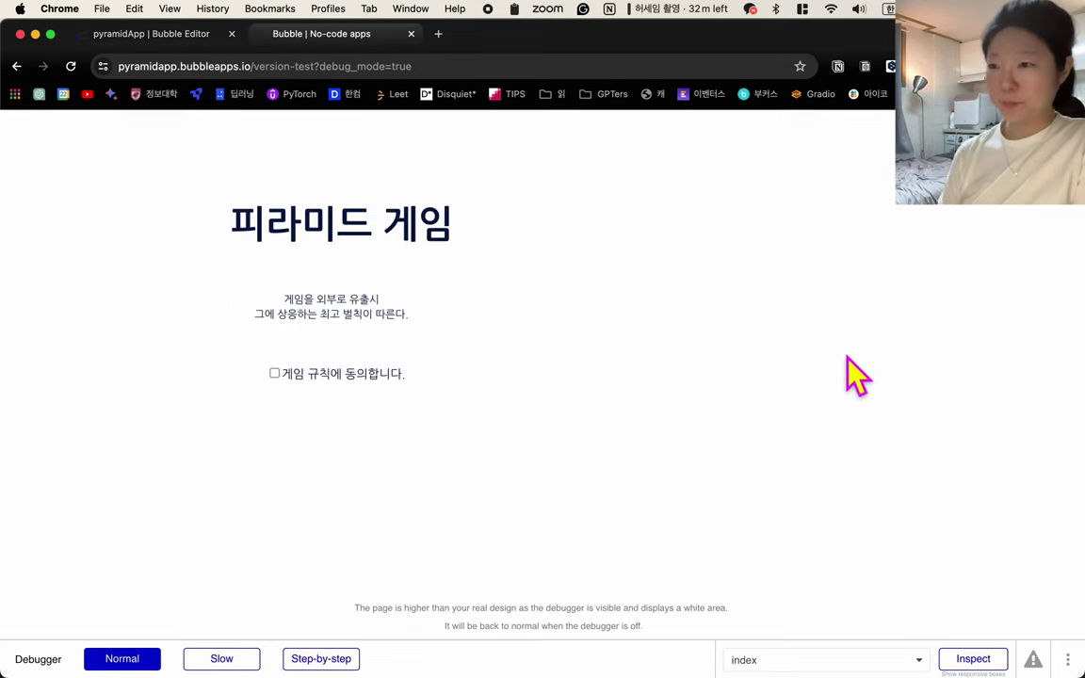
click(274, 373)
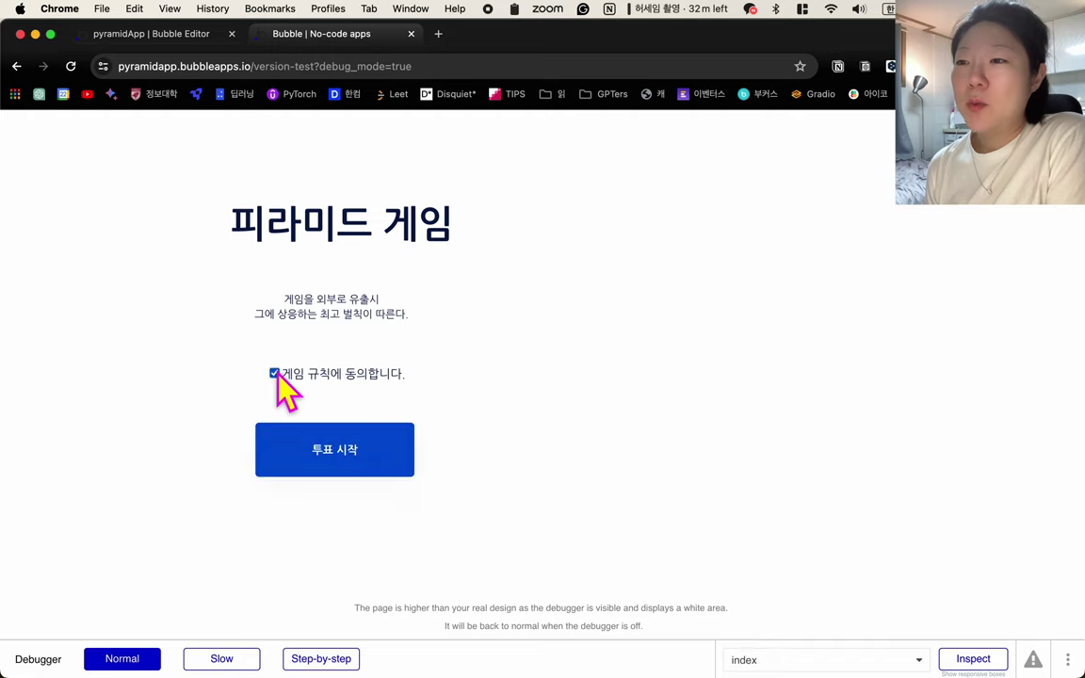
click(339, 462)
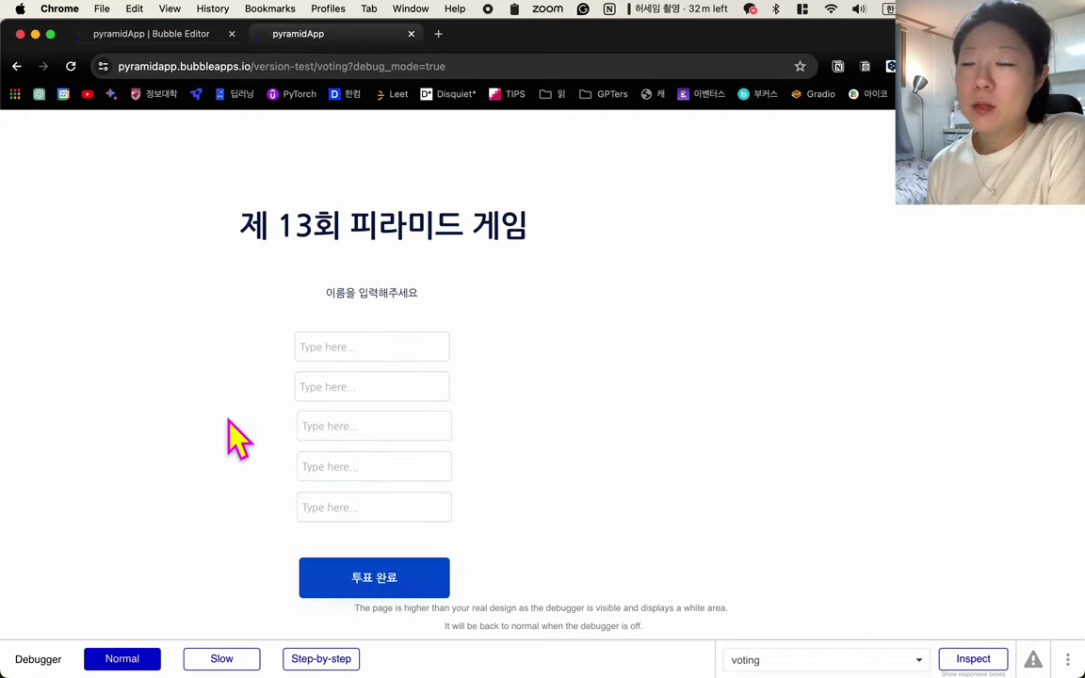
- Test the voting page by entering a person's name in the first input field and completing the vote
click(415, 344)
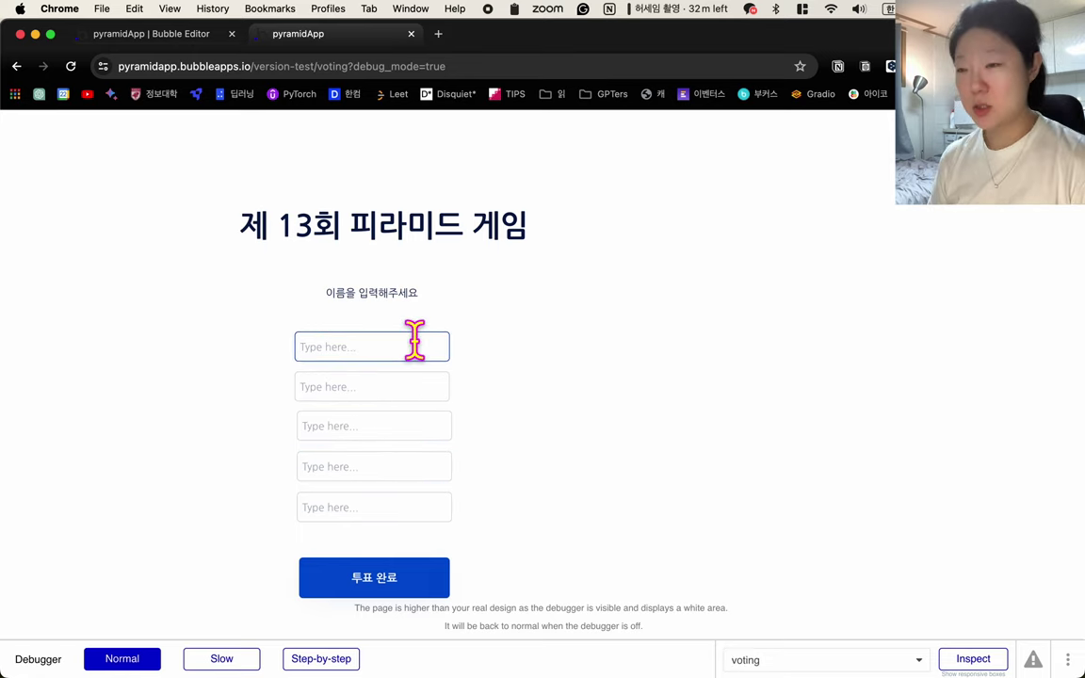
text(허승연)
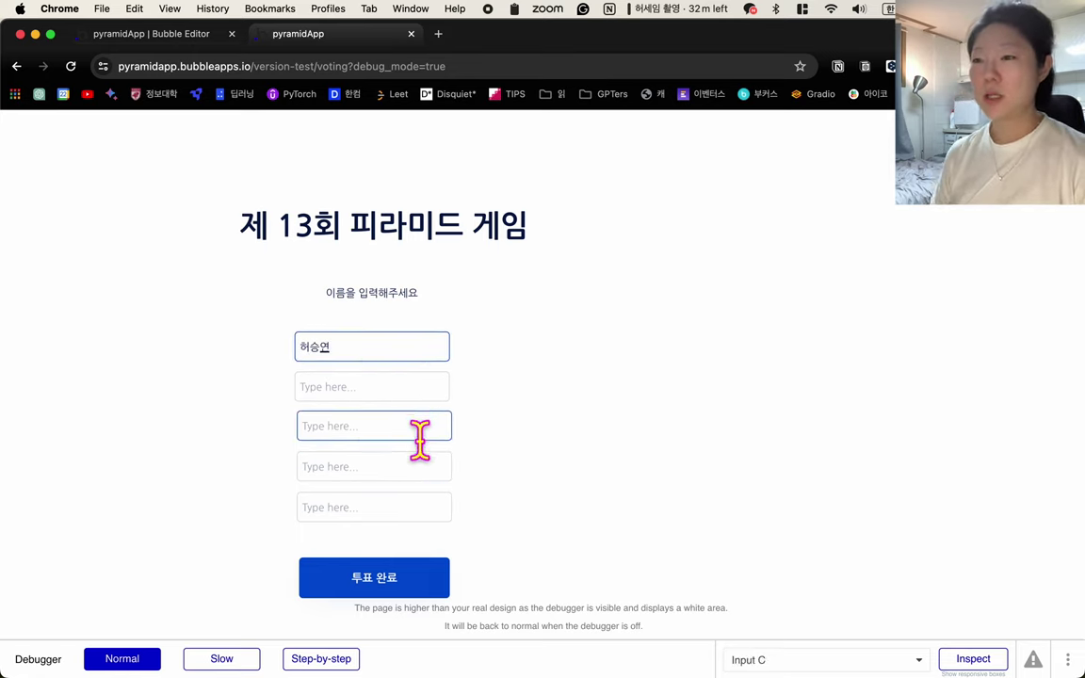
click(693, 452)
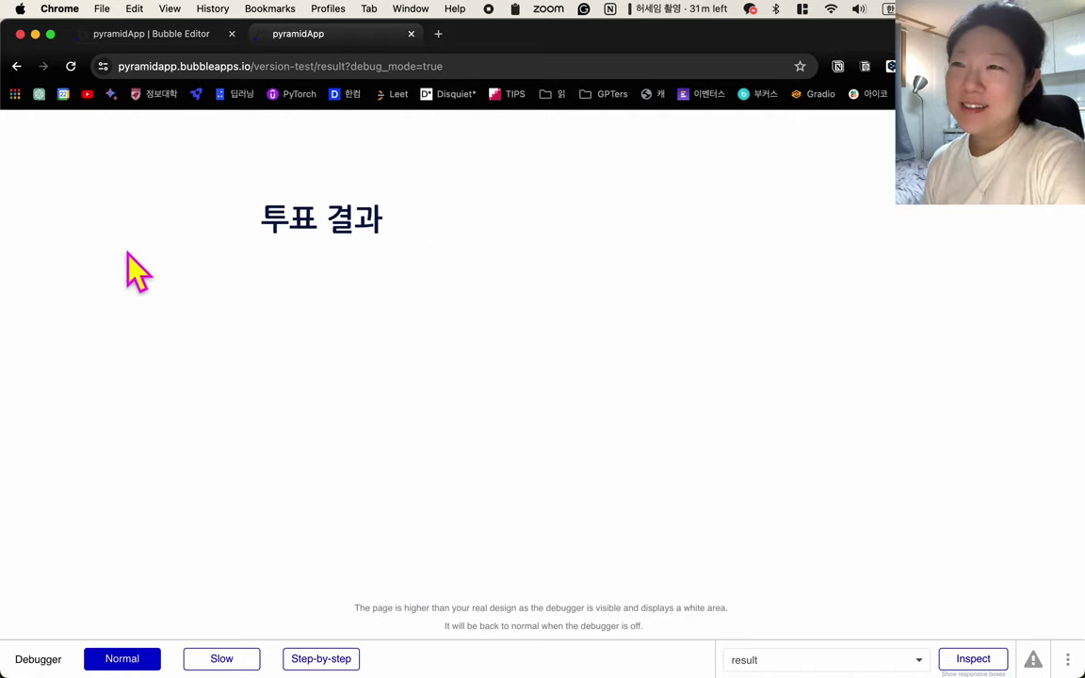
- Return to the Bubble editor and create a new data type named Student in the app's database
click(194, 41)
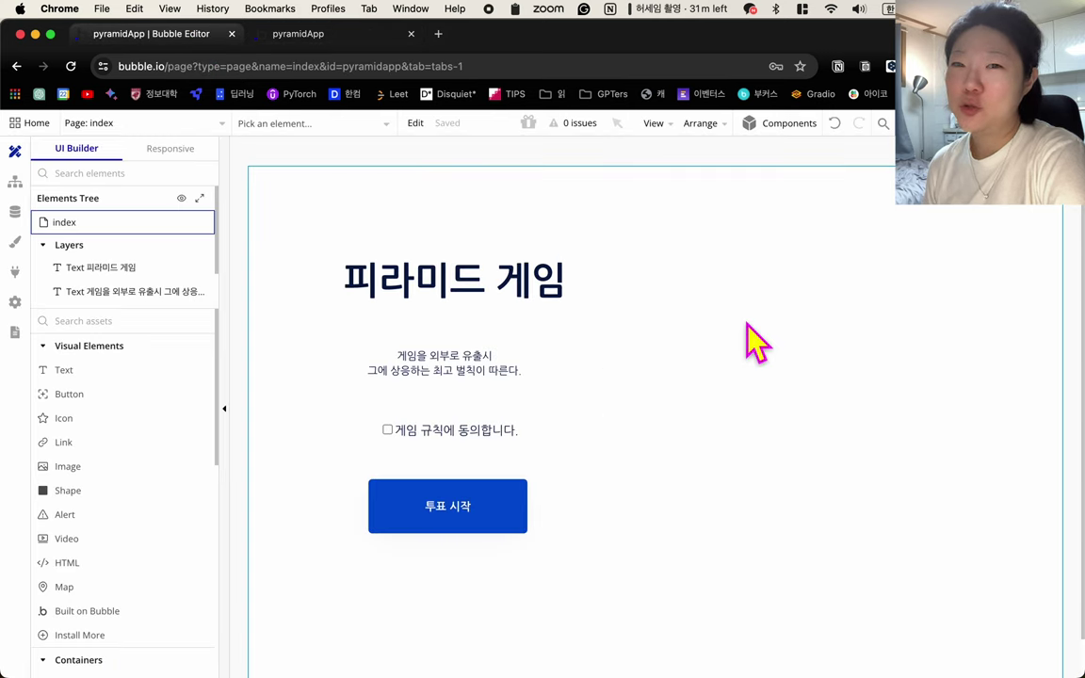
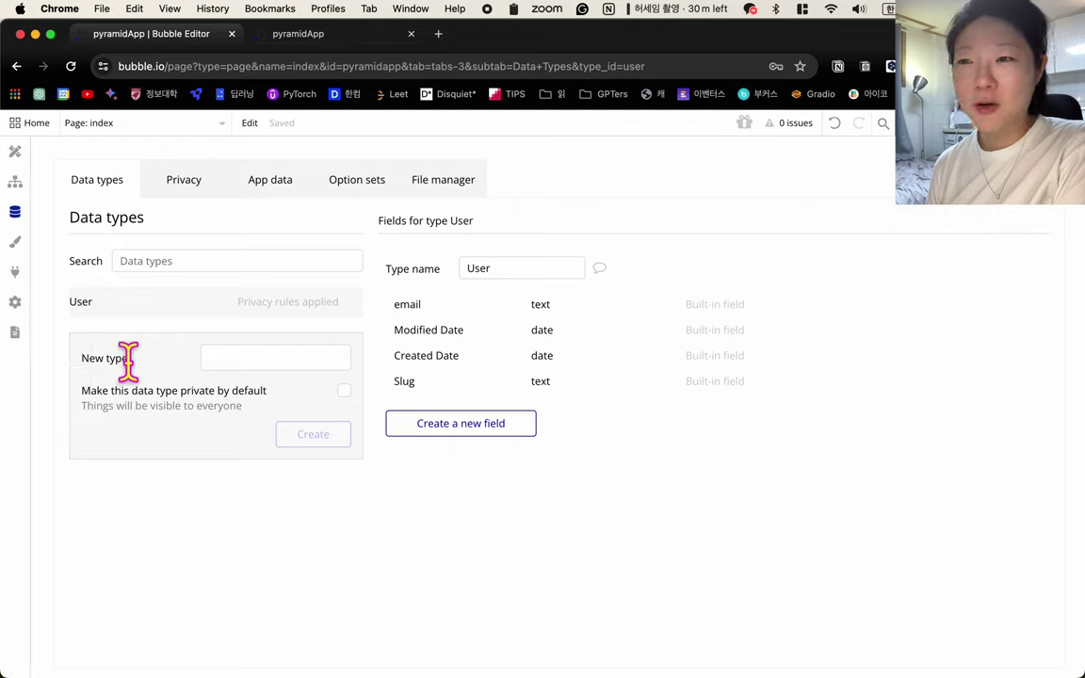
click(238, 358)
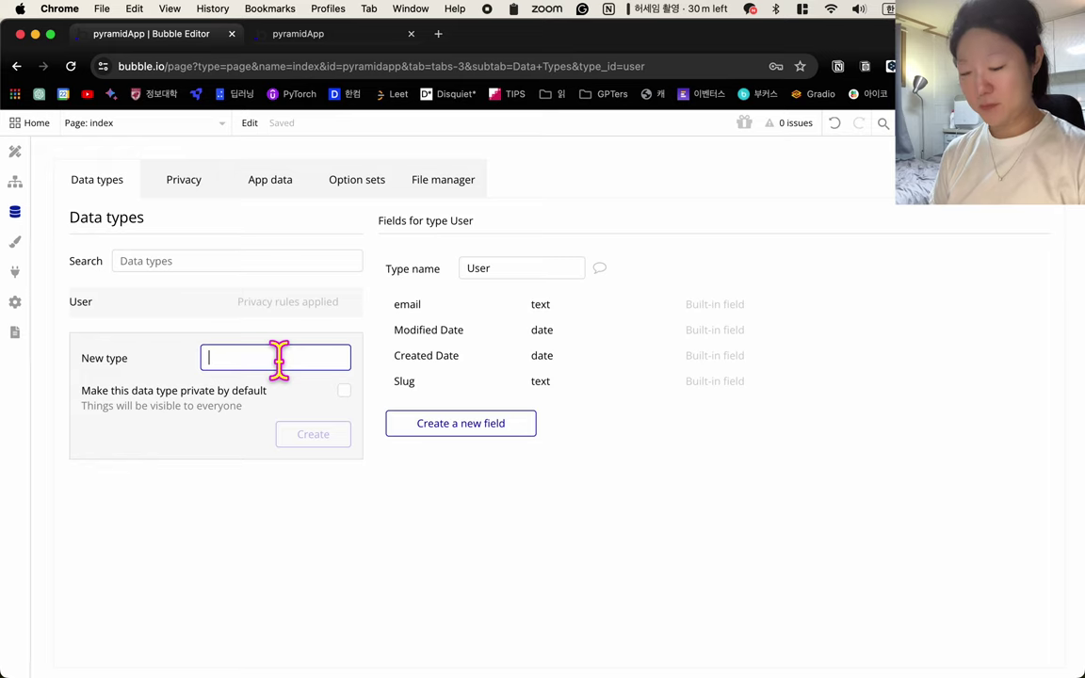
text(s)
key(BackSpace)
text(Student)
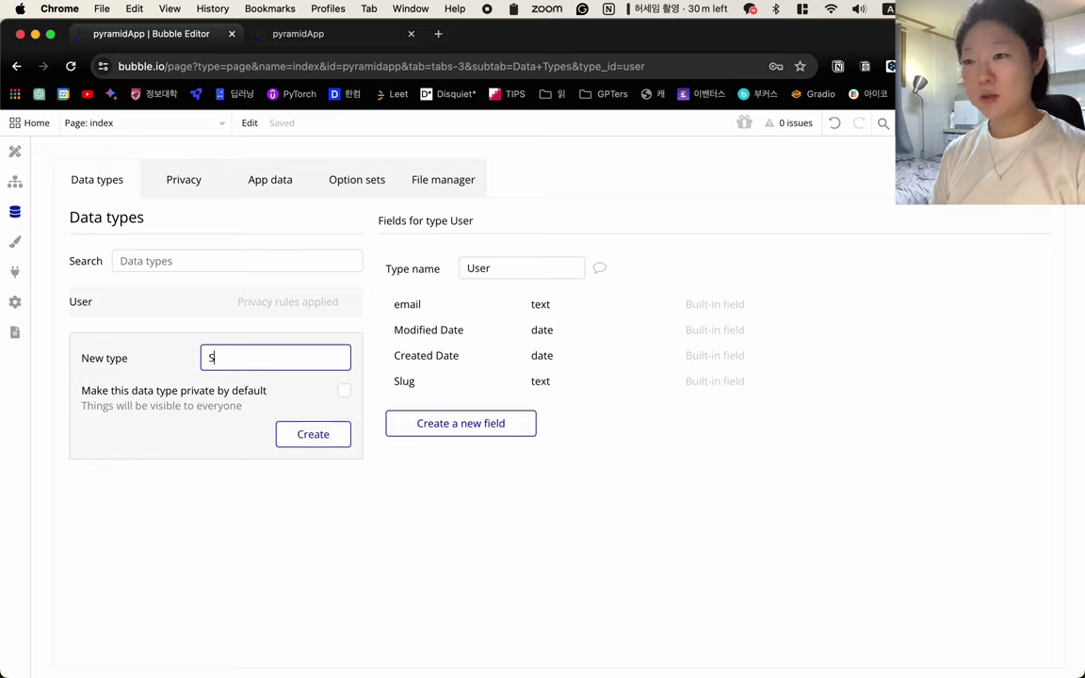
click(307, 437)
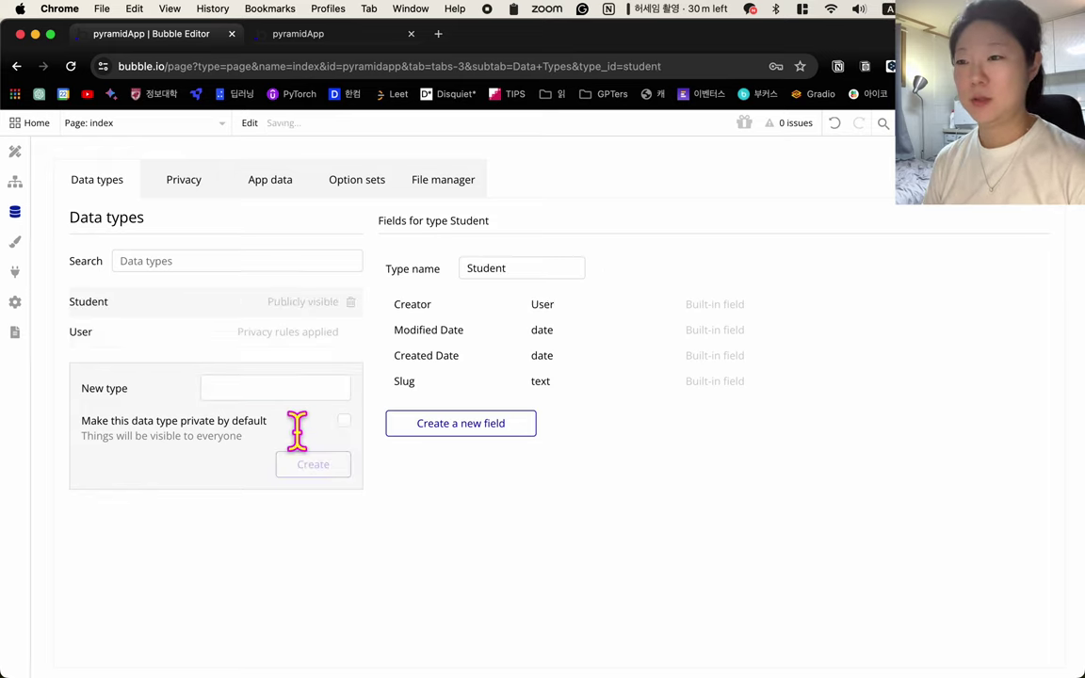
- Create a text field called name on the Student data type
click(83, 332)
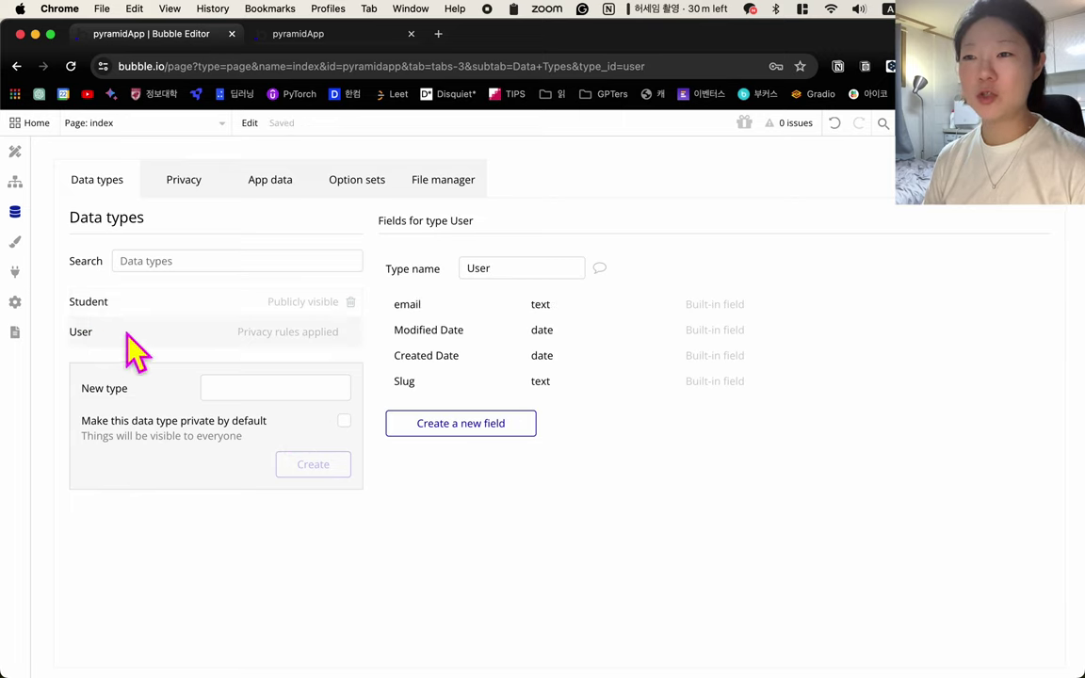
click(80, 303)
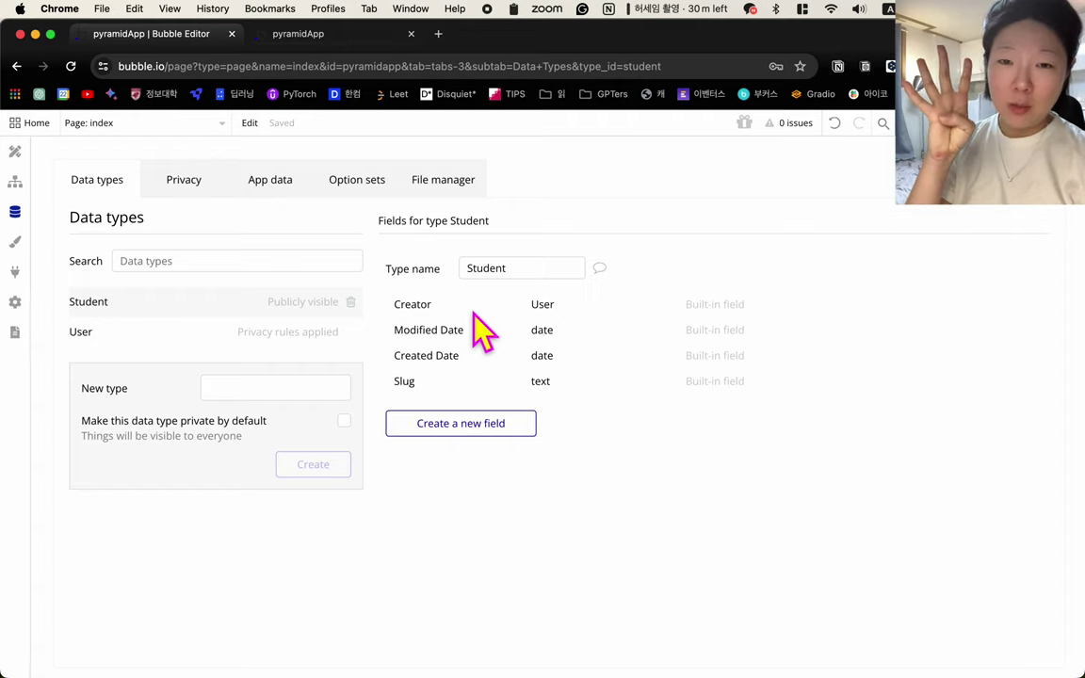
click(485, 432)
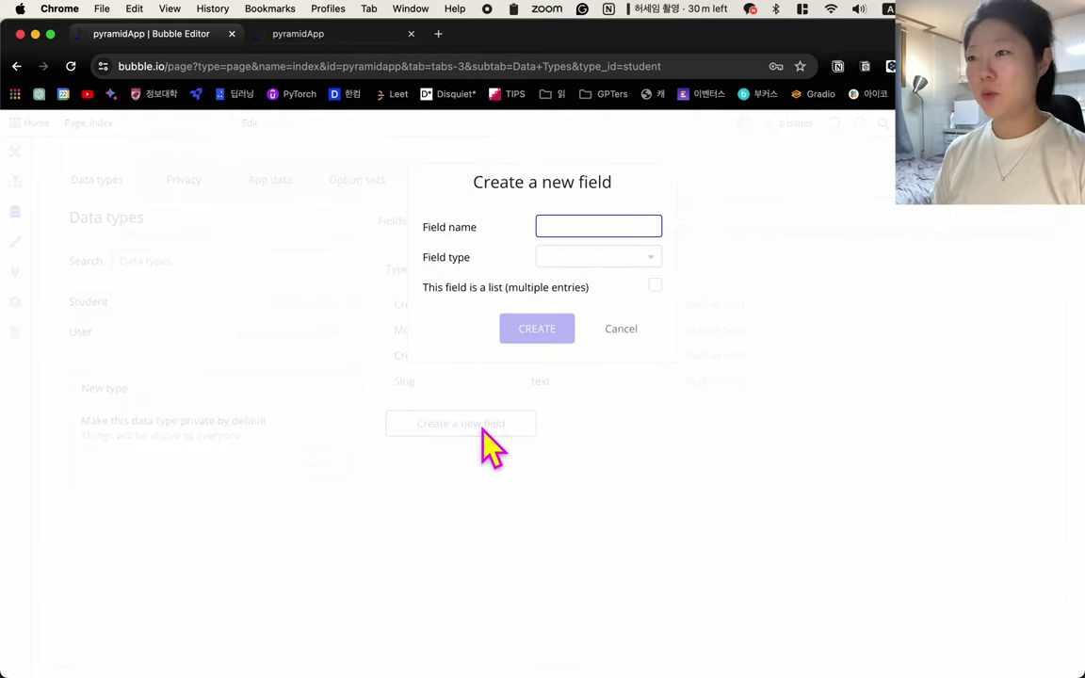
text(name)
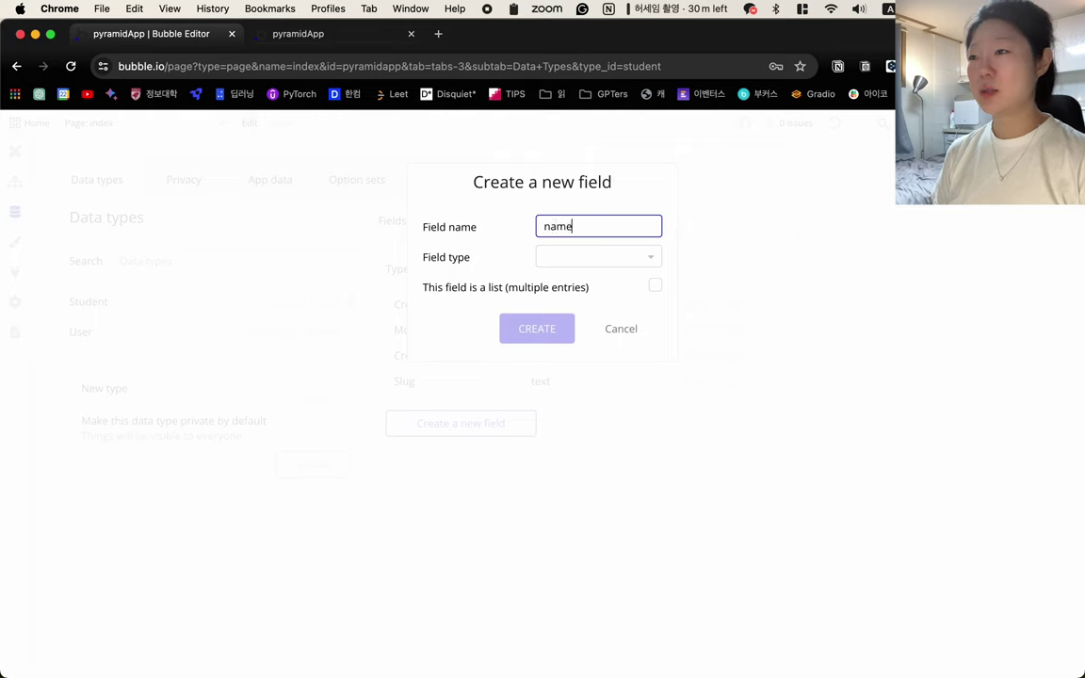
click(613, 256)
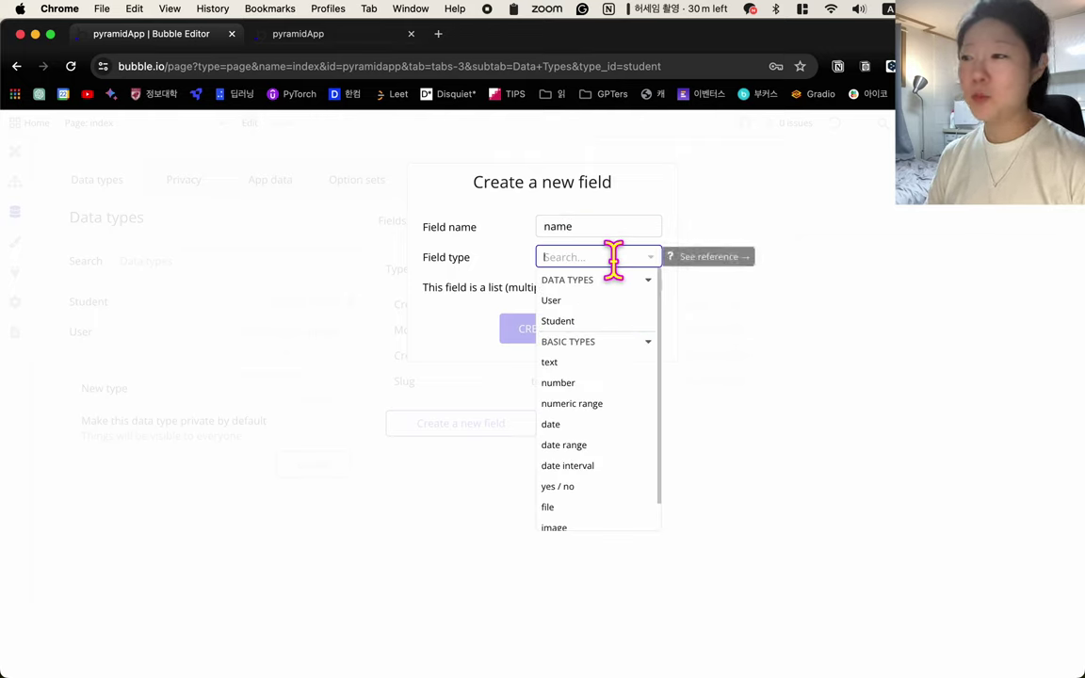
click(605, 363)
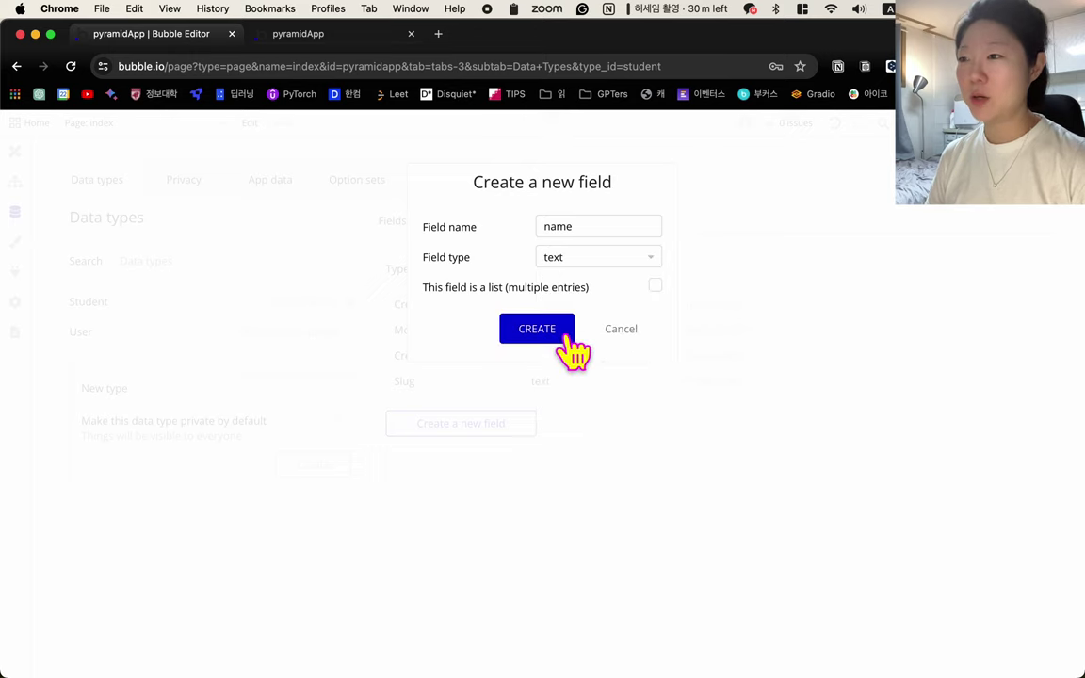
click(567, 341)
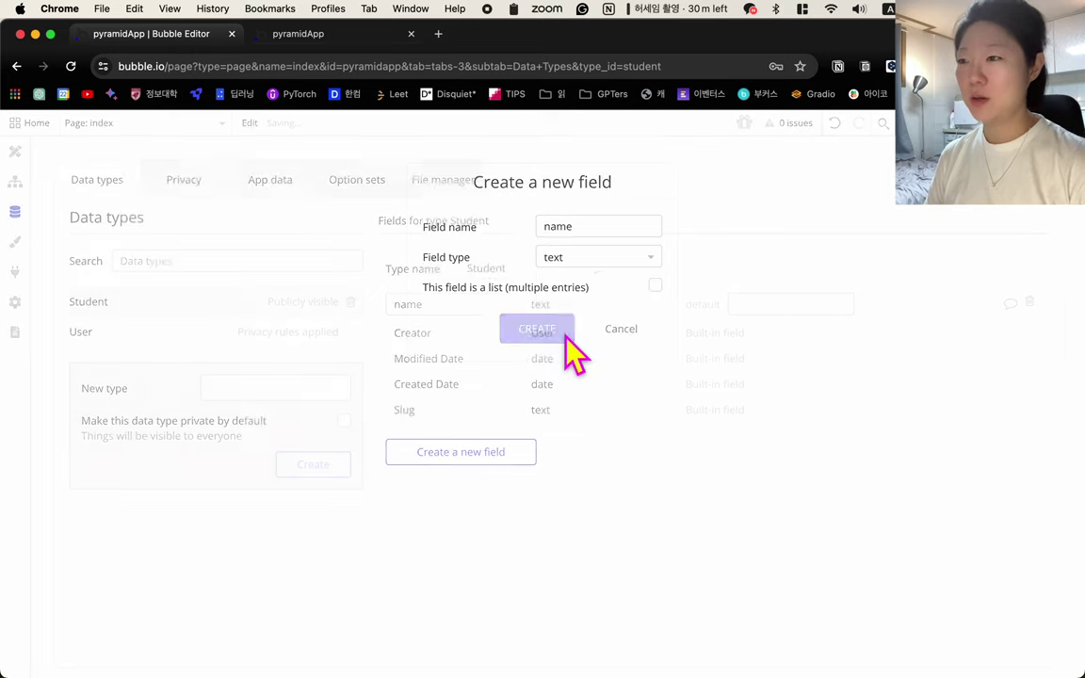
- Add a second field called voted, of type number, to the Student data type
click(466, 464)
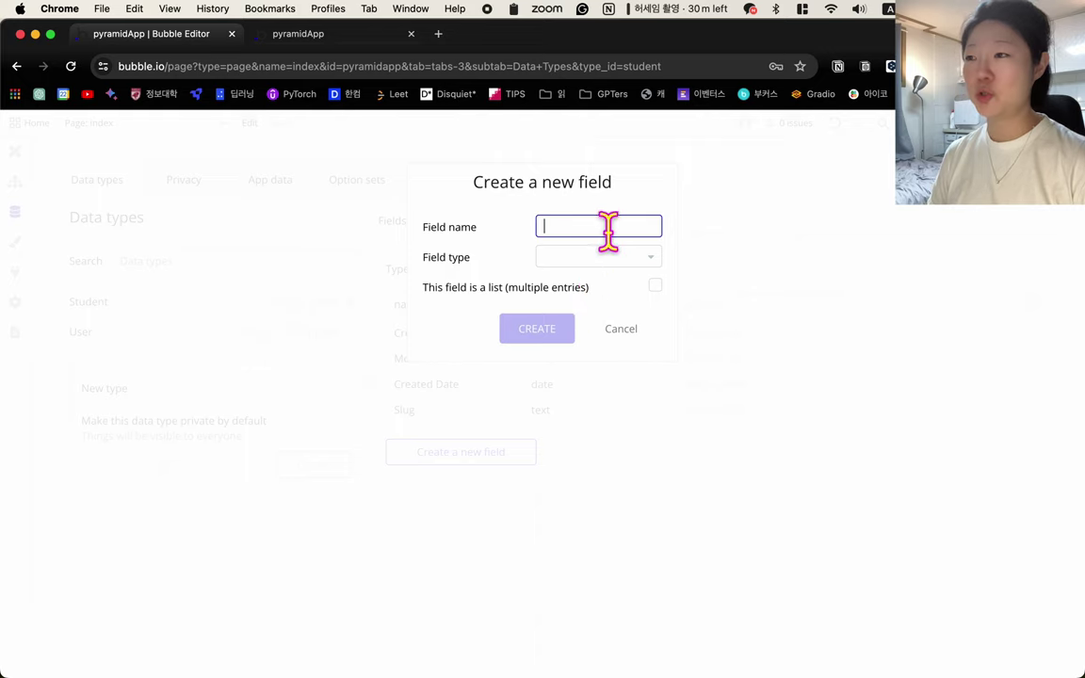
text(voted)
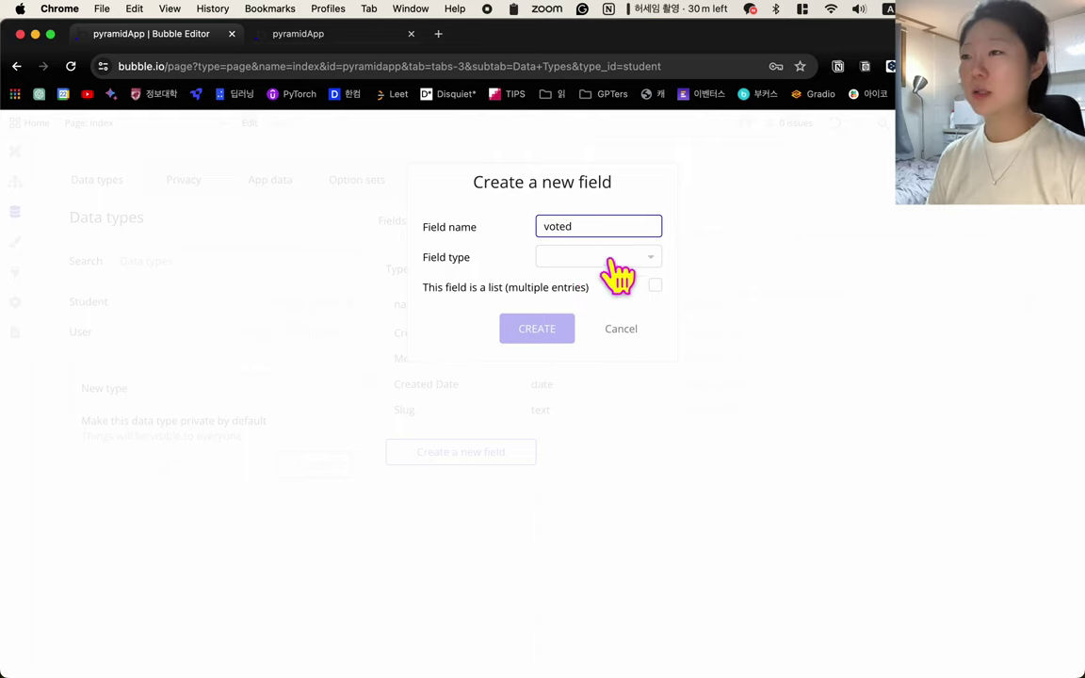
click(610, 256)
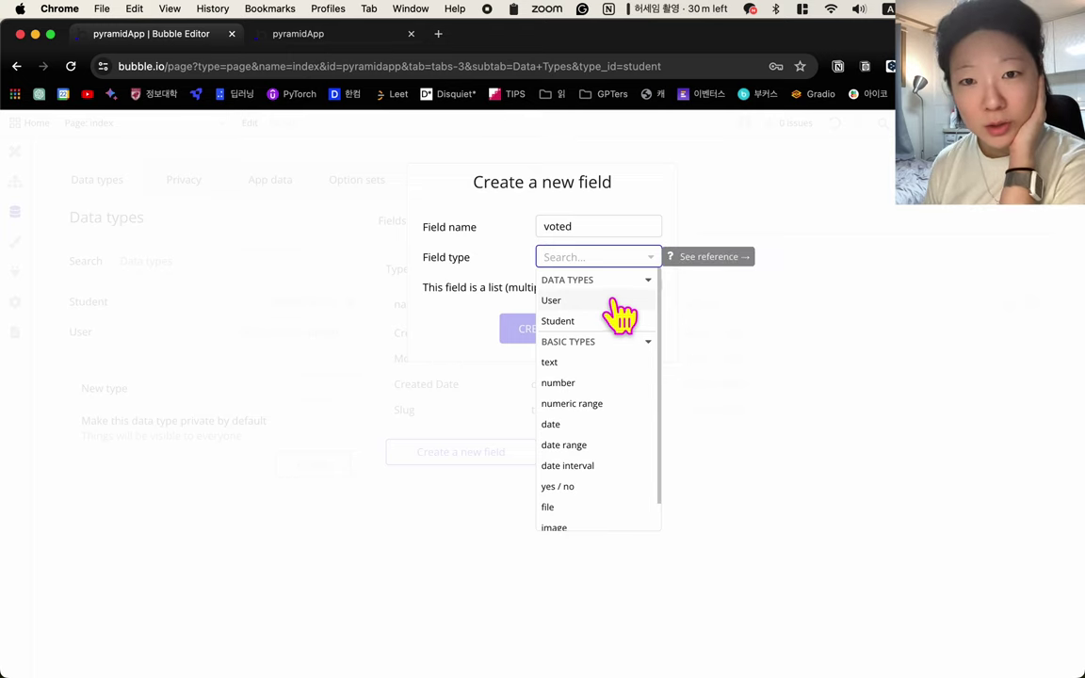
click(614, 384)
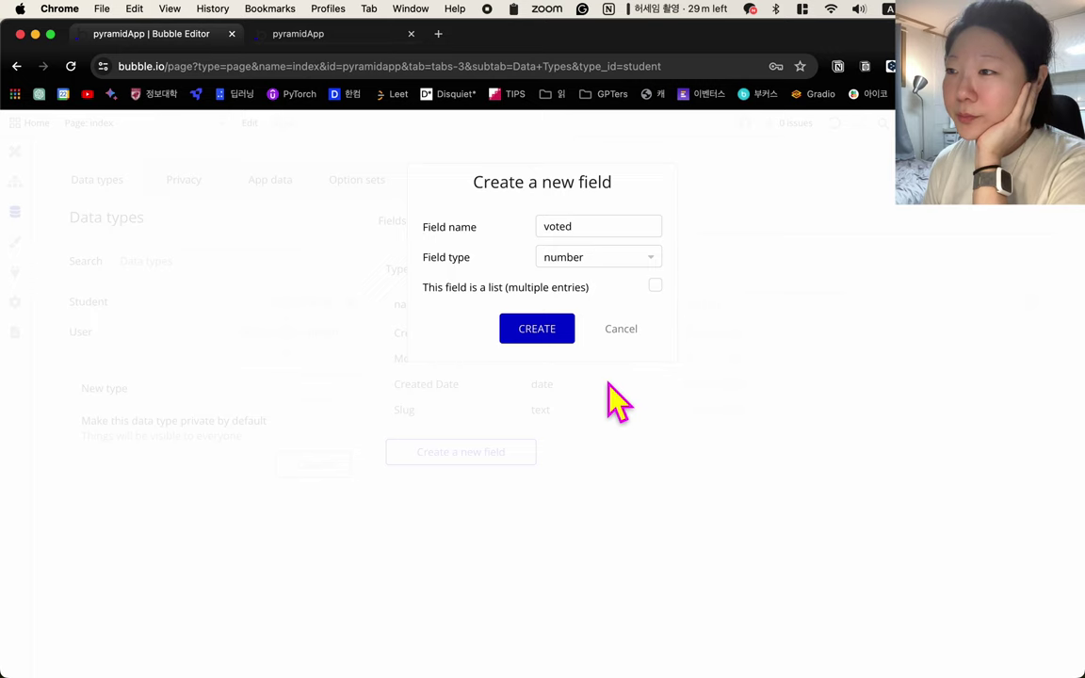
click(536, 328)
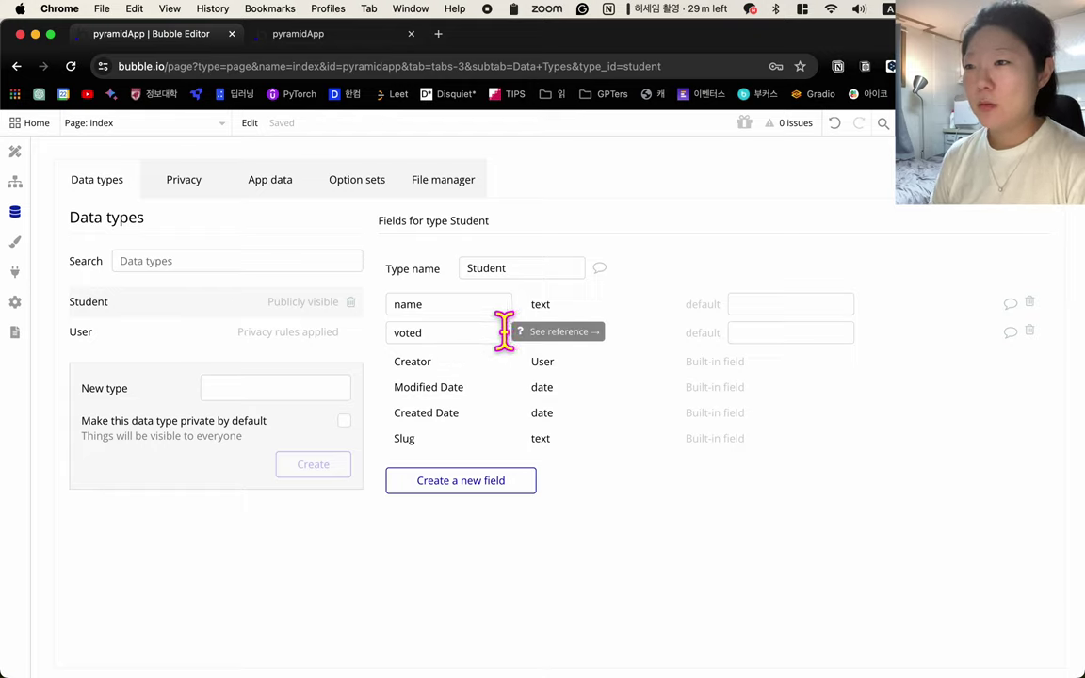
- Return to the design view and open the voting page for editing
key(ctrl+Left)
key(ctrl+Right)
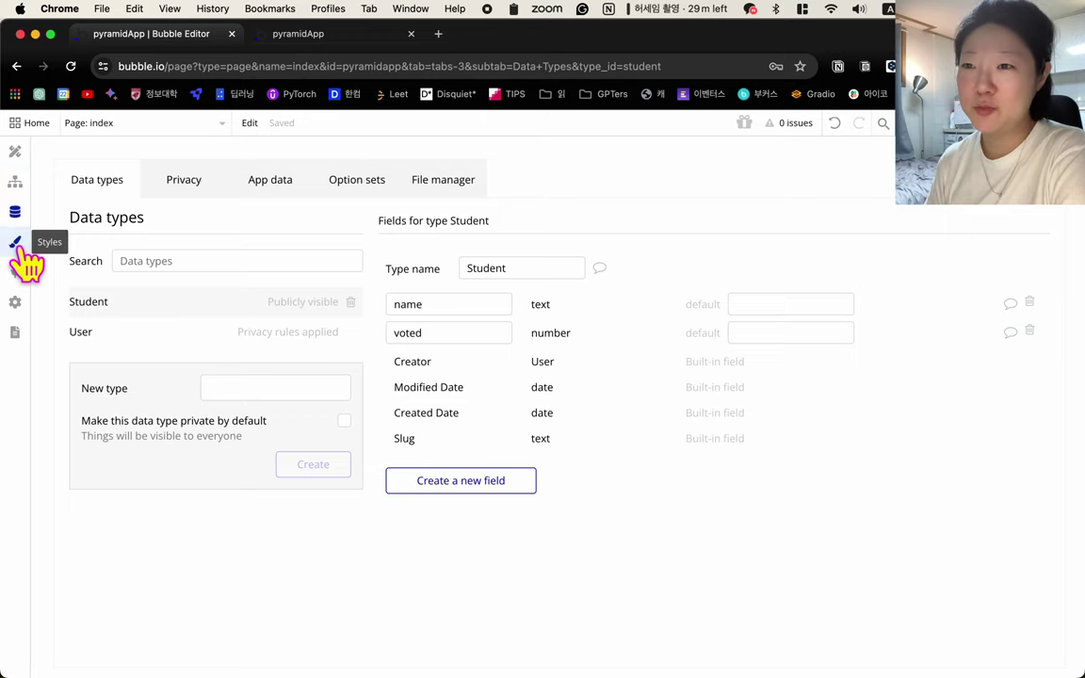
click(17, 152)
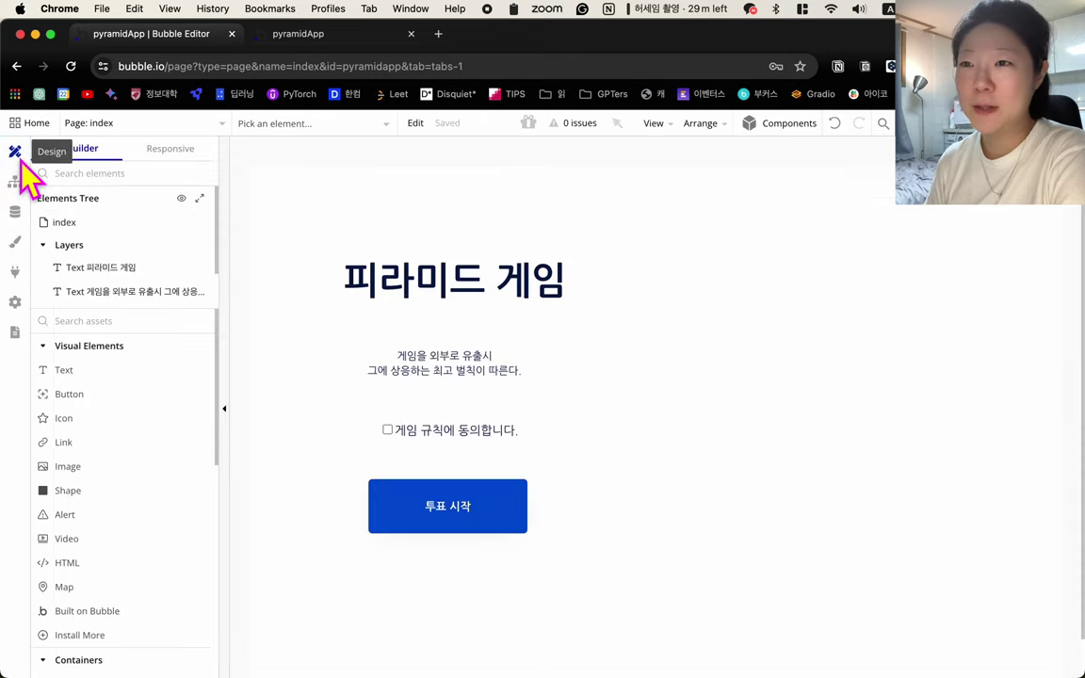
click(184, 123)
click(139, 198)
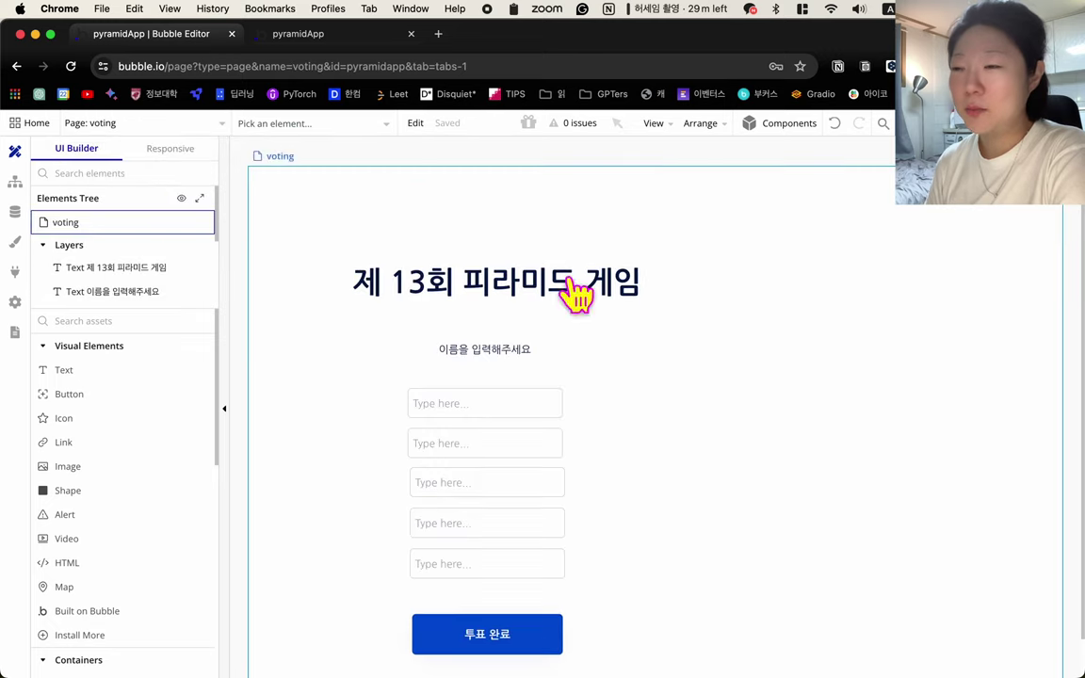
- Check the 투표 화면 slide for what completing the vote must do, then return to the Bubble editor
scroll(755, 484, down, 2)
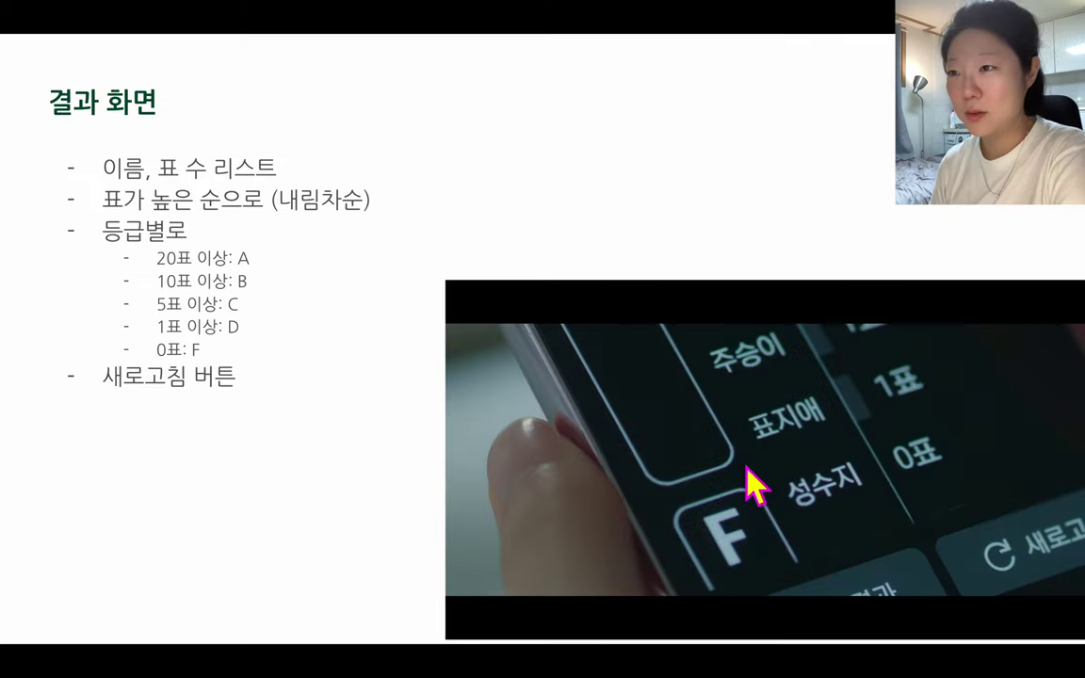
key(Left)
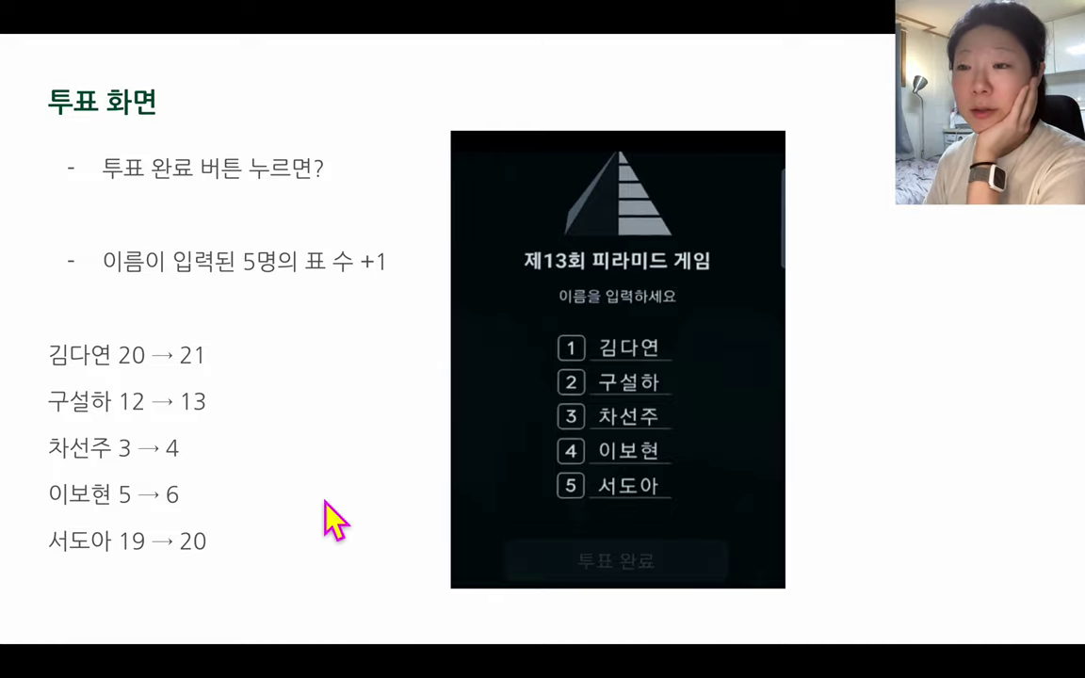
key(ctrl+Left)
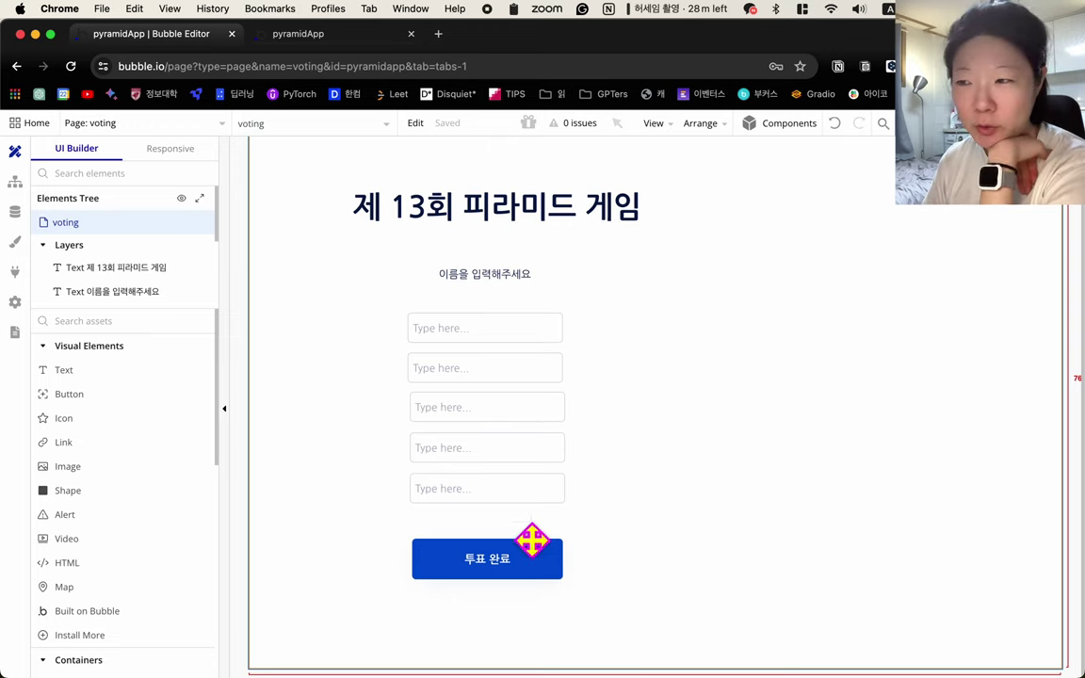
- Open the voting page's workflow for the 투표 완료 button's click event to show its actions
click(479, 575)
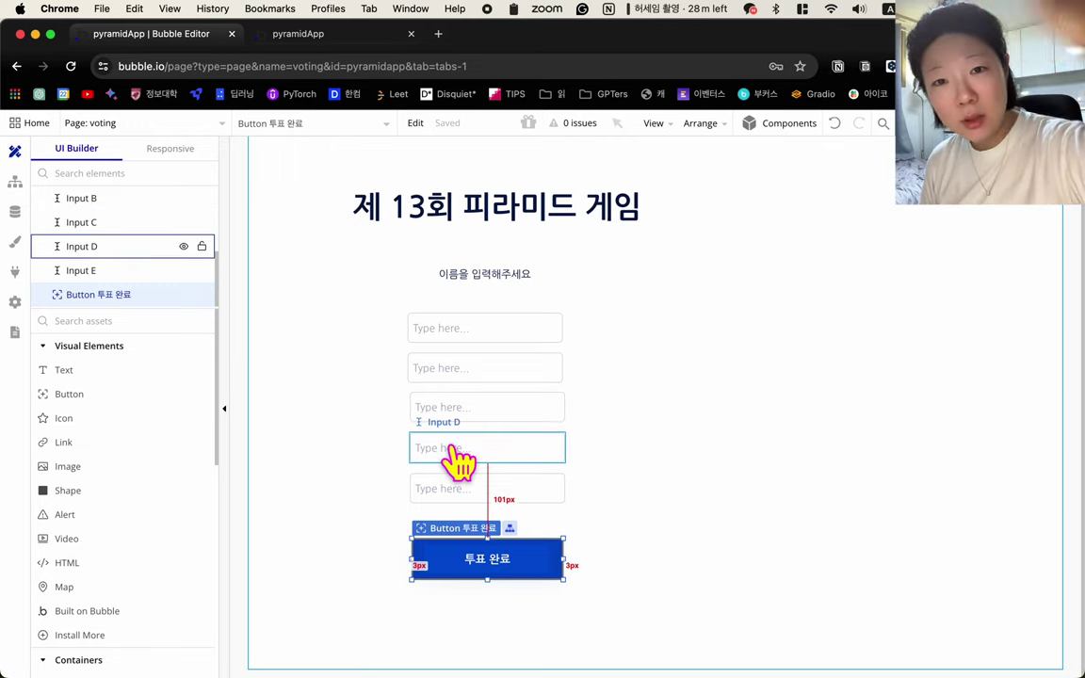
click(502, 203)
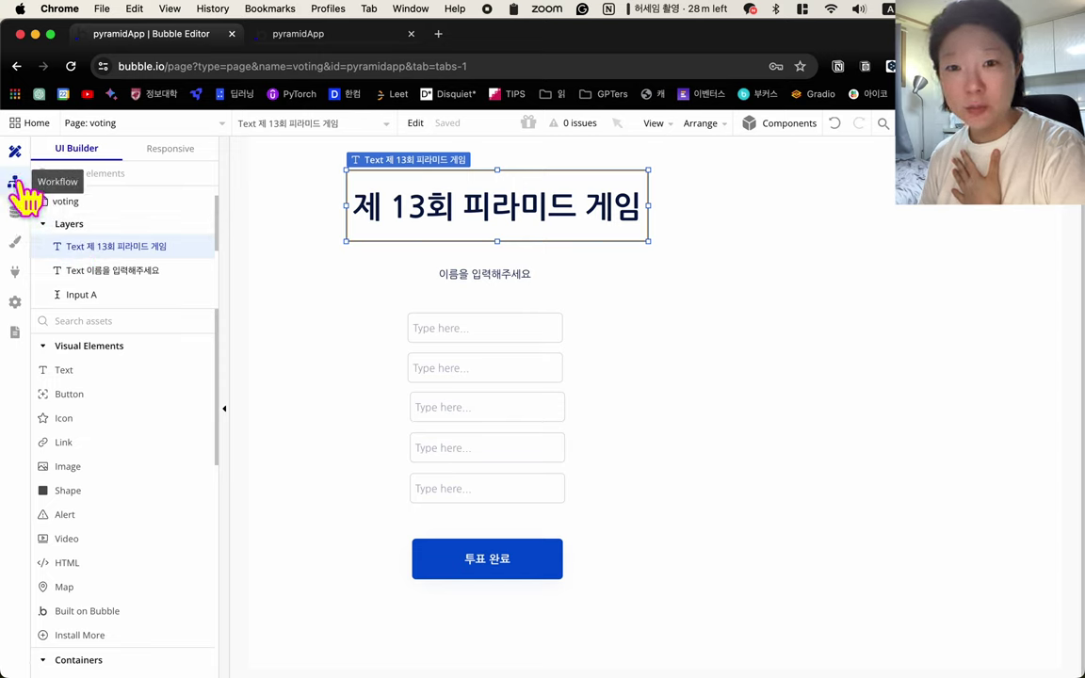
click(478, 567)
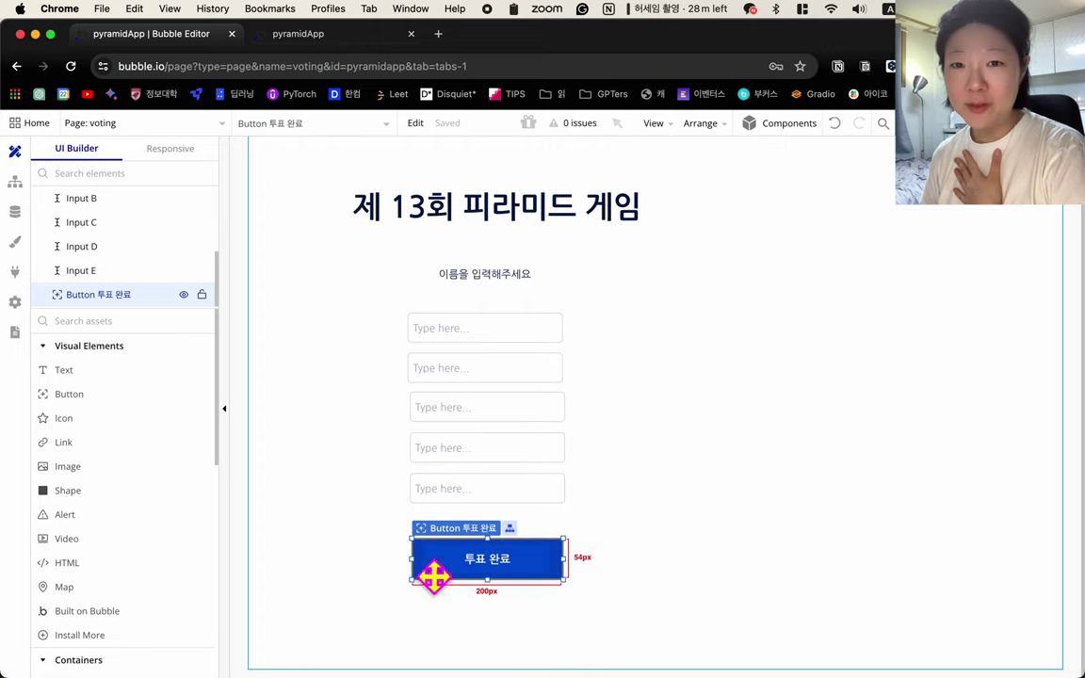
click(15, 183)
mouse_move(84, 224)
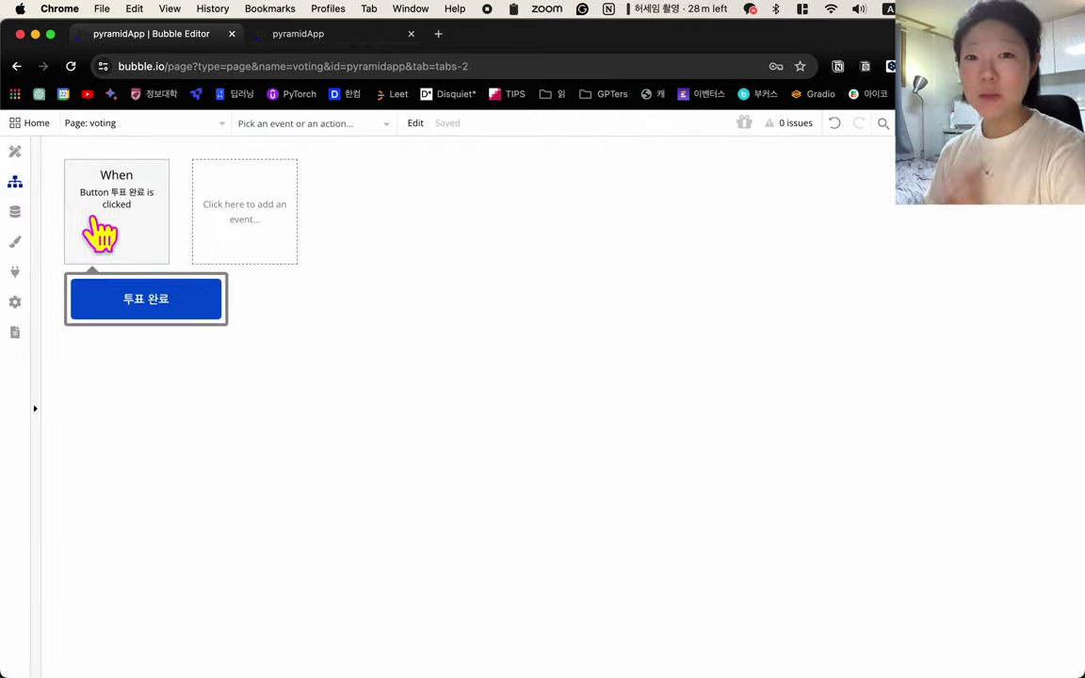
click(103, 235)
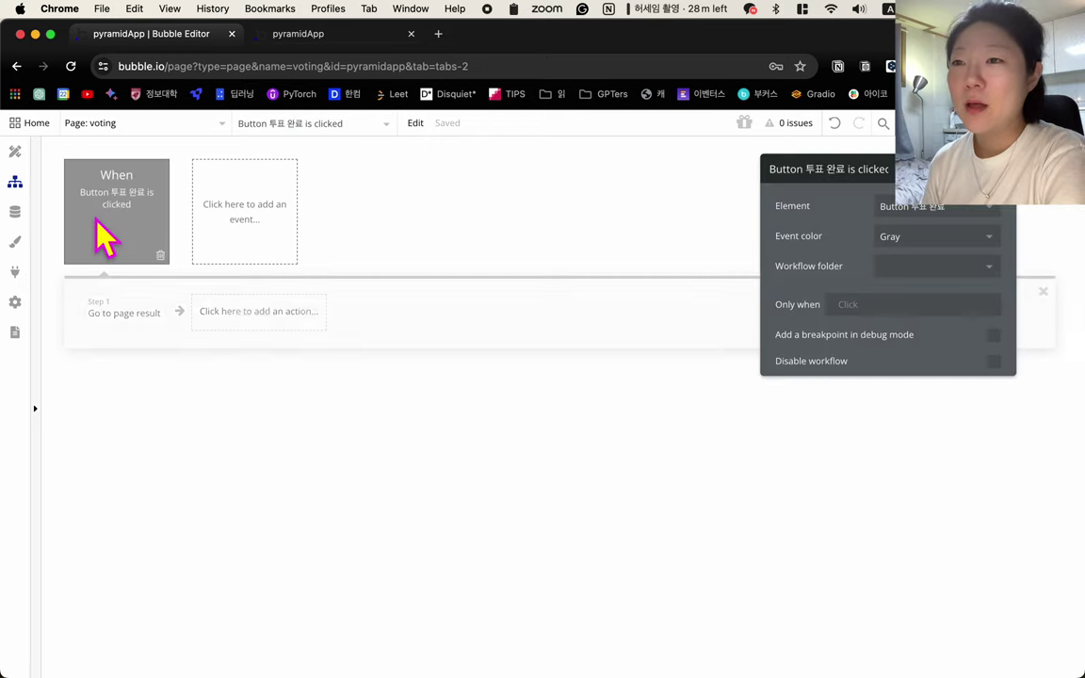
- Add a "Make changes to thing" action after the "Go to page result" step in the 투표 완료 button workflow
click(118, 318)
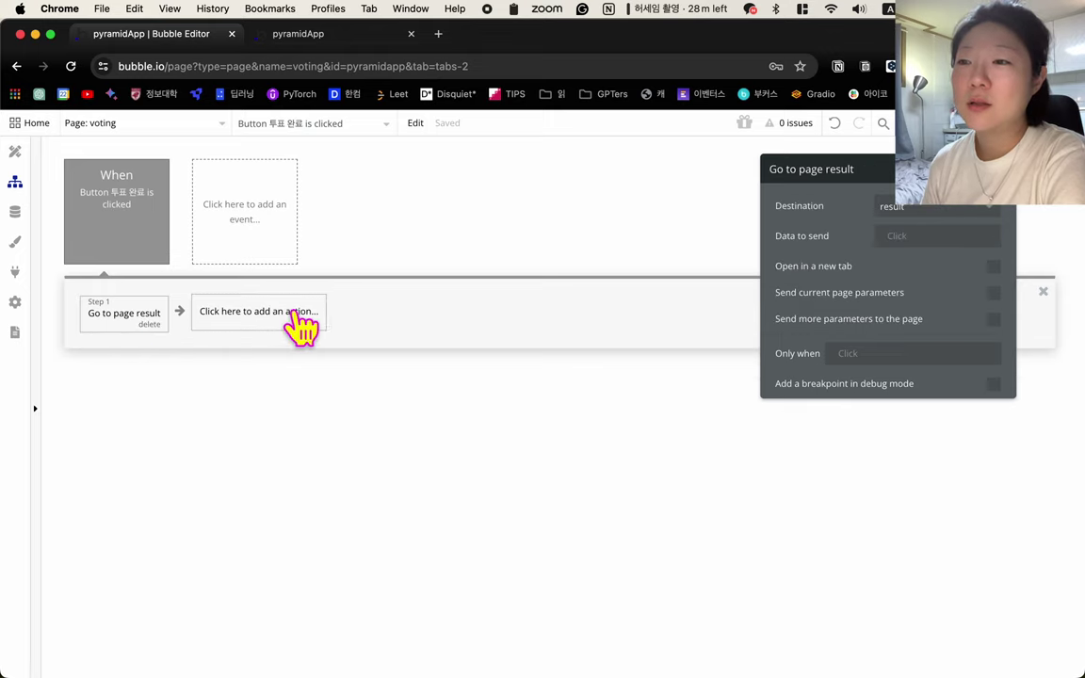
click(243, 320)
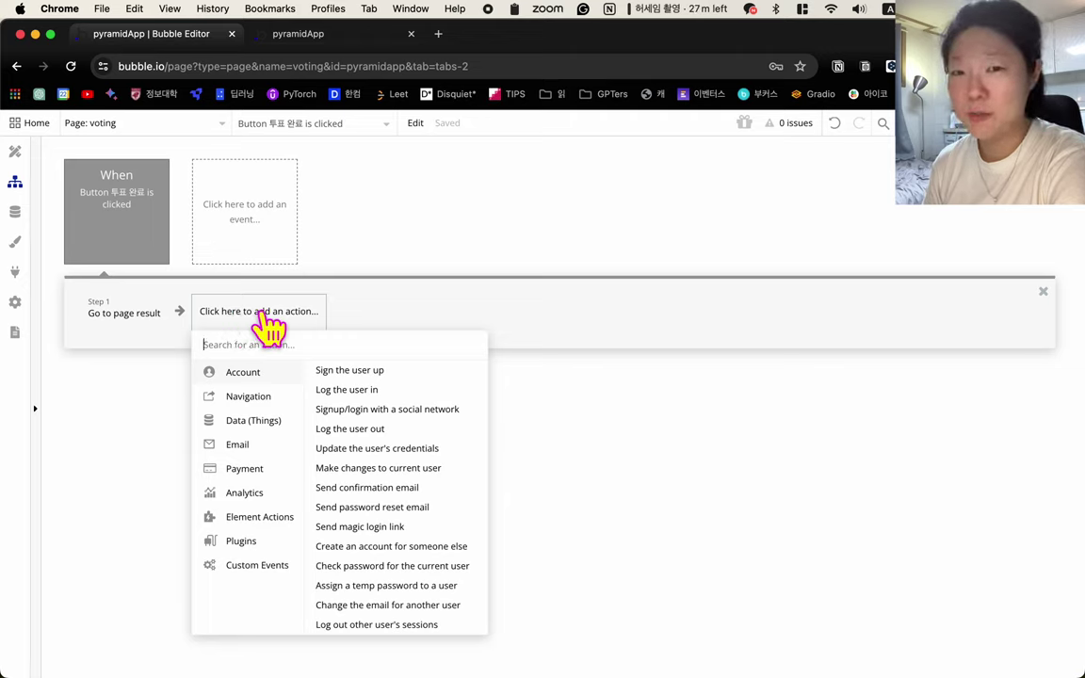
mouse_move(271, 433)
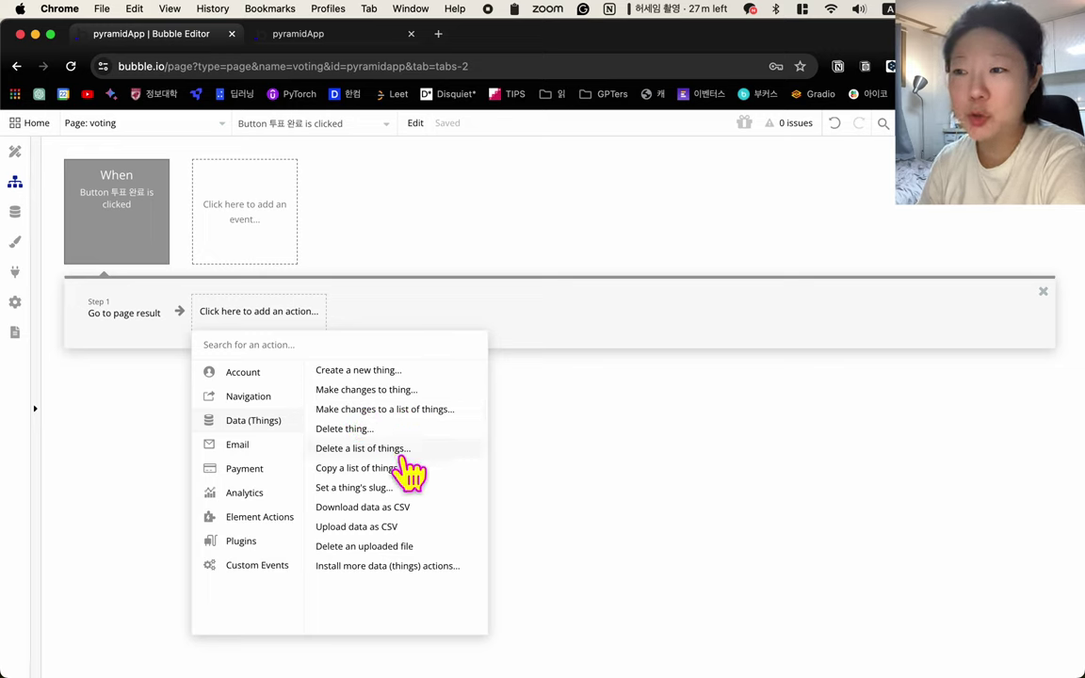
click(414, 390)
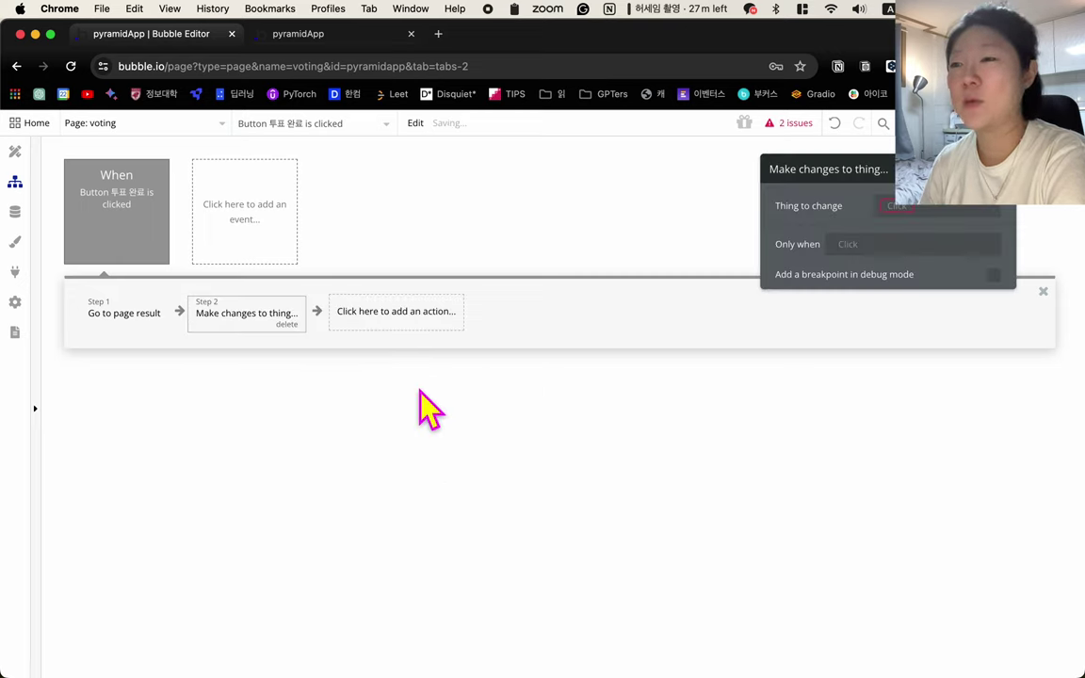
- Set the action's thing to change to a search for the Student data type
click(890, 205)
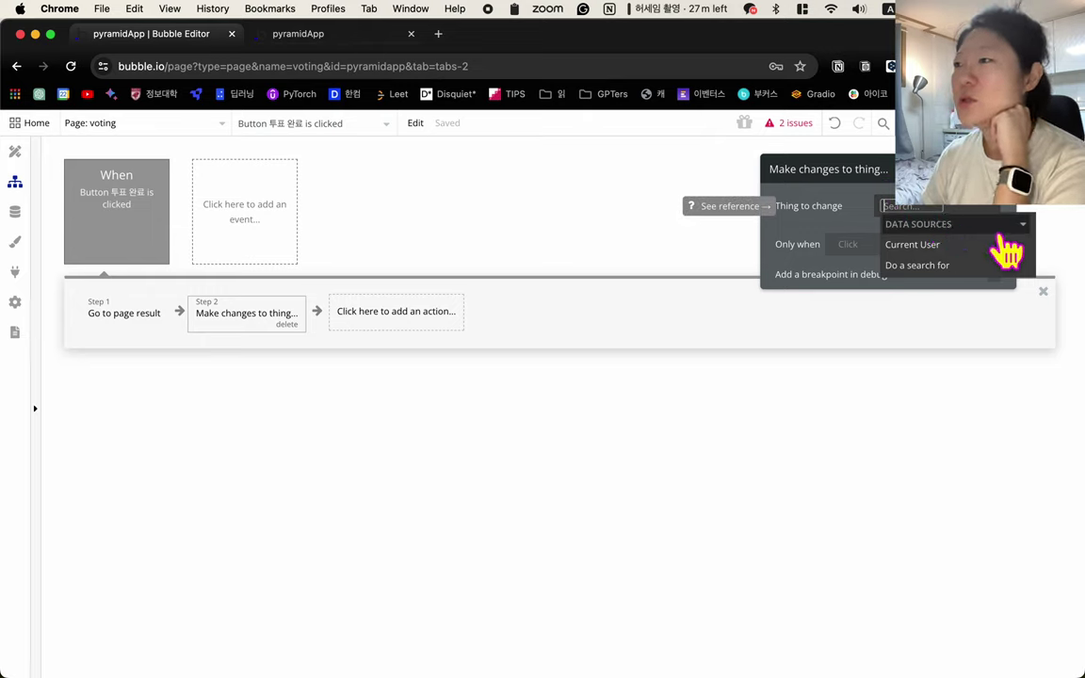
click(942, 266)
click(675, 207)
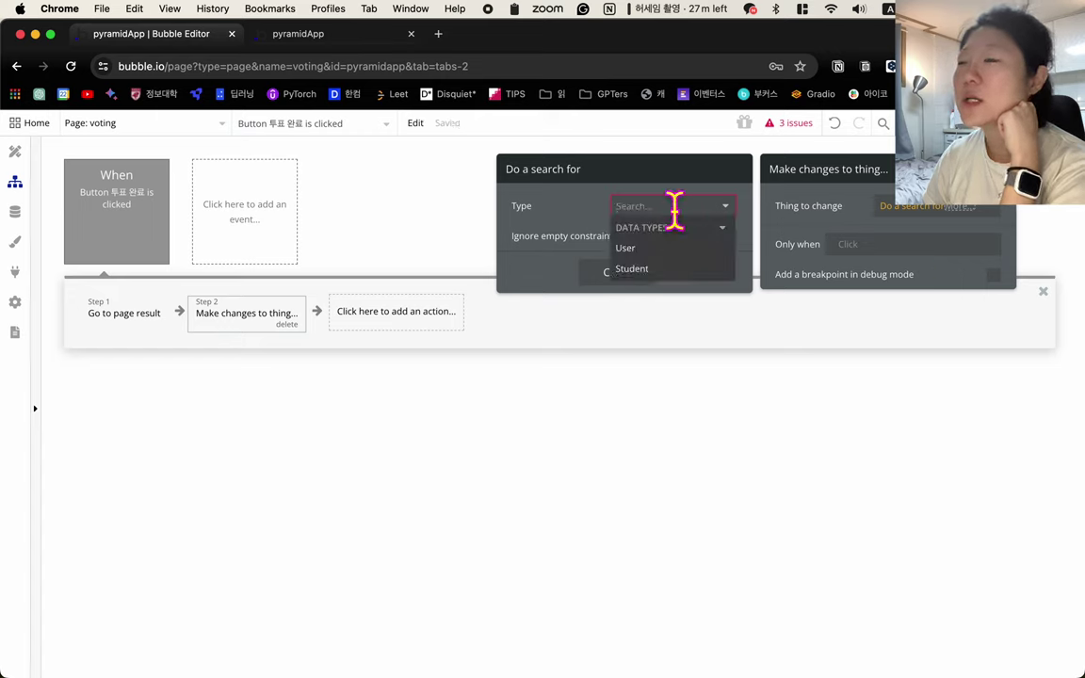
click(675, 269)
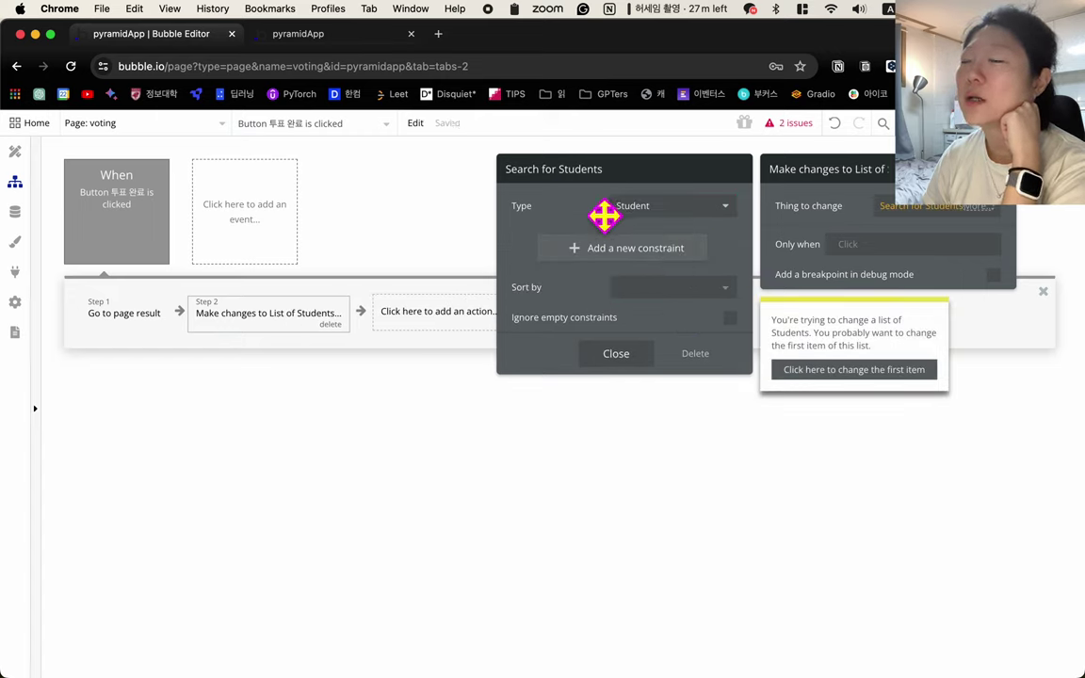
- Add a constraint to the Student search on the name field with the = operator
click(656, 250)
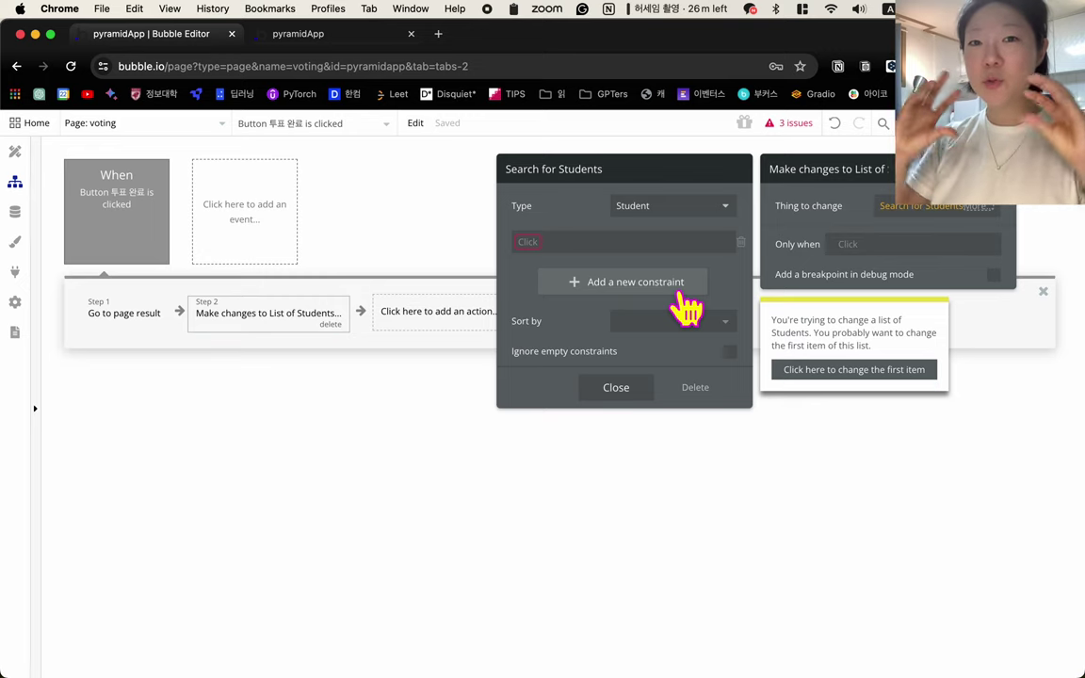
click(521, 242)
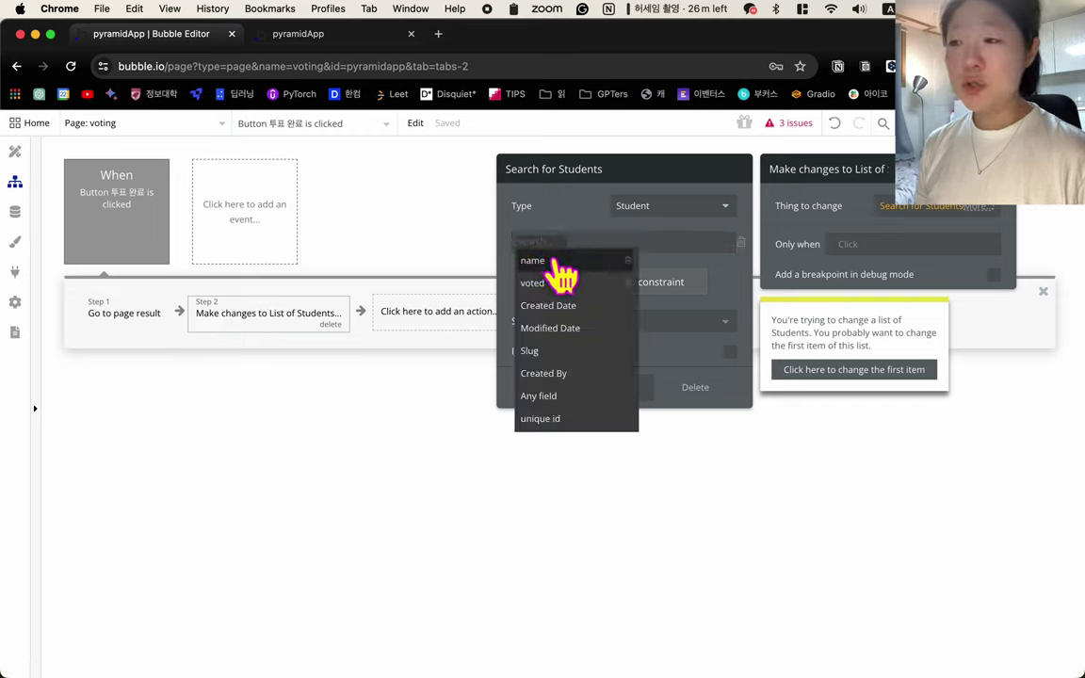
click(560, 263)
click(557, 242)
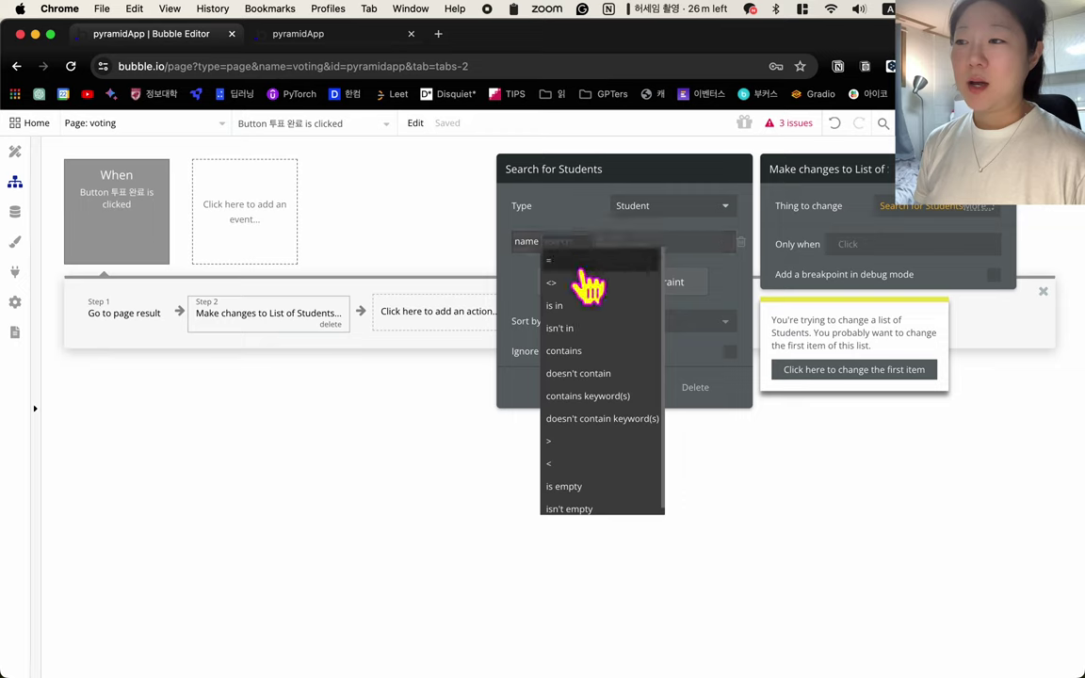
scroll(612, 462, down, 1)
scroll(617, 326, up, 1)
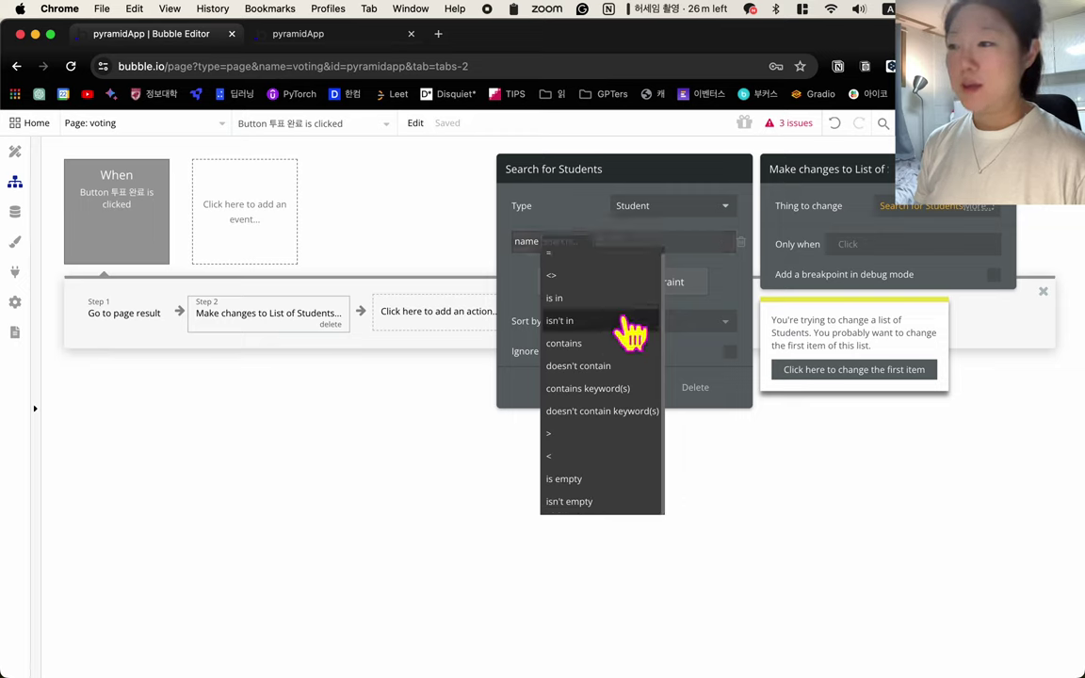
click(606, 263)
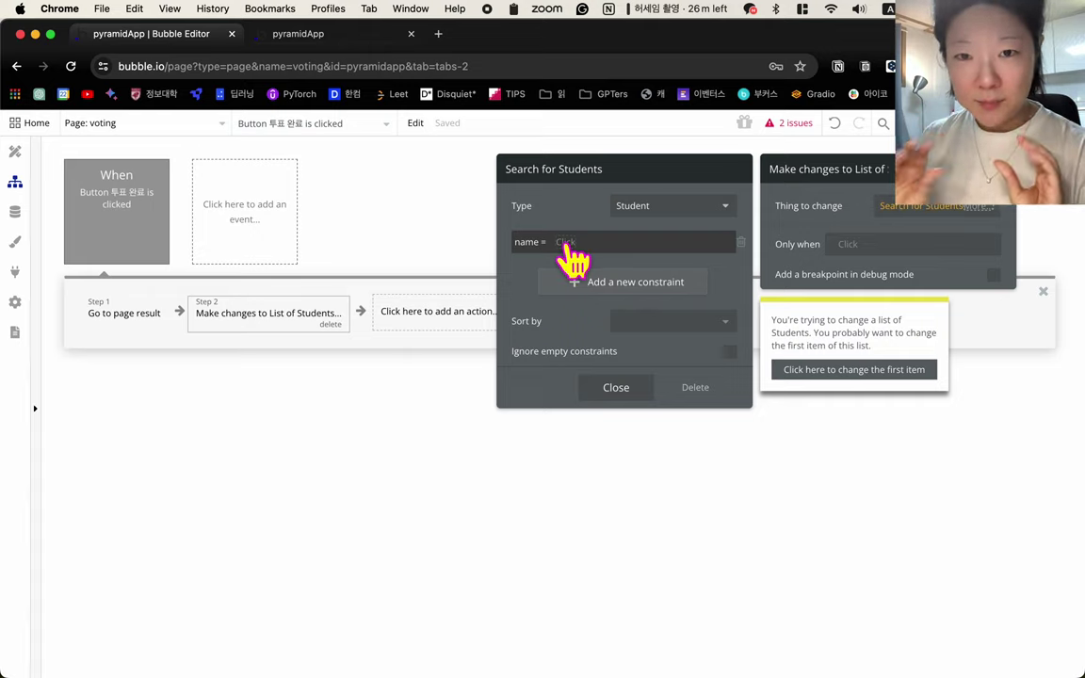
- Set the comparison value of the name constraint to Input A's value
click(565, 242)
scroll(659, 443, down, 5)
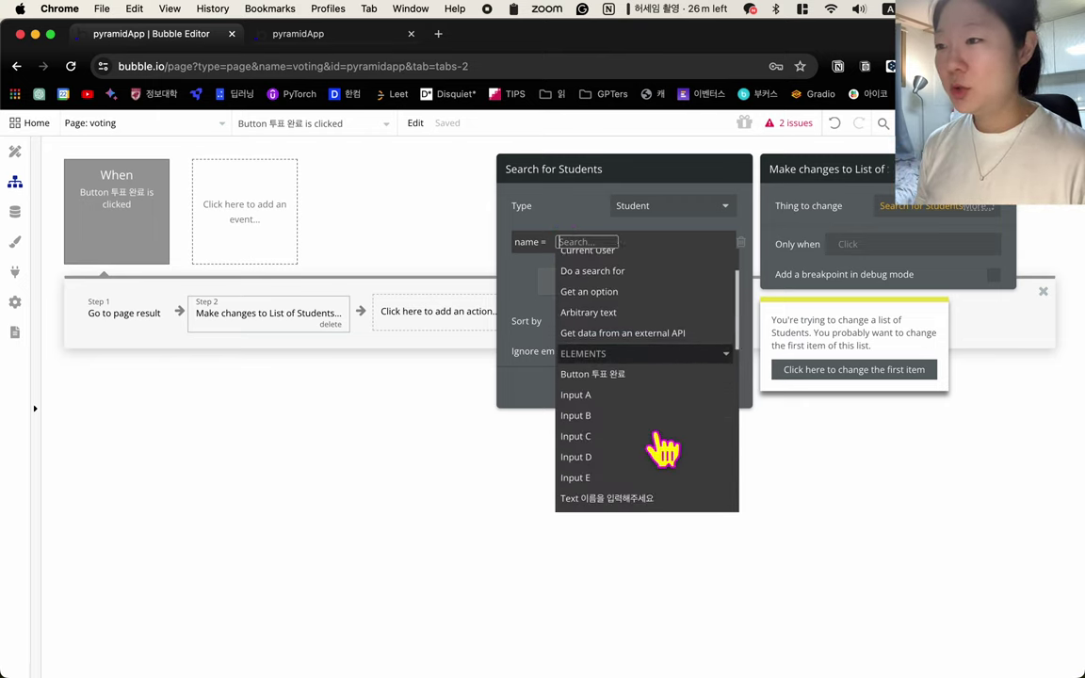
scroll(663, 452, up, 3)
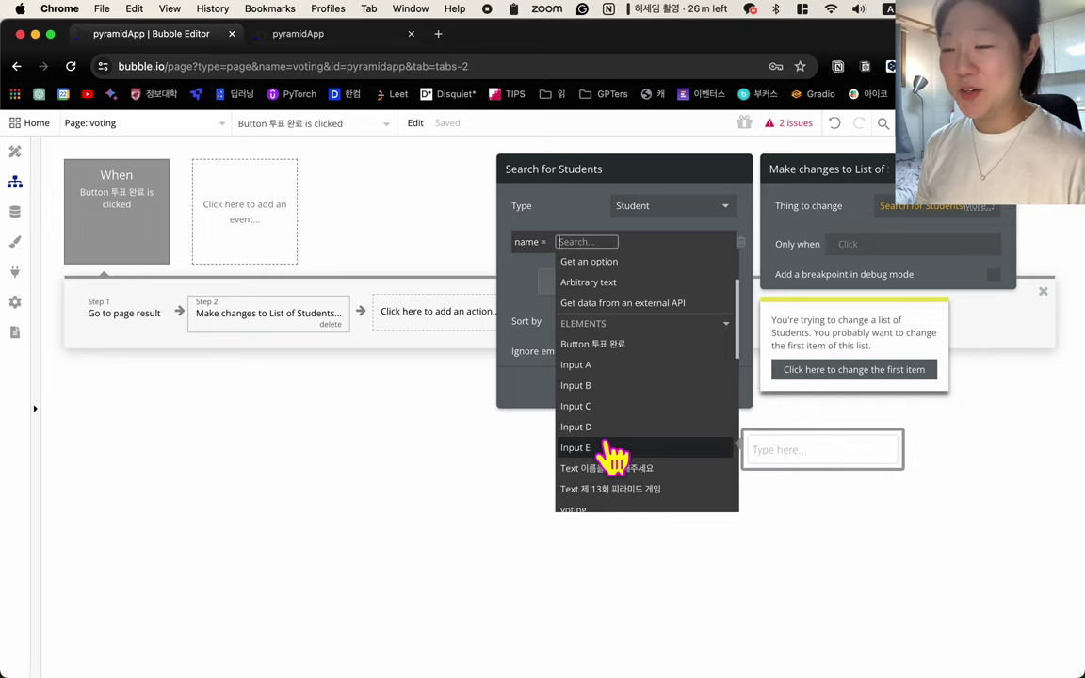
mouse_move(676, 373)
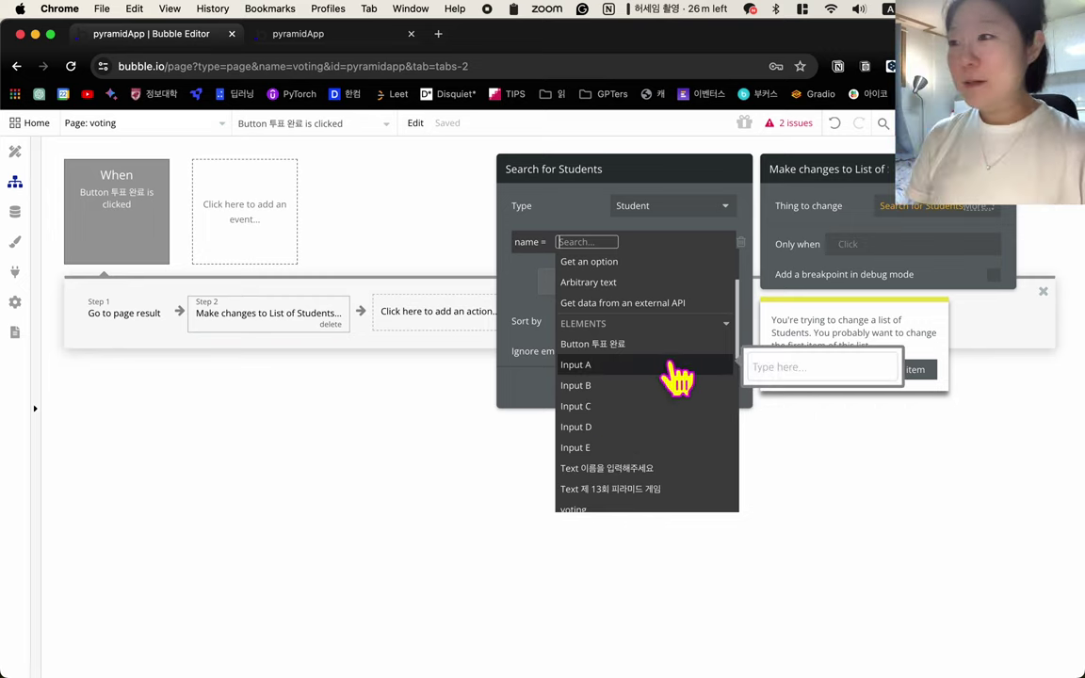
click(593, 366)
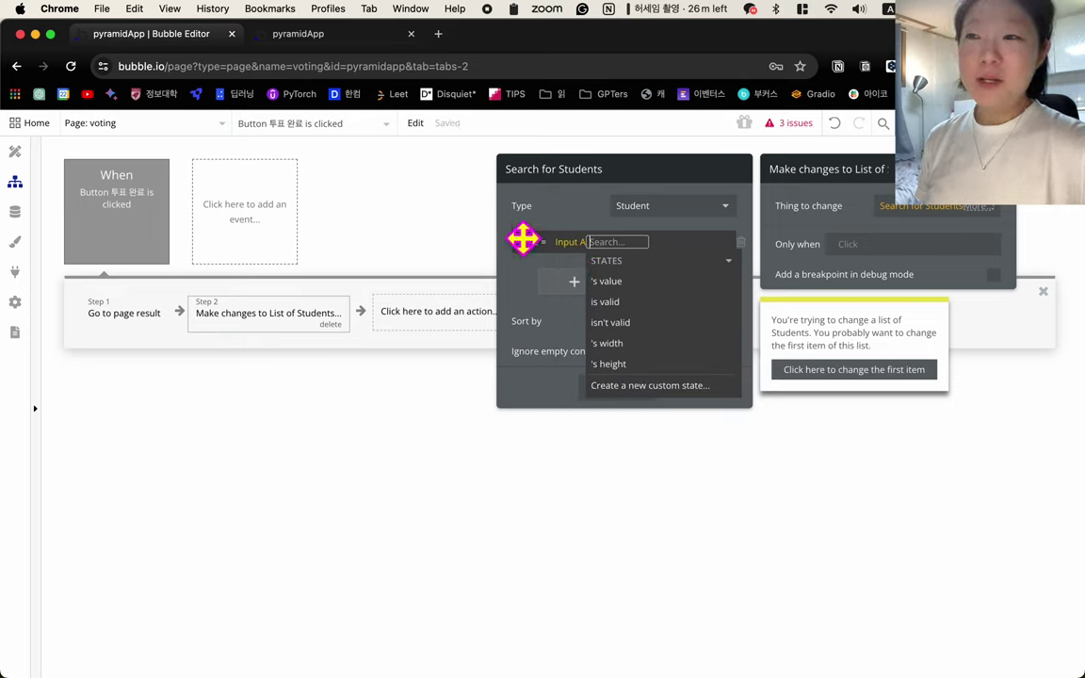
click(560, 204)
click(582, 243)
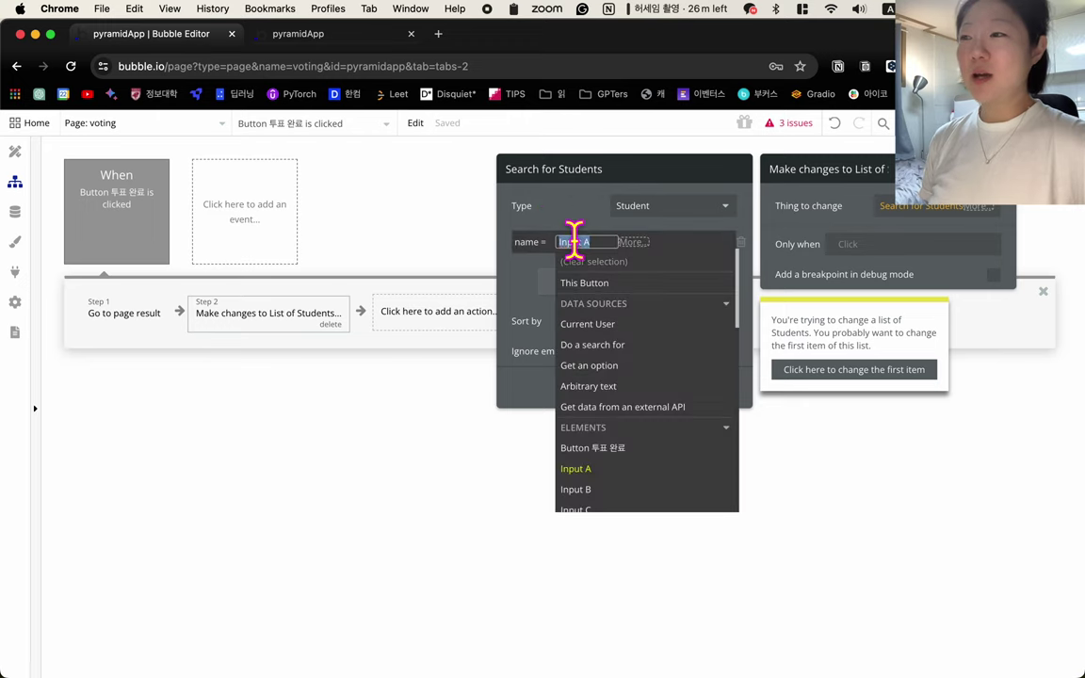
click(604, 466)
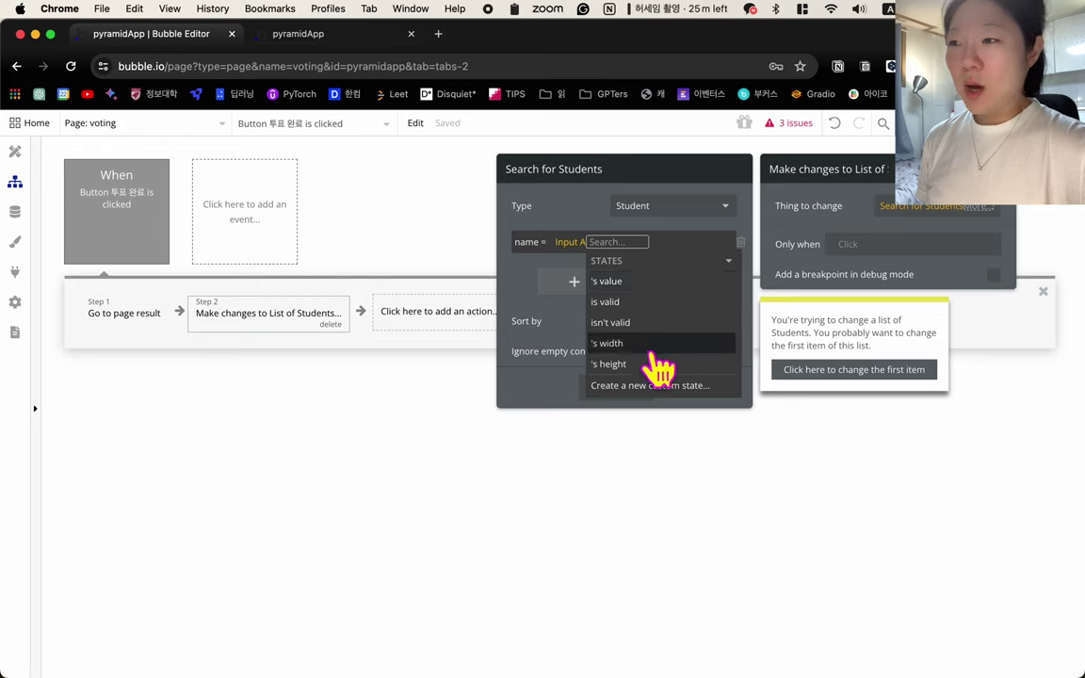
click(682, 283)
click(520, 297)
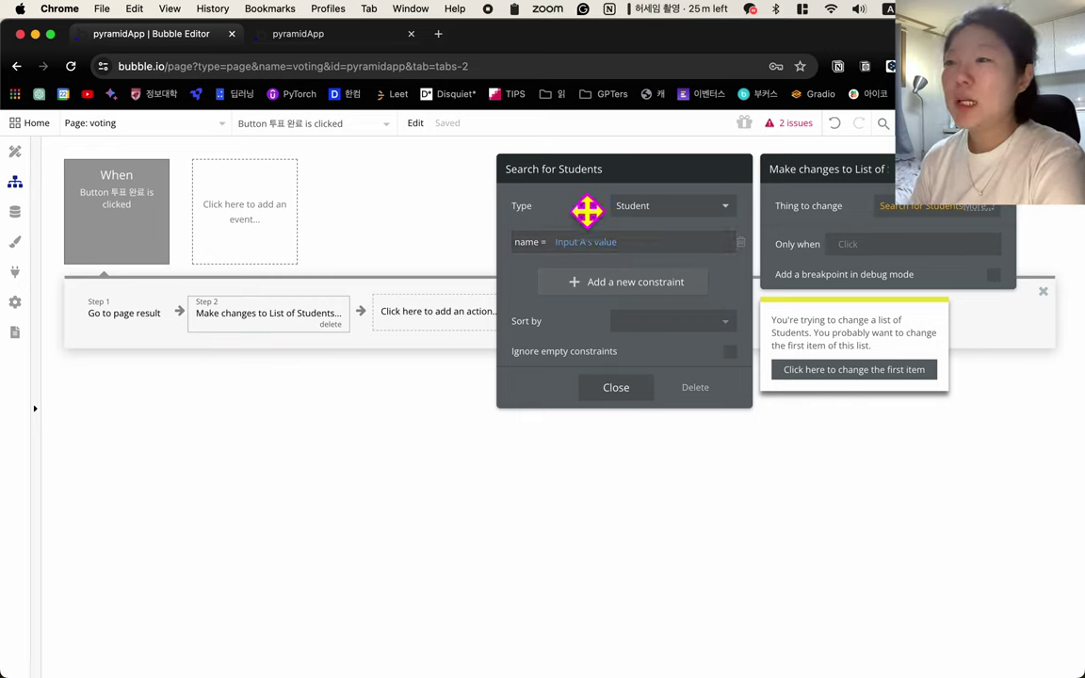
- Check the Student search's sort options and name constraint, and close the search settings
click(640, 322)
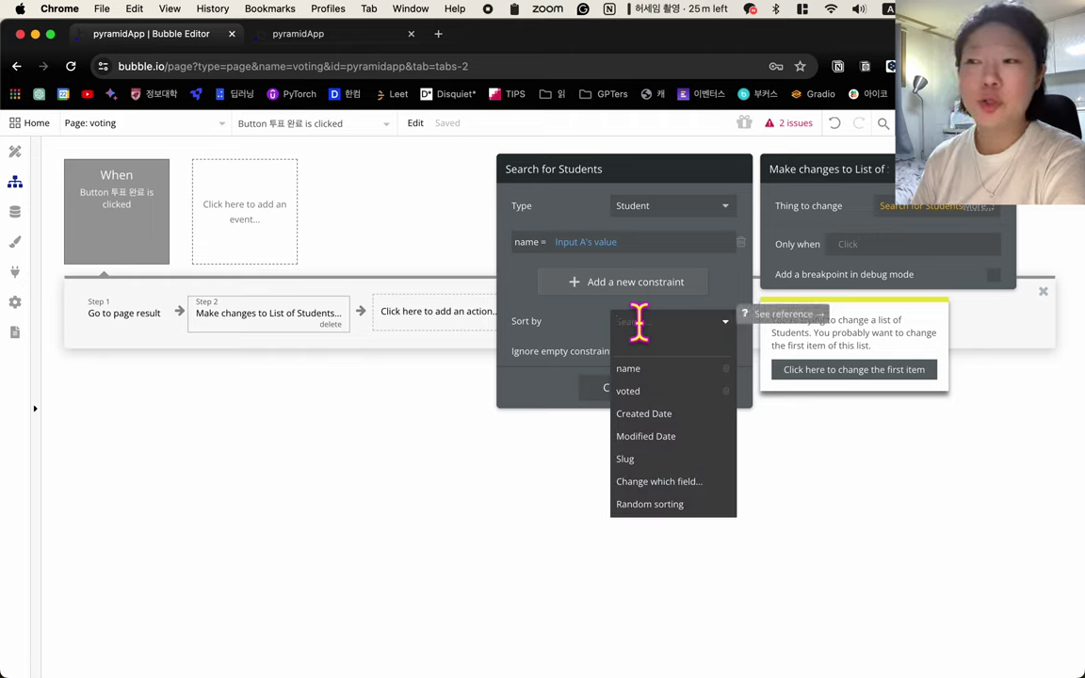
click(568, 318)
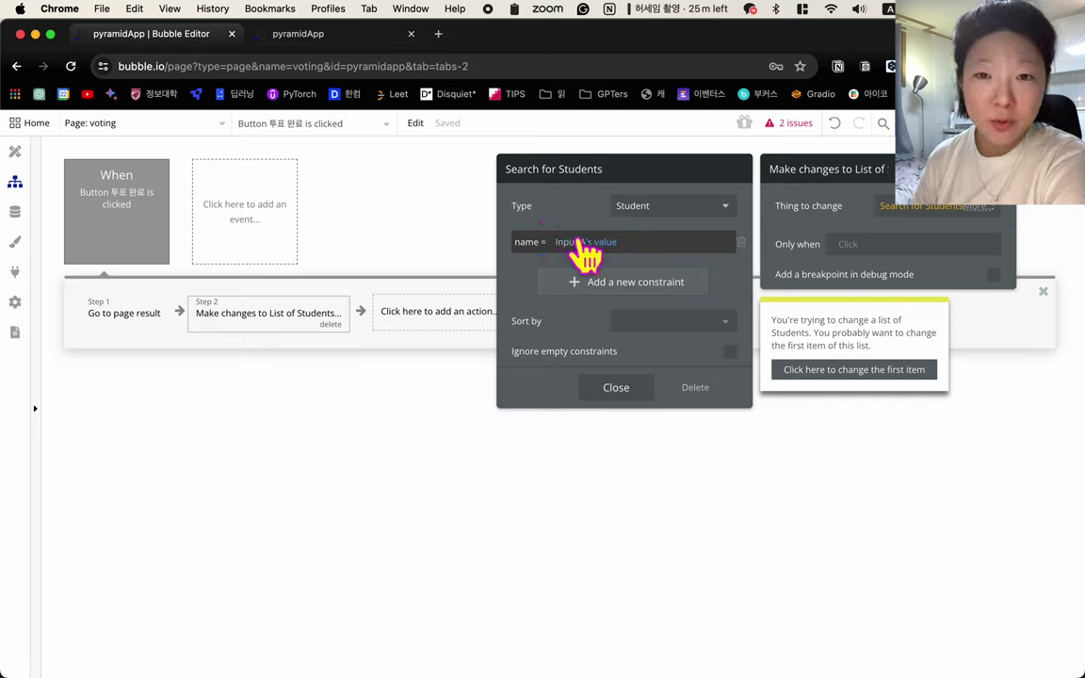
click(633, 387)
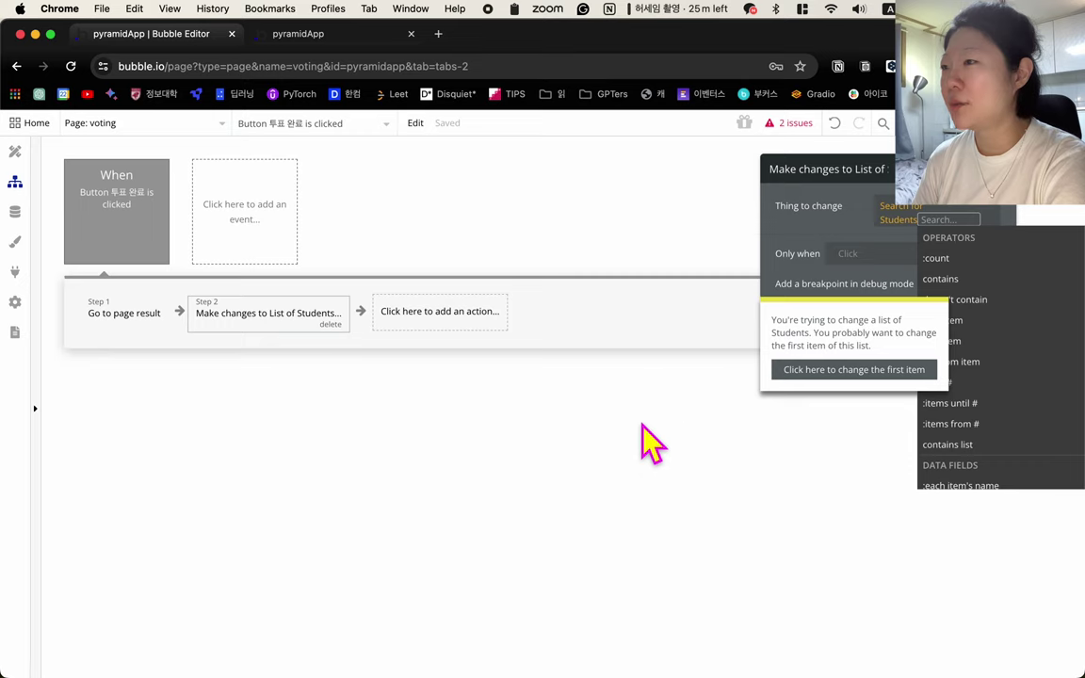
click(636, 400)
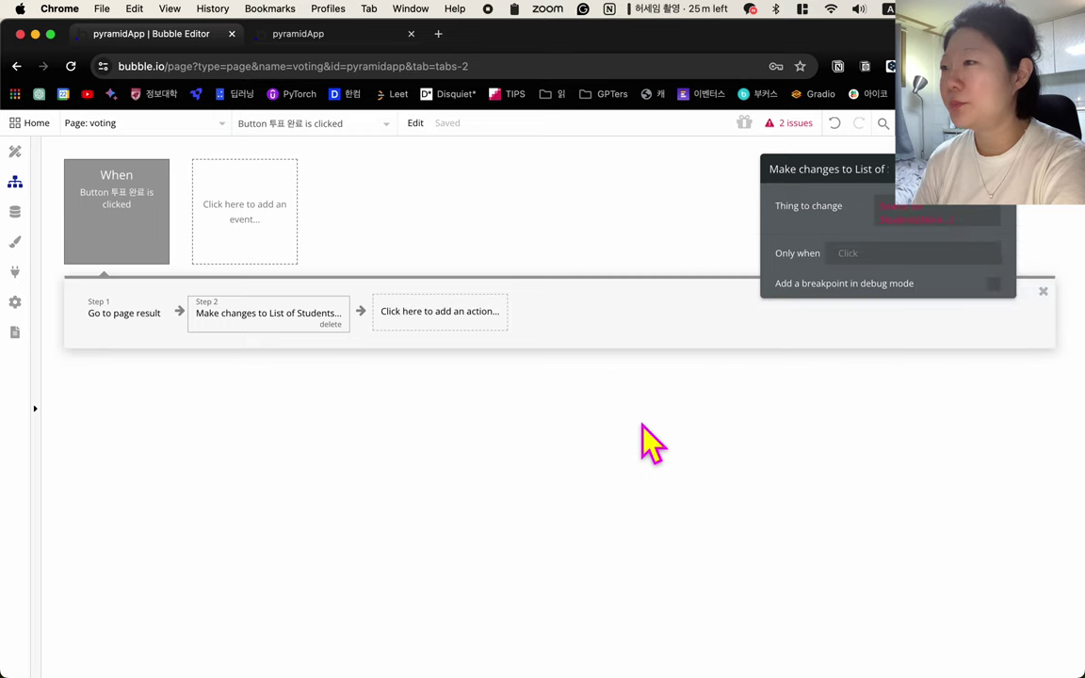
click(910, 217)
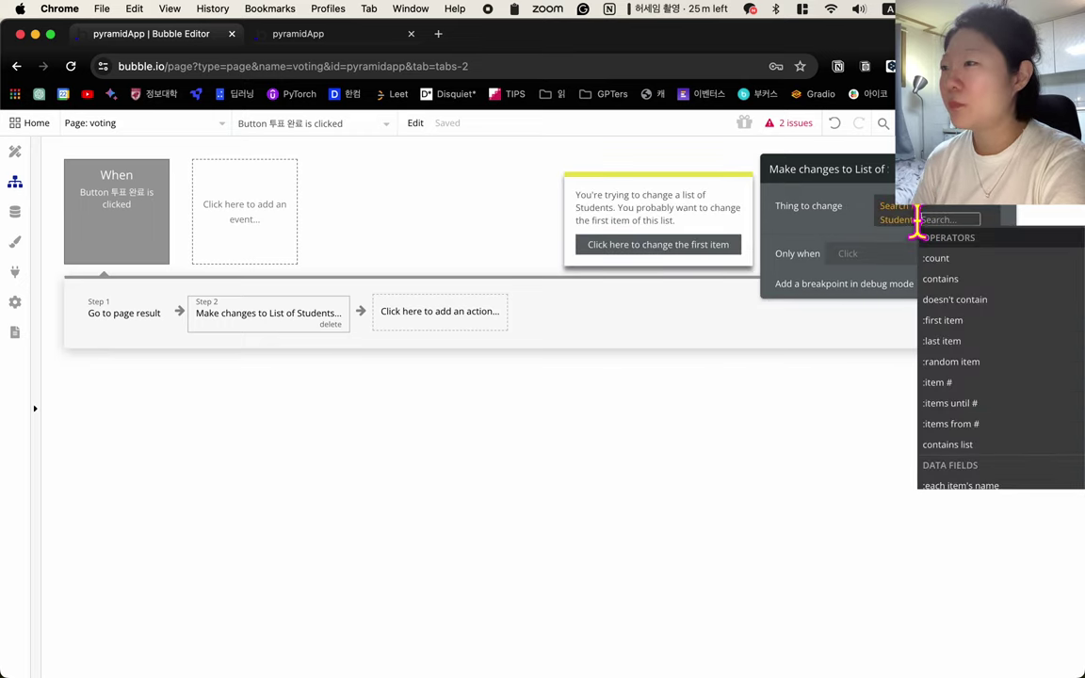
click(913, 219)
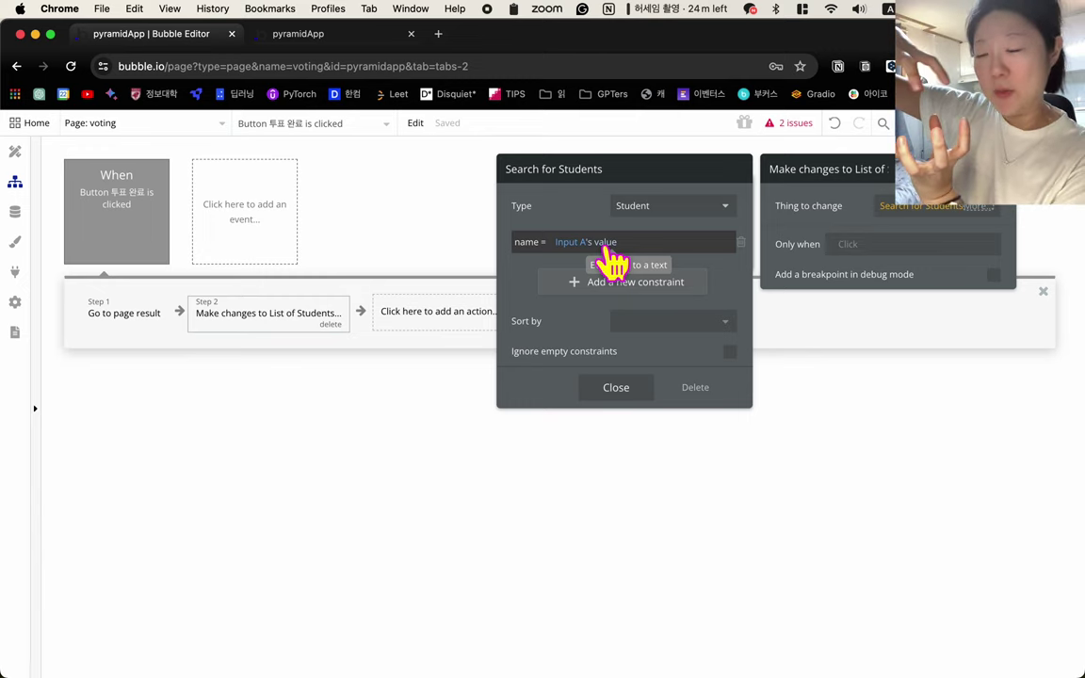
click(616, 387)
- Restrict the thing to change to the first item of the Student search
click(923, 207)
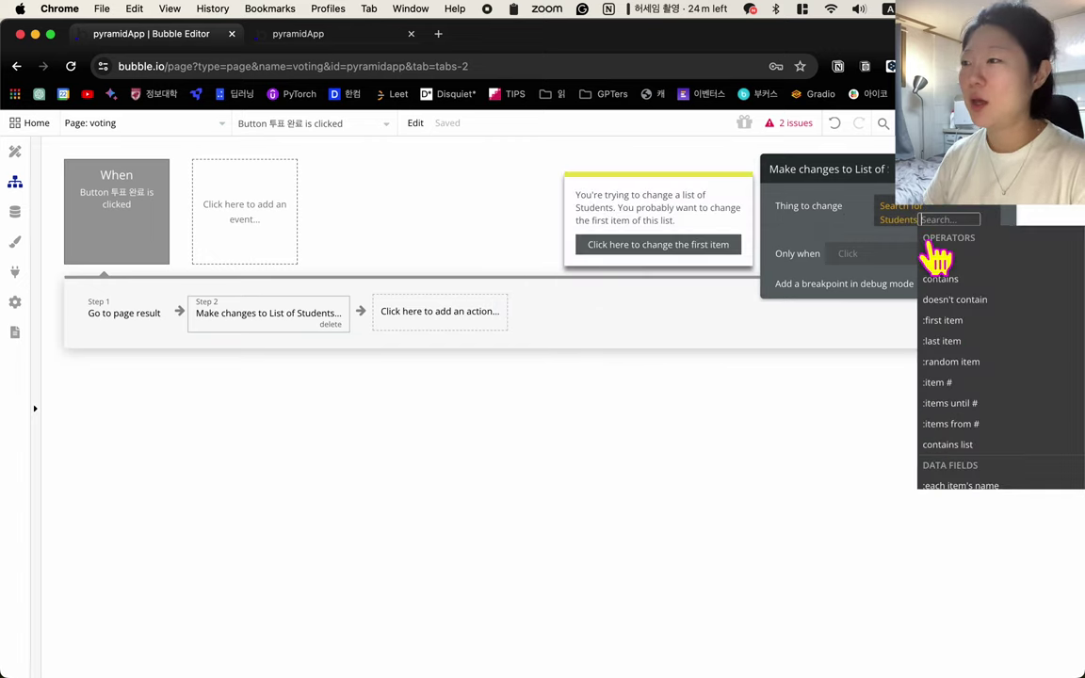
click(1022, 325)
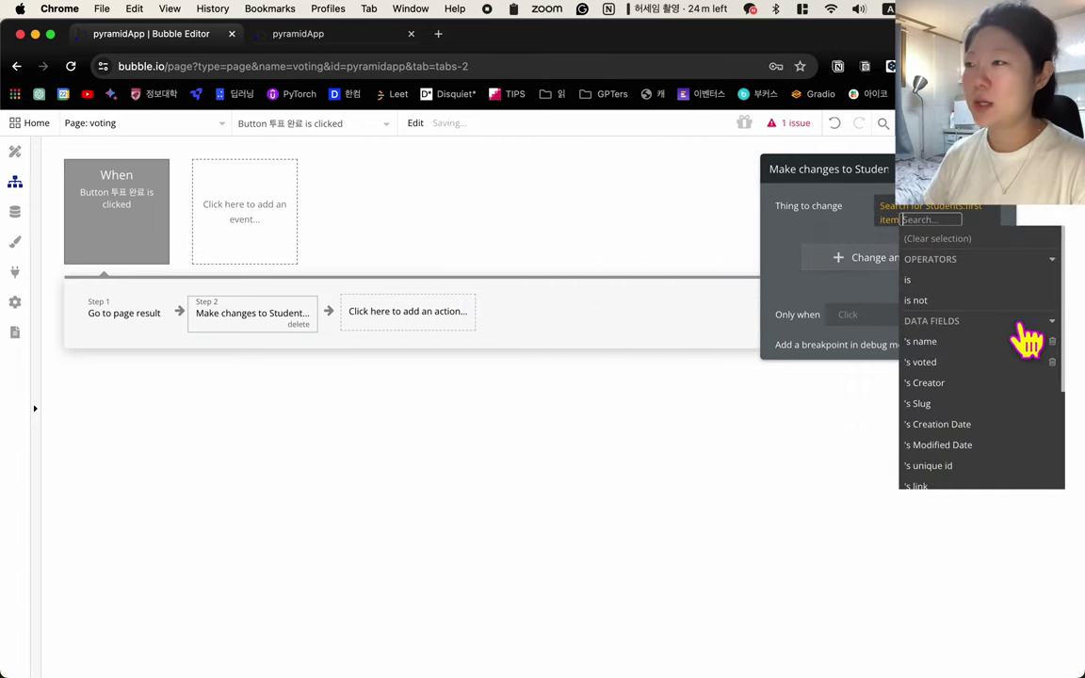
click(803, 221)
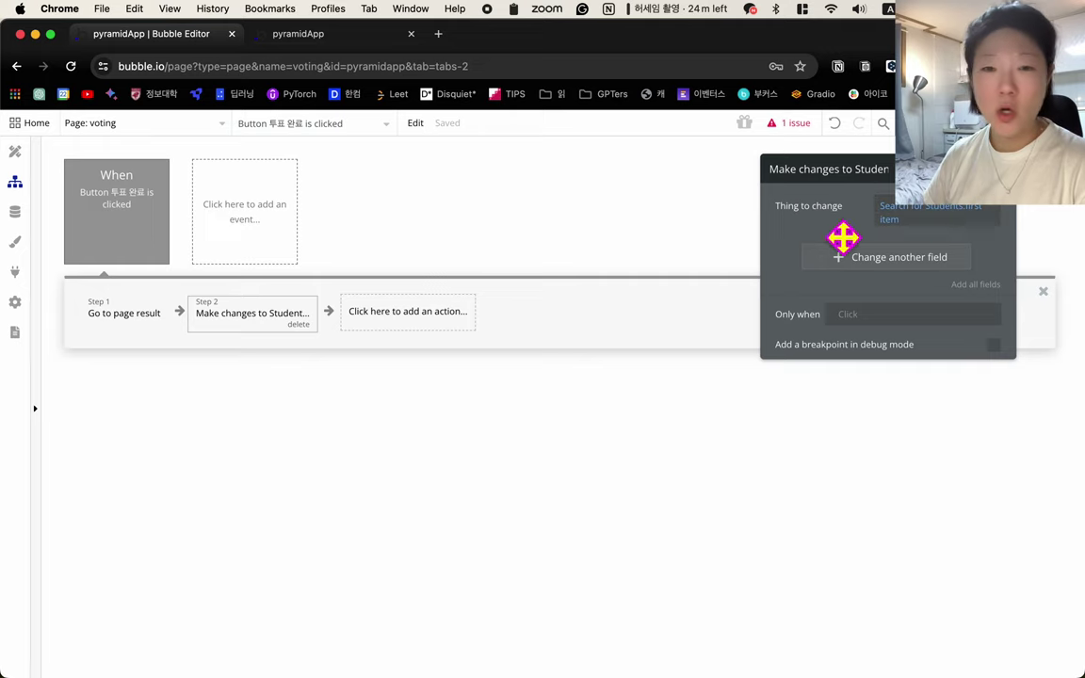
- Add the voted field to the Student change action, set it to This Student's voted + 1, and close the action's settings
click(912, 258)
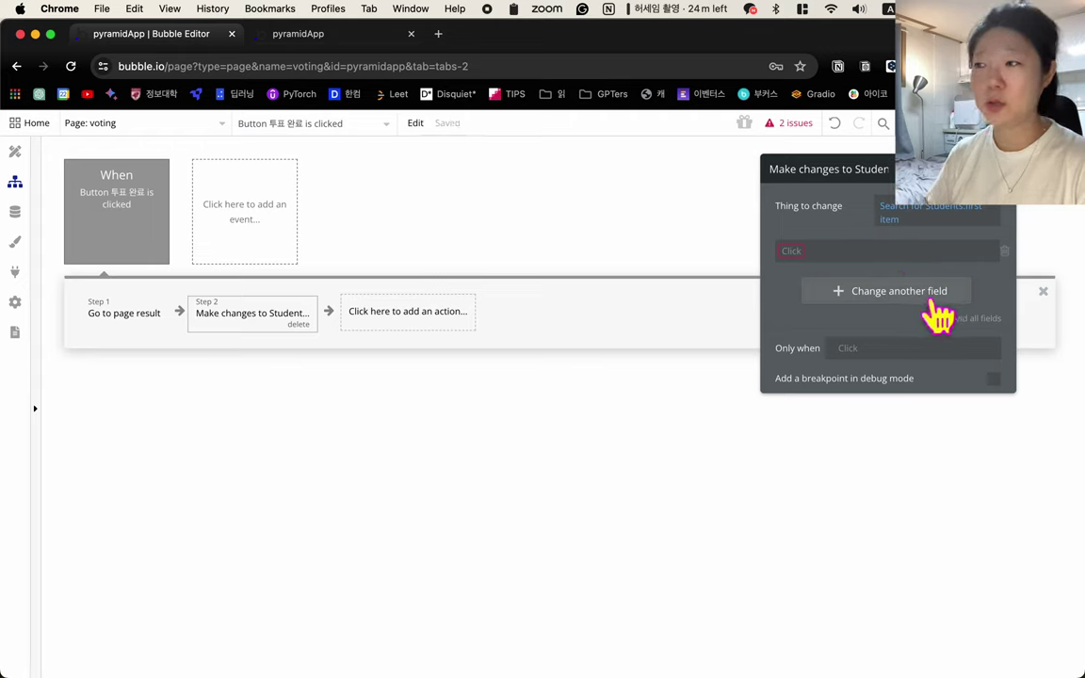
click(791, 253)
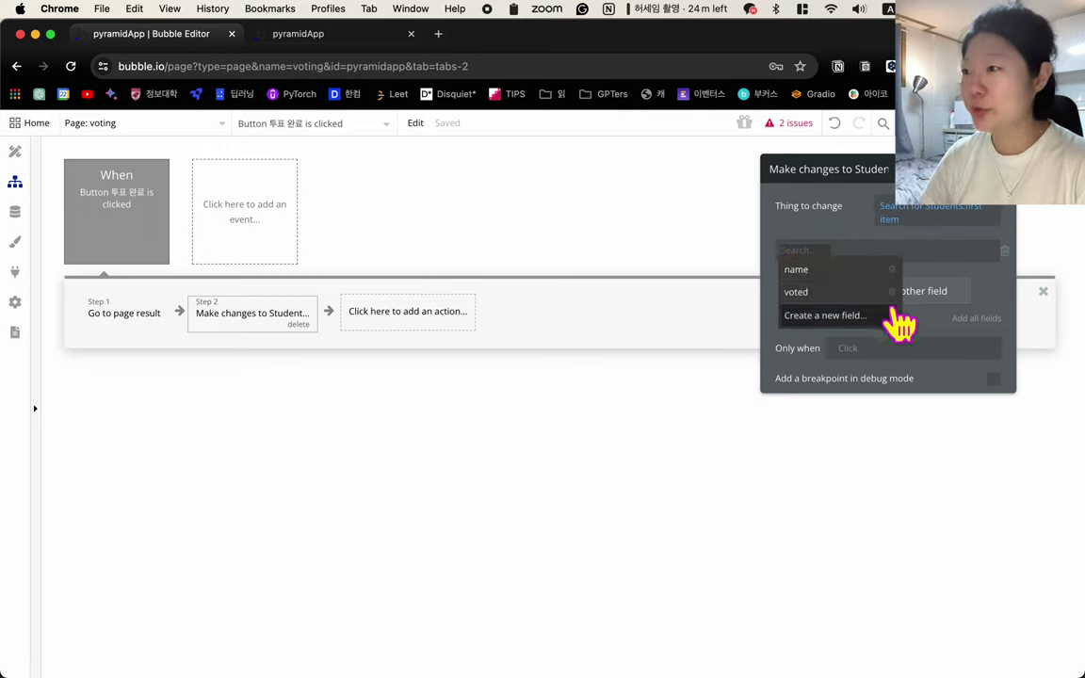
click(826, 294)
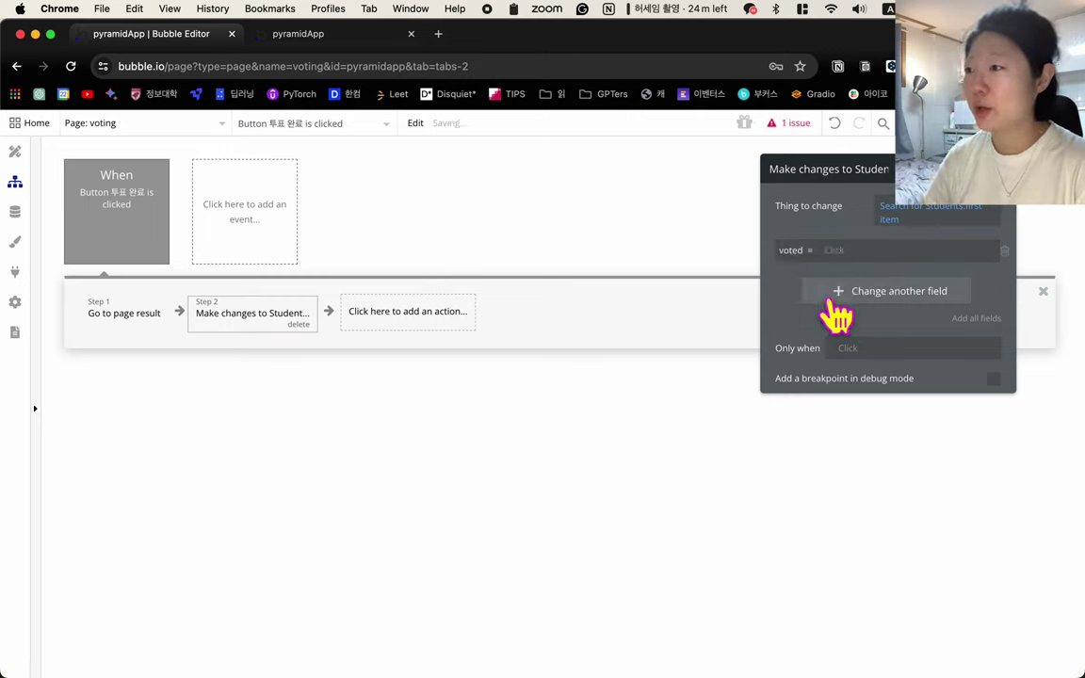
click(836, 250)
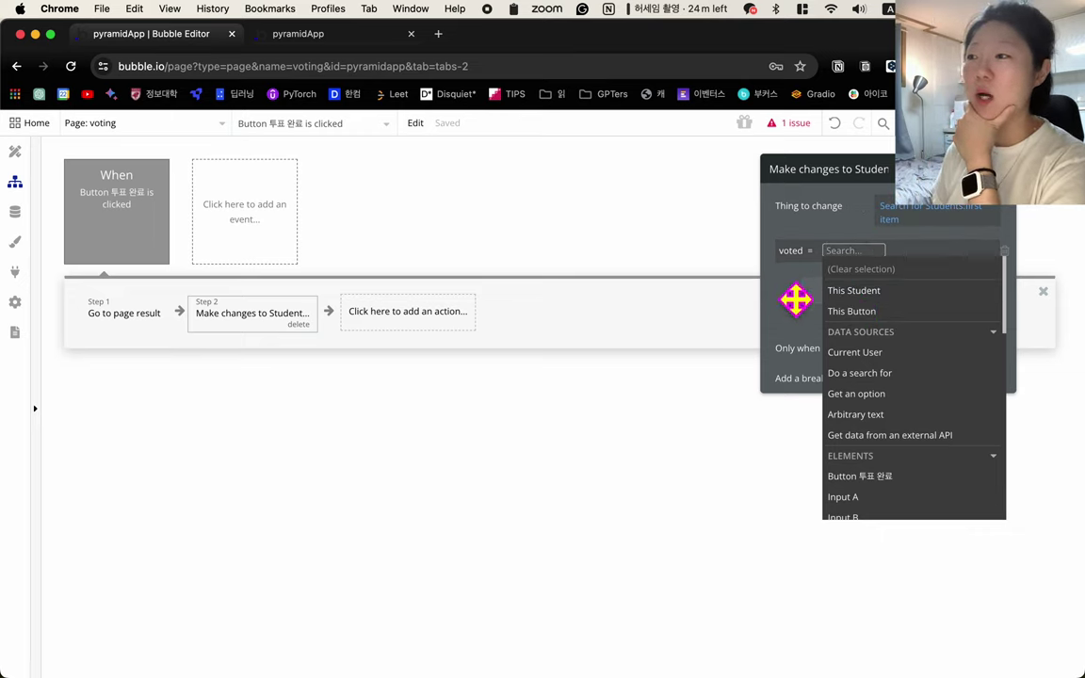
click(853, 290)
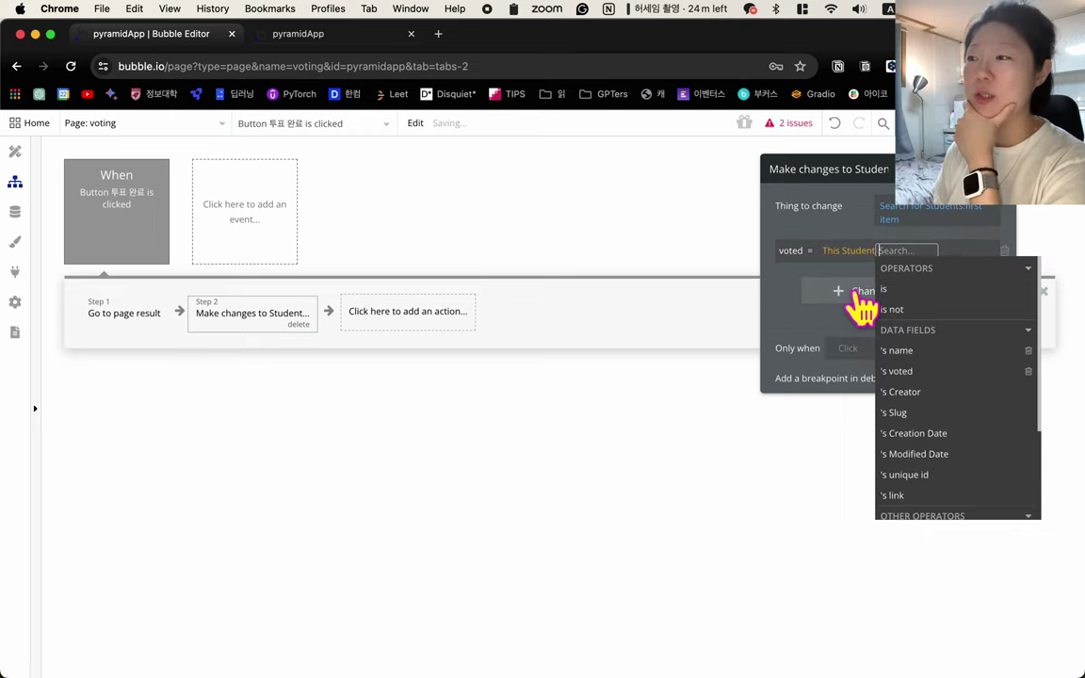
click(961, 371)
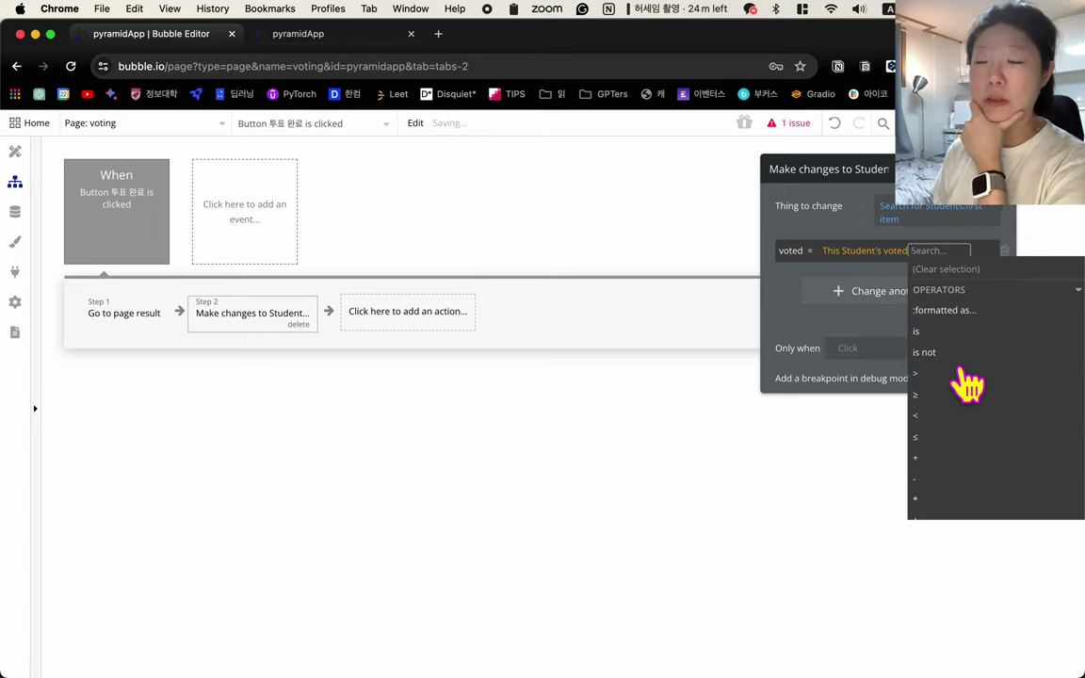
click(970, 462)
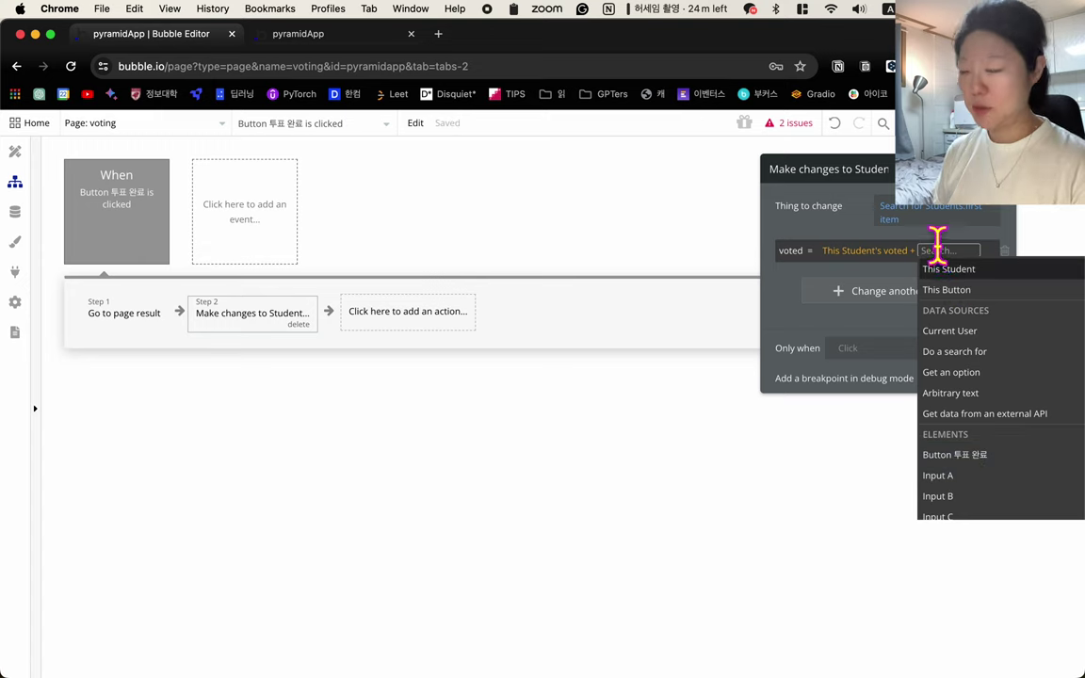
text(1)
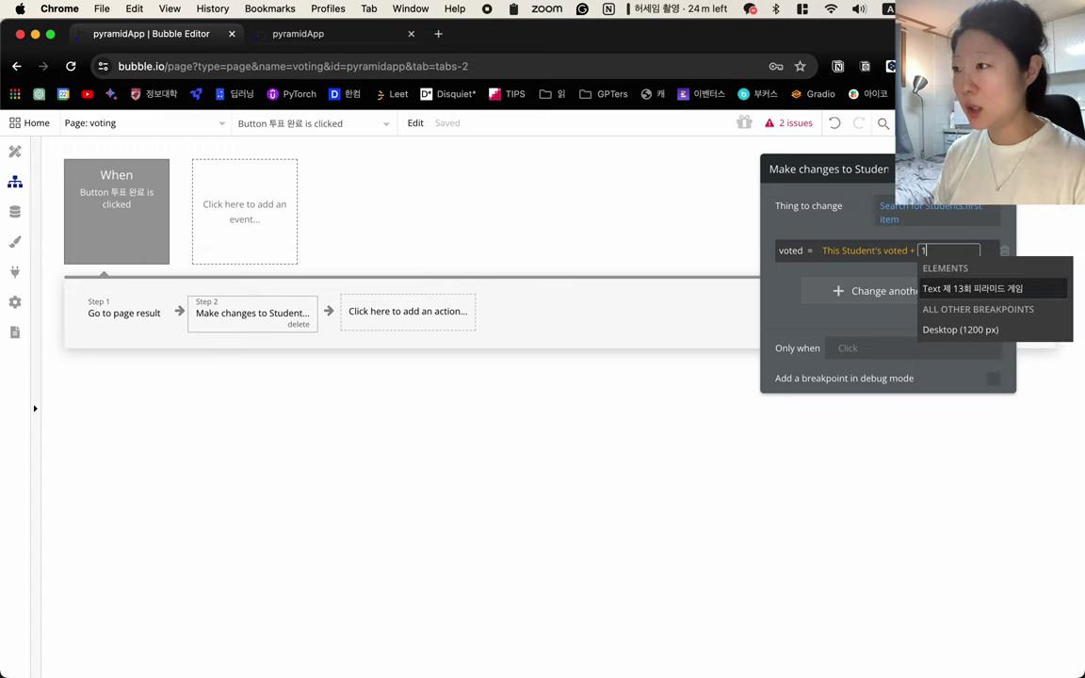
click(848, 221)
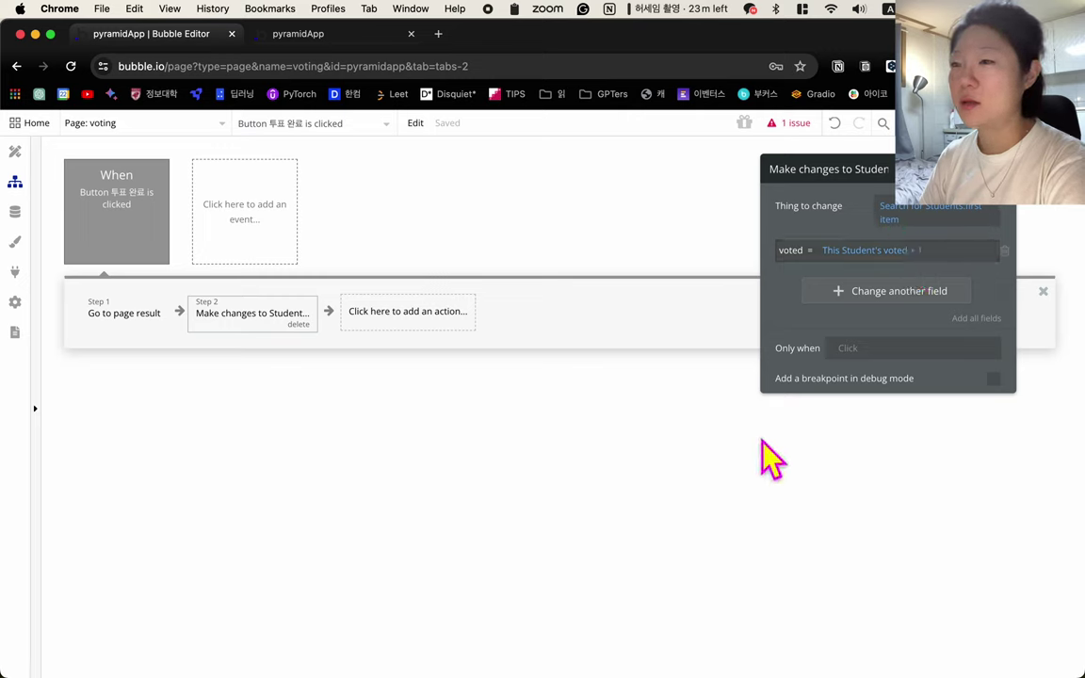
click(1004, 169)
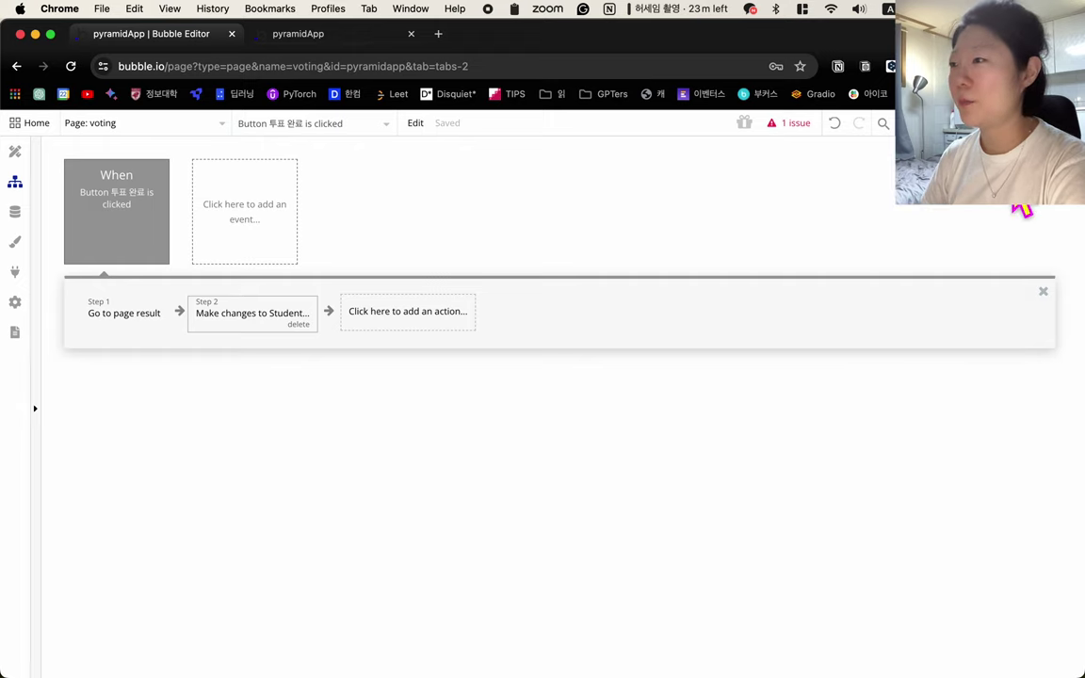
- Review the Student change action and the voting page's input fields, and reopen the 투표 완료 button workflow
click(280, 320)
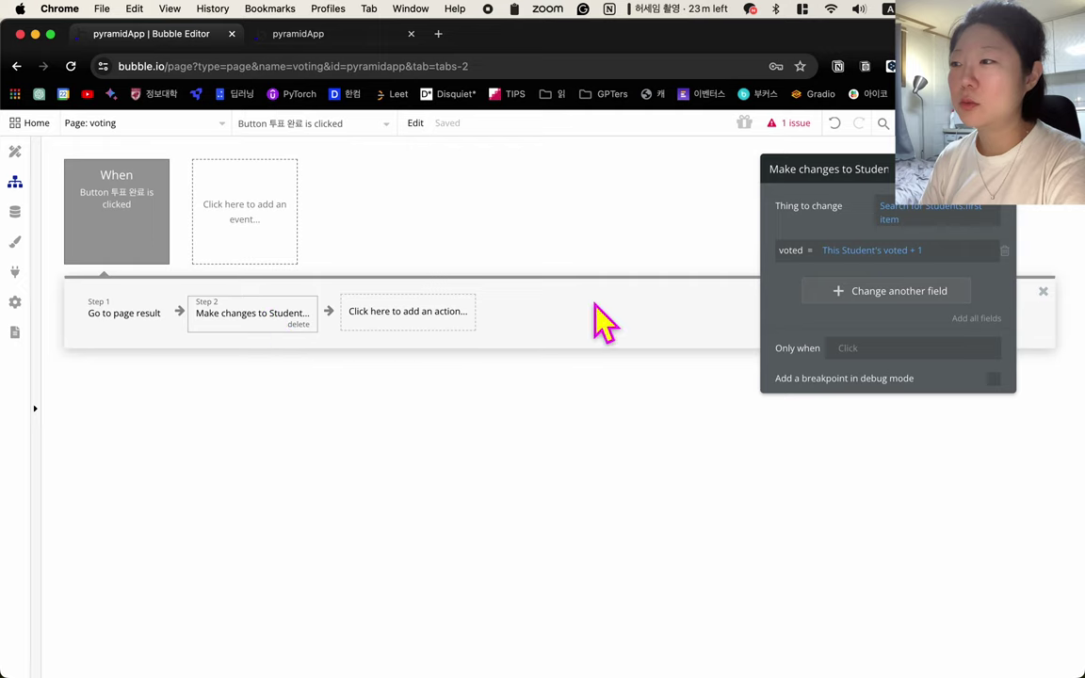
click(1020, 208)
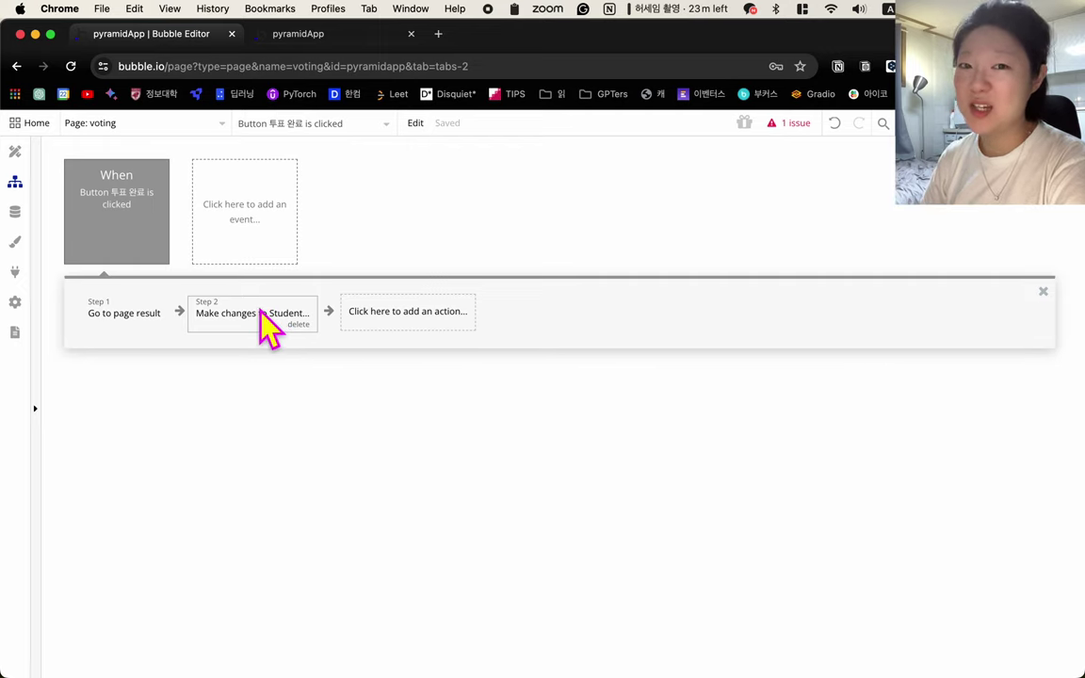
click(149, 123)
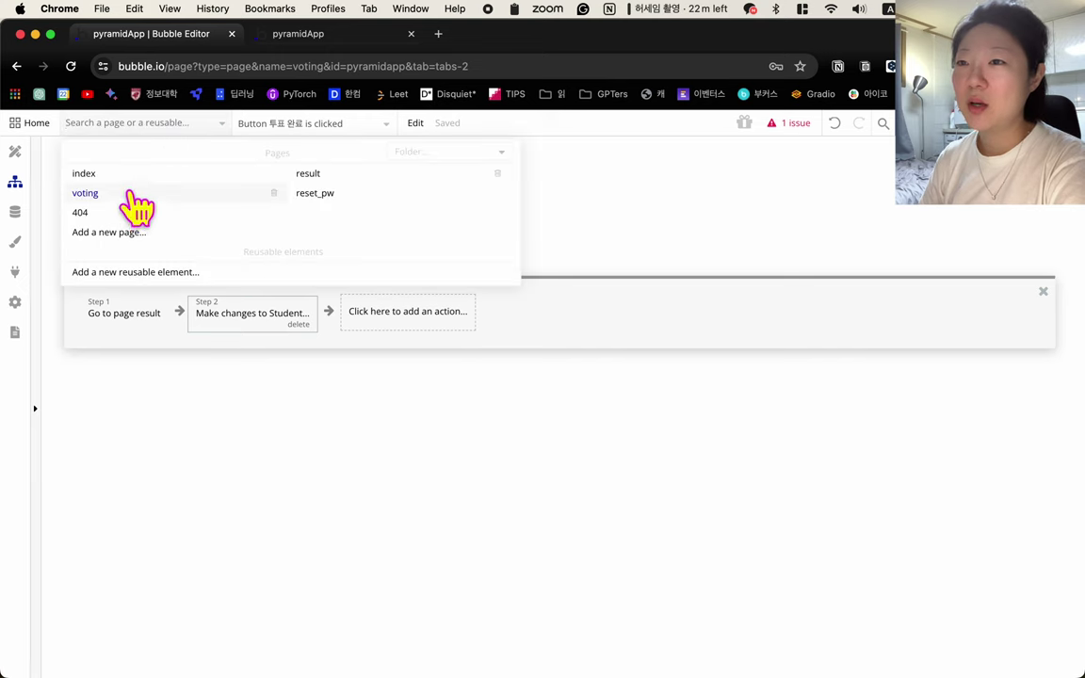
click(86, 193)
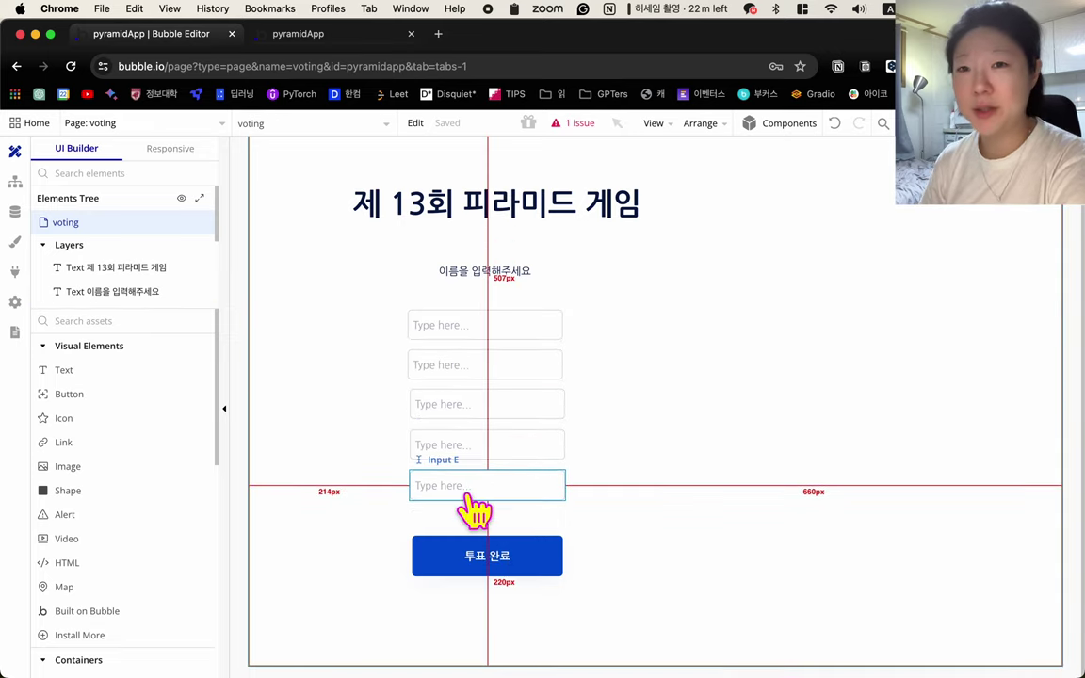
click(15, 183)
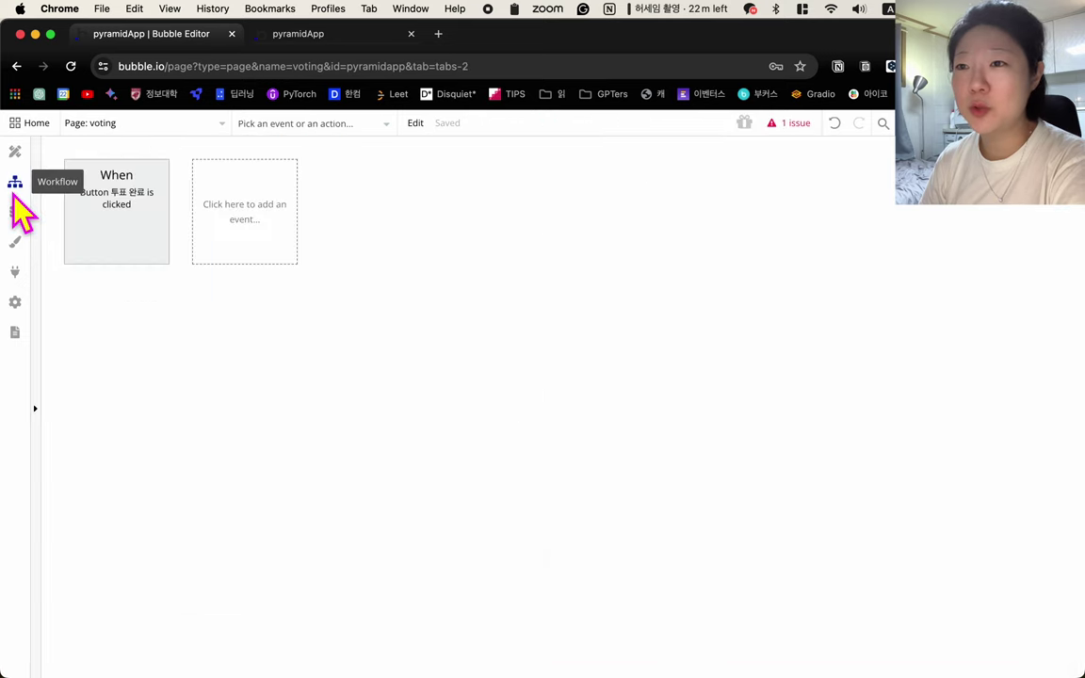
click(89, 228)
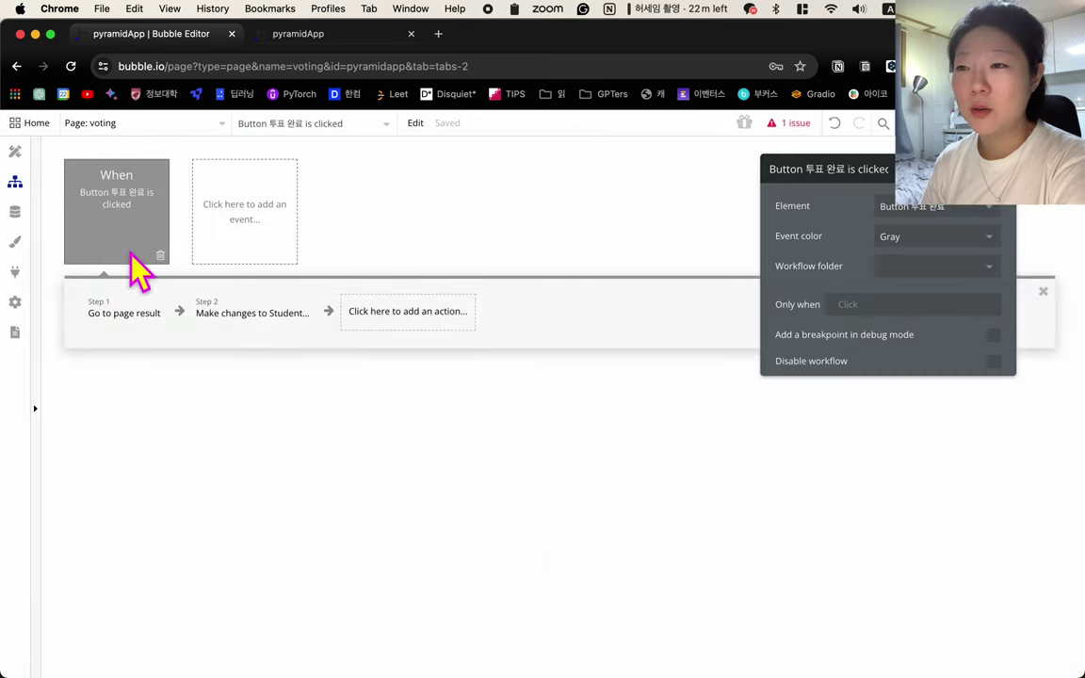
click(143, 320)
- Copy the step 2 Make changes to Student action and paste four copies of it into the workflow
click(234, 314)
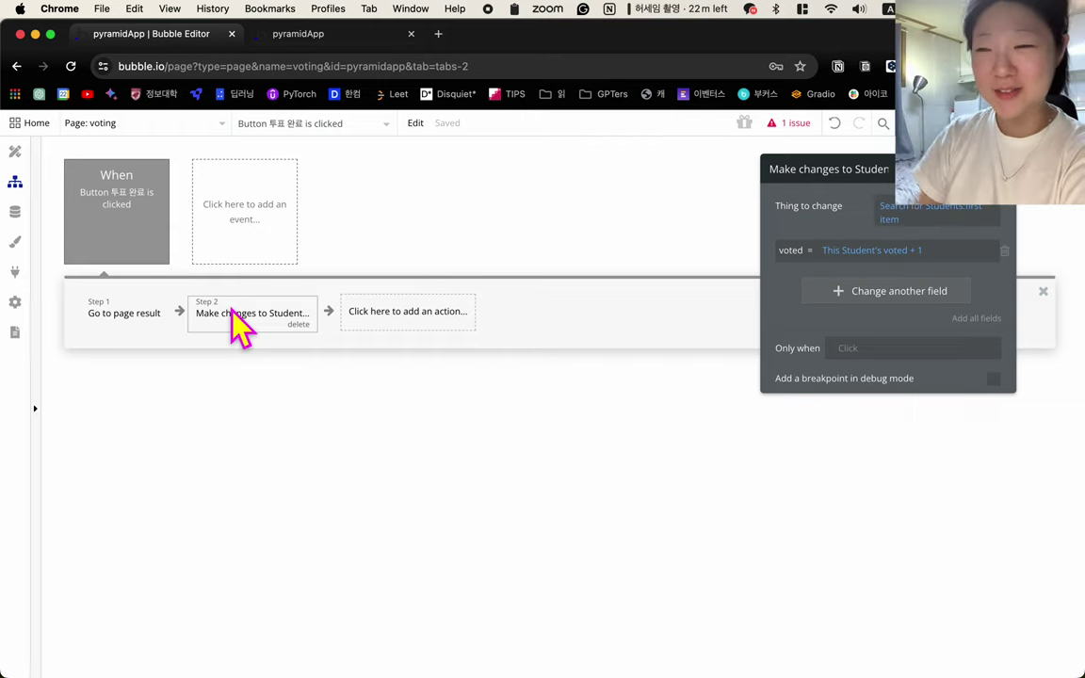
click(262, 328)
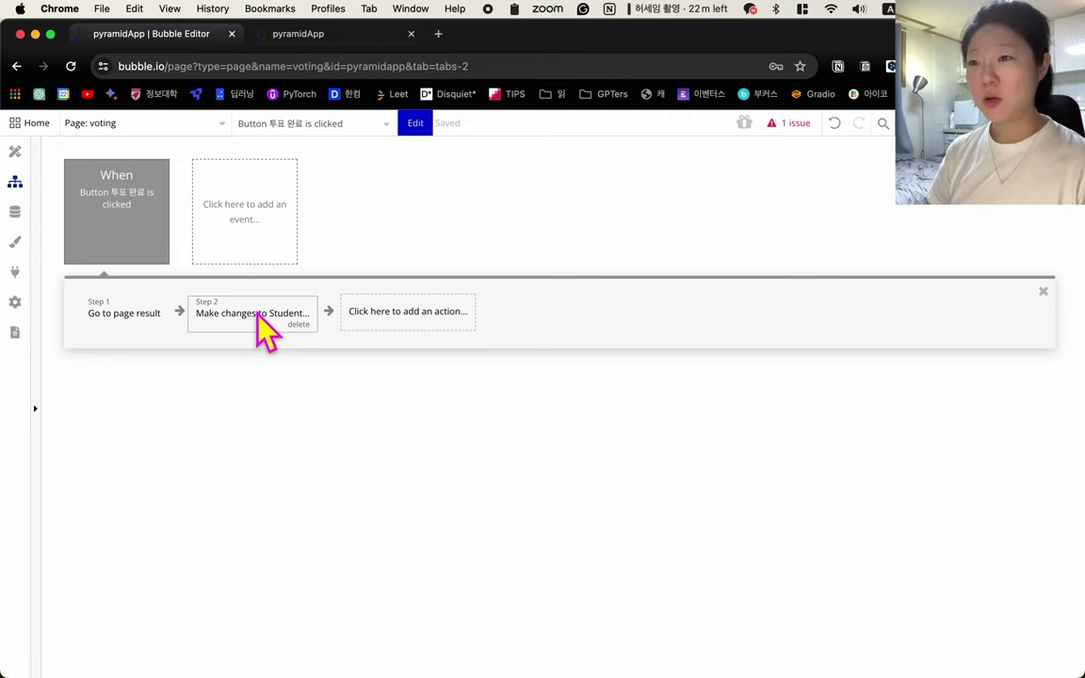
key(super+v)
key(super+v)
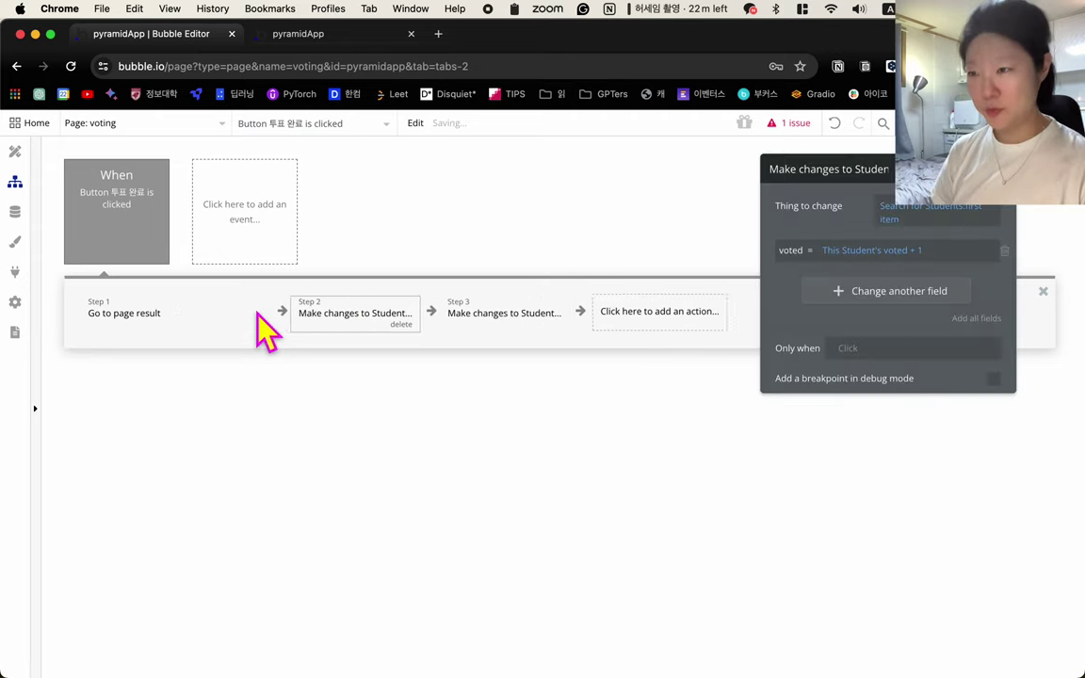
key(super+v)
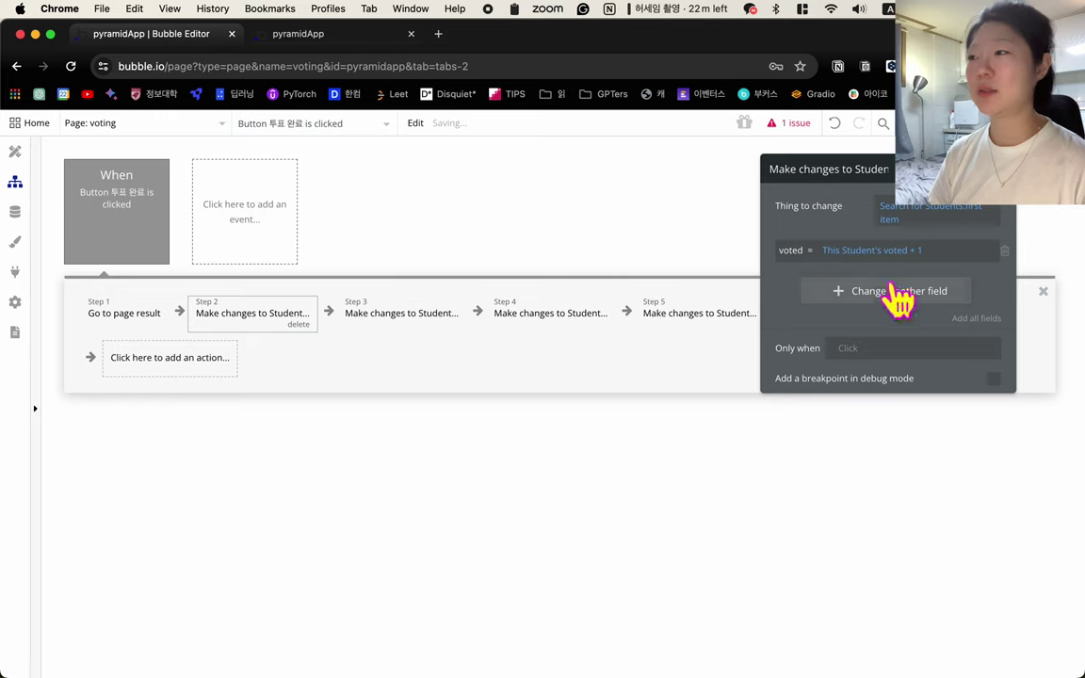
key(super+v)
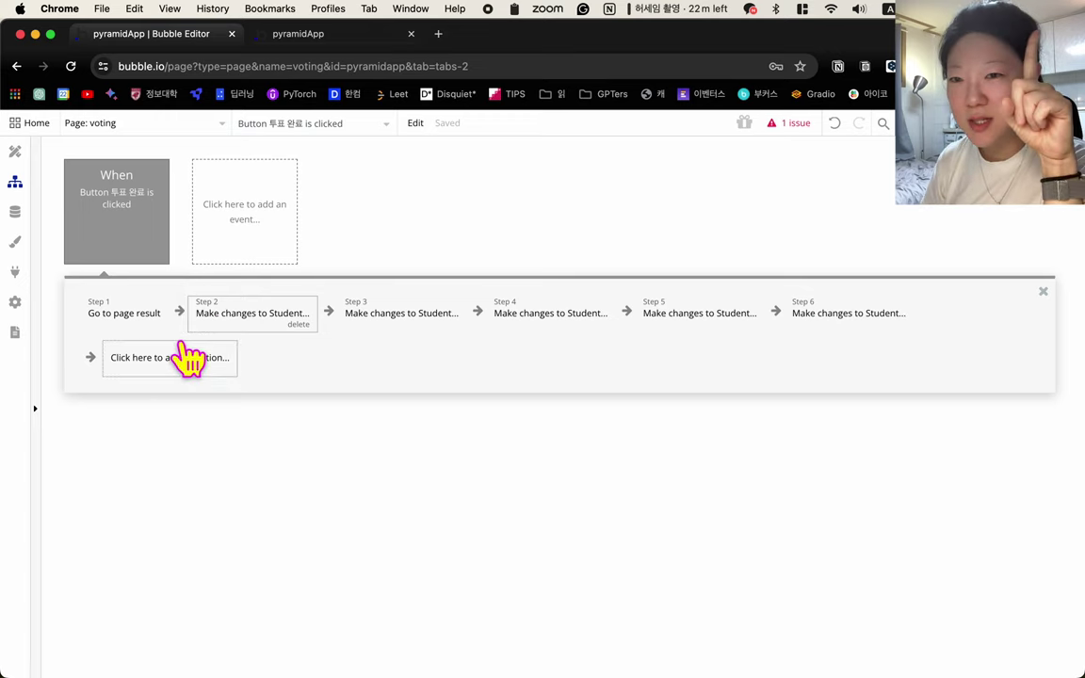
- Change the name constraint in step 3's Student search to Input B's value
click(386, 315)
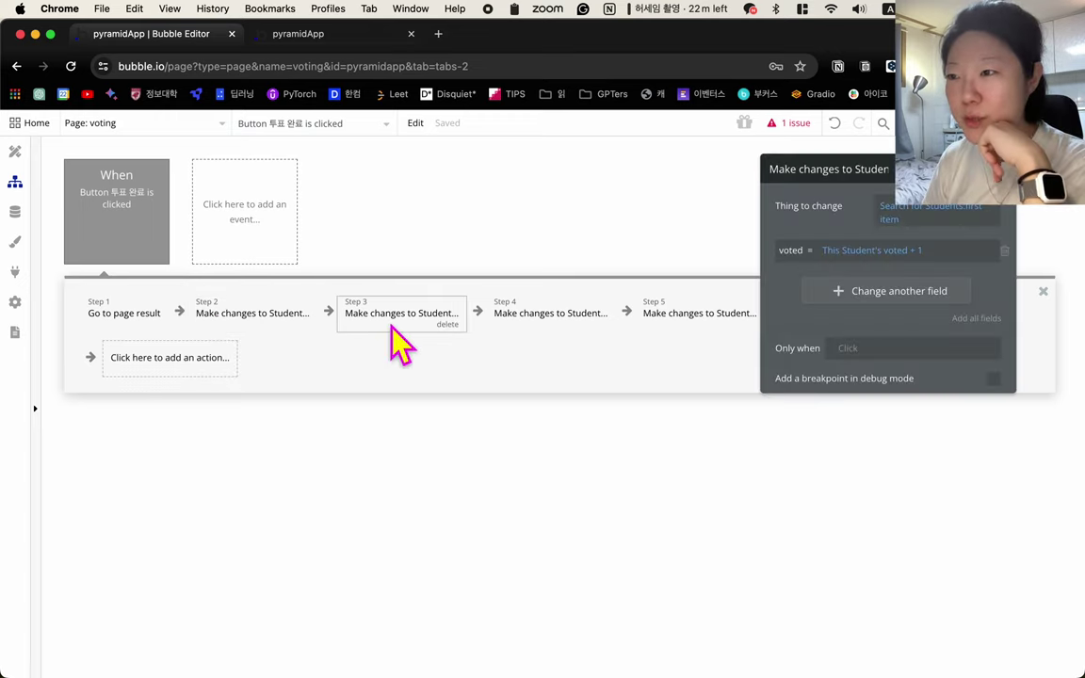
click(923, 214)
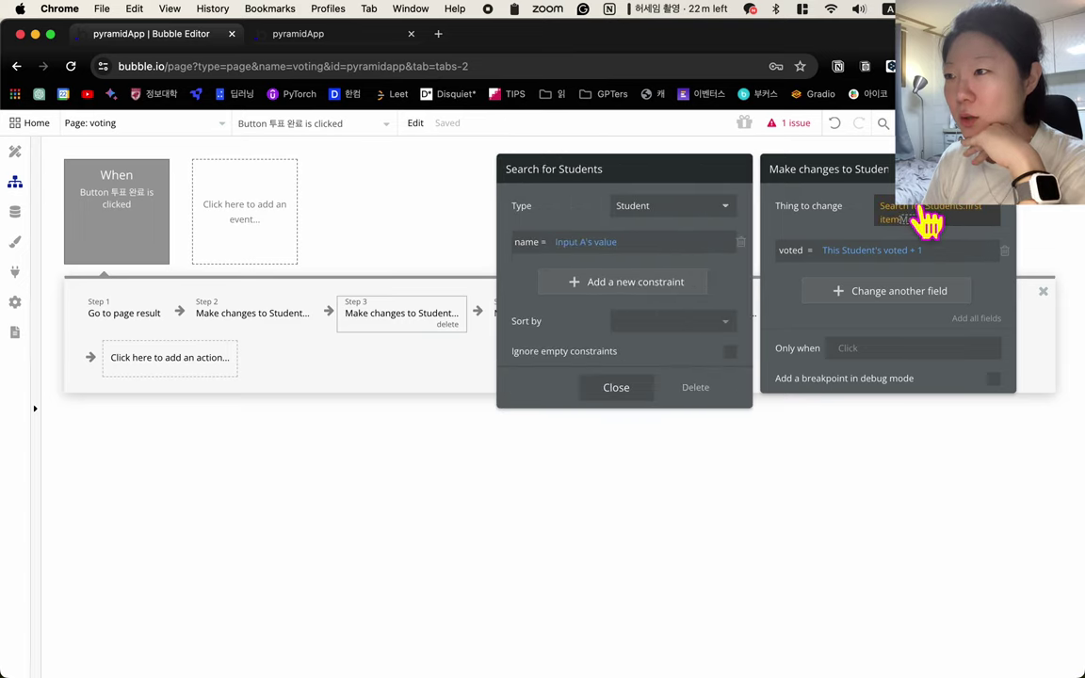
click(578, 242)
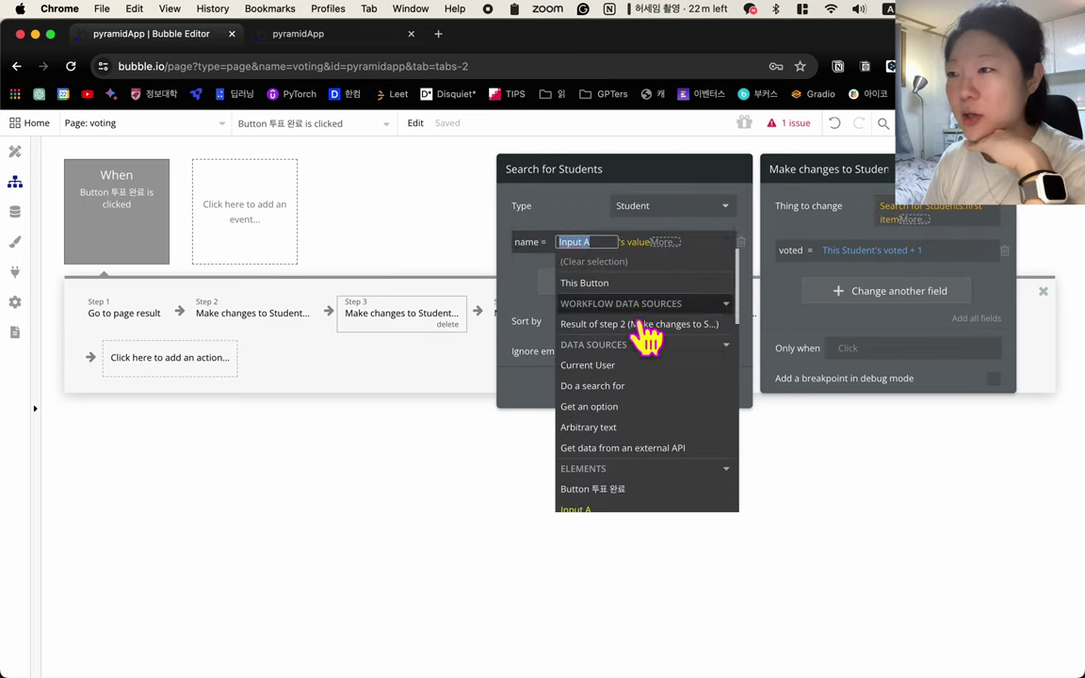
scroll(637, 414, down, 3)
click(607, 408)
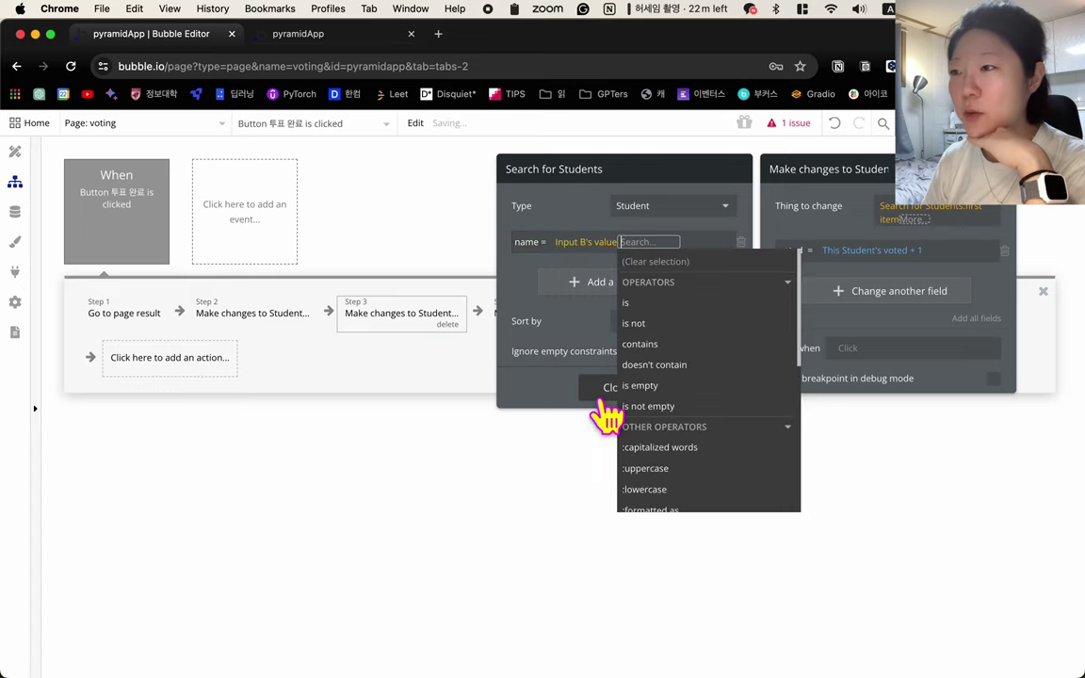
click(575, 215)
click(355, 222)
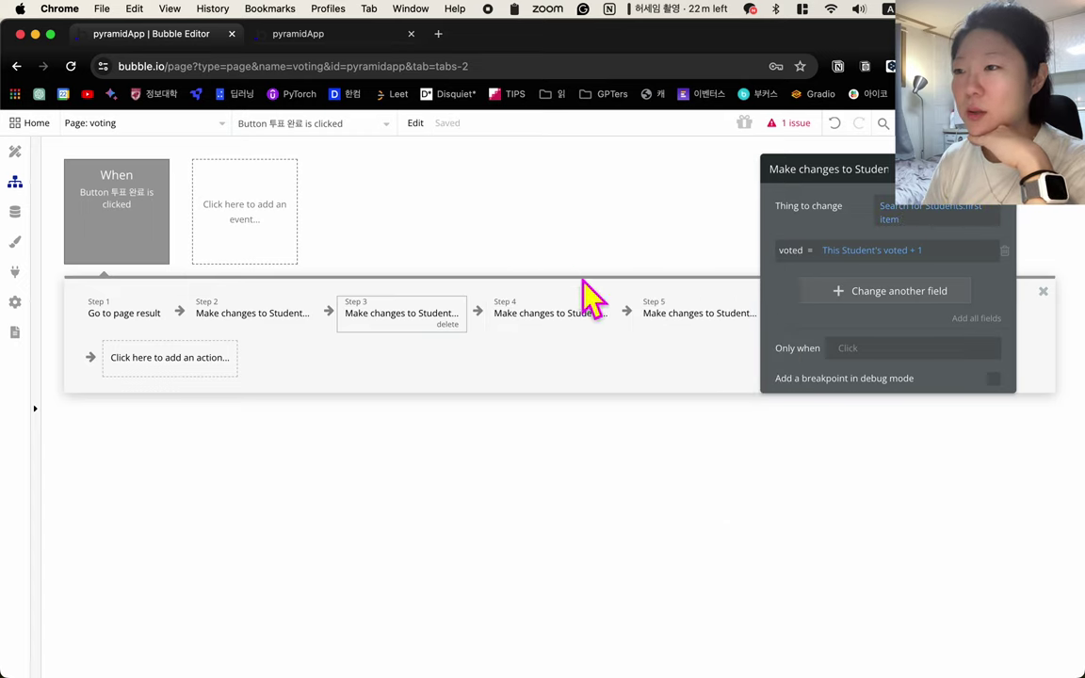
- Change the name constraint in step 4's Student search to Input C's value
click(557, 318)
click(937, 214)
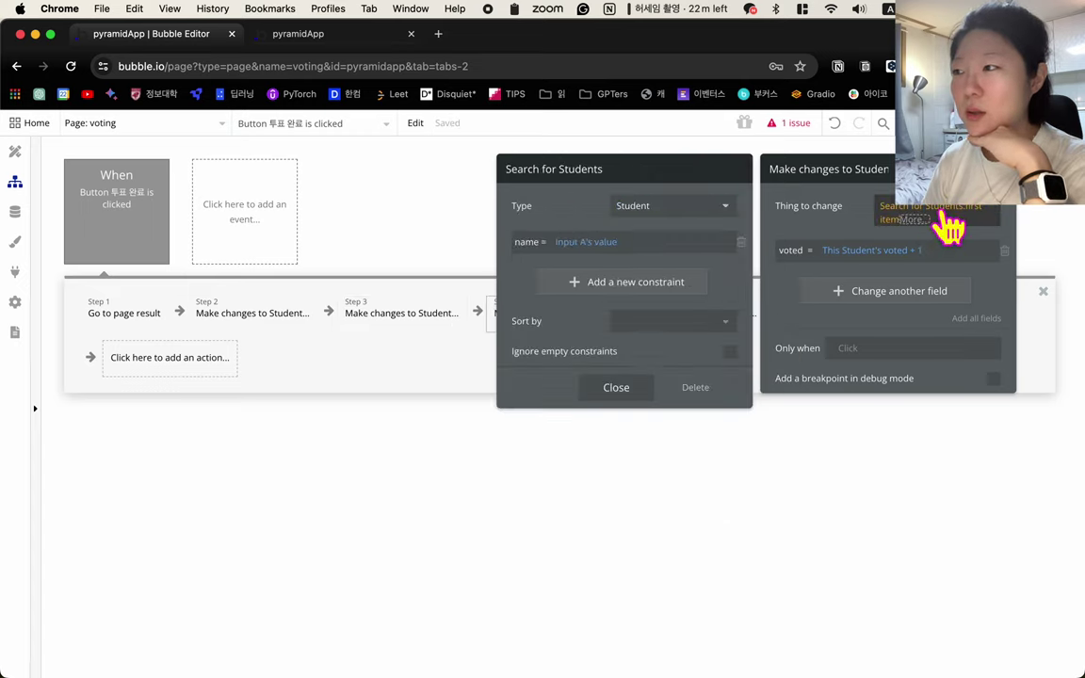
click(576, 243)
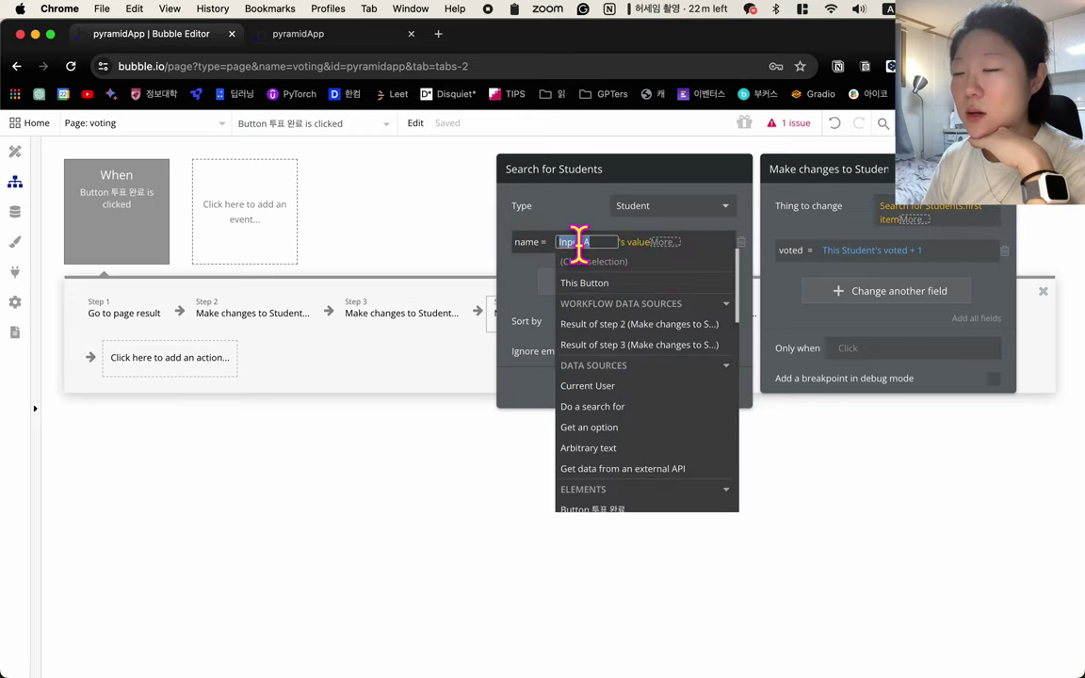
scroll(617, 441, down, 4)
click(603, 426)
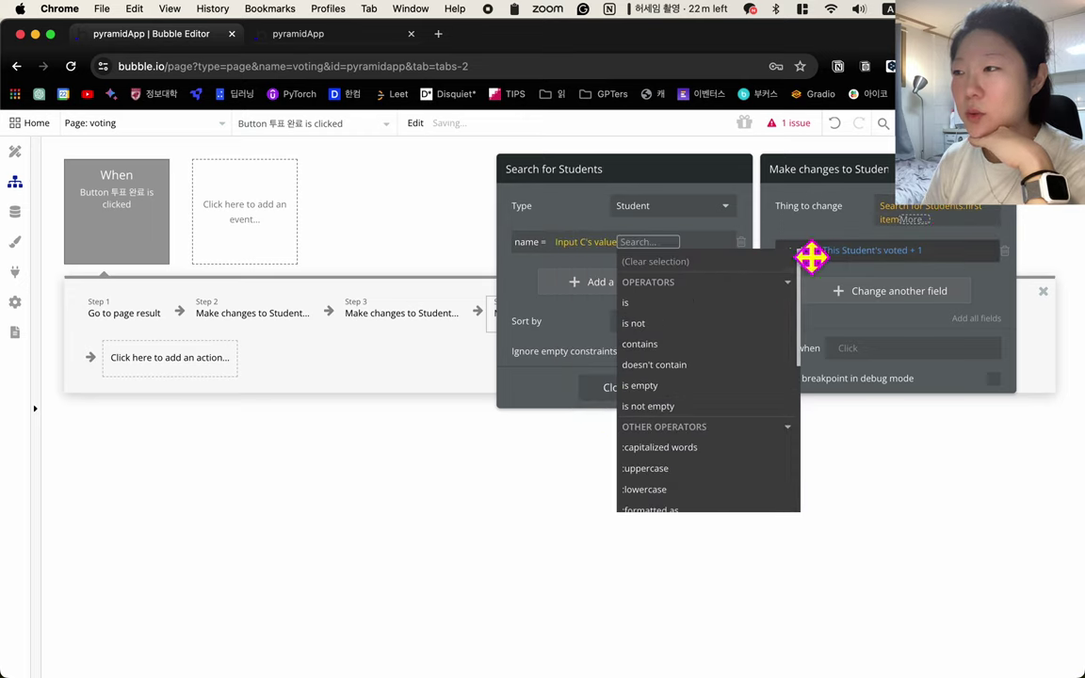
click(825, 230)
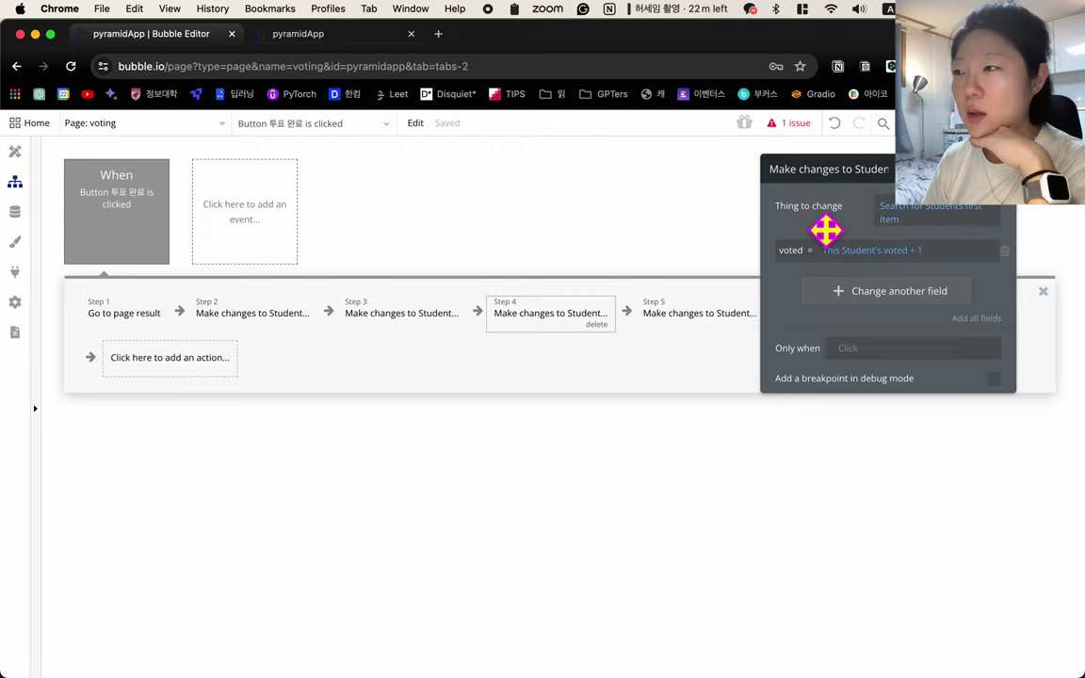
- Change the name constraint in step 5's Student search to Input D's value
click(701, 317)
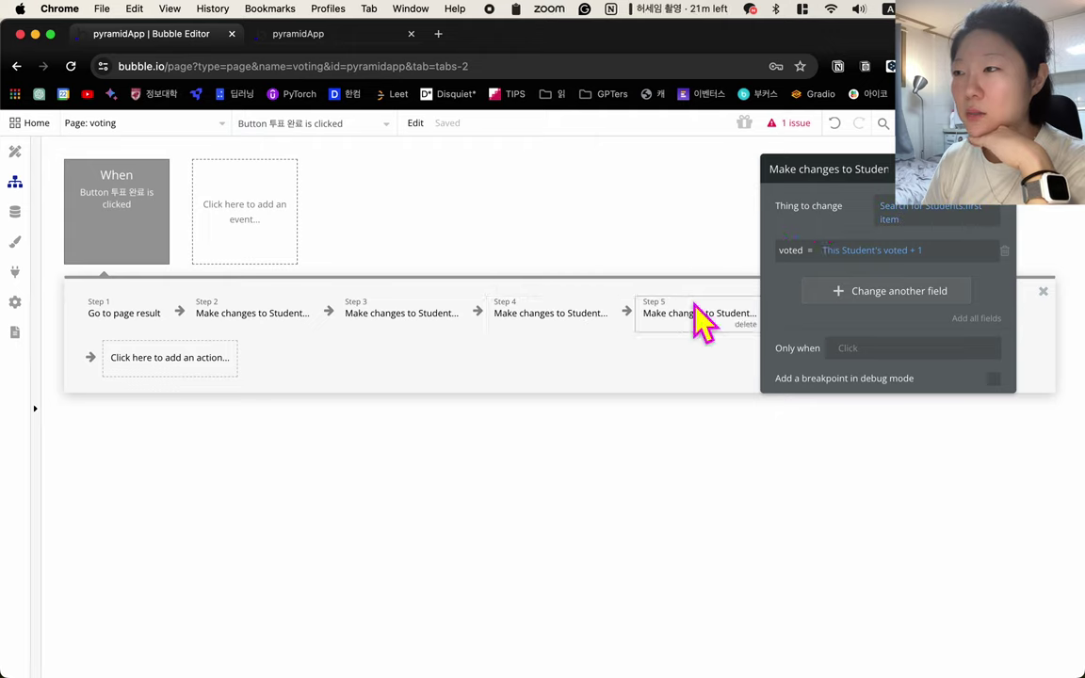
click(918, 213)
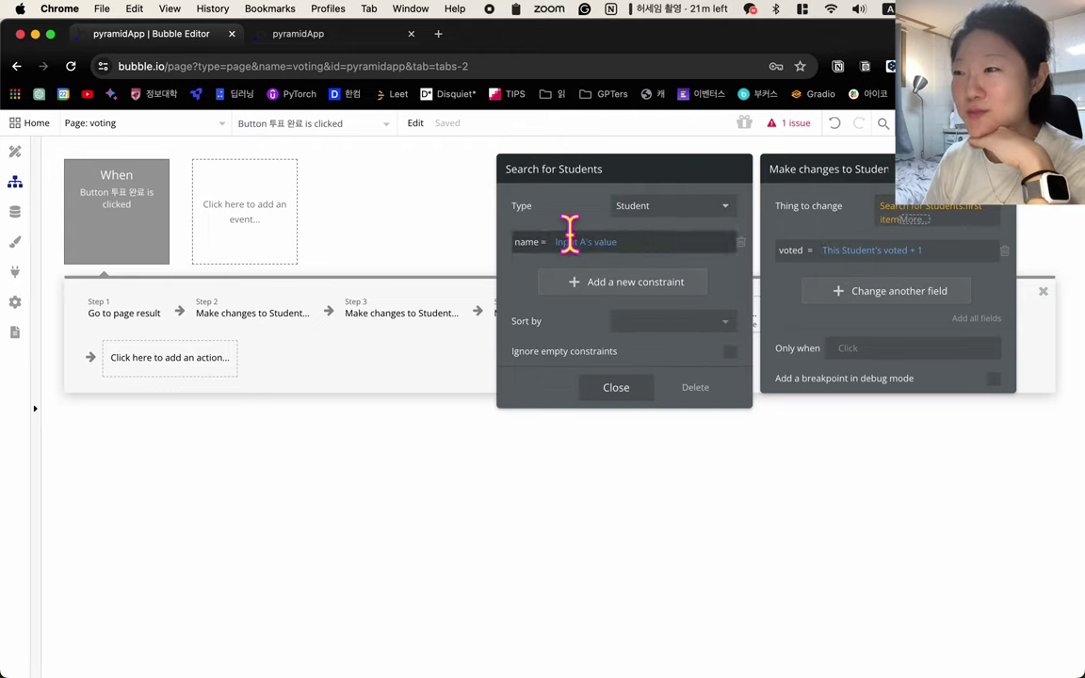
click(570, 238)
scroll(585, 356, down, 5)
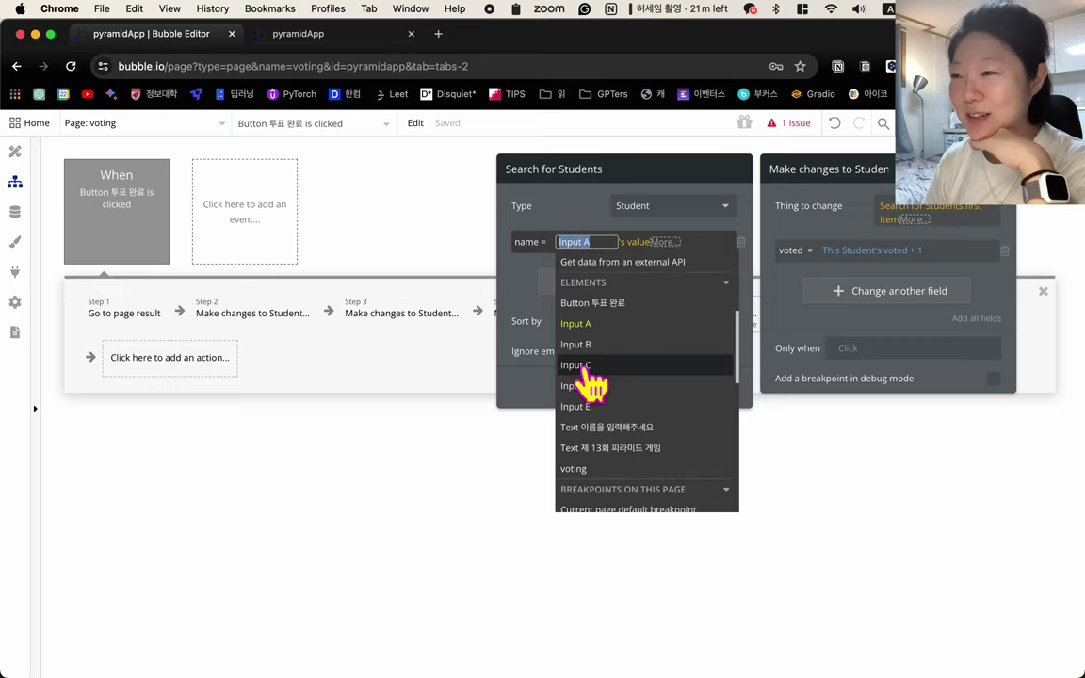
click(588, 395)
click(786, 220)
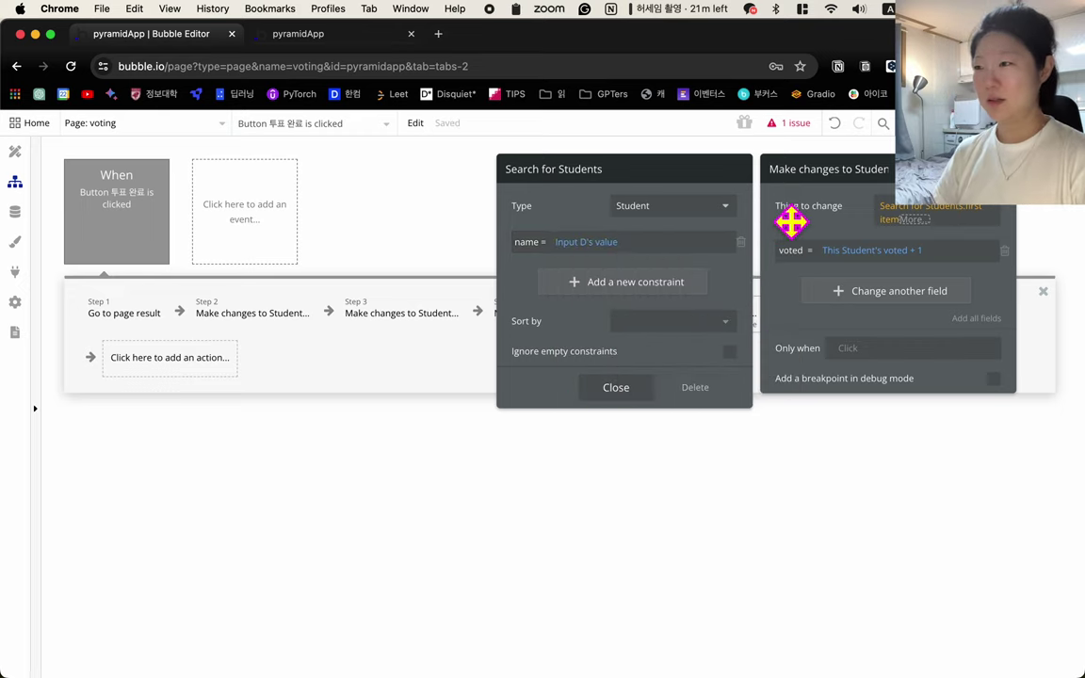
click(478, 211)
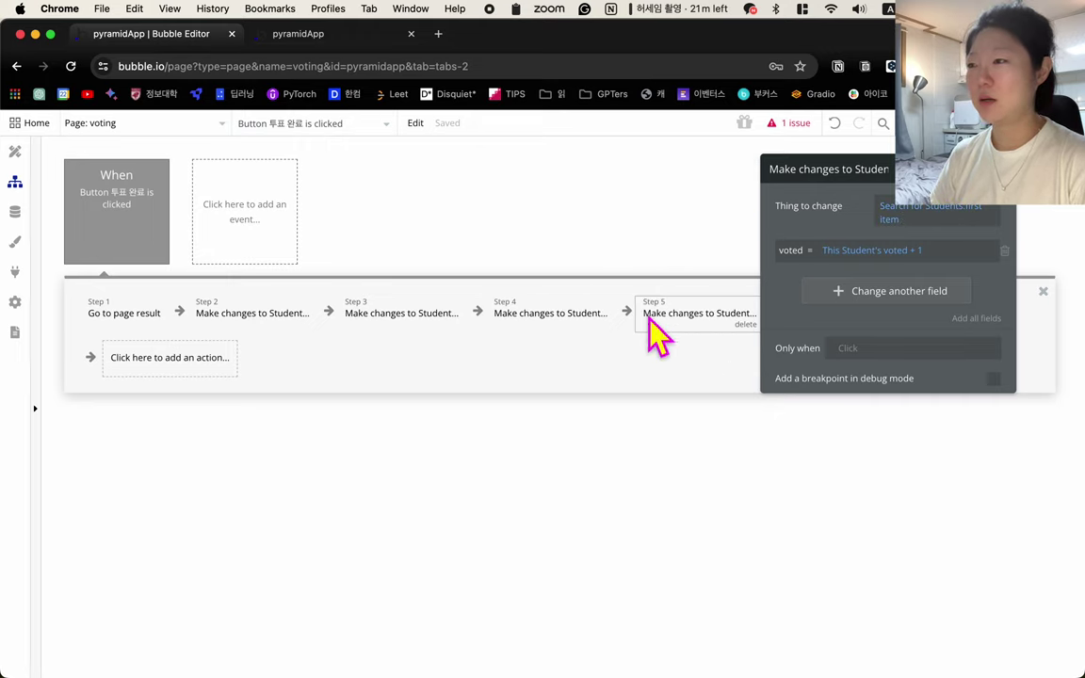
- Change the name constraint in step 6's Student search to Input E's value and close the action's settings
drag(908, 165, 605, 383)
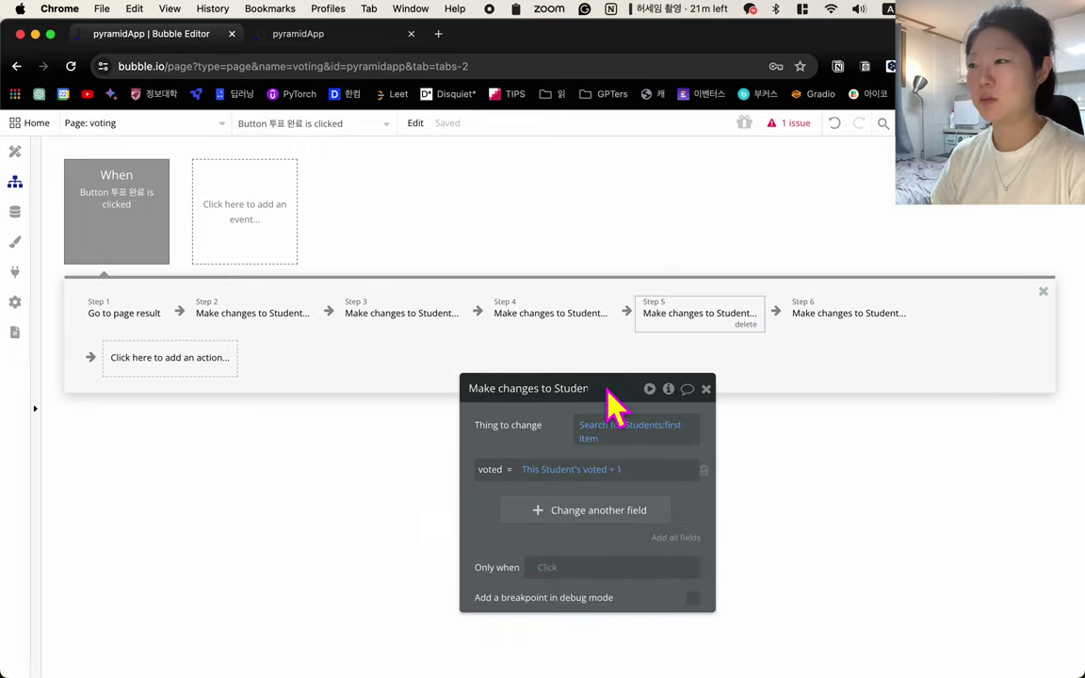
click(806, 315)
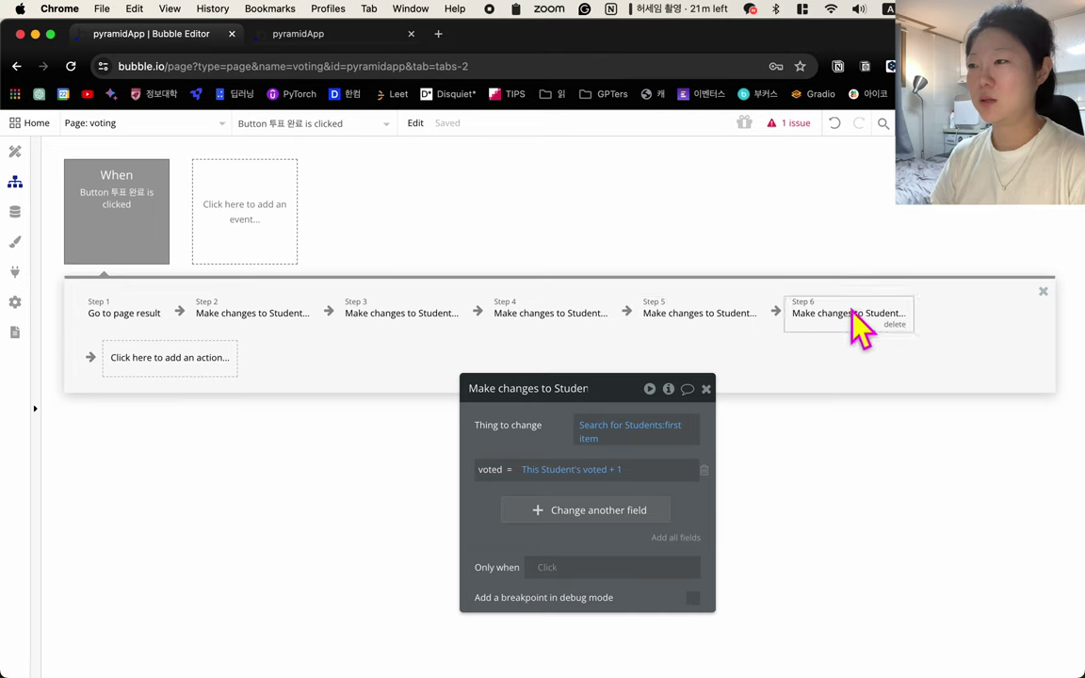
click(629, 421)
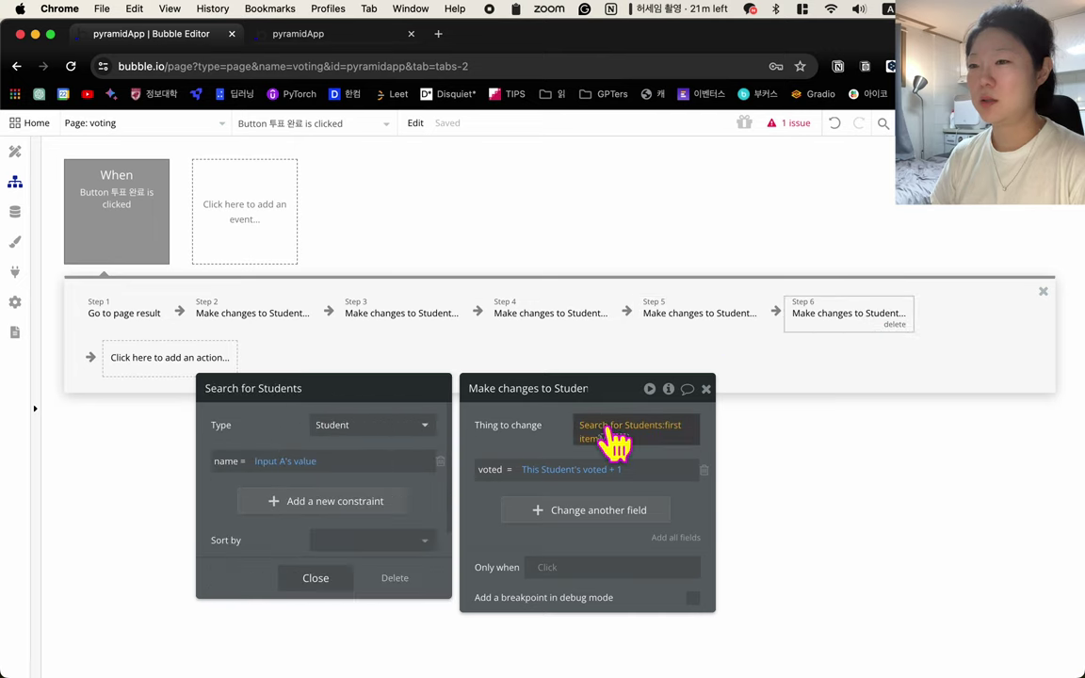
click(273, 461)
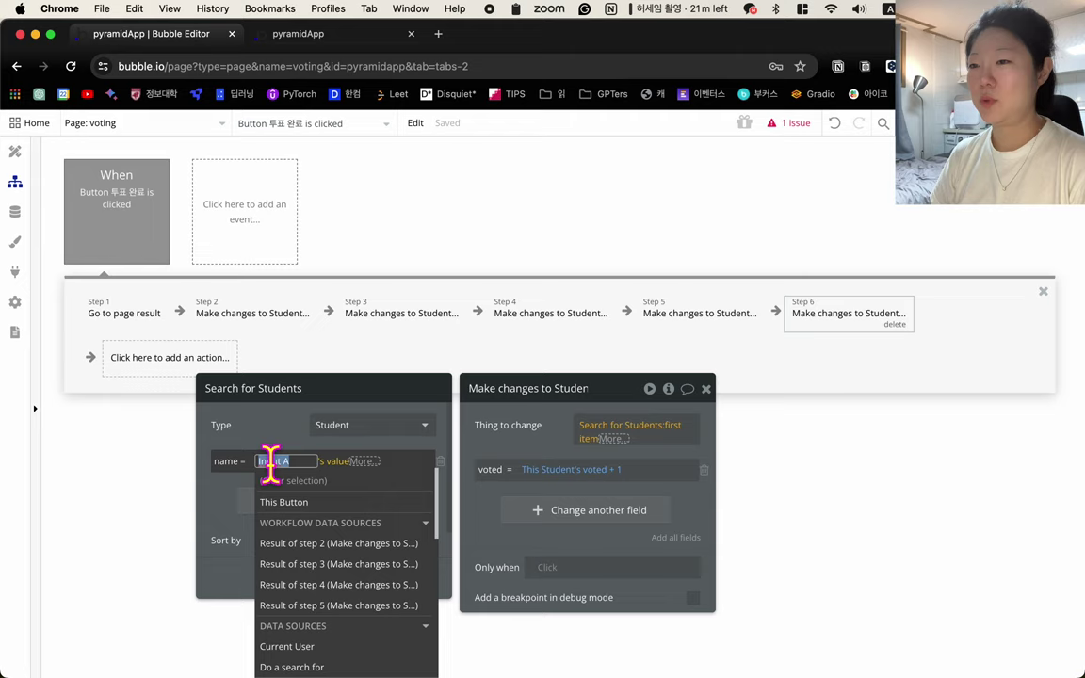
scroll(311, 545, down, 5)
click(288, 572)
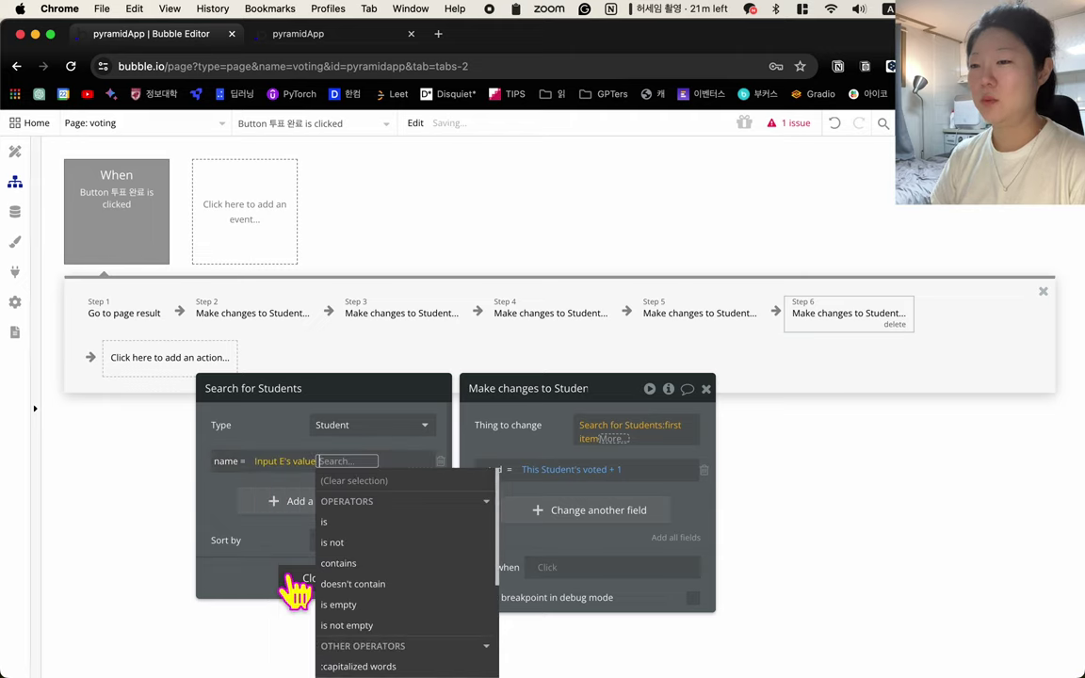
click(235, 560)
click(320, 576)
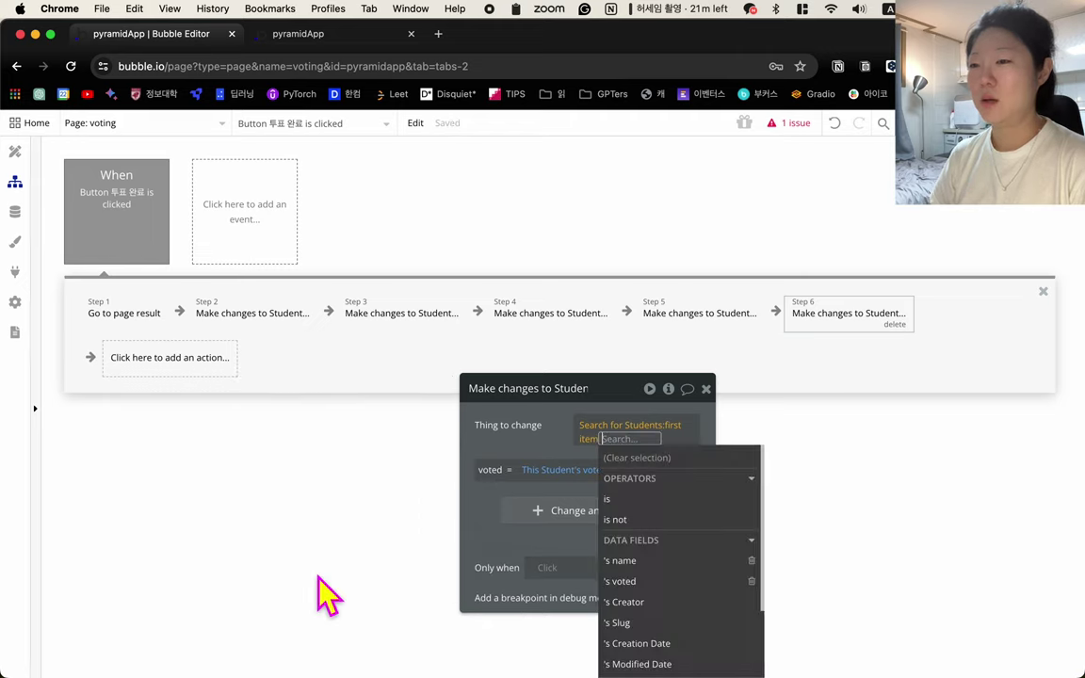
click(706, 390)
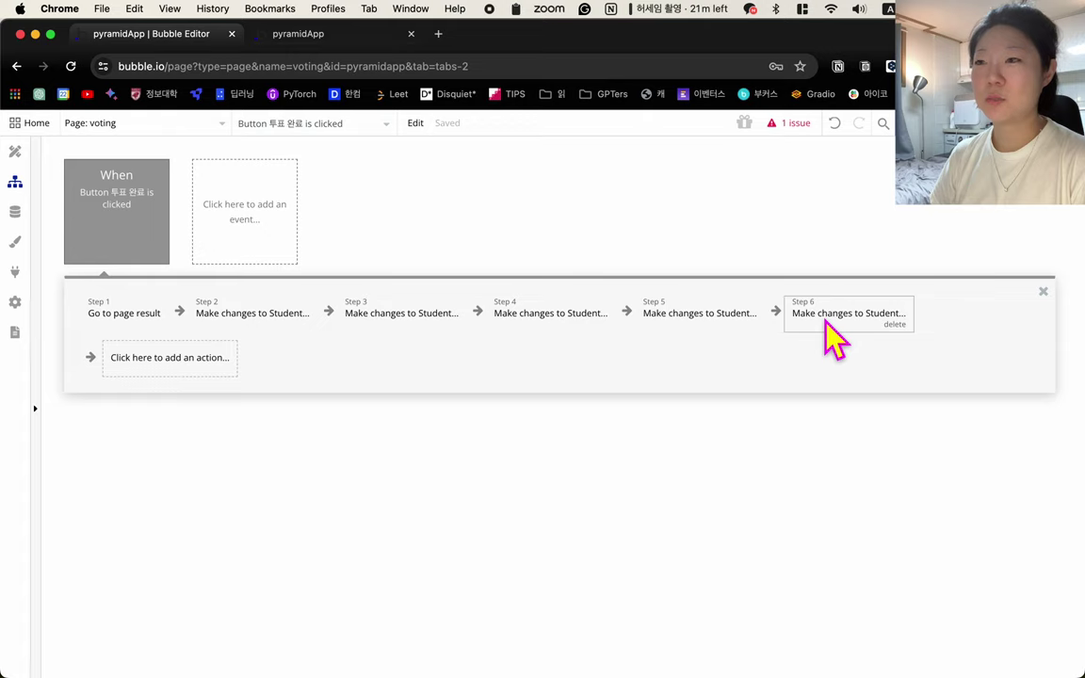
- Move the Go to page result action from the start of the workflow to the end, after all Make changes to Student actions
click(115, 315)
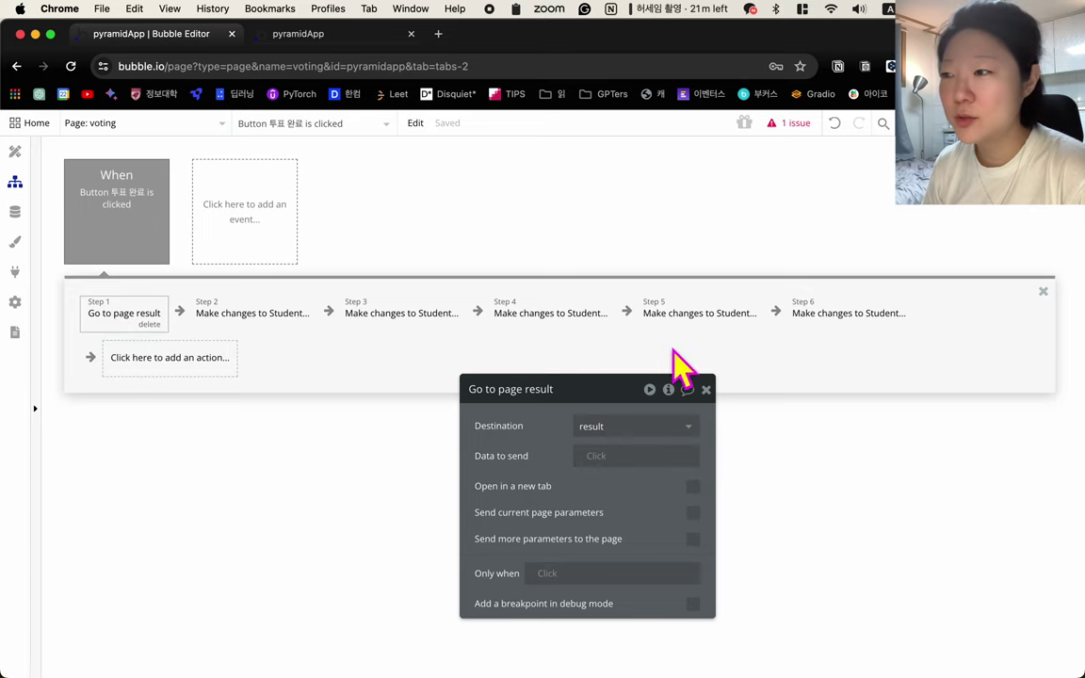
click(705, 390)
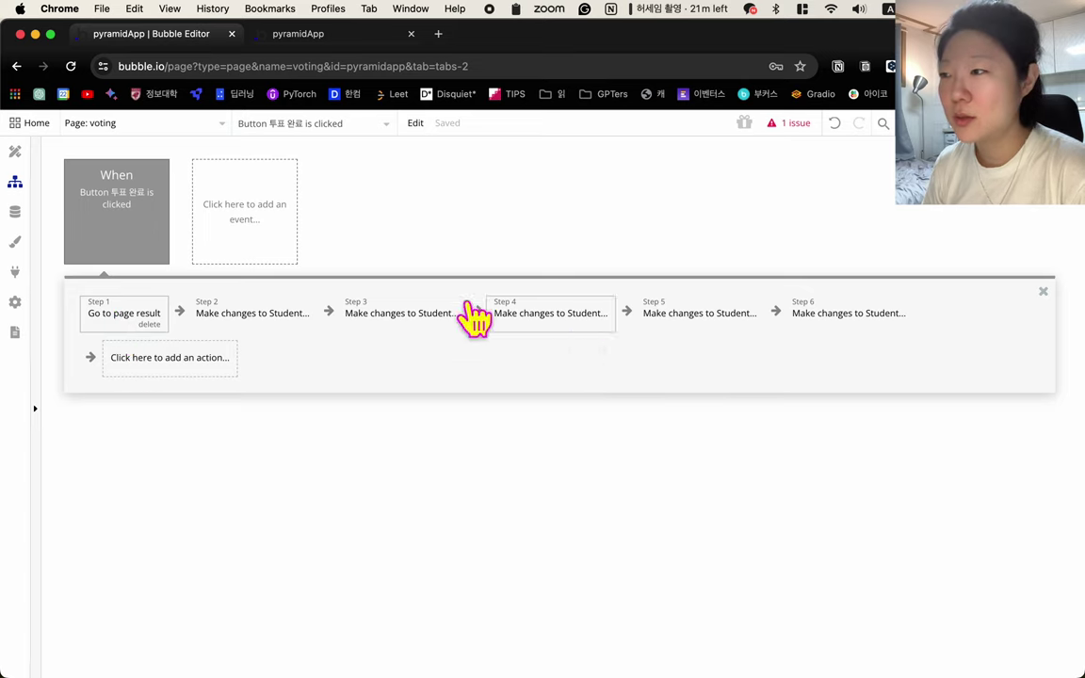
click(122, 317)
drag(123, 317, 949, 320)
click(113, 314)
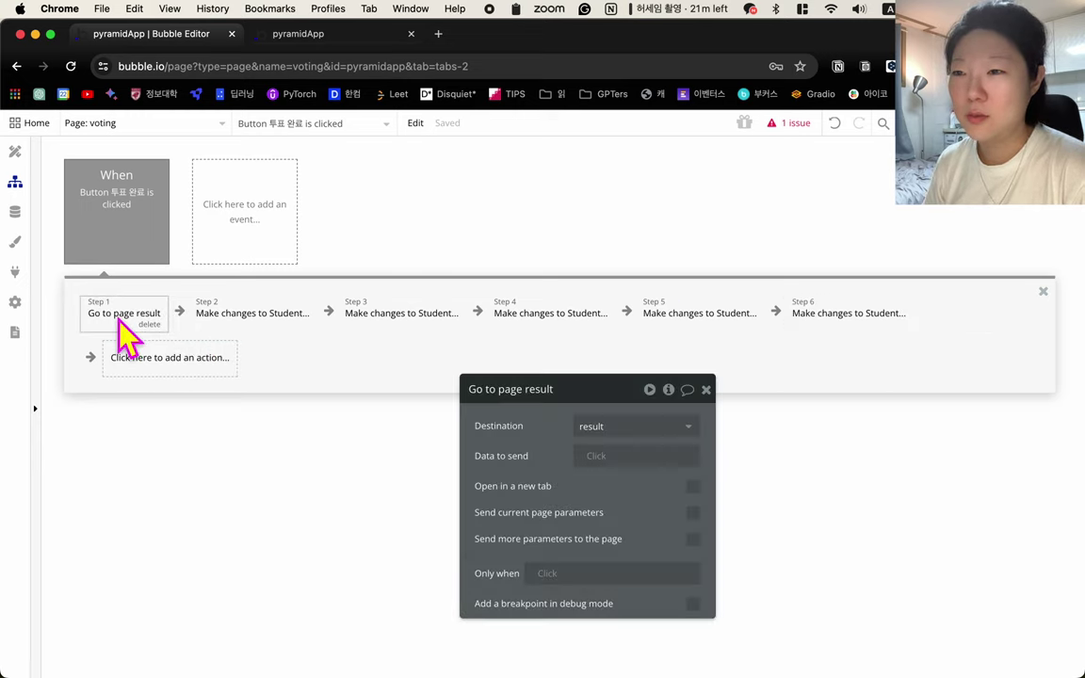
drag(128, 313, 99, 364)
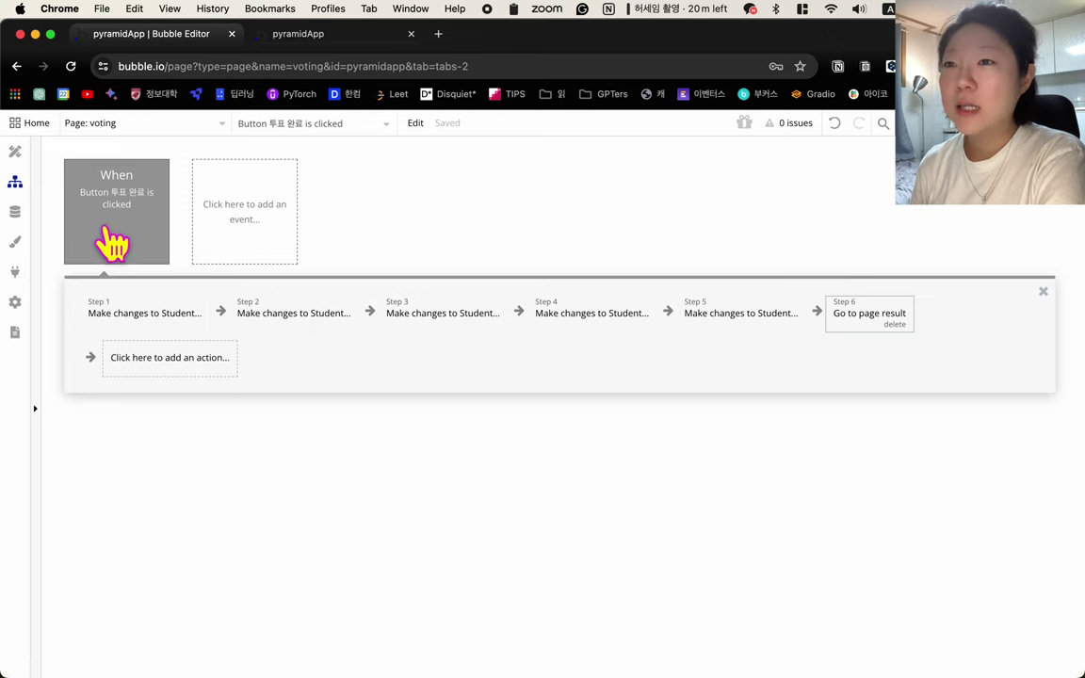
- Create a new Student entry in the app data with the student's name and a voted value of 0
mouse_move(113, 219)
click(15, 213)
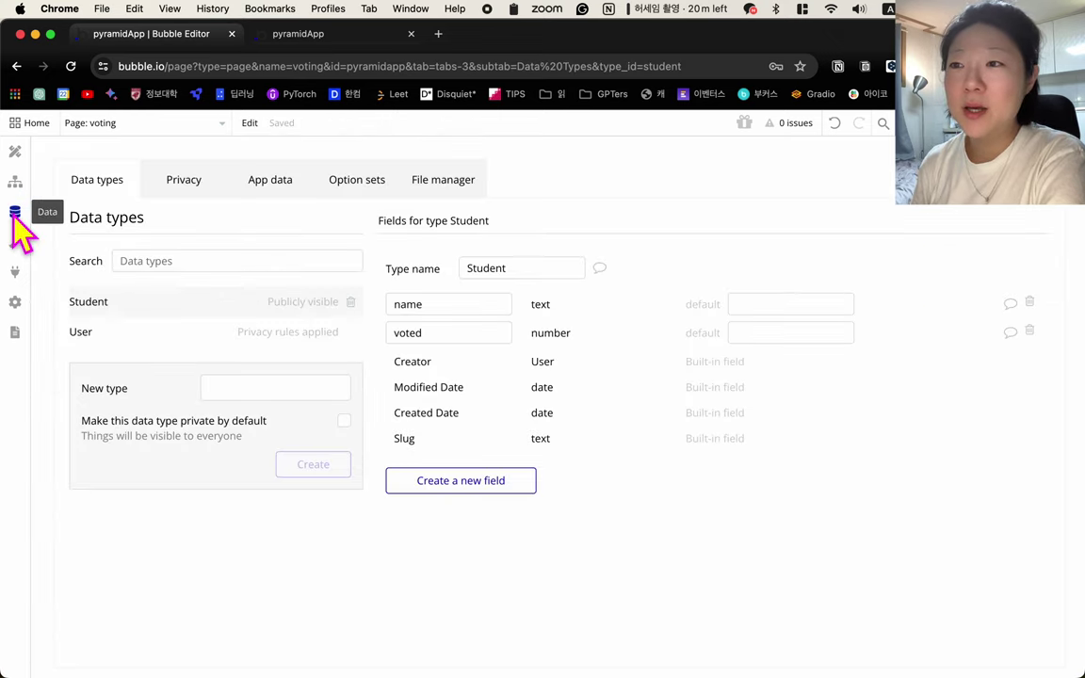
click(264, 193)
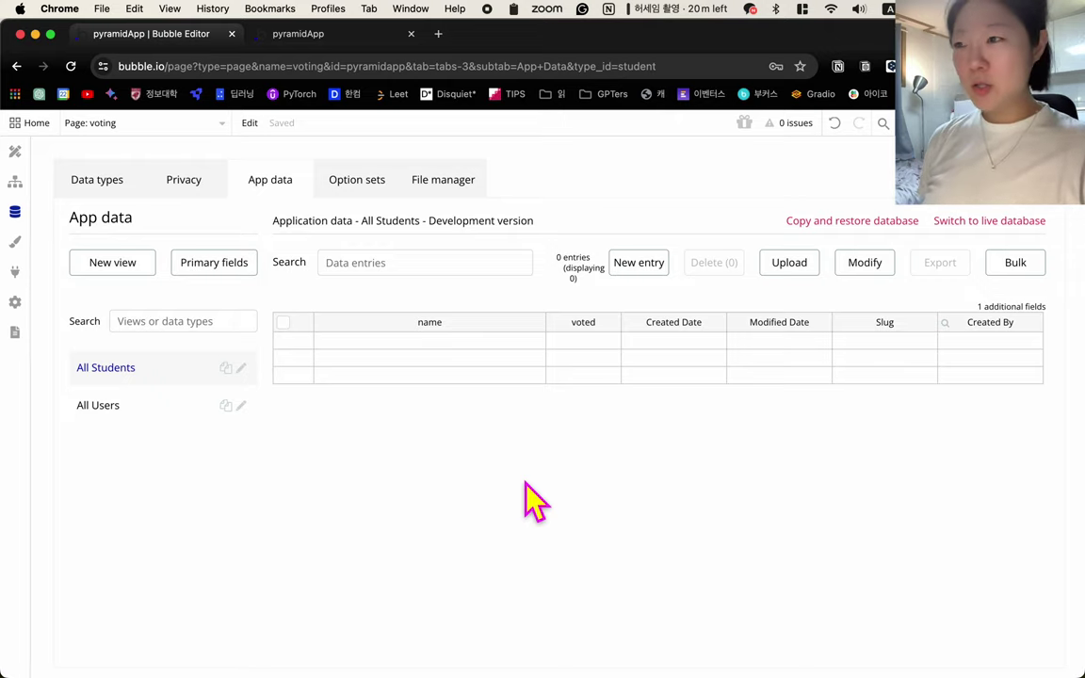
click(642, 278)
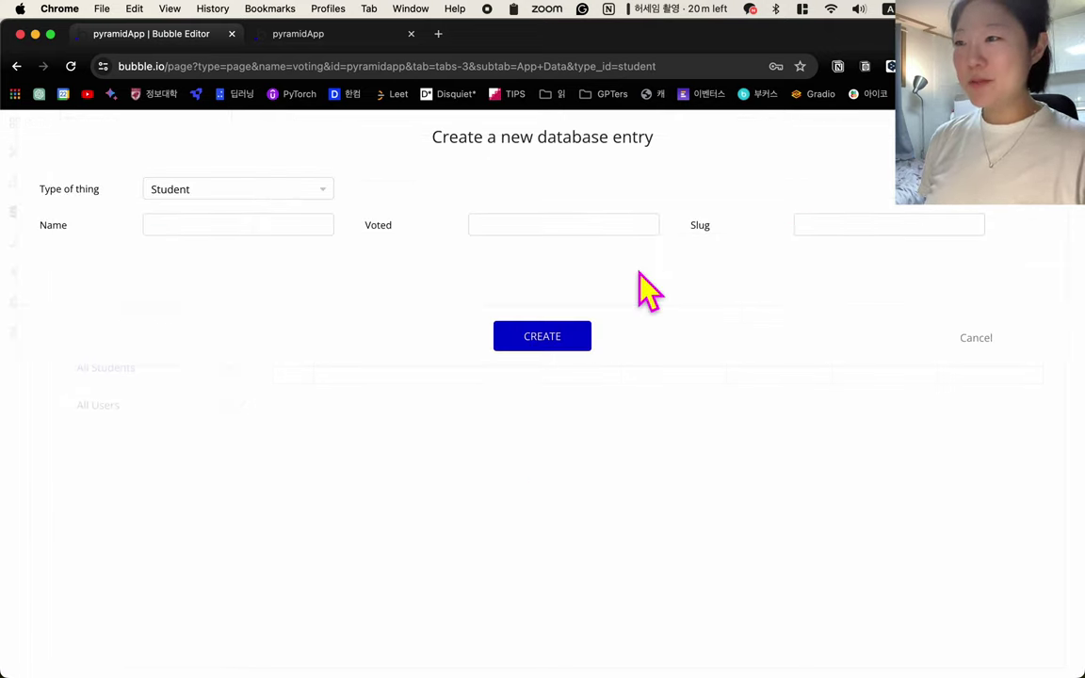
click(203, 226)
text(qor)
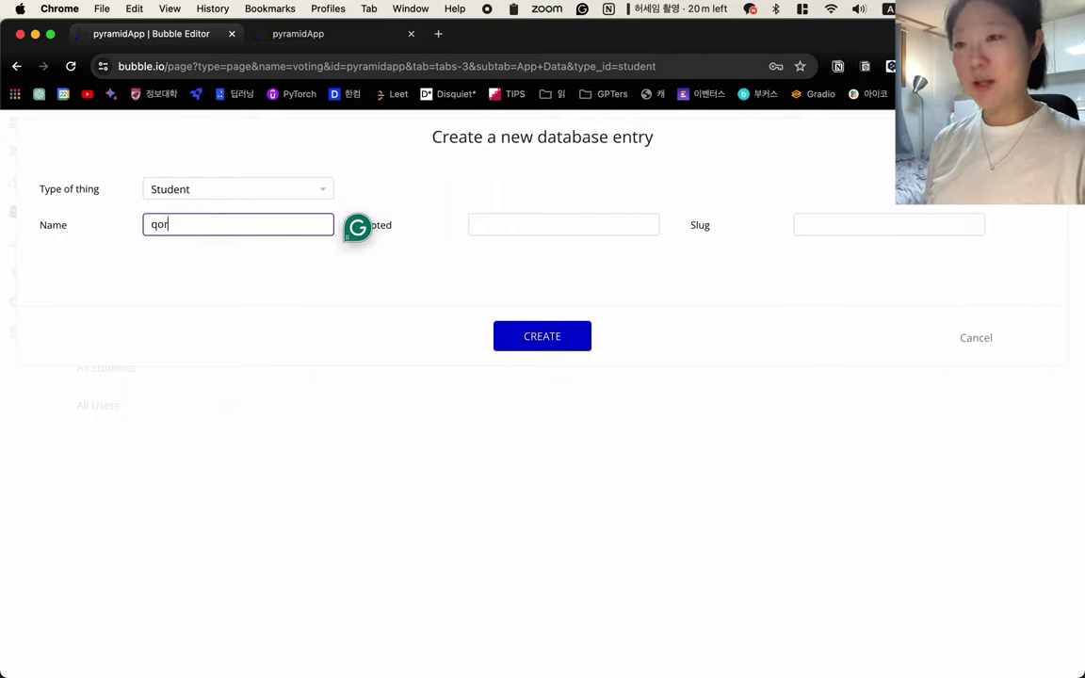
key(BackSpace)
key(BackSpace)
key(BackSpace)
key(Caps_Lock)
text(백하련)
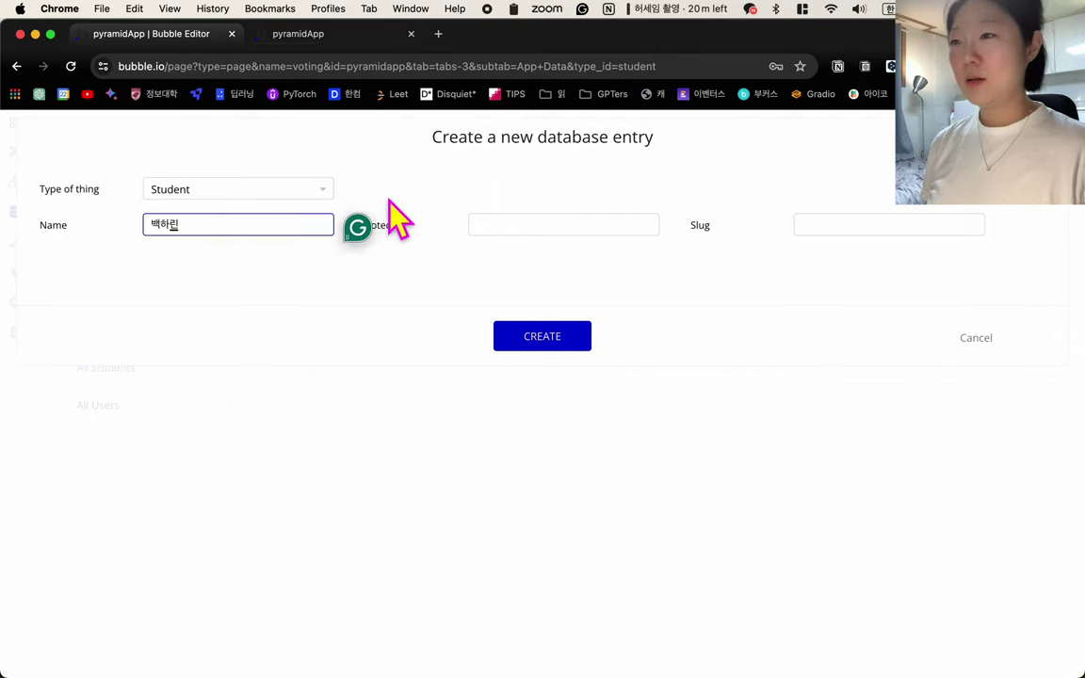
click(597, 218)
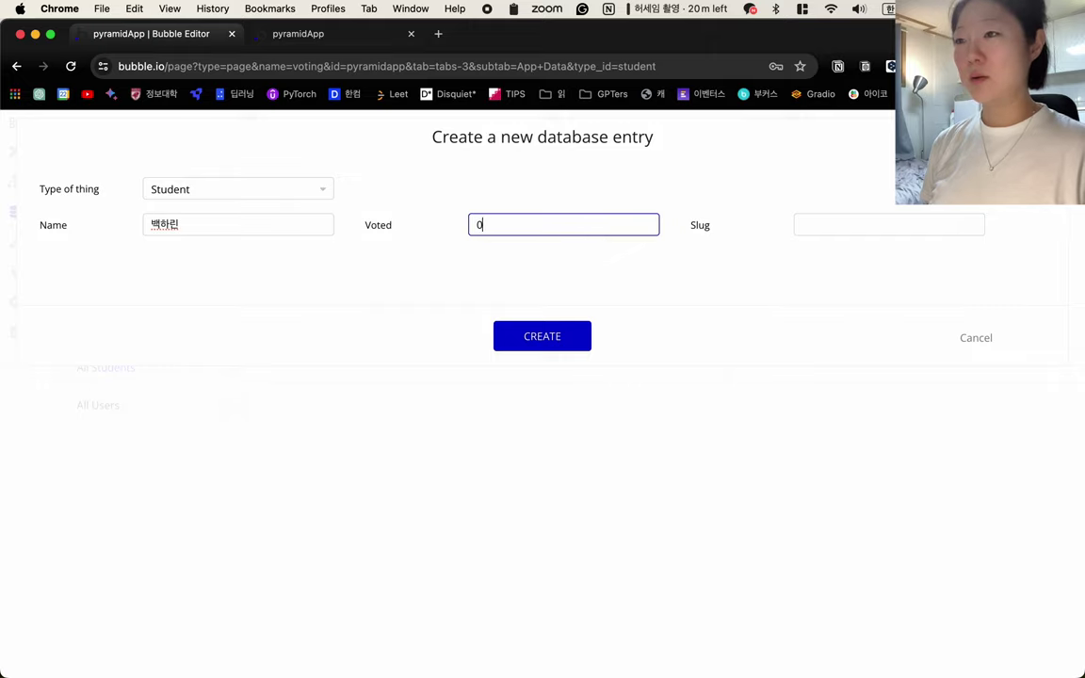
click(572, 337)
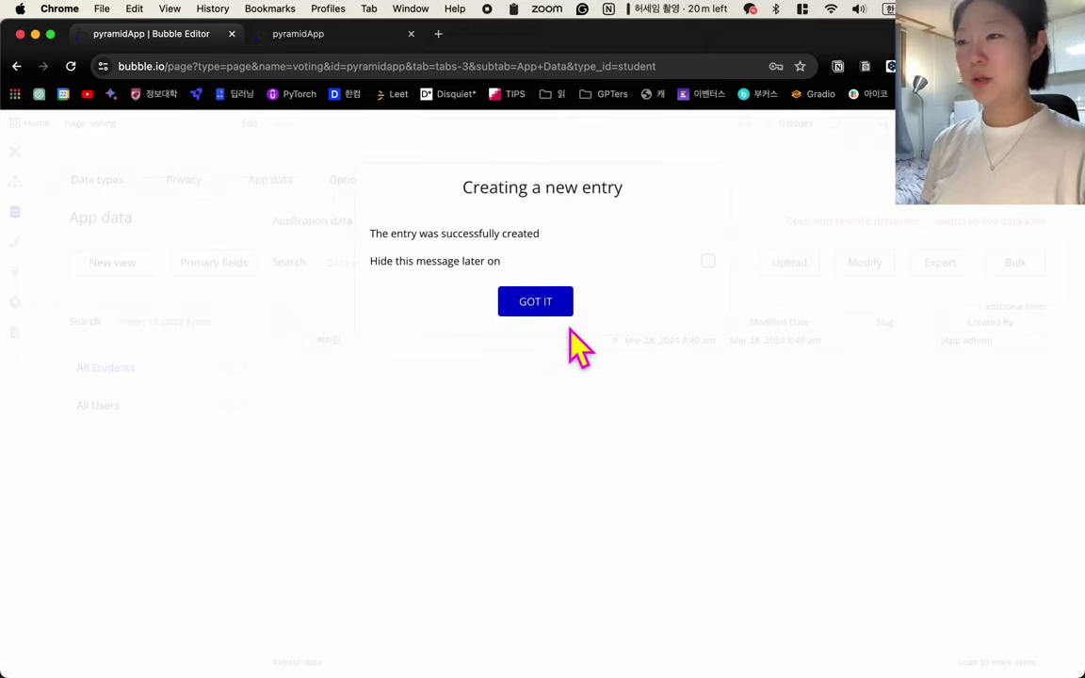
click(533, 309)
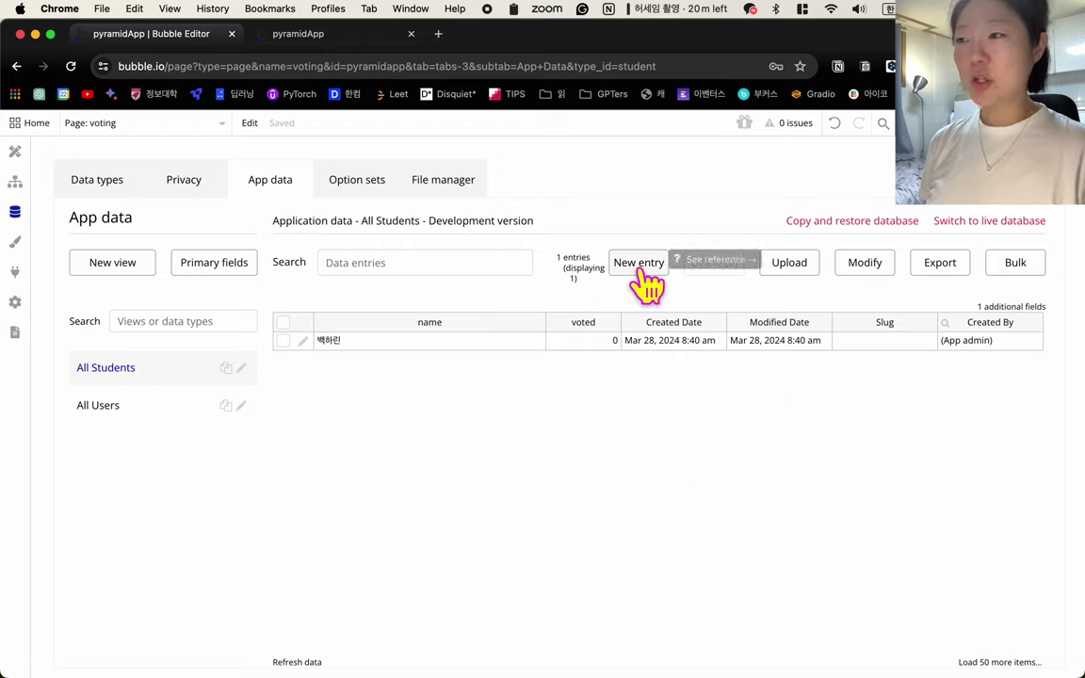
- View the options for uploading app data as CSV and close them without choosing a file
click(789, 268)
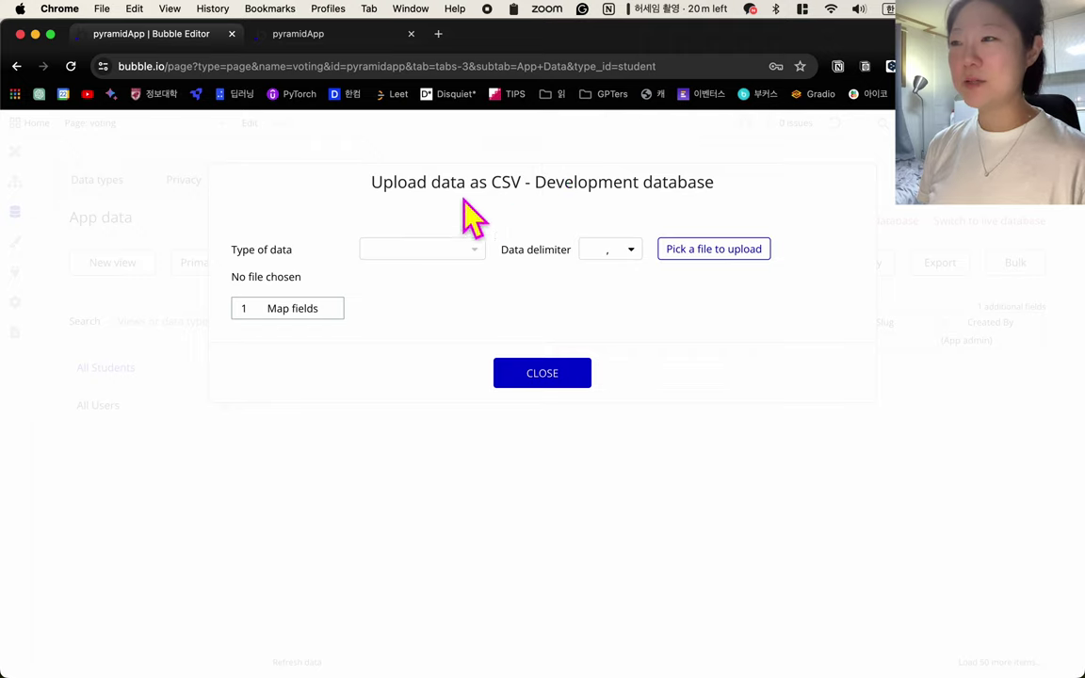
click(533, 395)
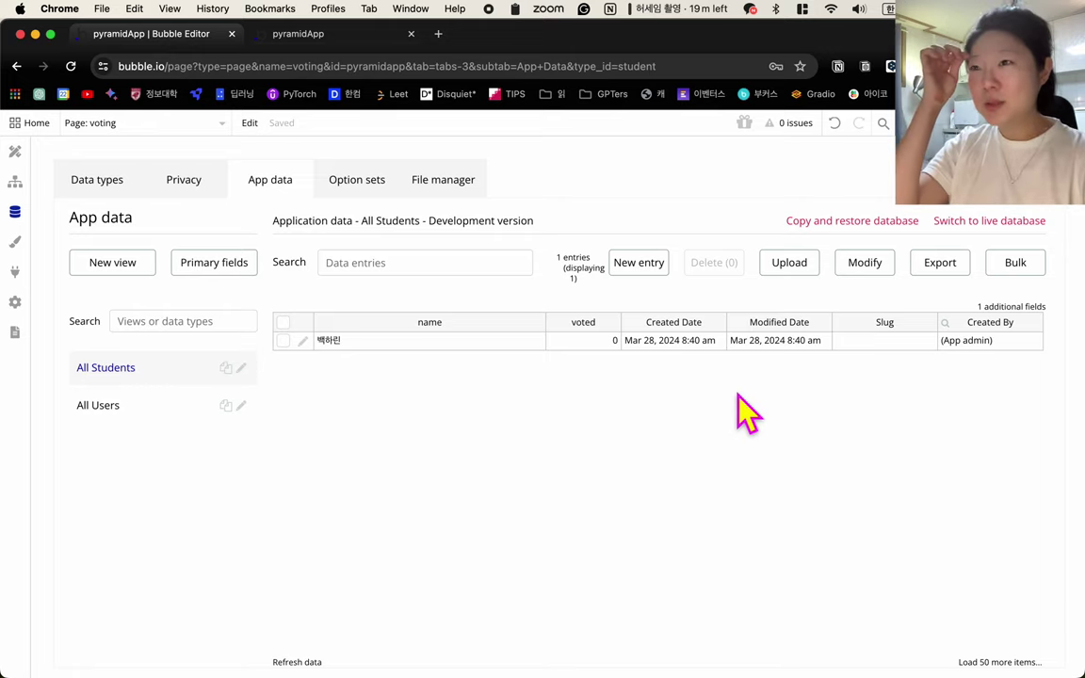
- Search Google in a new browser tab for "나무위키 피라미드게임"
click(438, 34)
click(452, 66)
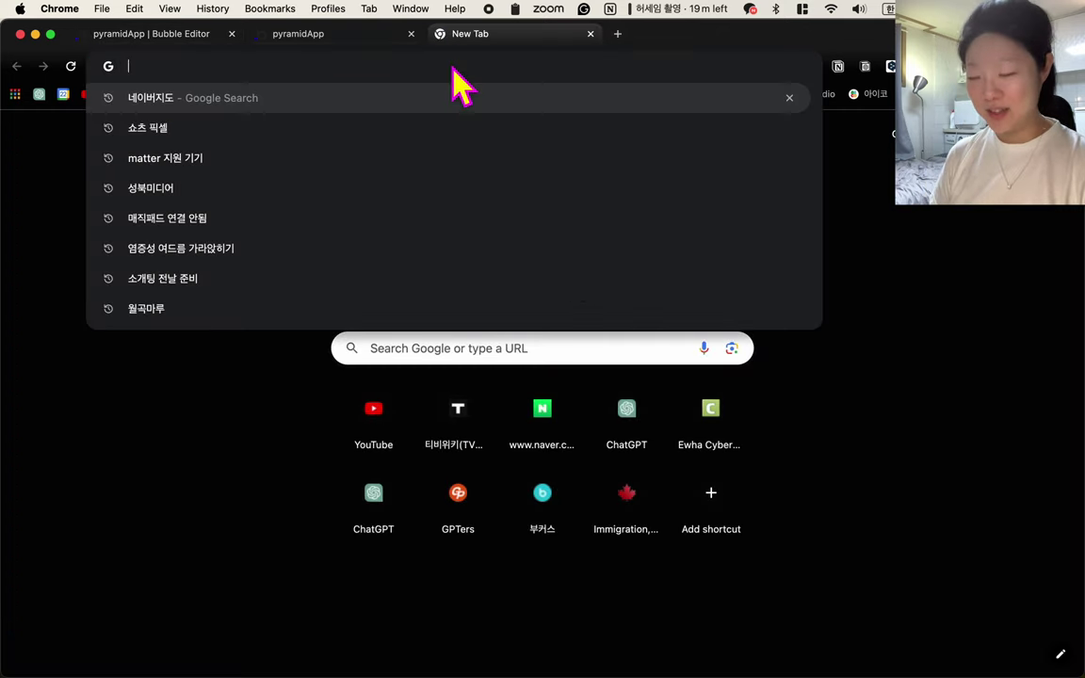
text(나무위)
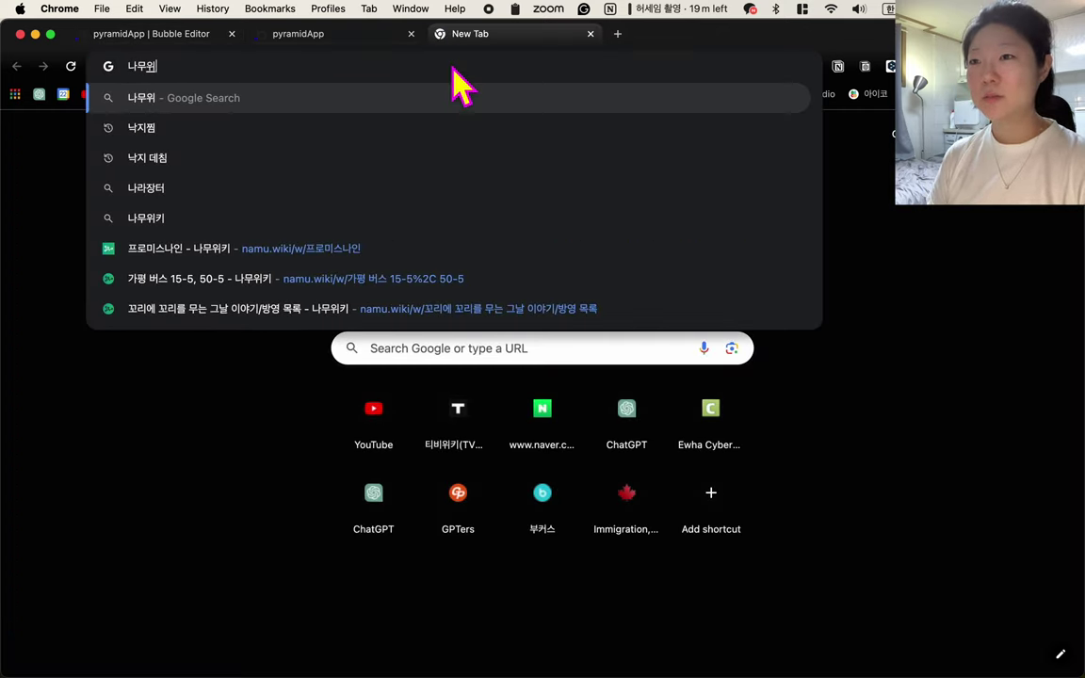
text(키 피라미드게임)
key(Return)
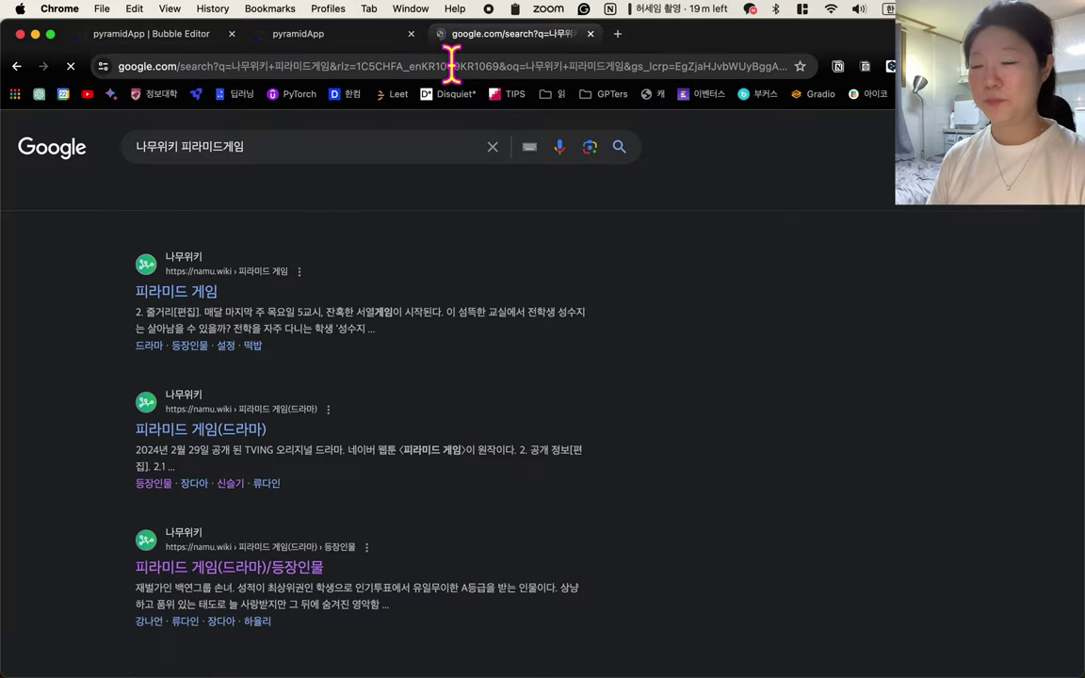
- Open the 피라미드 게임(드라마)/등장인물 wiki page and select contents entries 2.1.1 through 2.2.18
click(219, 566)
scroll(362, 417, down, 10)
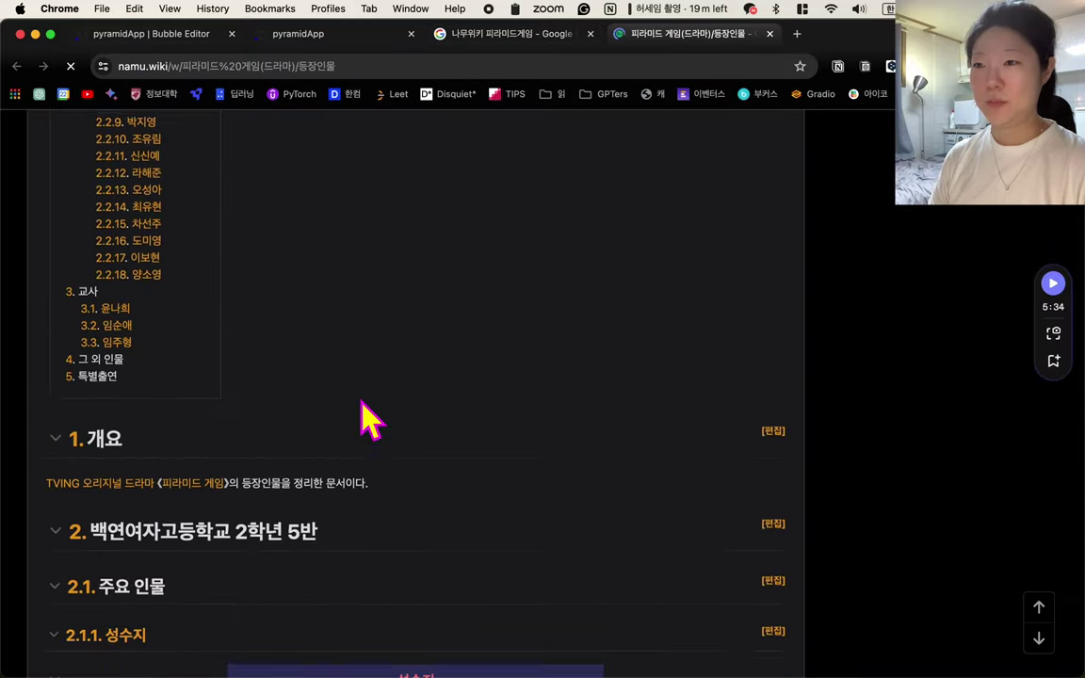
scroll(370, 419, up, 3)
scroll(370, 419, up, 2)
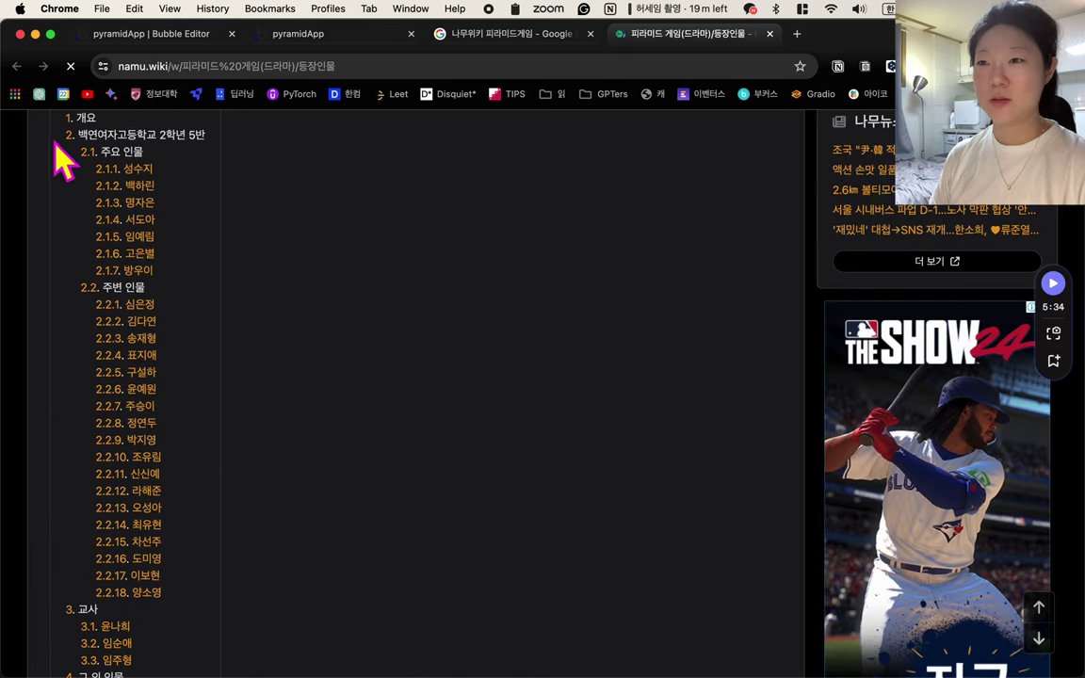
drag(88, 167, 179, 587)
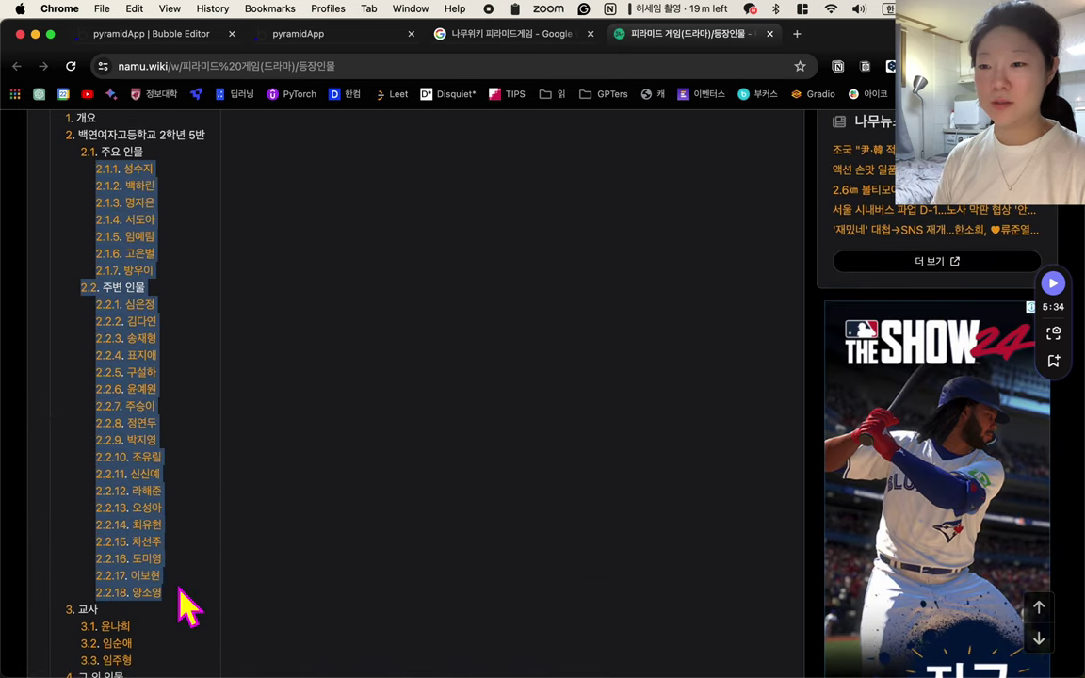
- Open ChatGPT in a new browser tab and start a prompt reading "csv 파일 만들어. 열1: name, 열2: voted"
click(798, 35)
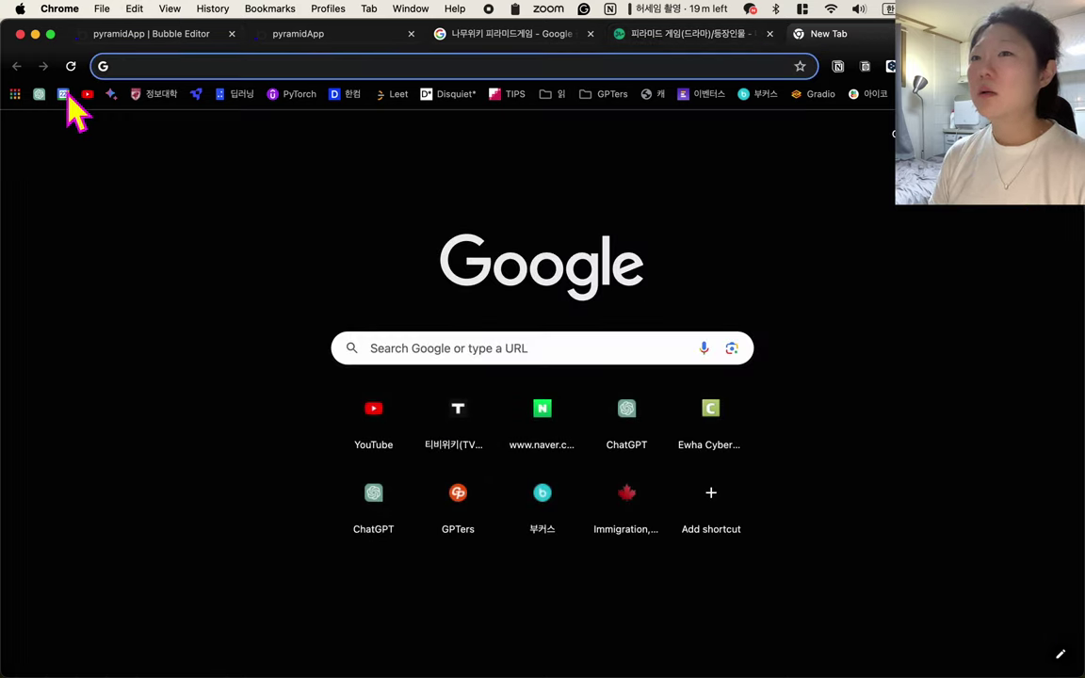
click(40, 94)
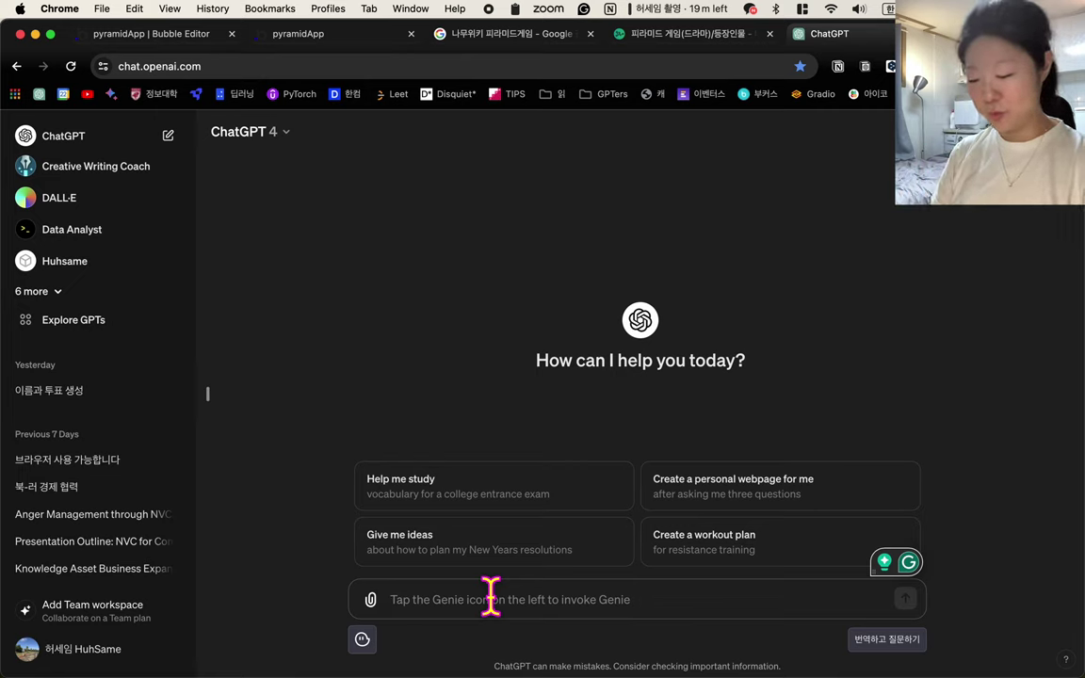
text(cs)
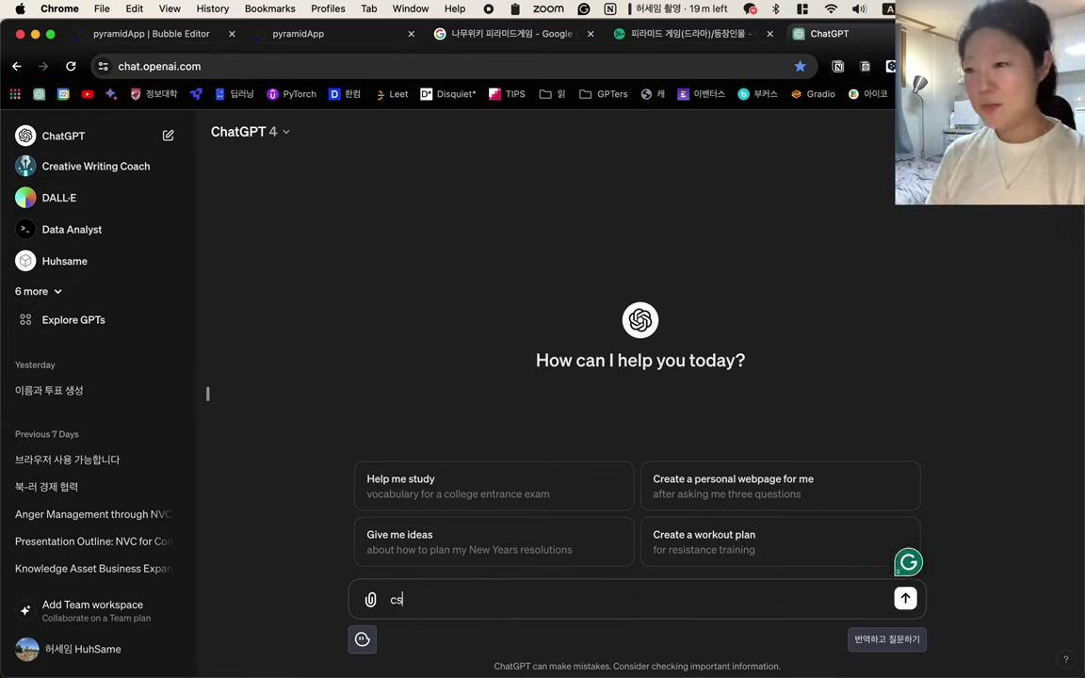
text(v 파일 ㅁ)
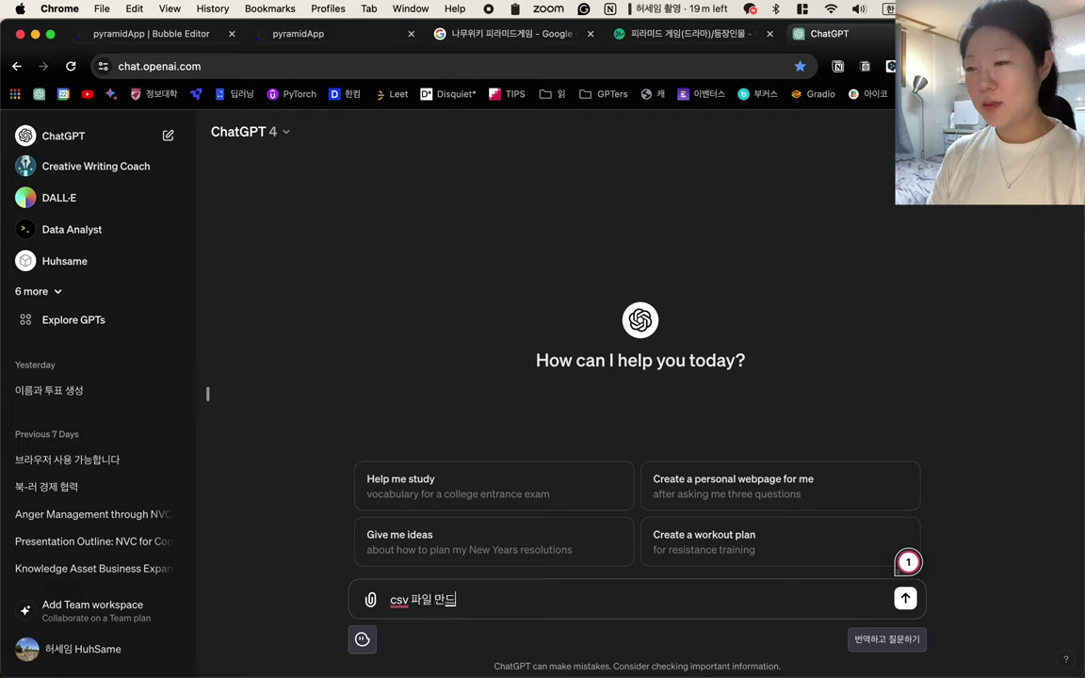
key(shift+Return)
text(ㅇ)
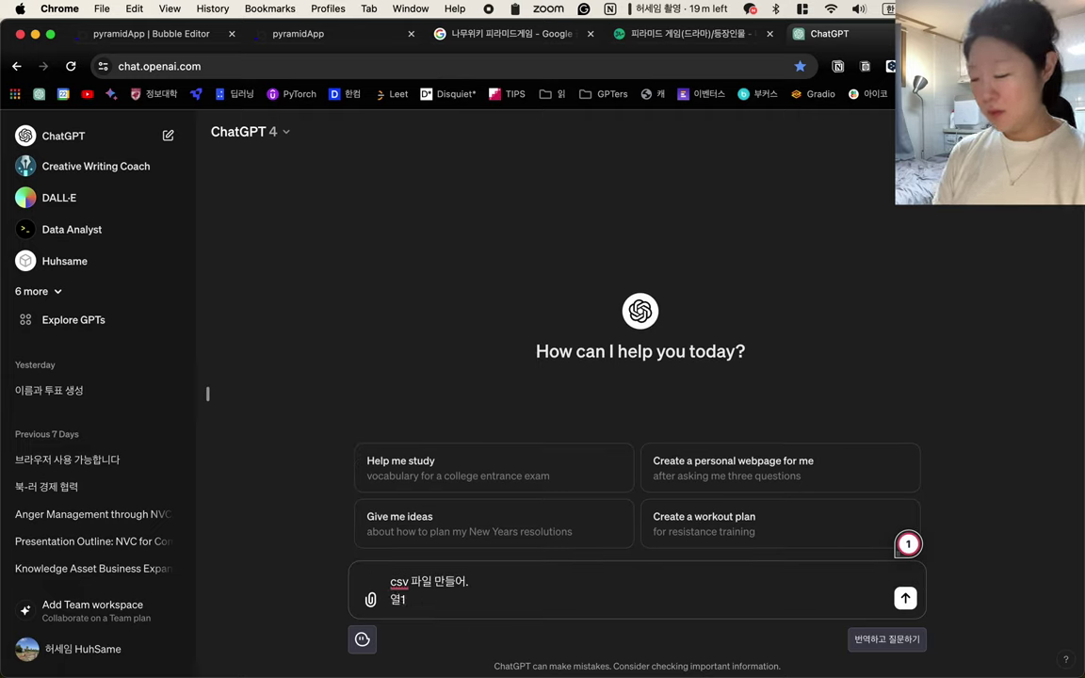
text(1: 이름, 열2:)
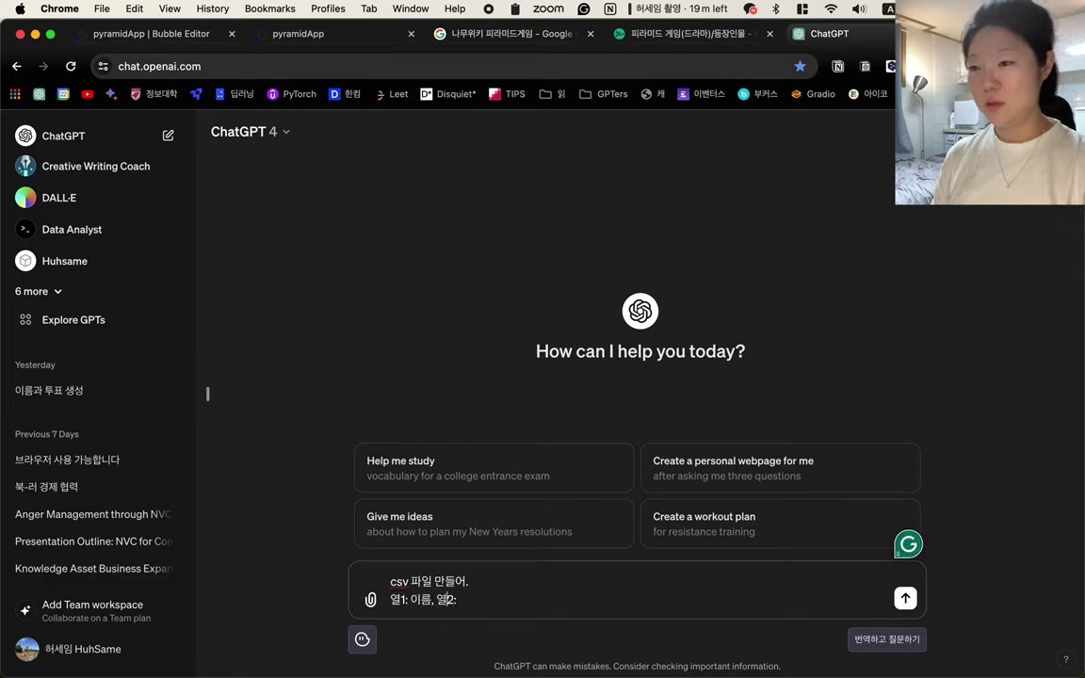
text(ㅜ미)
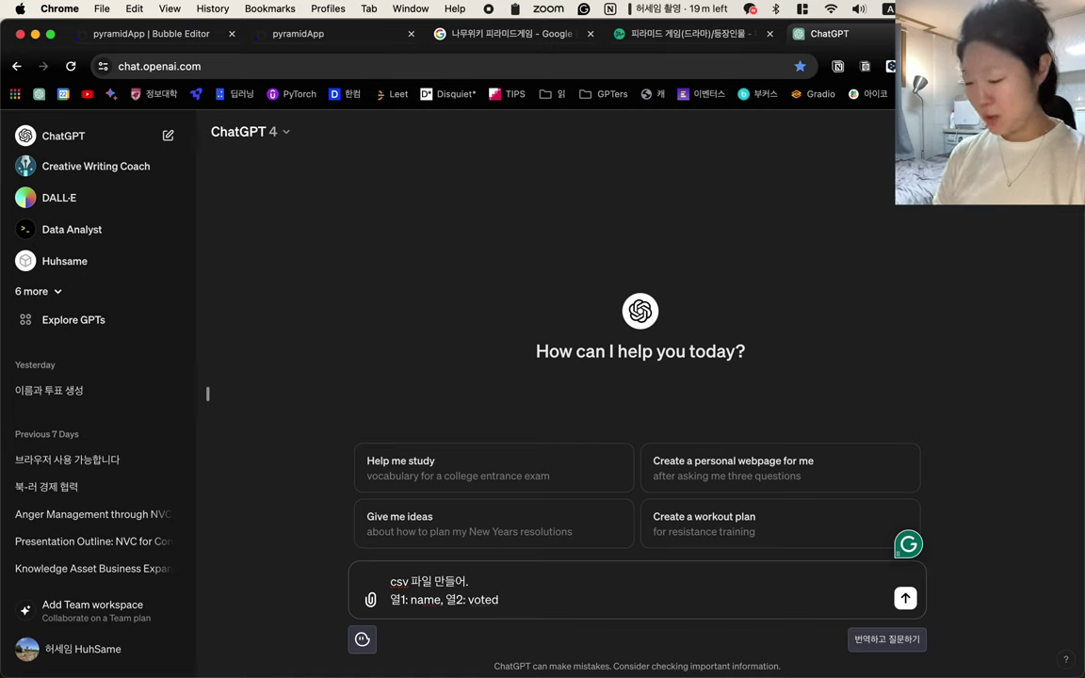
- Add the line "열2의 값은 모두 0으로" to the prompt beneath the column definitions
key(shift+Return)
key(shift+Return)
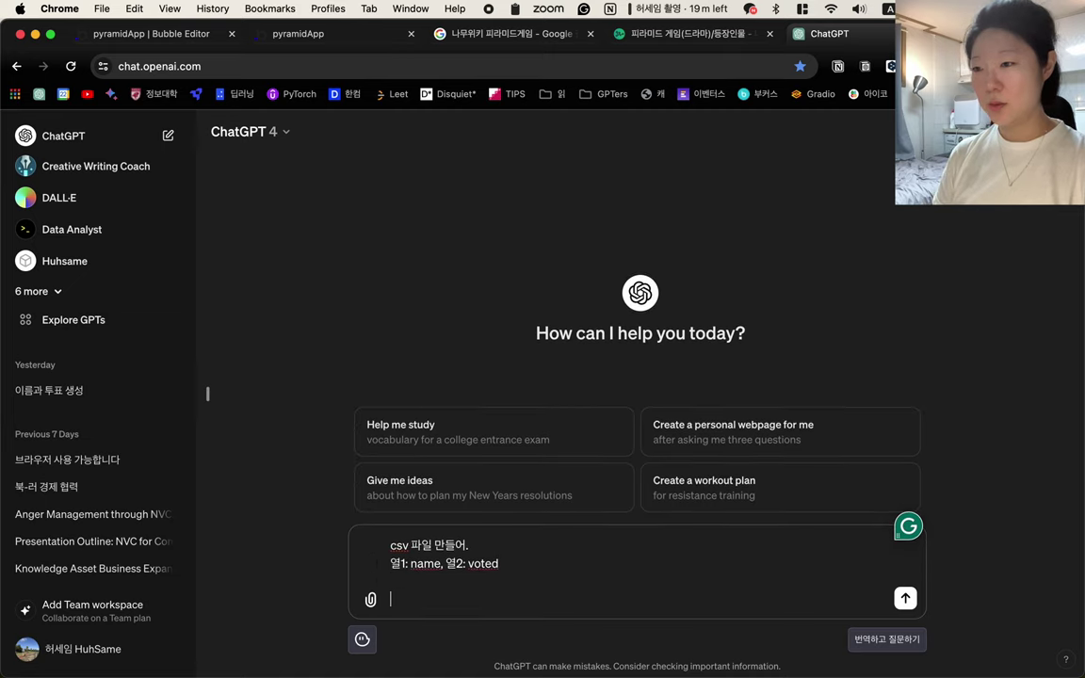
key(BackSpace)
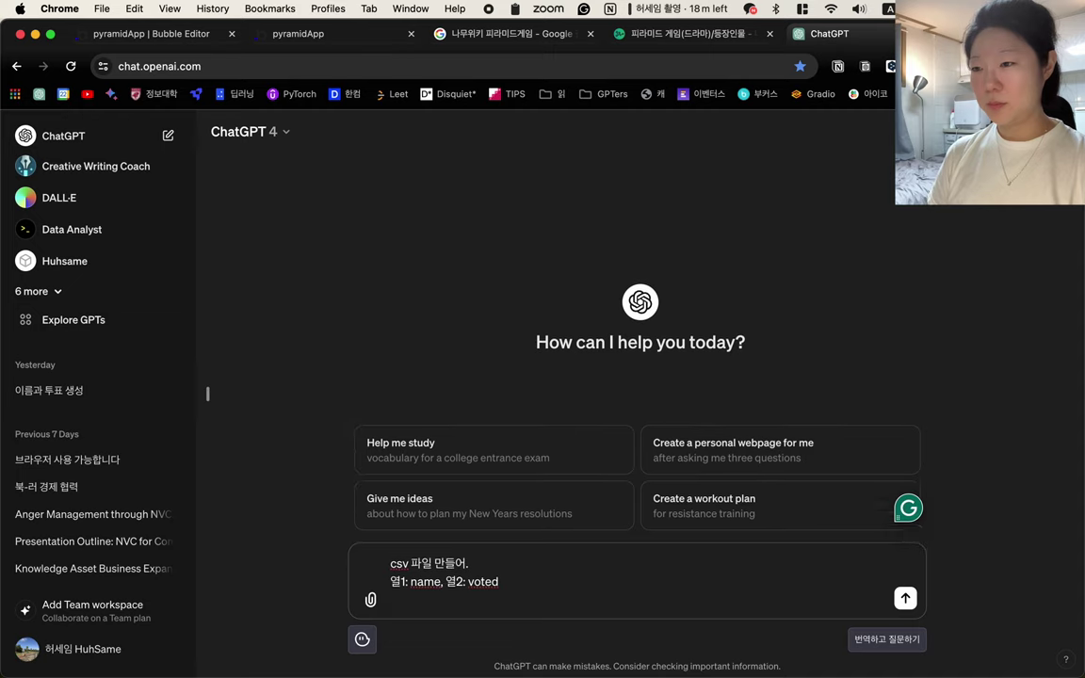
text(duf)
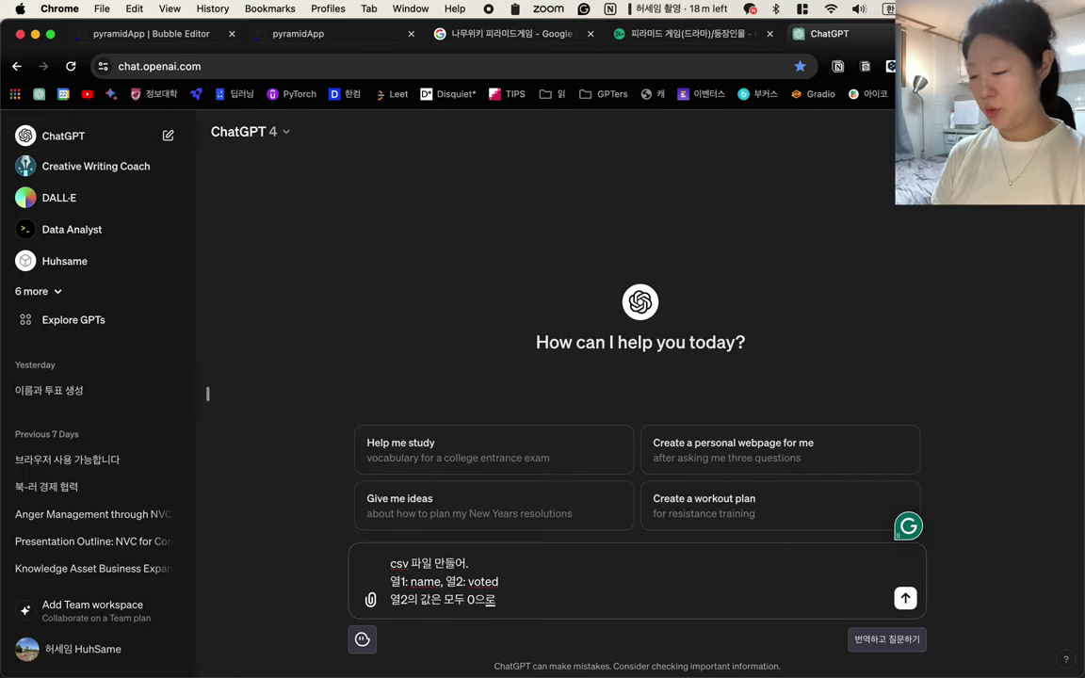
key(shift+Return)
- Add "열1의 값은 여기서 이름만 추출해서 적어" and a "---" separator to the prompt, followed by the copied wiki character list
key(shift+Return)
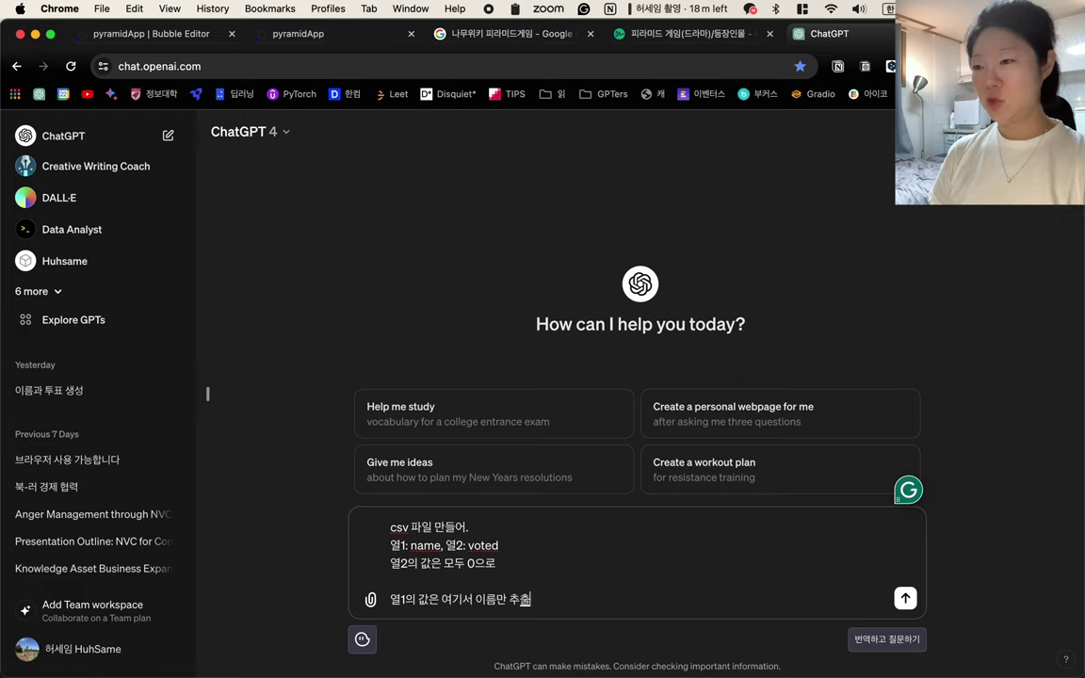
key(shift+Return)
key(shift+Return)
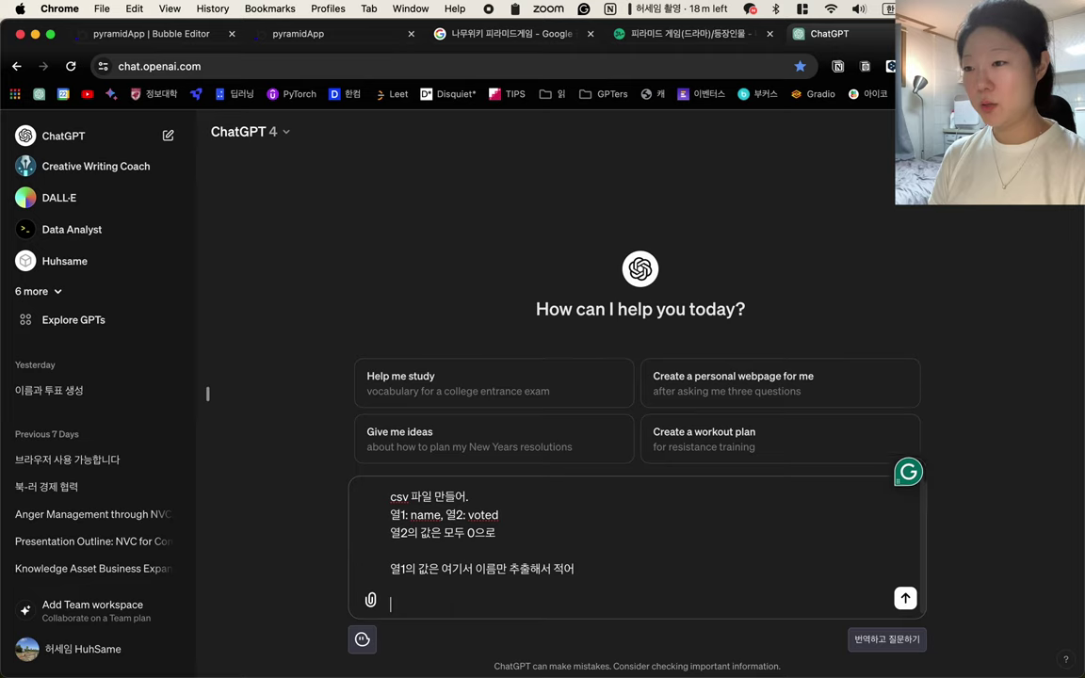
text(₩₩)
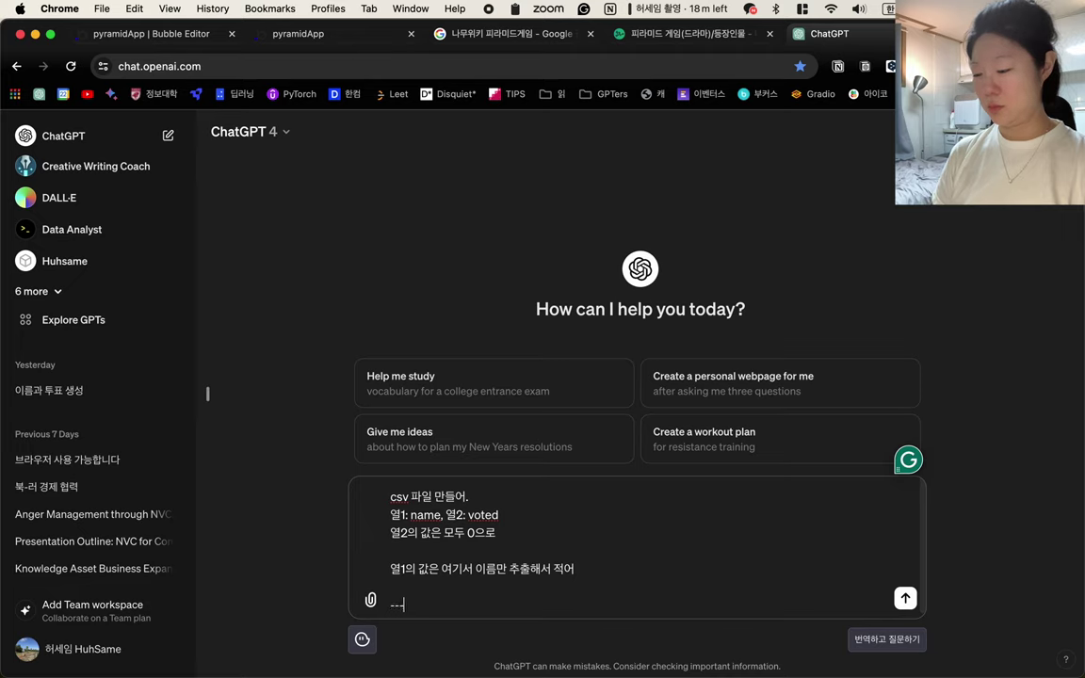
key(shift+Return)
key(super+v)
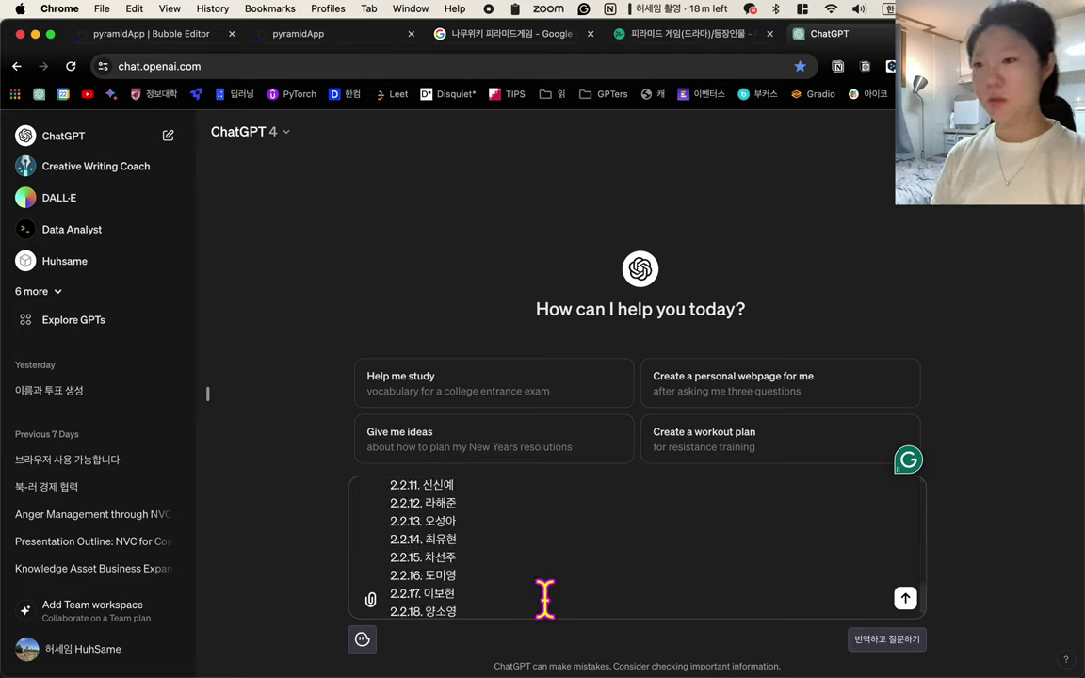
scroll(528, 568, up, 3)
scroll(528, 568, up, 8)
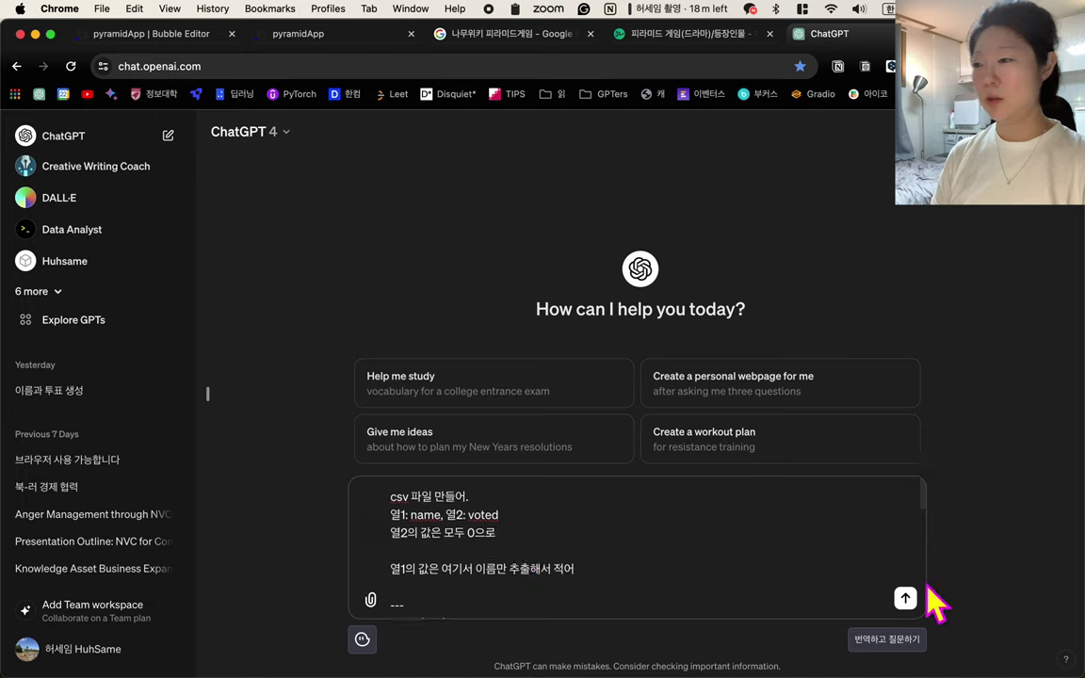
- Send the prompt and download the generated names_voted.csv file
click(904, 598)
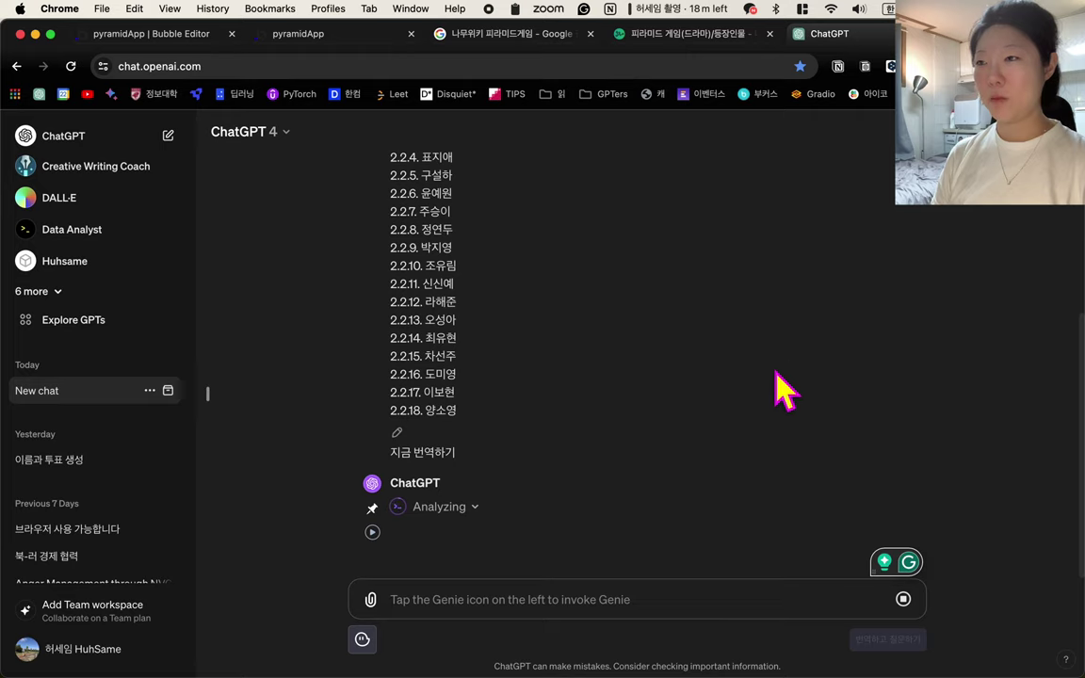
scroll(775, 388, up, 5)
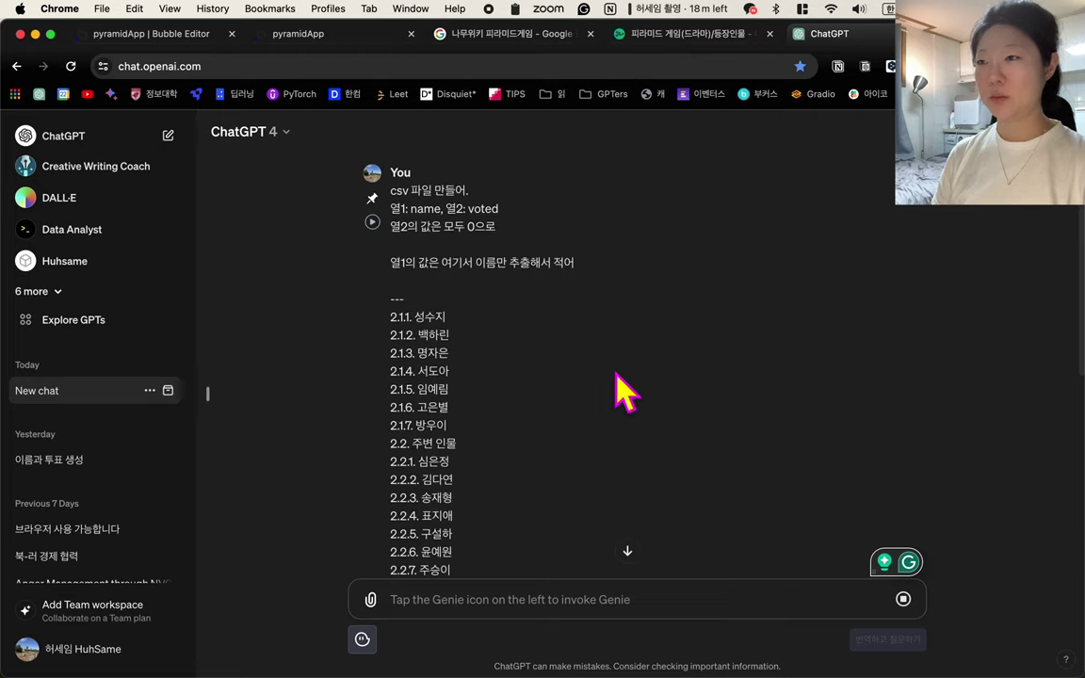
scroll(451, 369, down, 5)
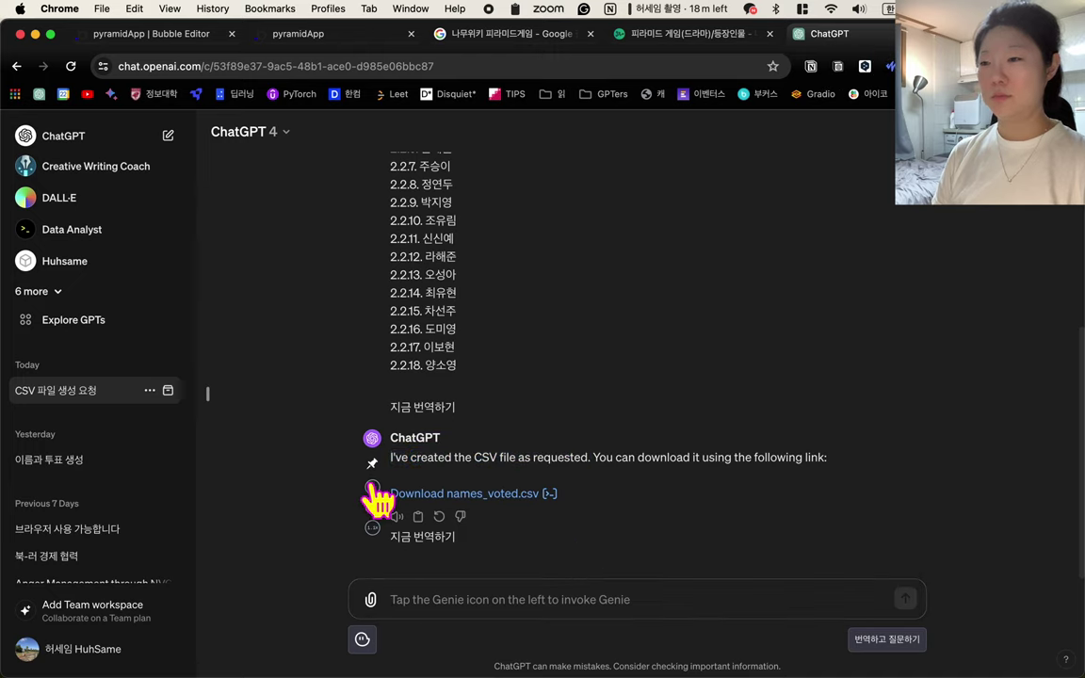
click(509, 496)
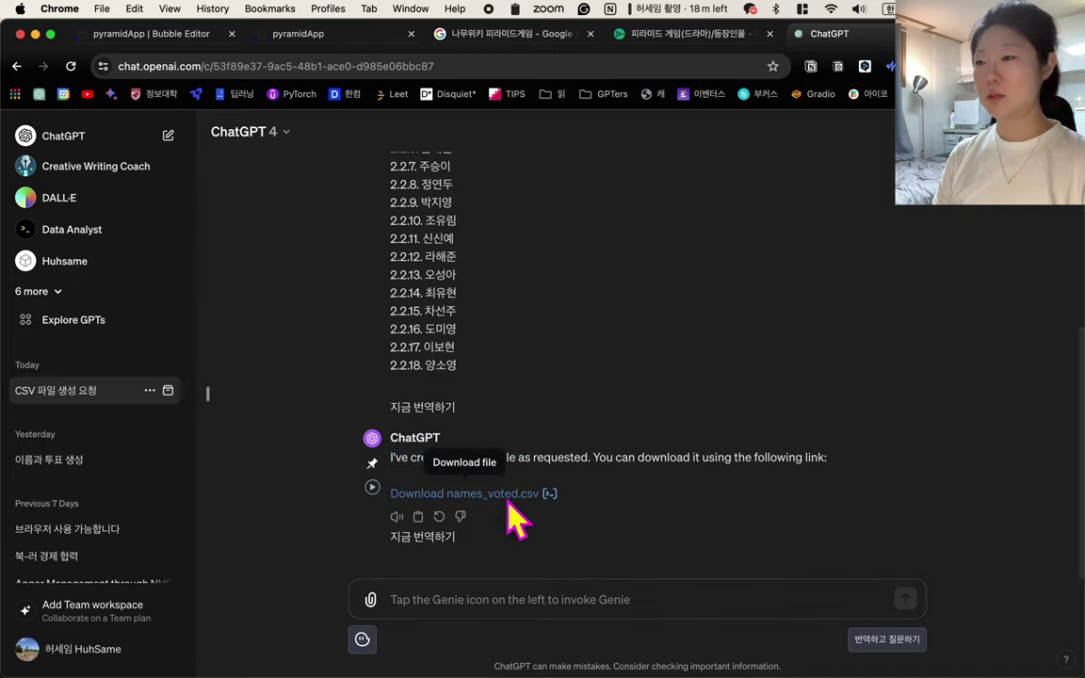
click(798, 495)
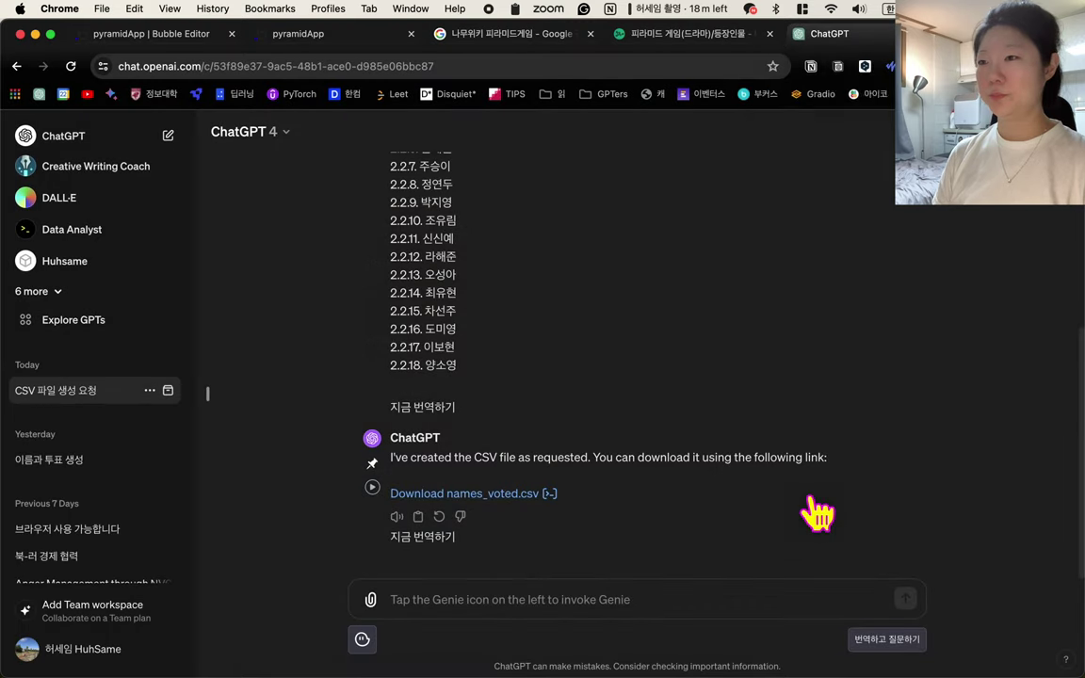
- Return to the Bubble editor's app data and preview names_voted.csv from the Downloads folder, checking its name and voted columns
click(278, 36)
click(174, 36)
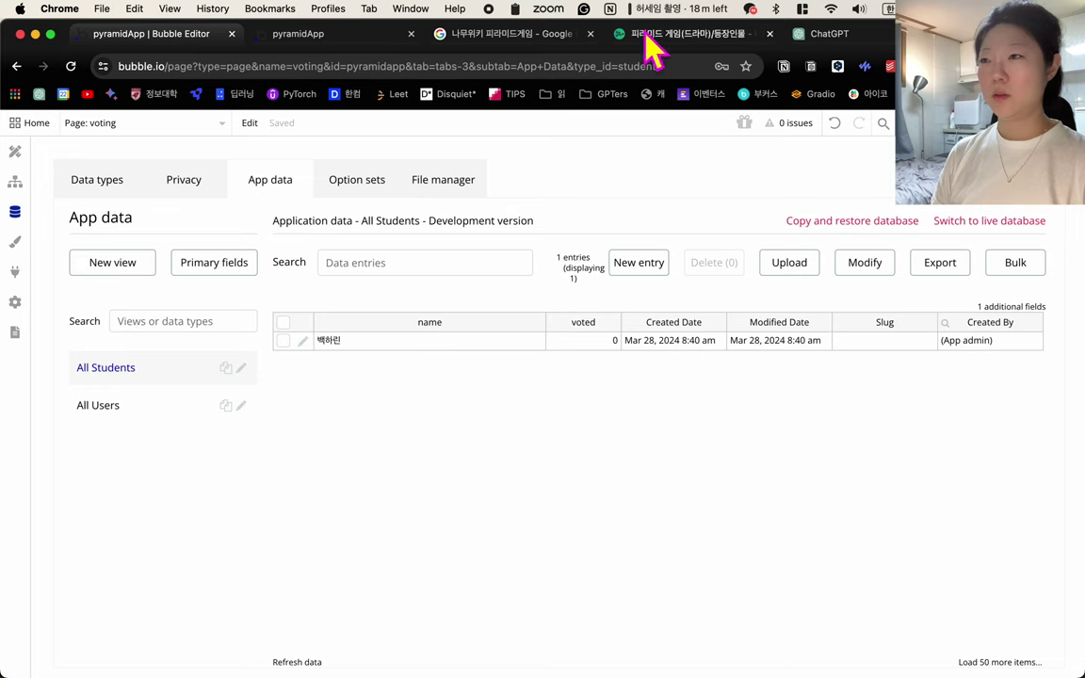
mouse_move(748, 670)
click(798, 634)
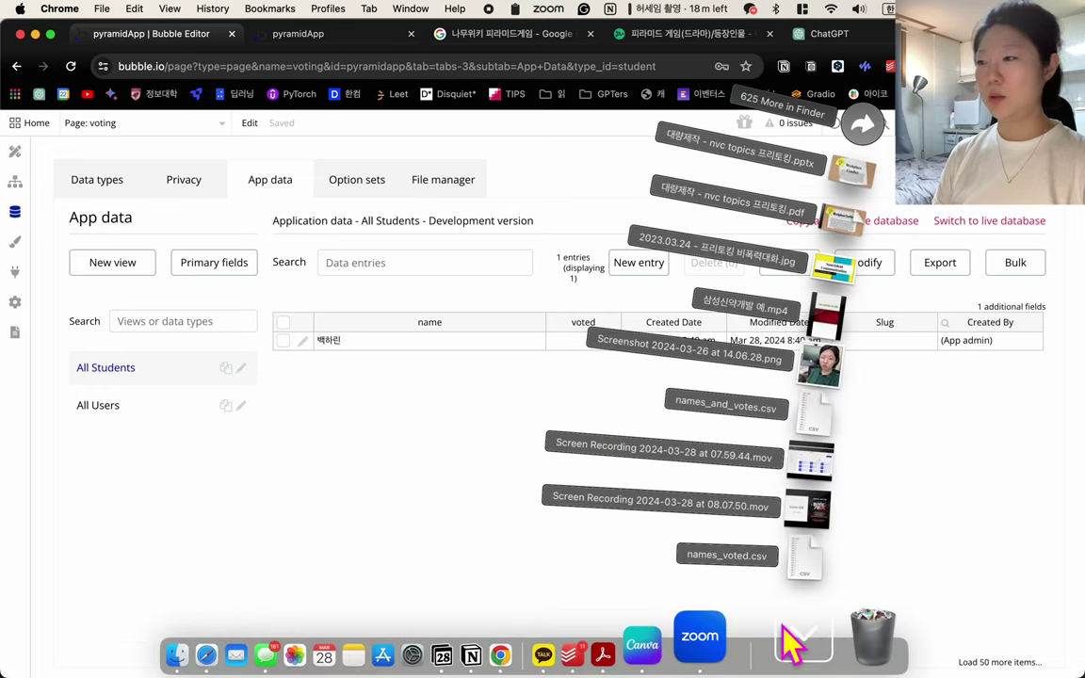
click(872, 133)
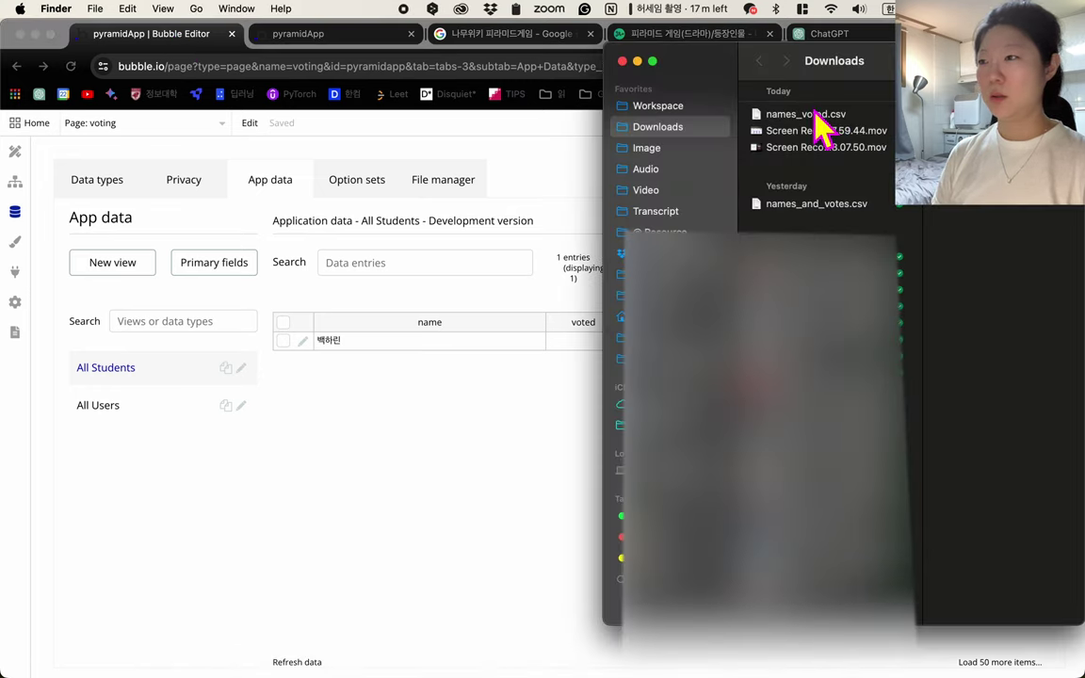
click(815, 117)
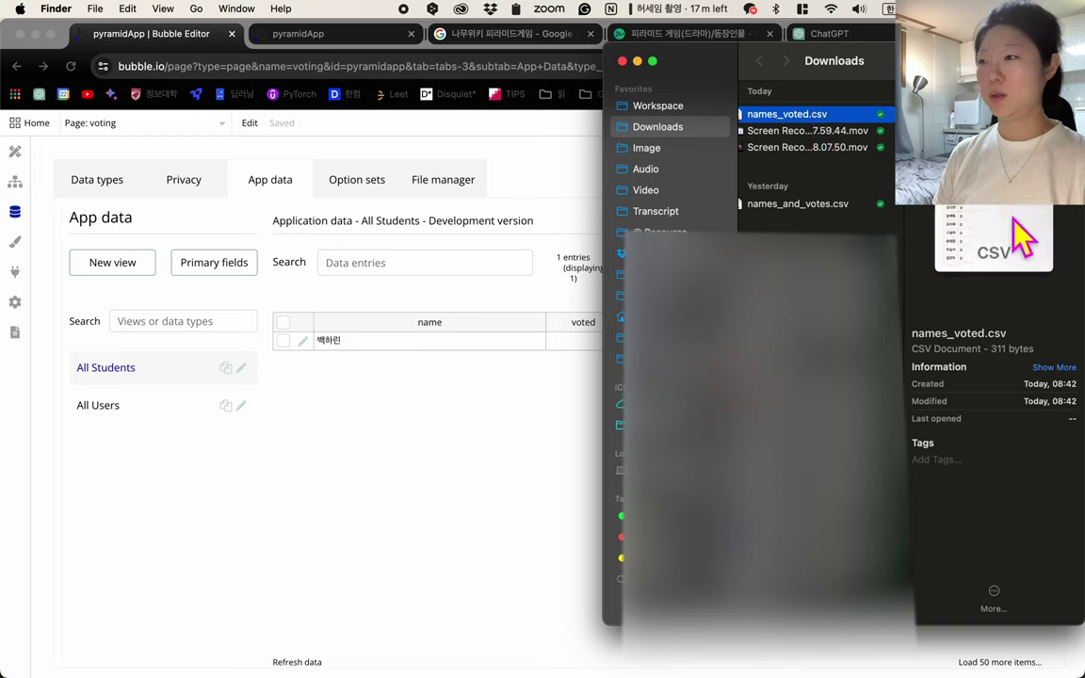
key(space)
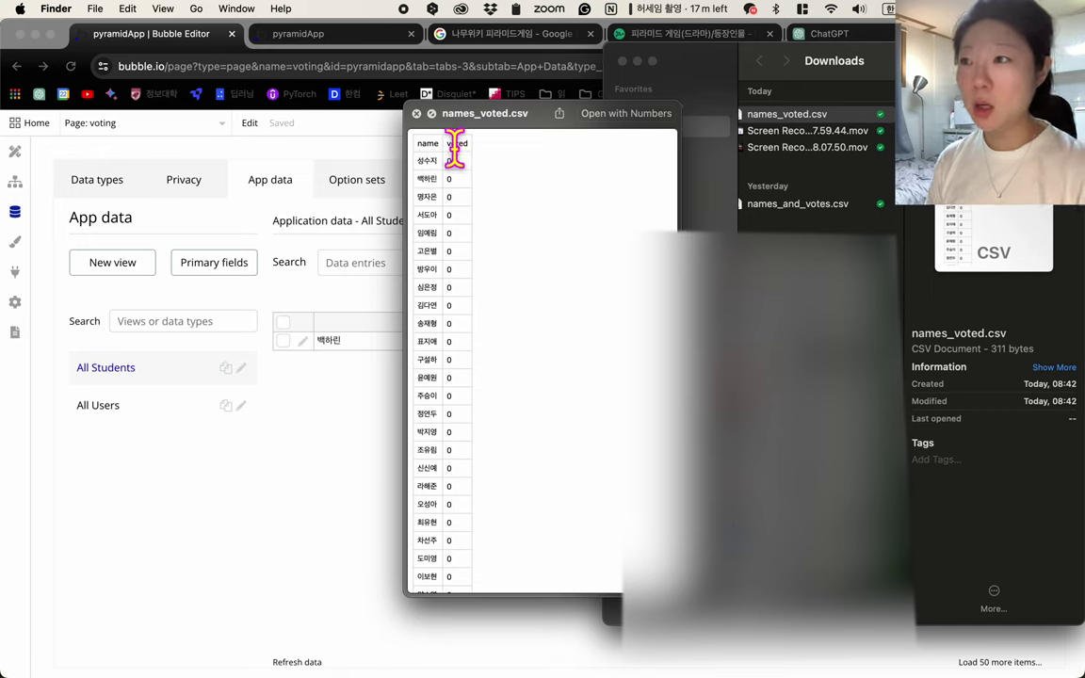
scroll(454, 474, down, 2)
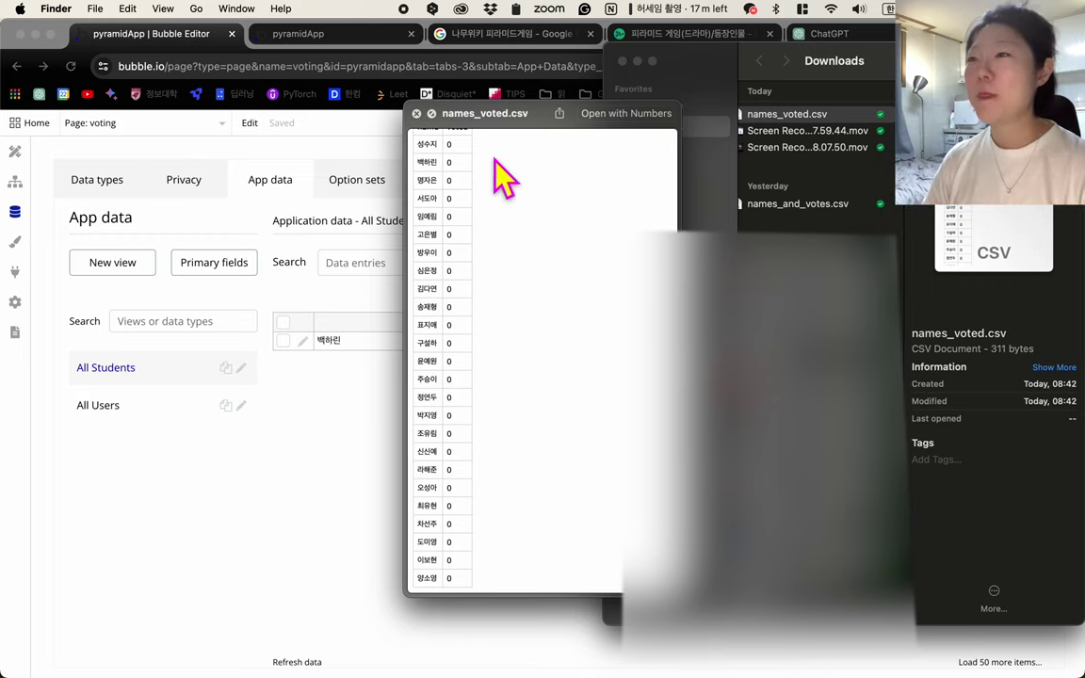
click(416, 114)
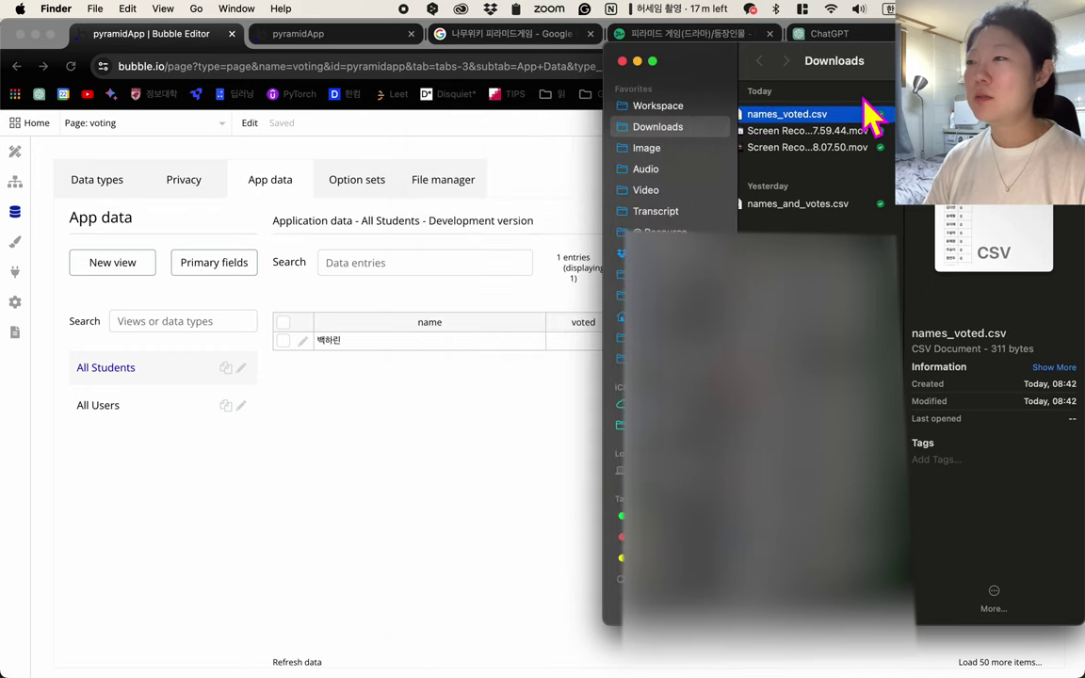
click(491, 403)
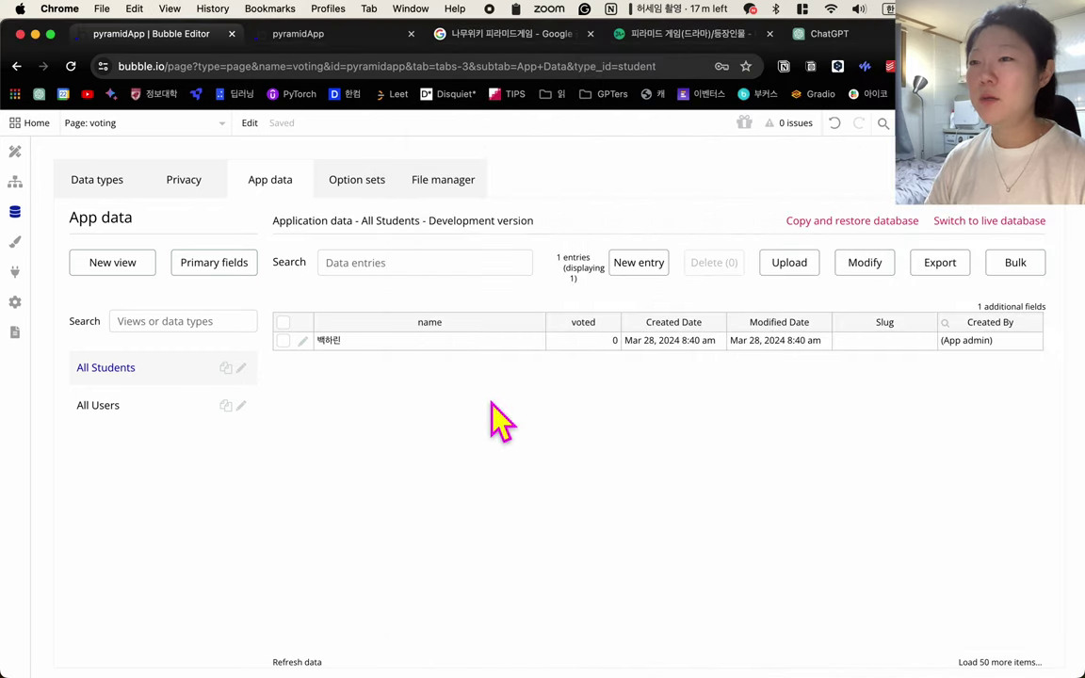
- Start a CSV upload to the development database and choose names_voted.csv from Downloads as its file
click(796, 270)
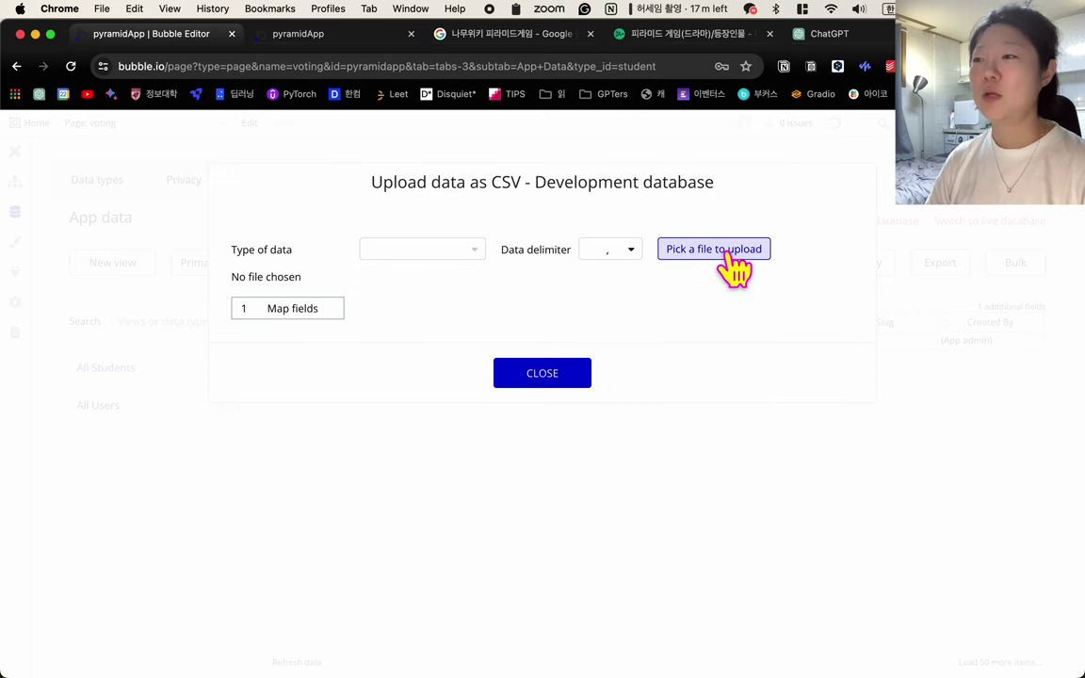
click(727, 256)
click(243, 261)
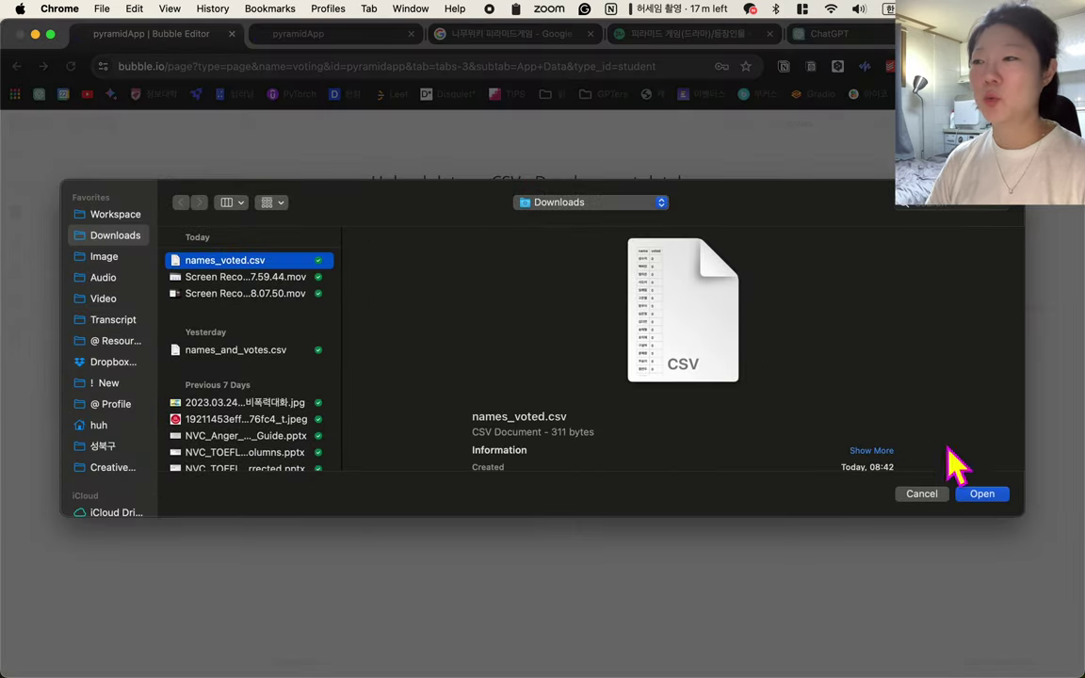
click(980, 496)
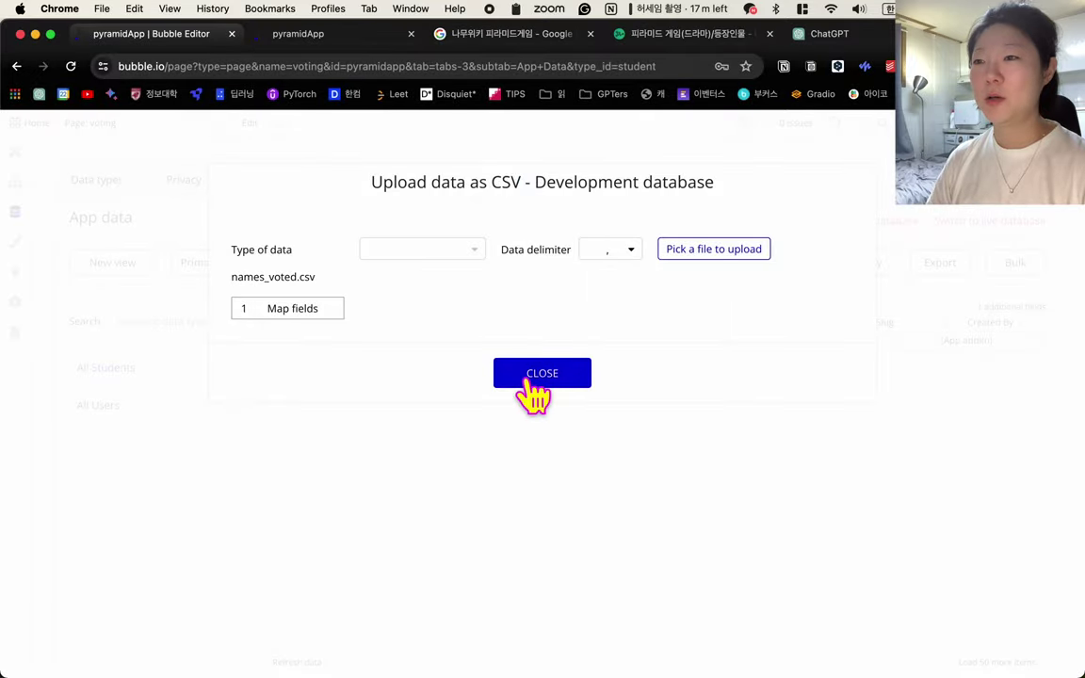
- Set the upload's data type to Student and map the CSV's name and voted columns to the matching fields
click(427, 249)
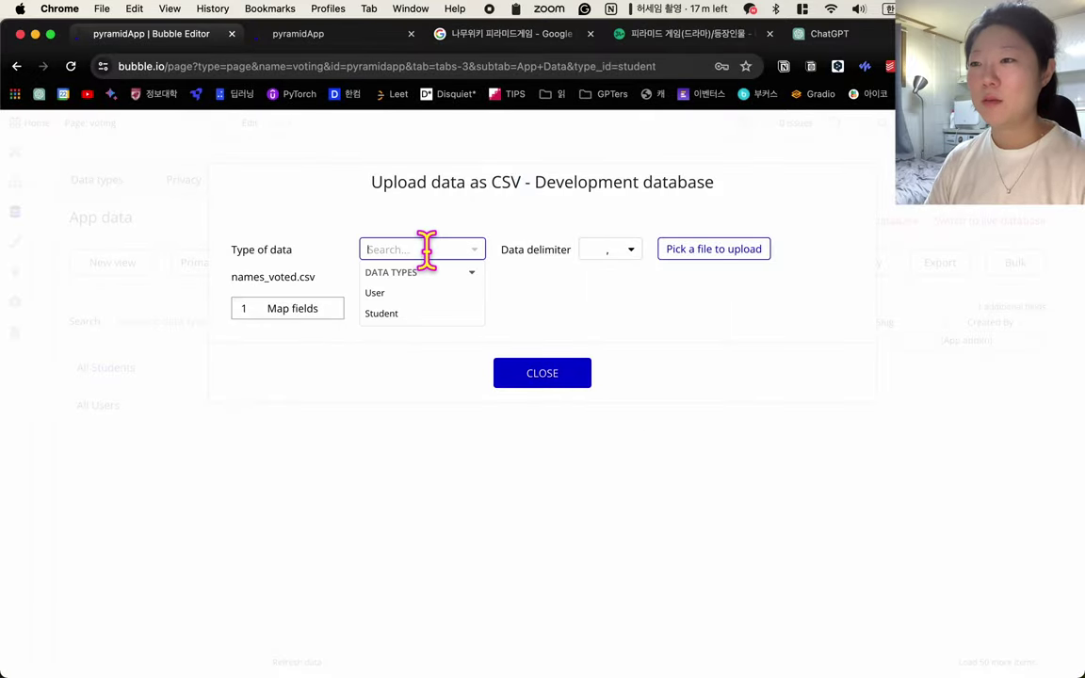
click(386, 313)
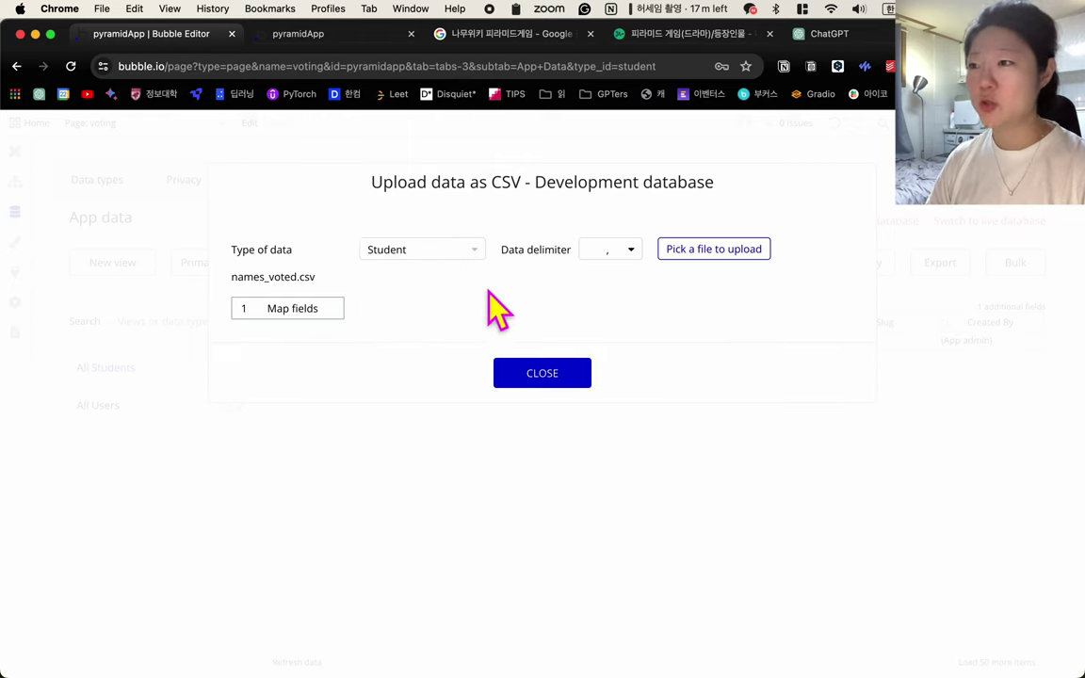
click(302, 314)
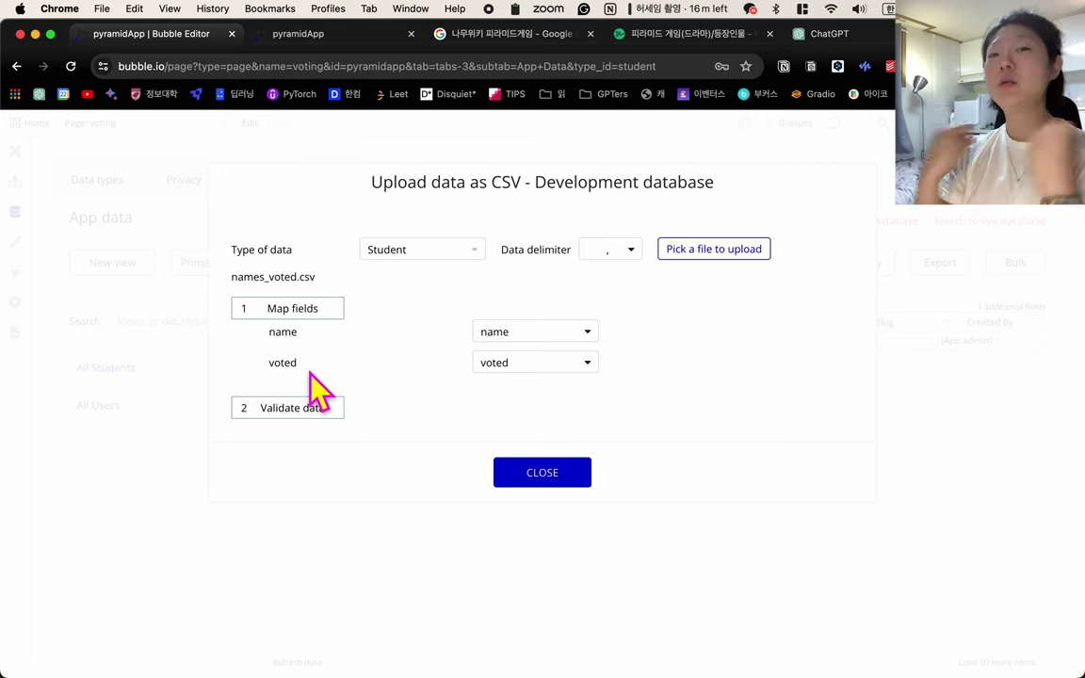
click(530, 335)
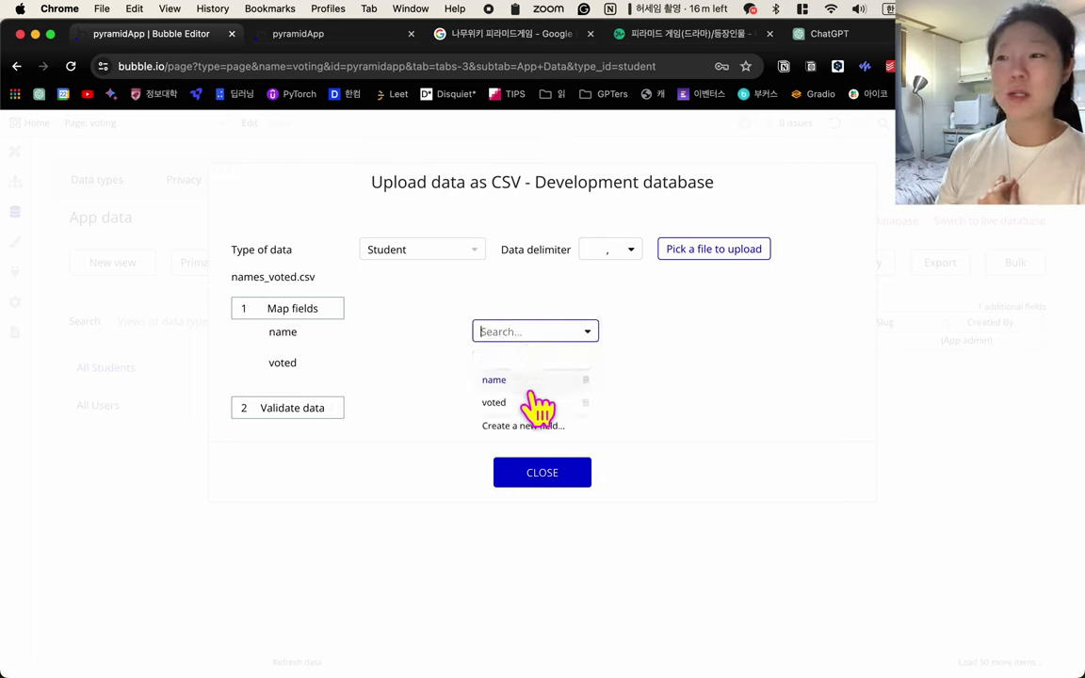
click(658, 332)
click(565, 331)
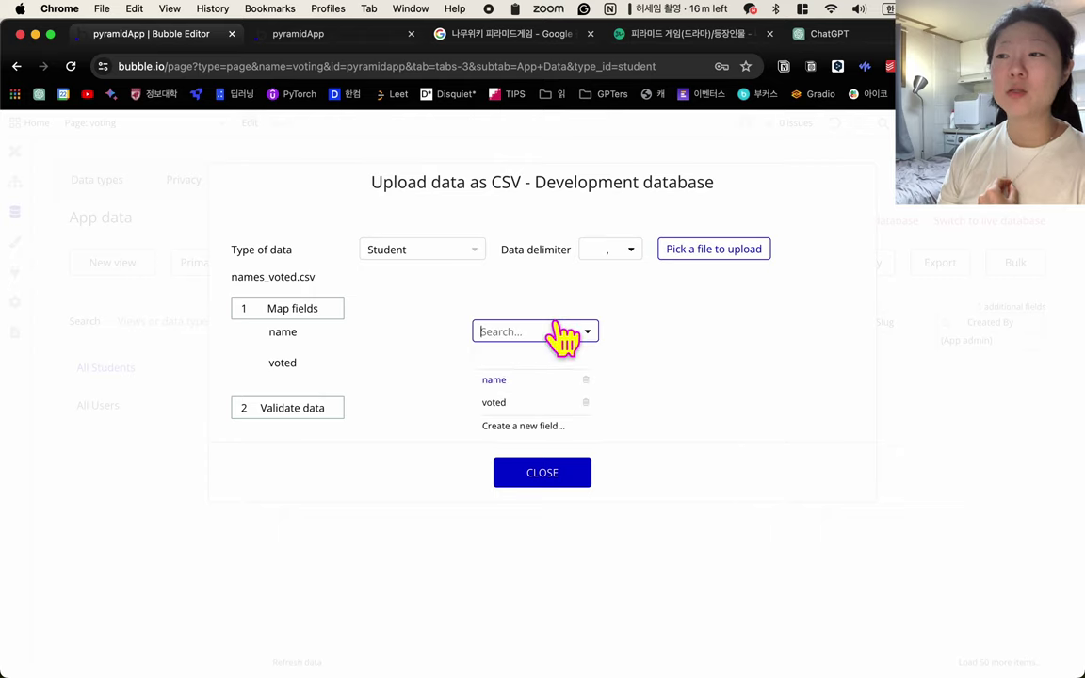
click(557, 331)
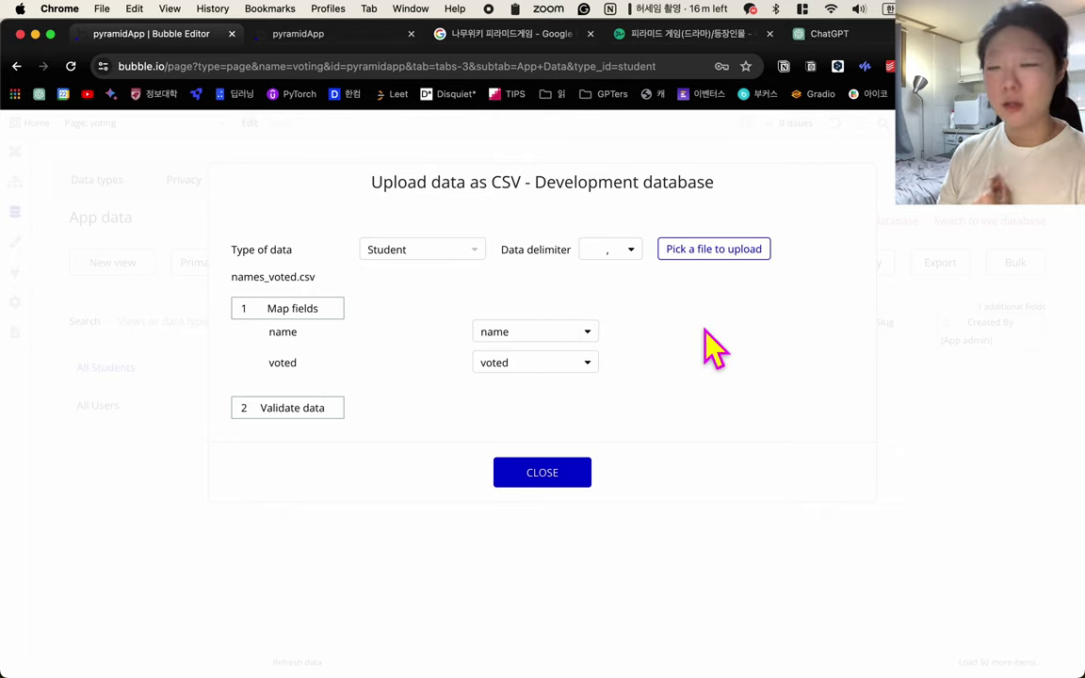
- Validate the mapped data, try to upload names_voted.csv to the development database, and close the upload dialog
click(288, 410)
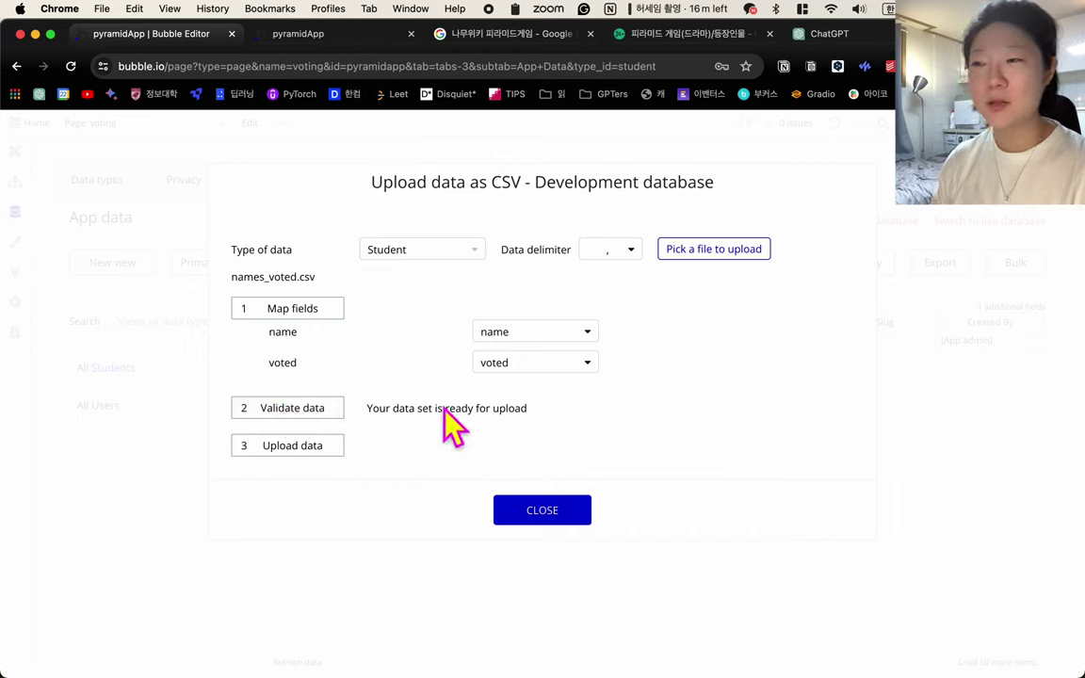
click(291, 448)
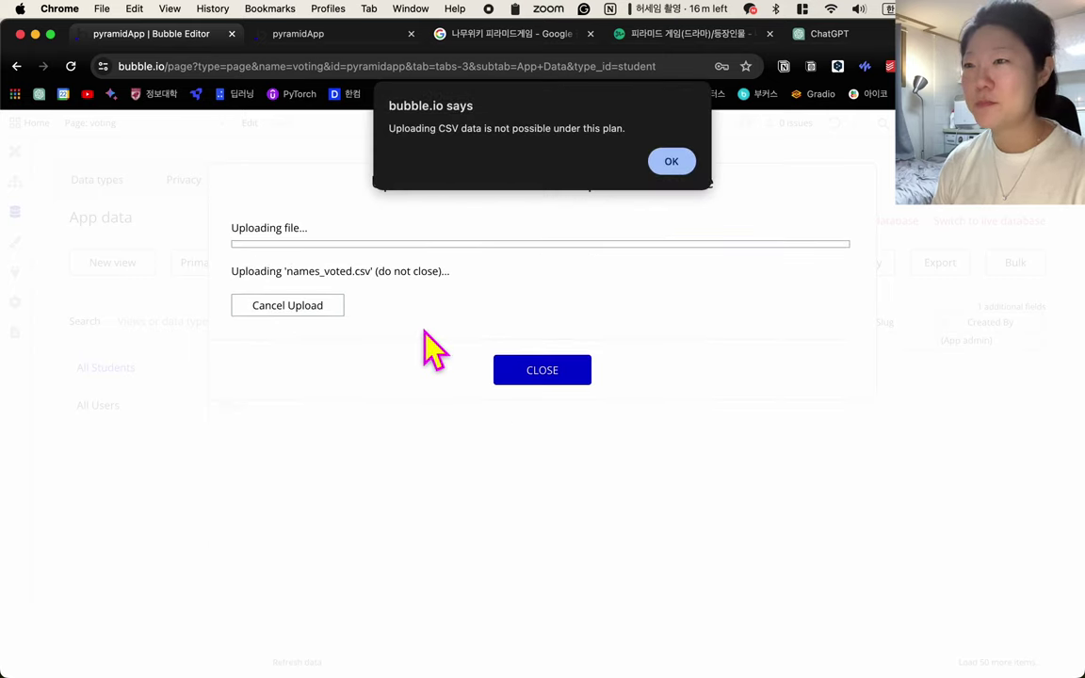
click(669, 161)
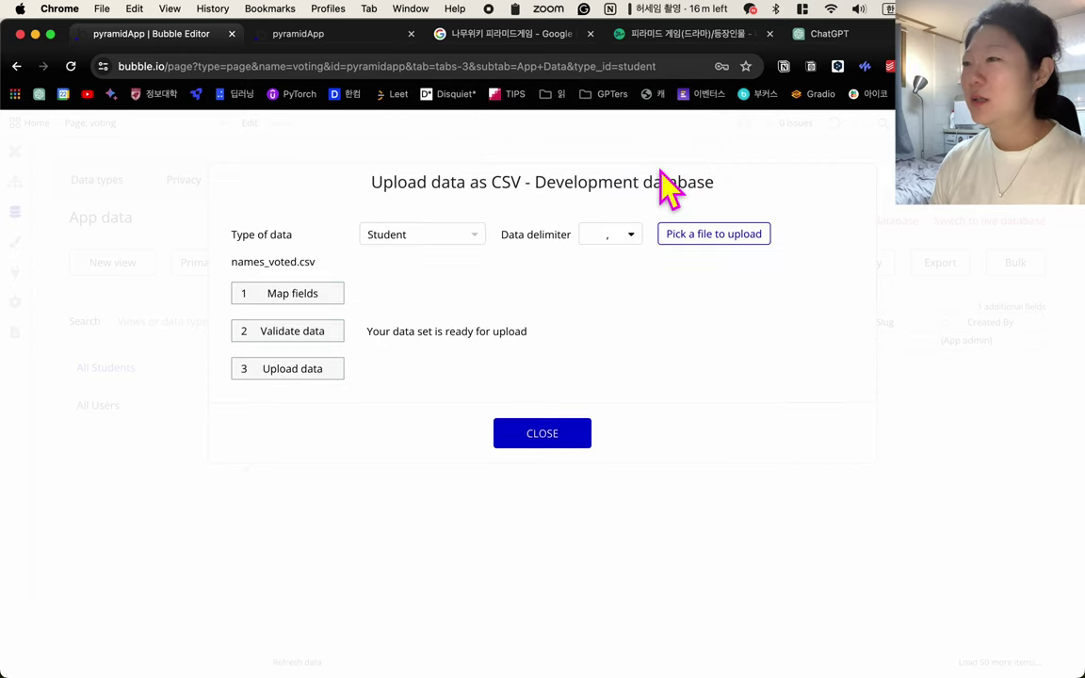
click(540, 435)
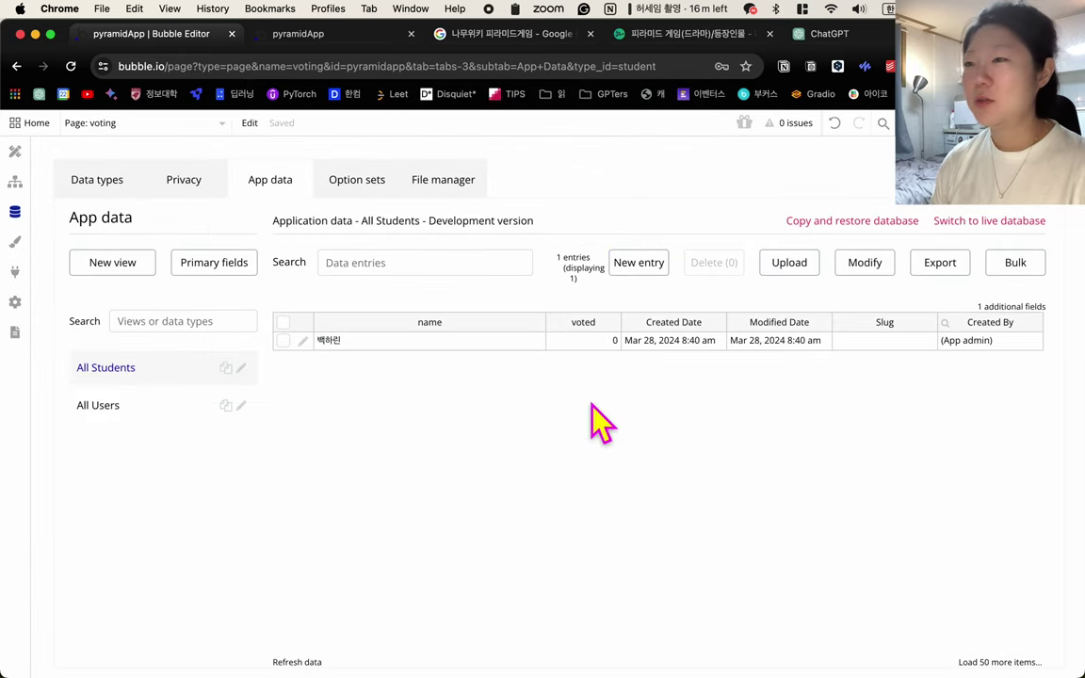
- Create a new Student entry for the drama character 신수지 with voted set to 0
click(442, 262)
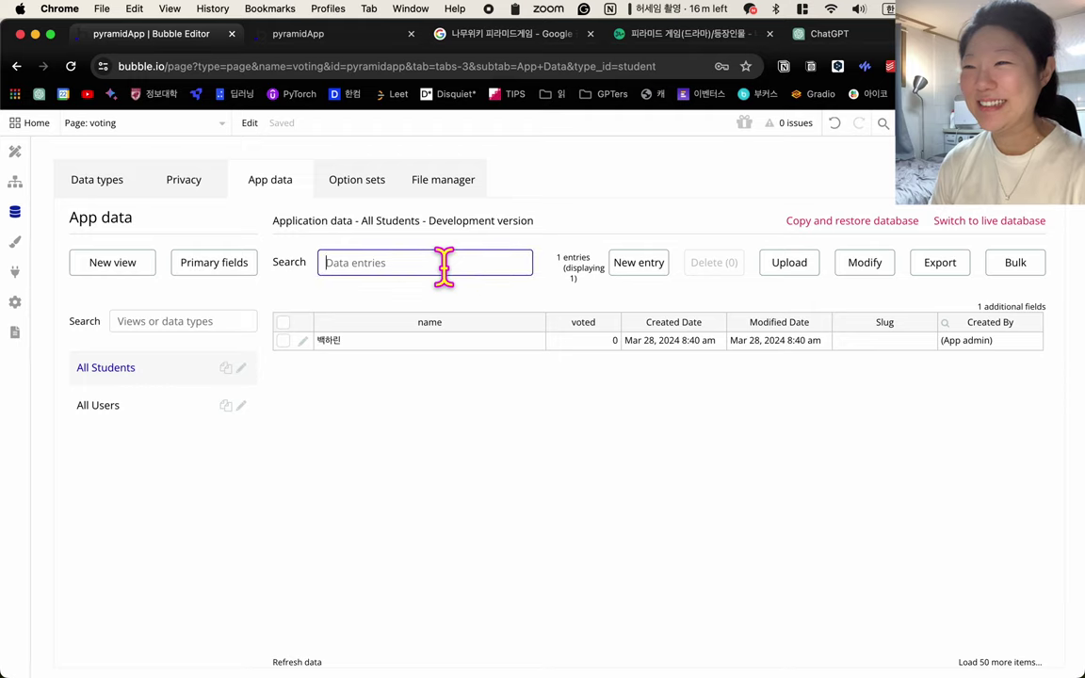
click(639, 263)
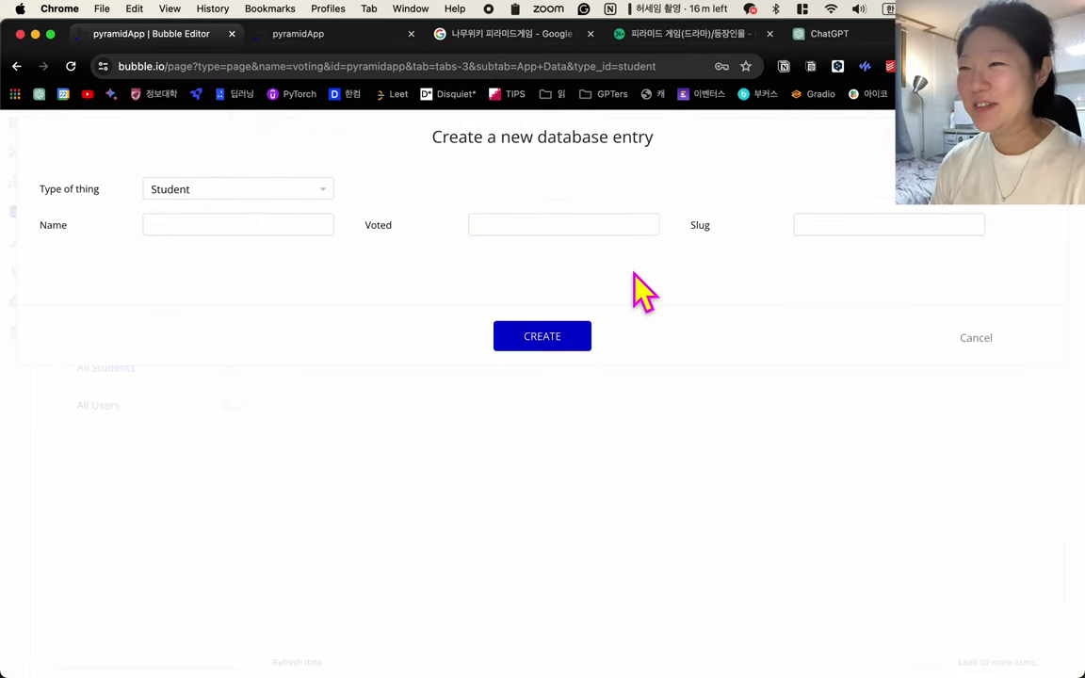
click(243, 225)
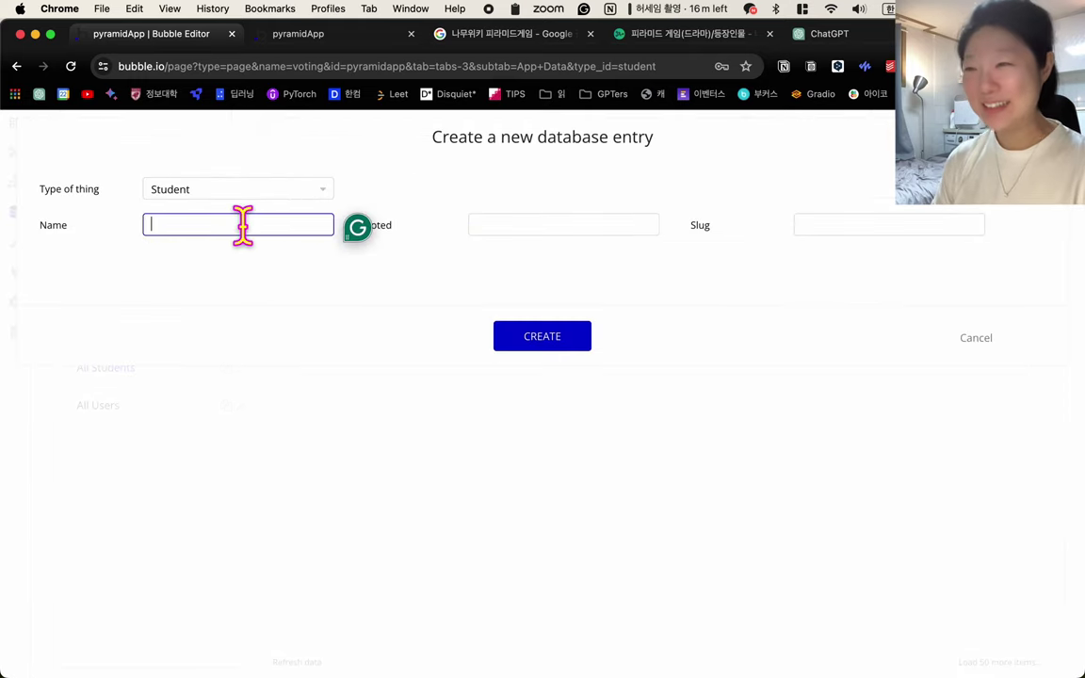
text(신수지)
key(Tab)
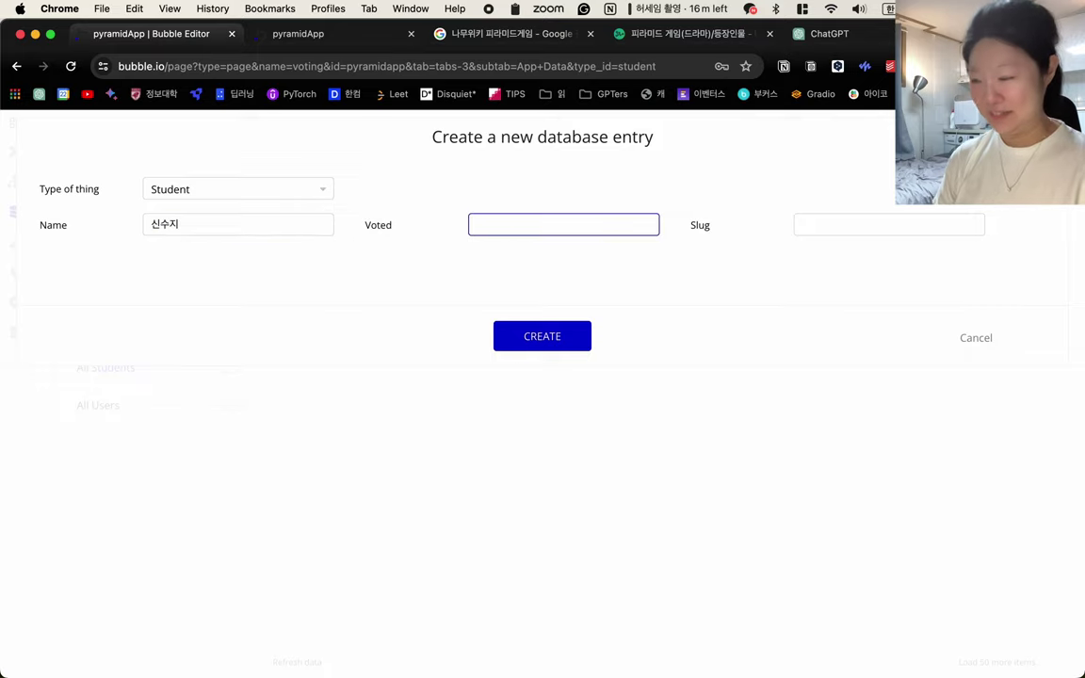
text(0)
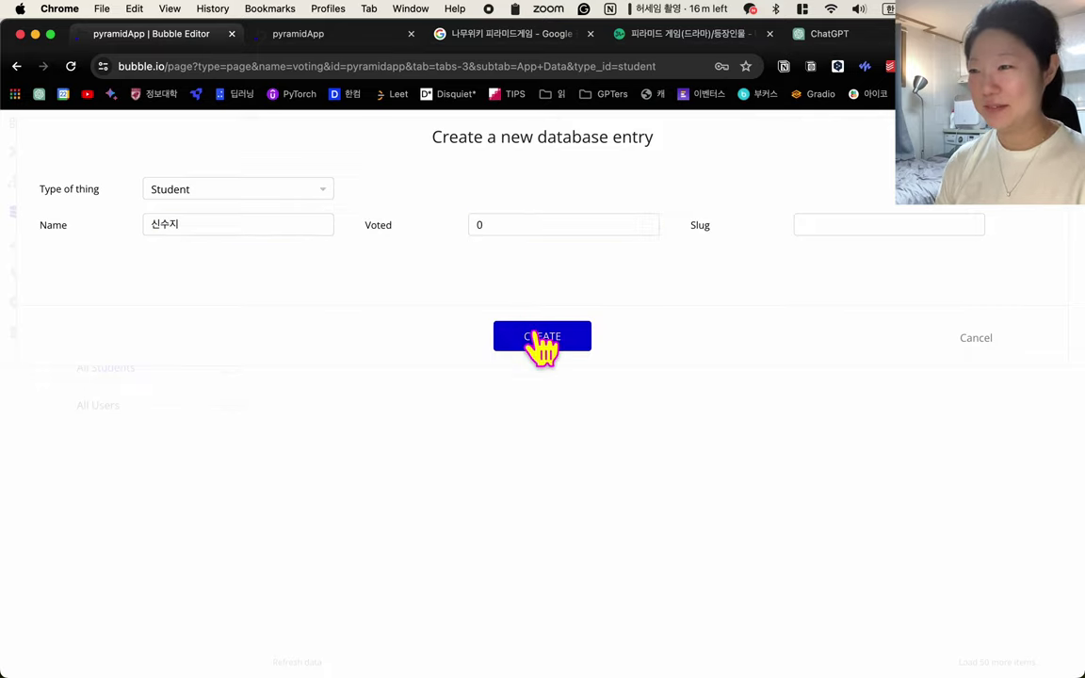
click(539, 339)
- Create a new Student entry for the drama character 임예림 with voted set to 0
click(635, 261)
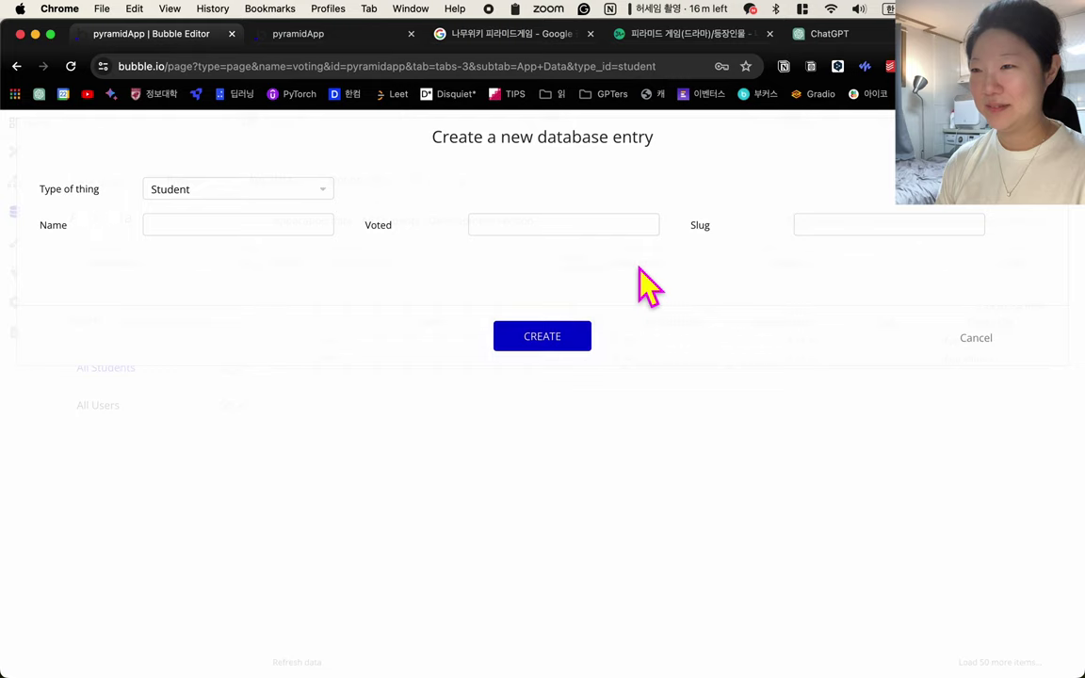
click(272, 218)
text(임ㅇ)
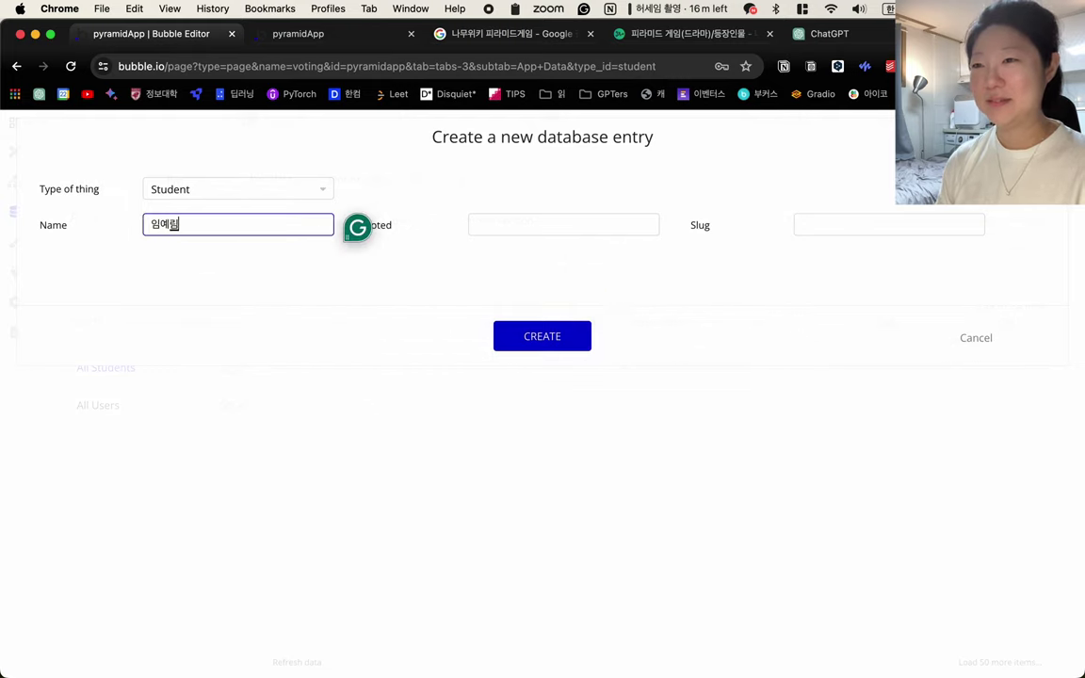
click(542, 223)
text(0)
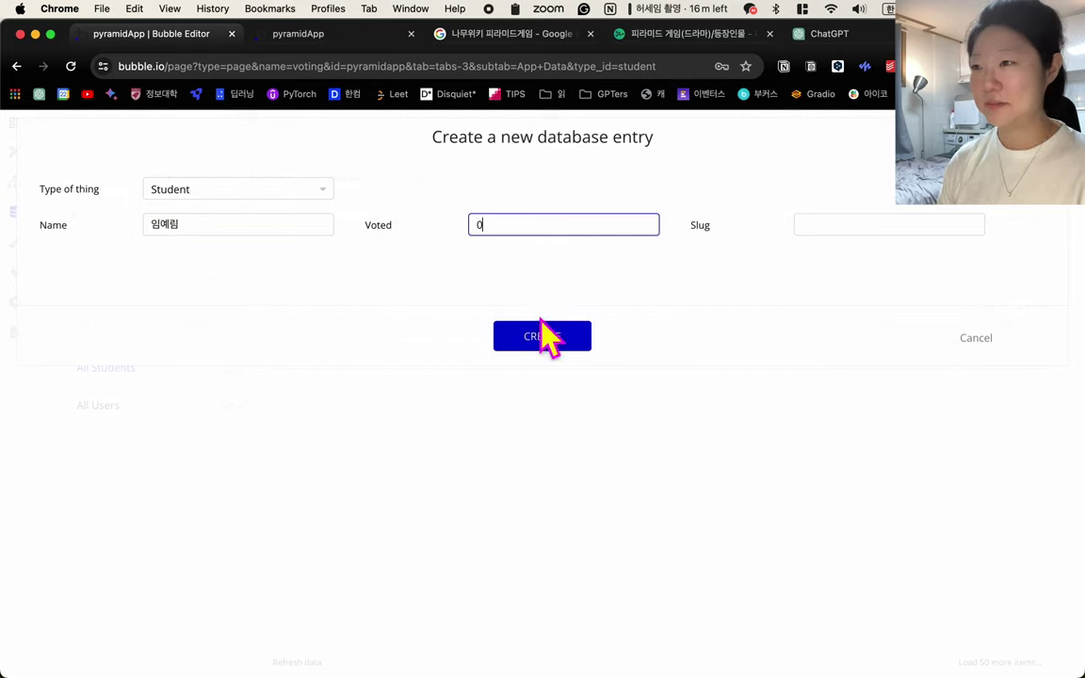
click(543, 336)
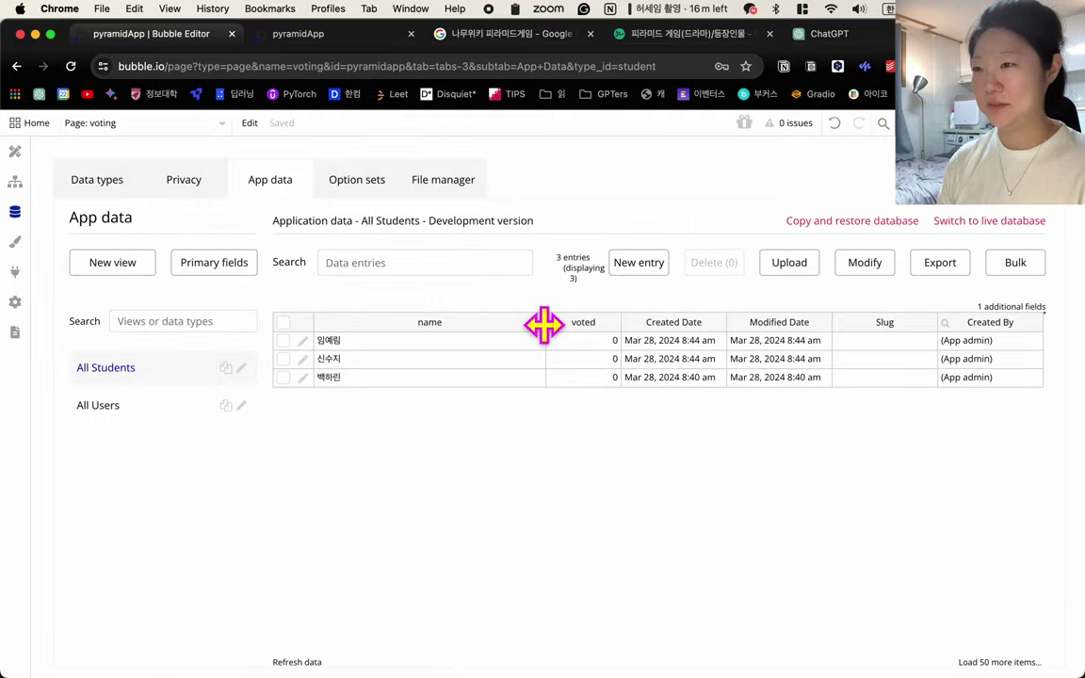
- Create a new Student entry for the drama character 표지애 with voted set to 0
click(636, 266)
click(227, 222)
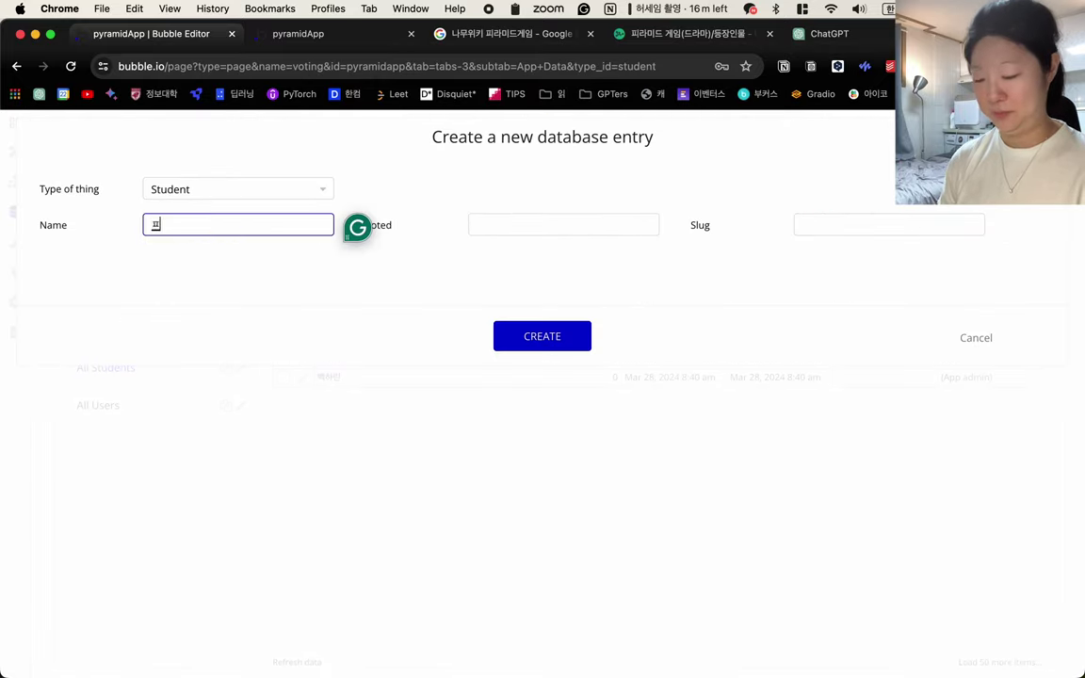
text(표지애)
click(558, 223)
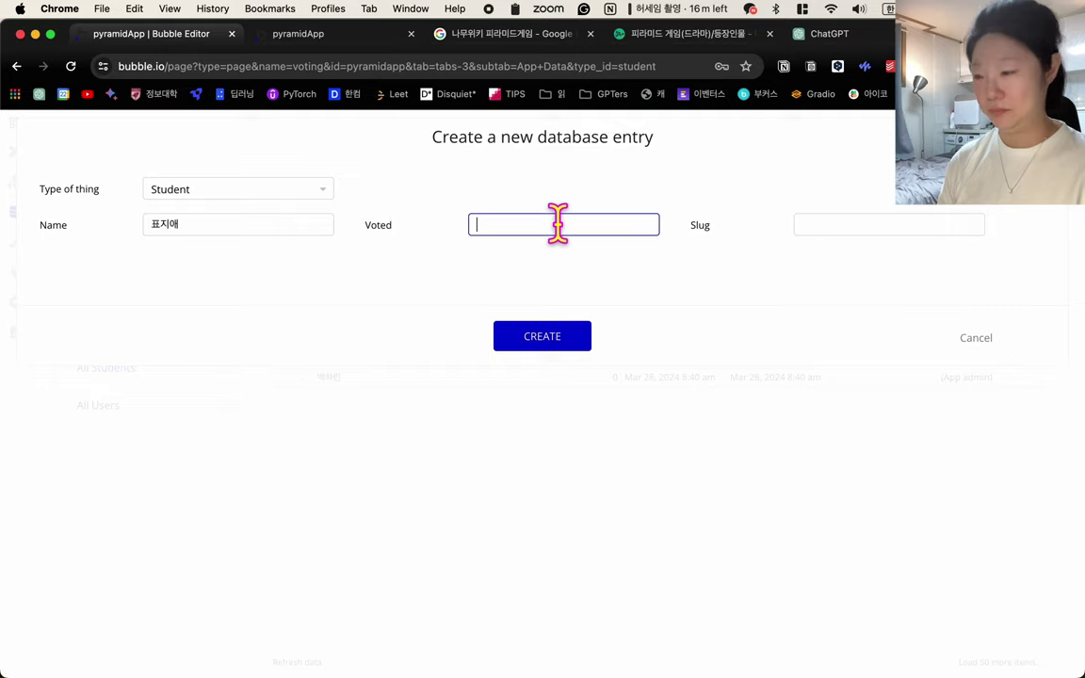
text(0)
click(541, 341)
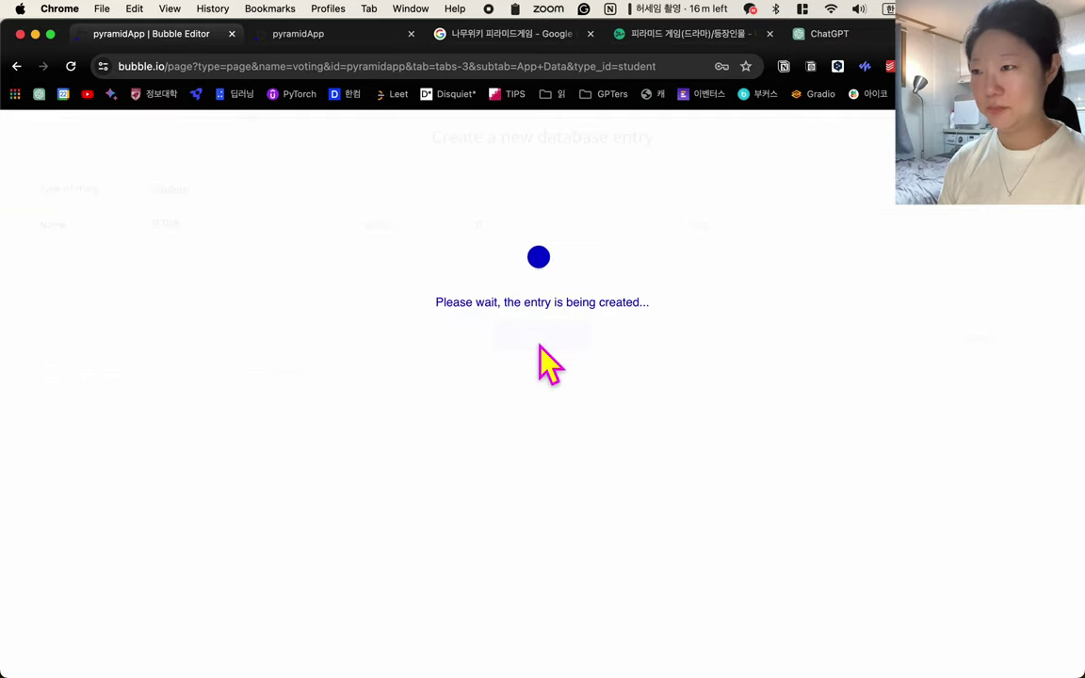
- Create a new Student entry for the drama character 심은정 with voted set to 0
click(637, 268)
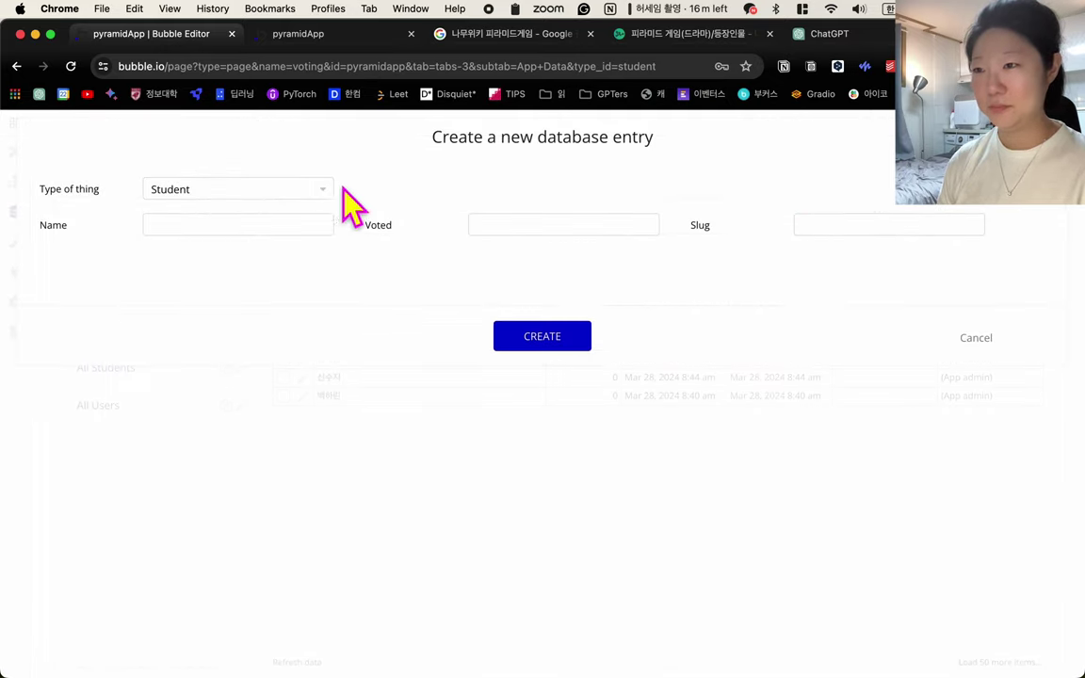
click(229, 223)
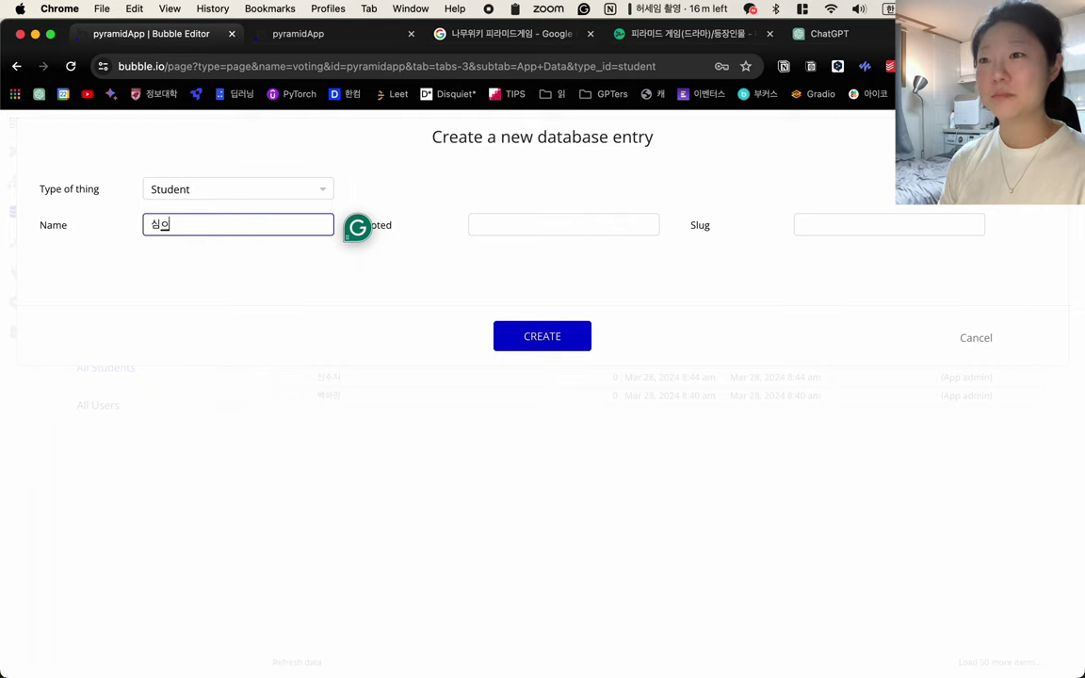
click(538, 226)
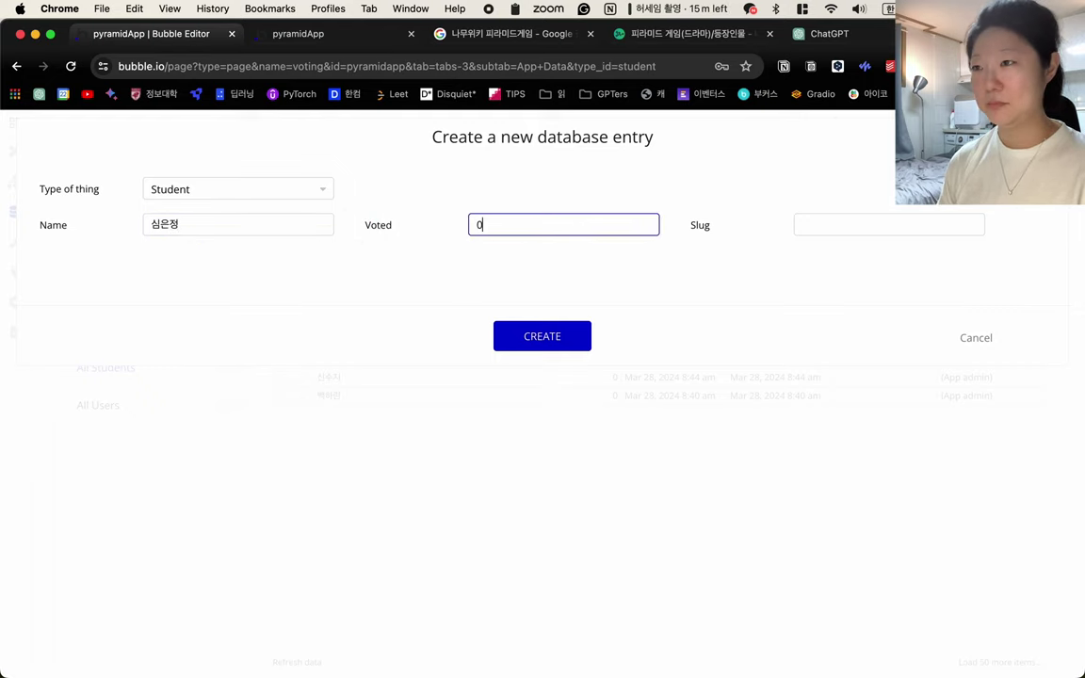
click(523, 341)
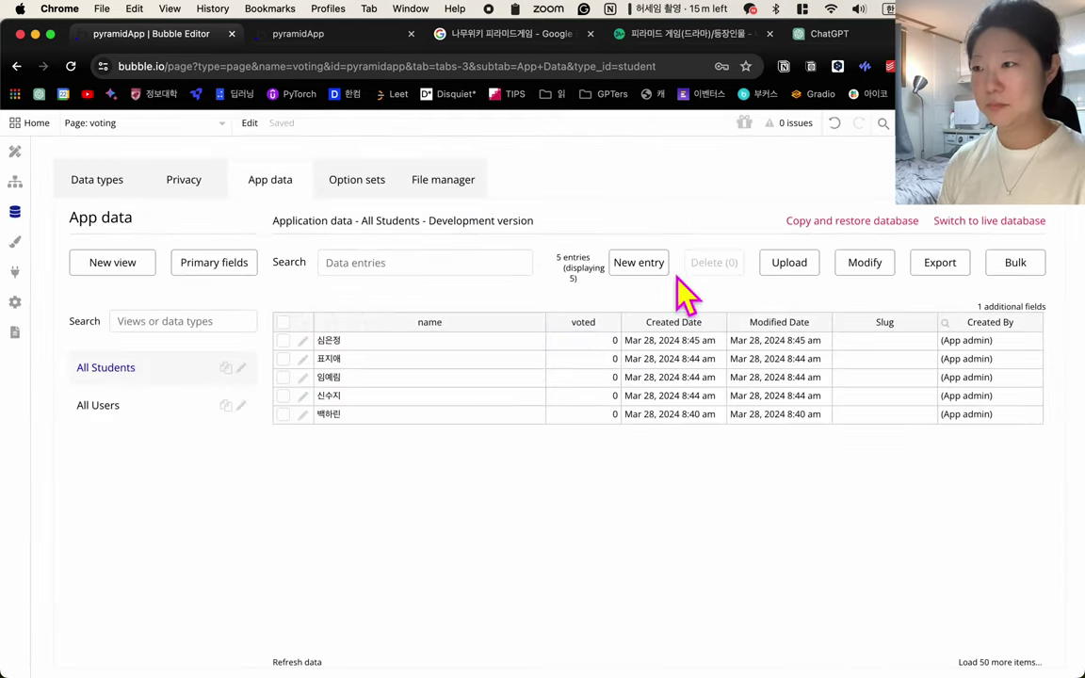
- Create a new Student entry for the drama character 김다연 with voted set to 0
click(652, 269)
click(247, 222)
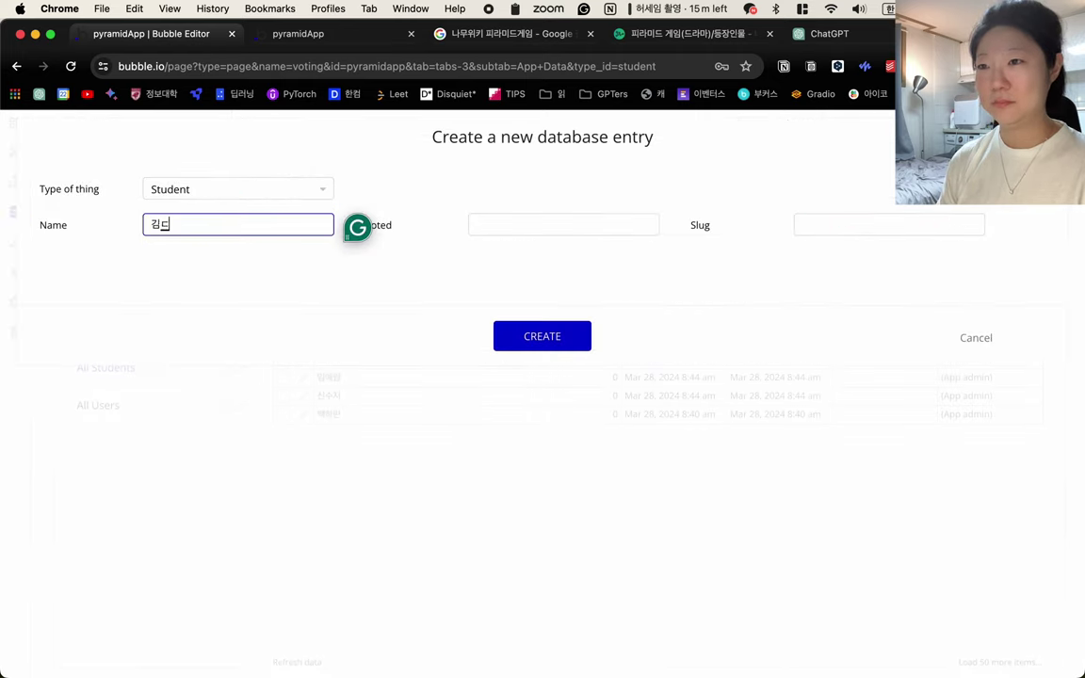
text(김다연)
click(513, 222)
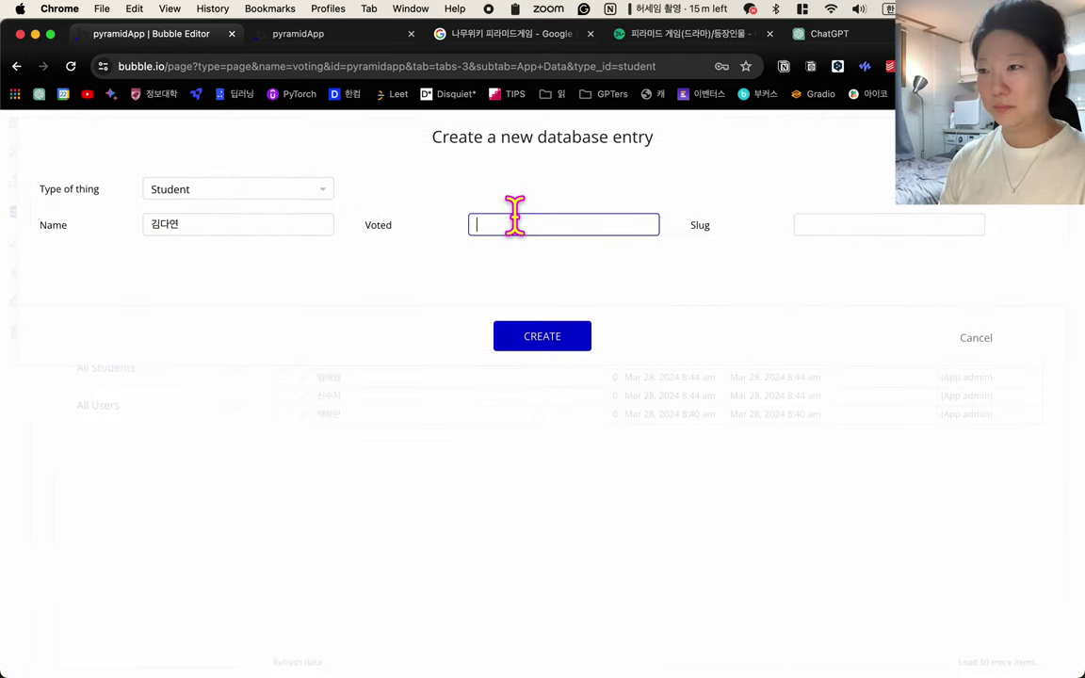
text(0)
click(549, 337)
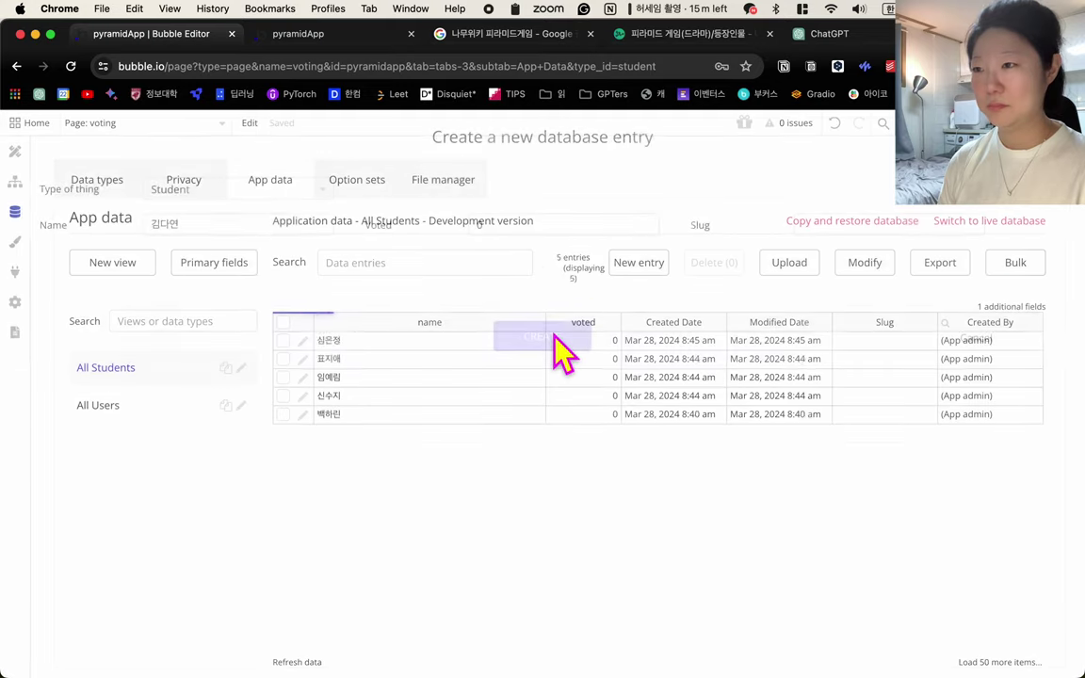
- Create a new Student entry for the drama character 서도아 with voted set to 0
click(626, 264)
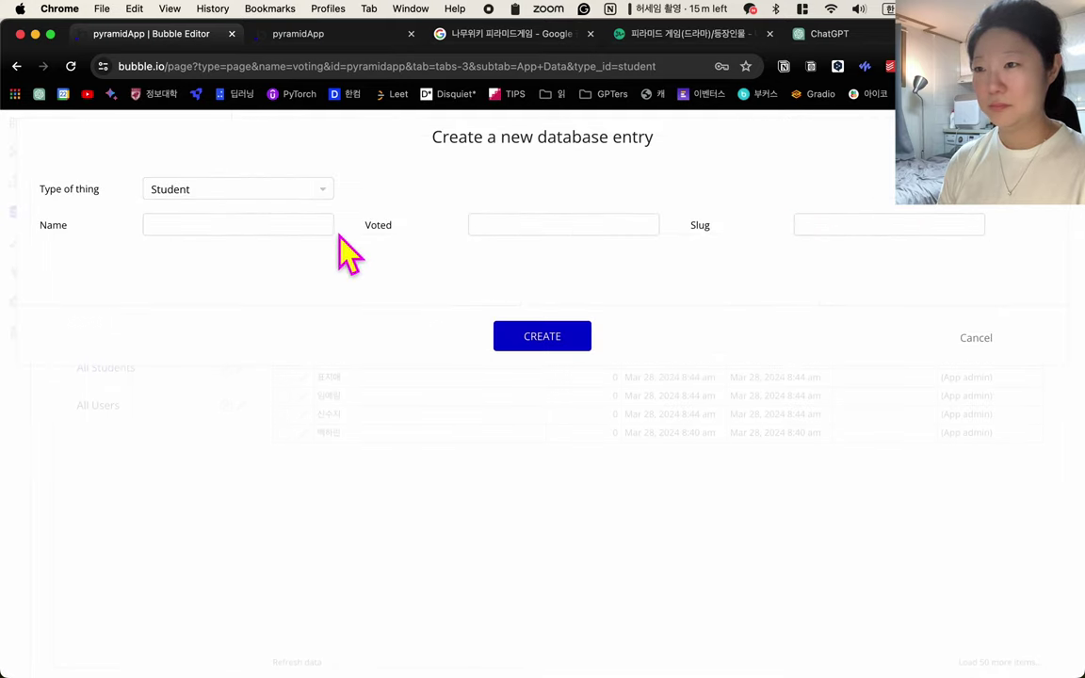
click(309, 224)
text(서도아)
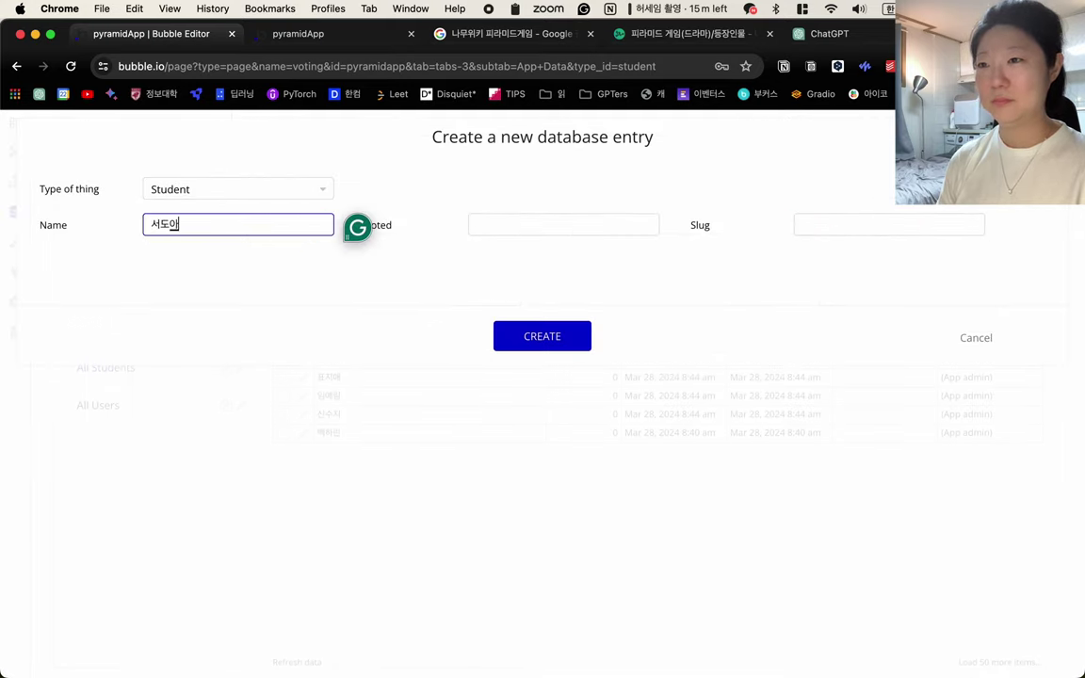
click(594, 218)
click(556, 336)
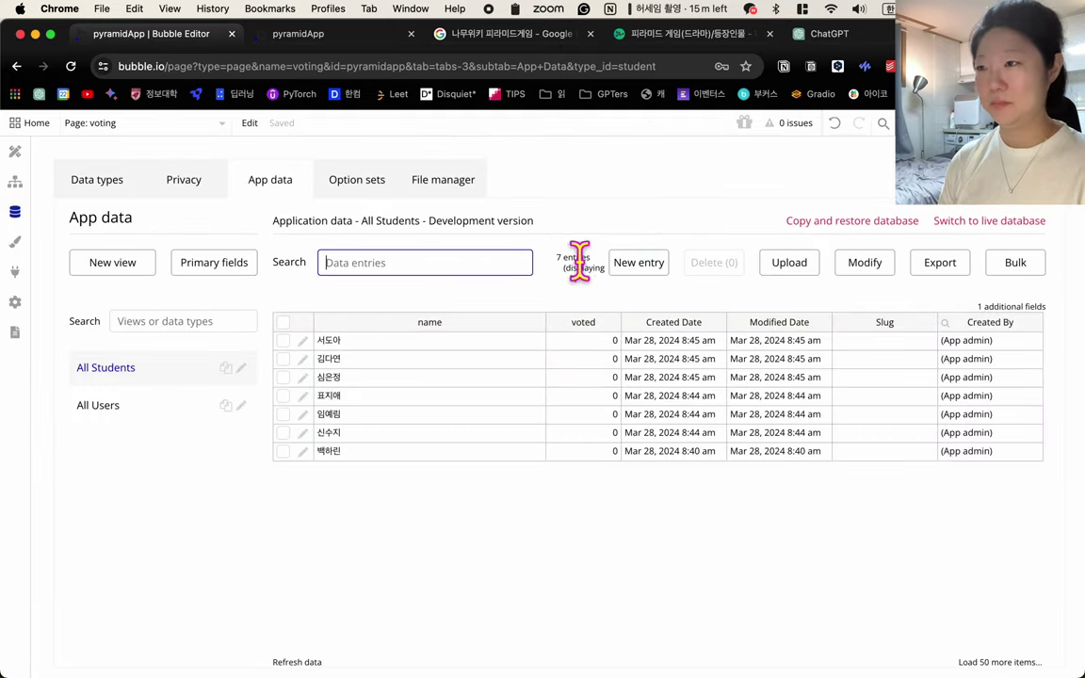
- Create a new Student entry for the drama character 방우이 with voted set to 0
click(631, 262)
click(257, 226)
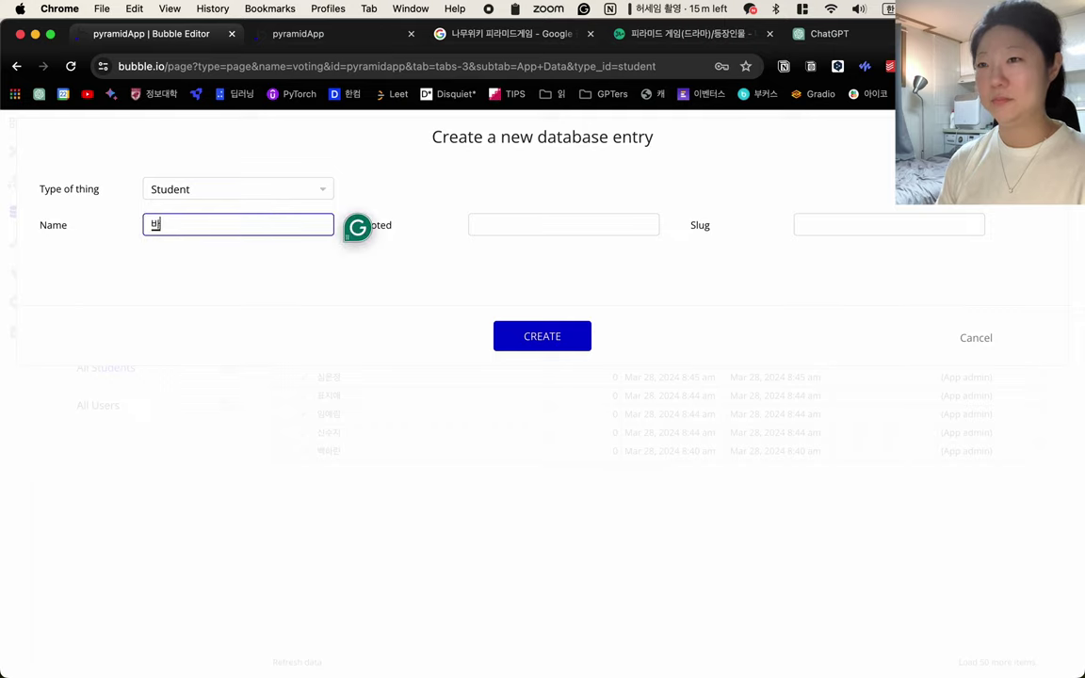
click(521, 228)
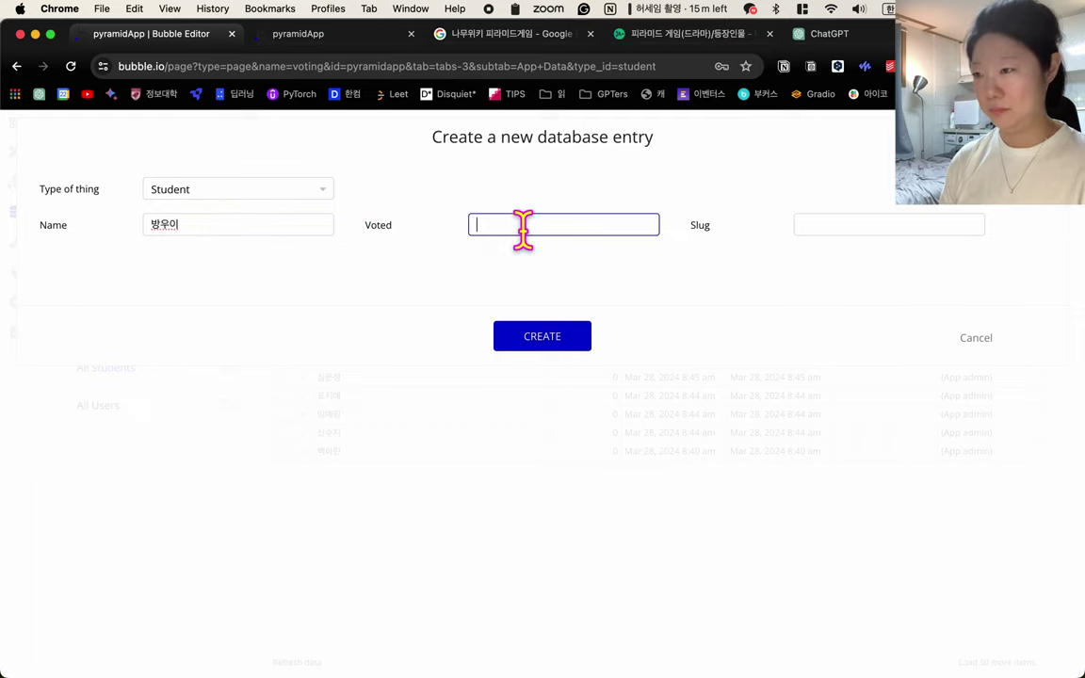
text(0)
click(525, 341)
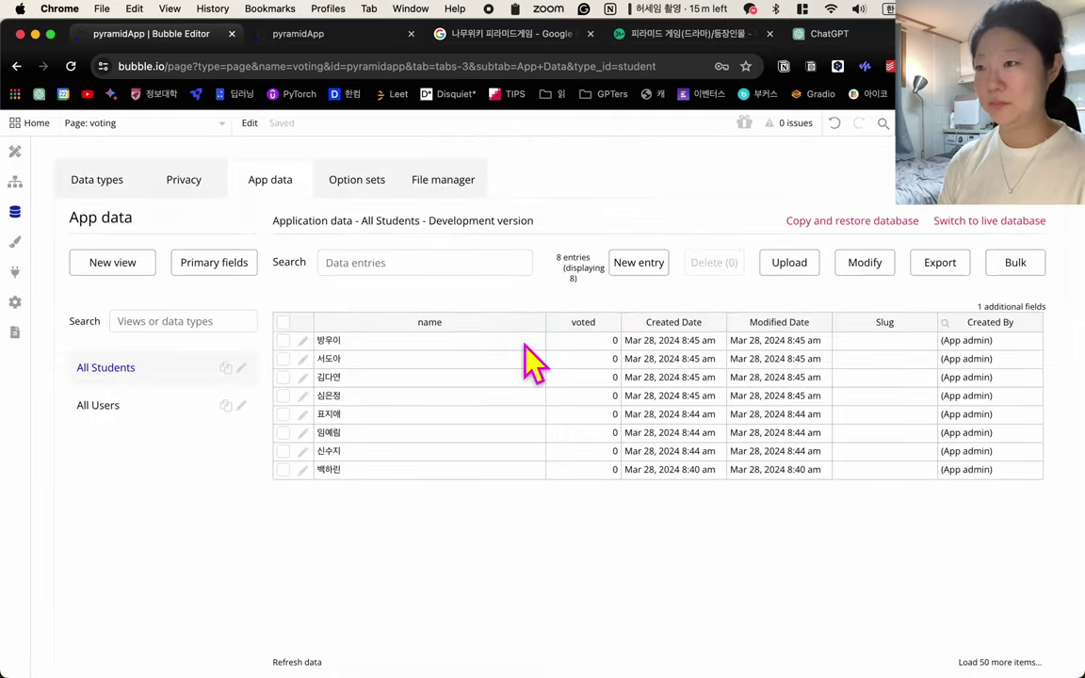
- Create a new Student entry for the drama character 구설하 with voted set to 0
click(656, 265)
click(247, 228)
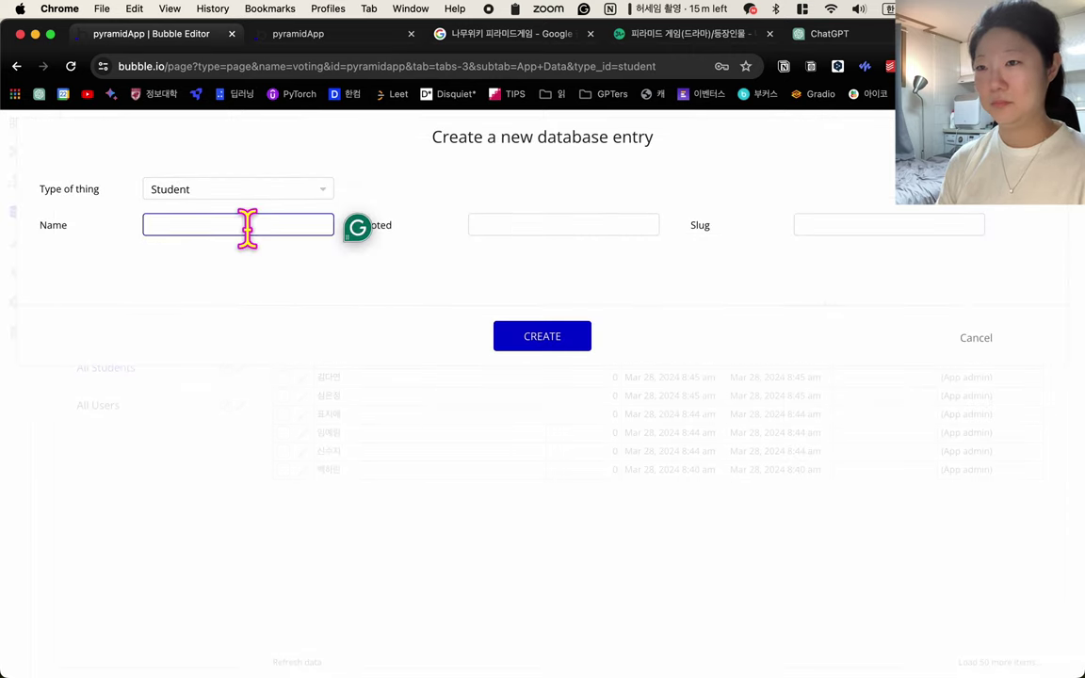
click(512, 226)
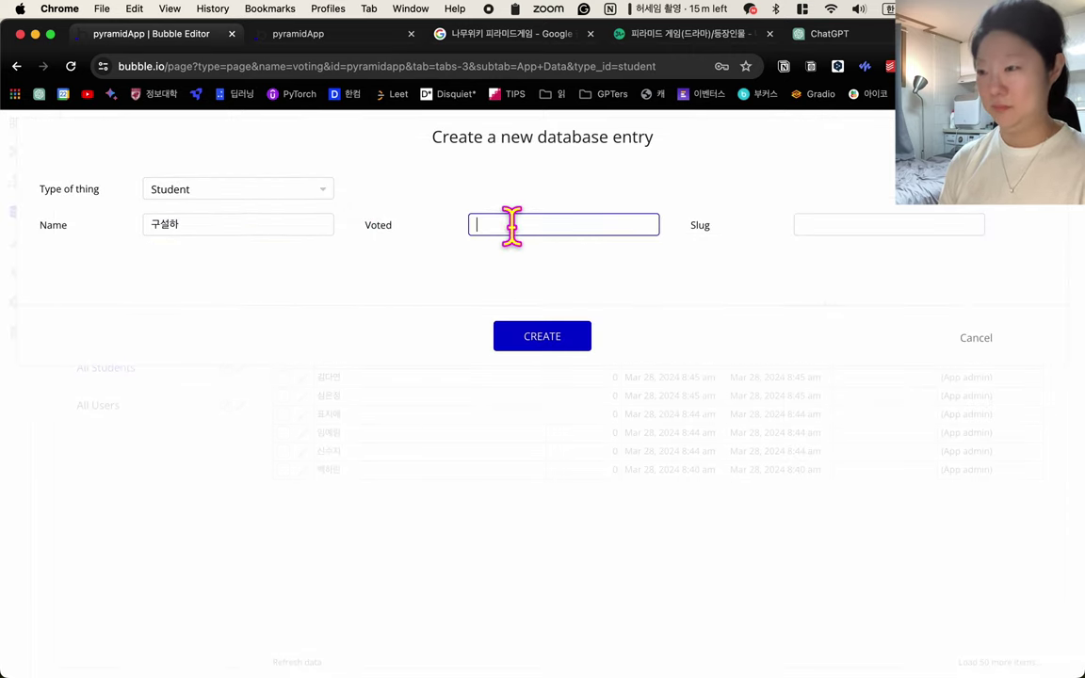
text(0)
click(544, 341)
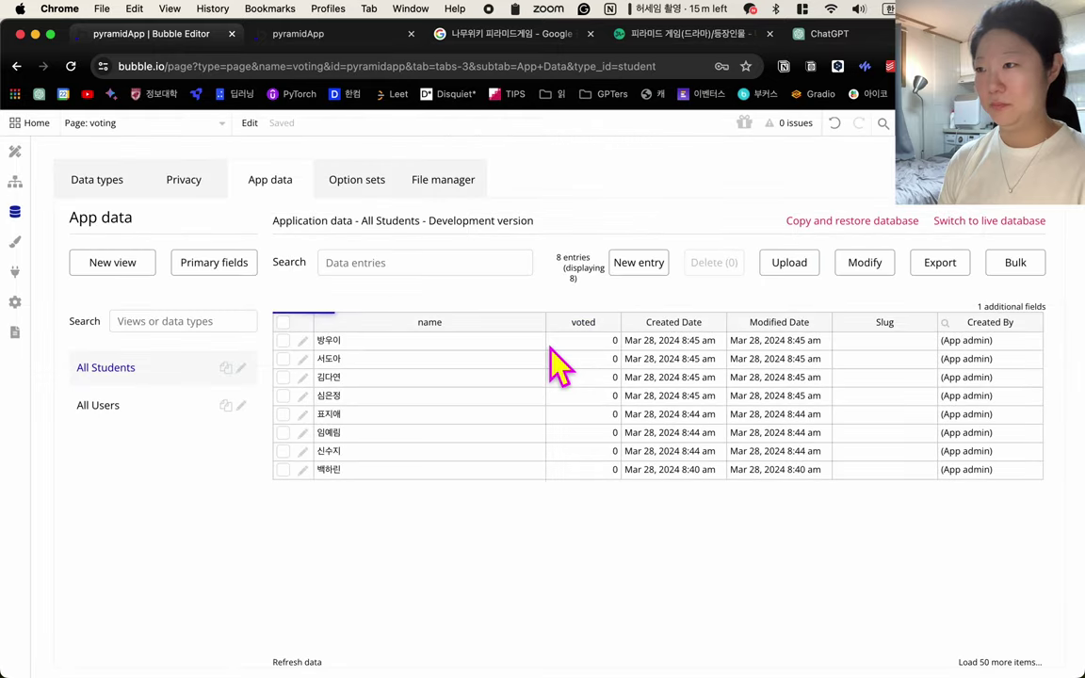
- Create a new Student entry for the drama character 송재형 with voted set to 0
click(650, 260)
click(273, 221)
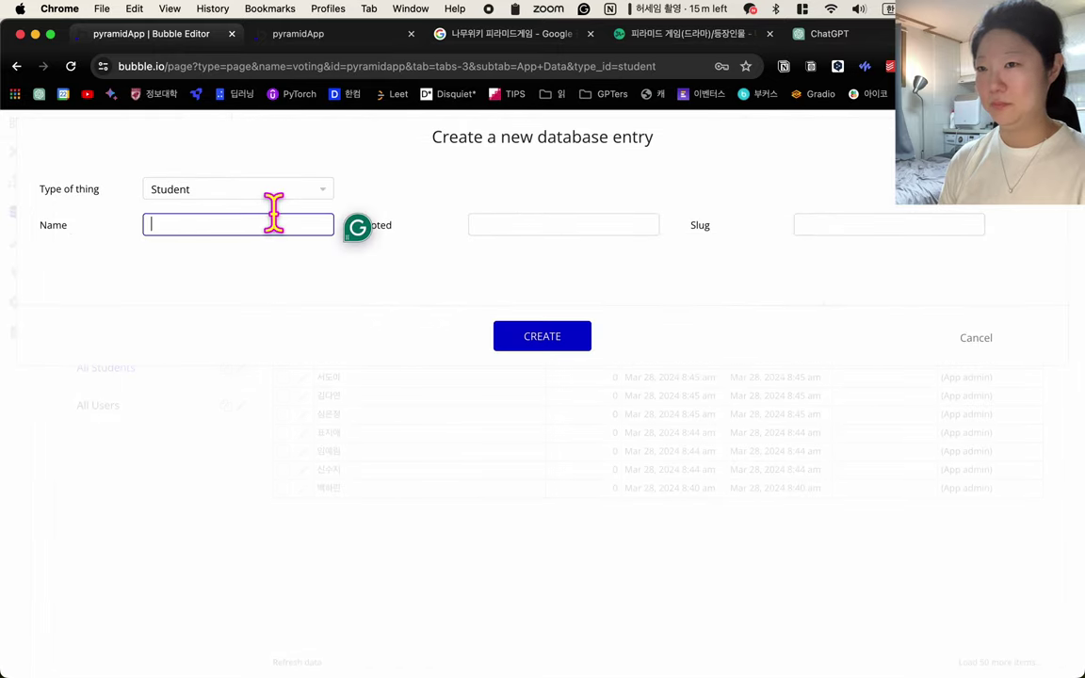
click(574, 223)
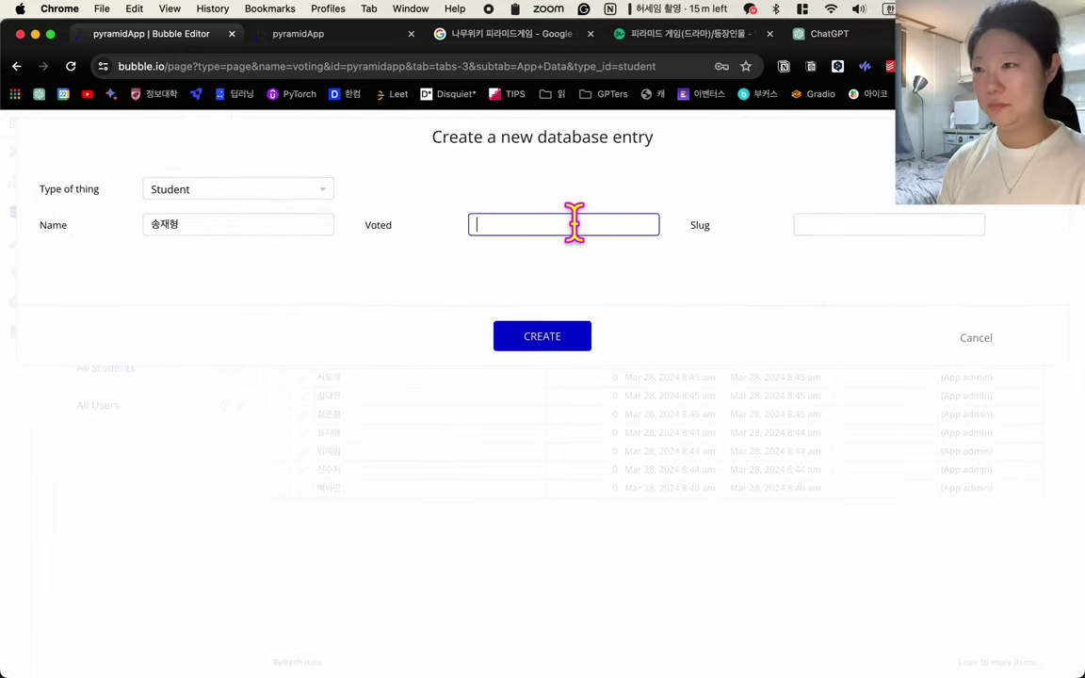
text(0)
click(570, 341)
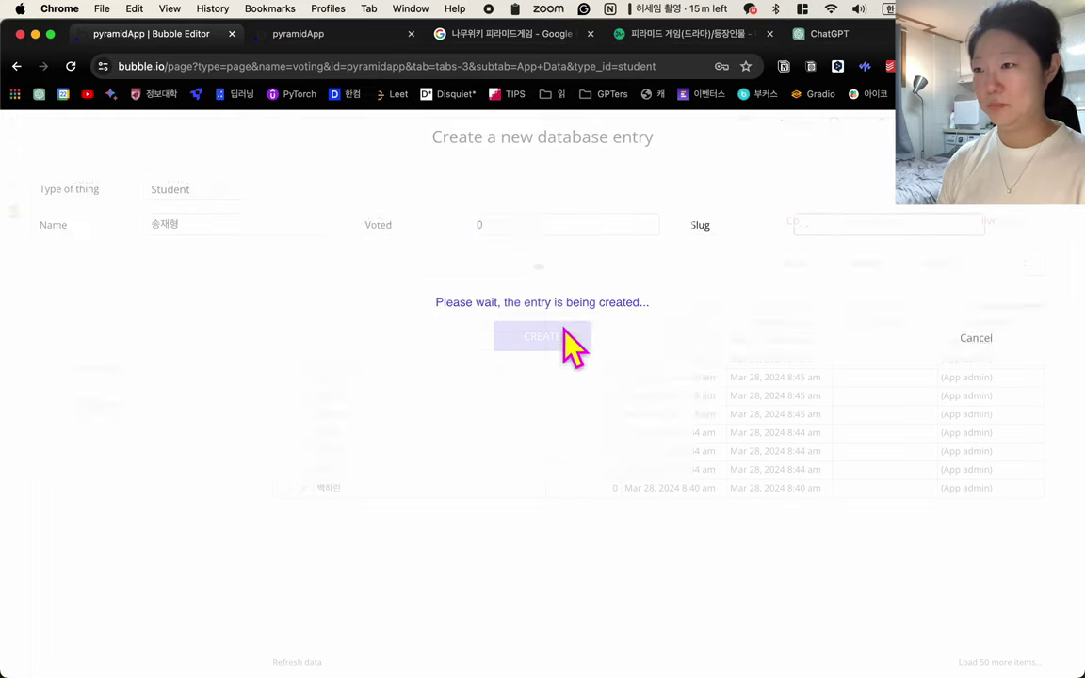
- Create a new Student entry for the drama character 고은별 with voted set to 0
click(646, 271)
click(296, 224)
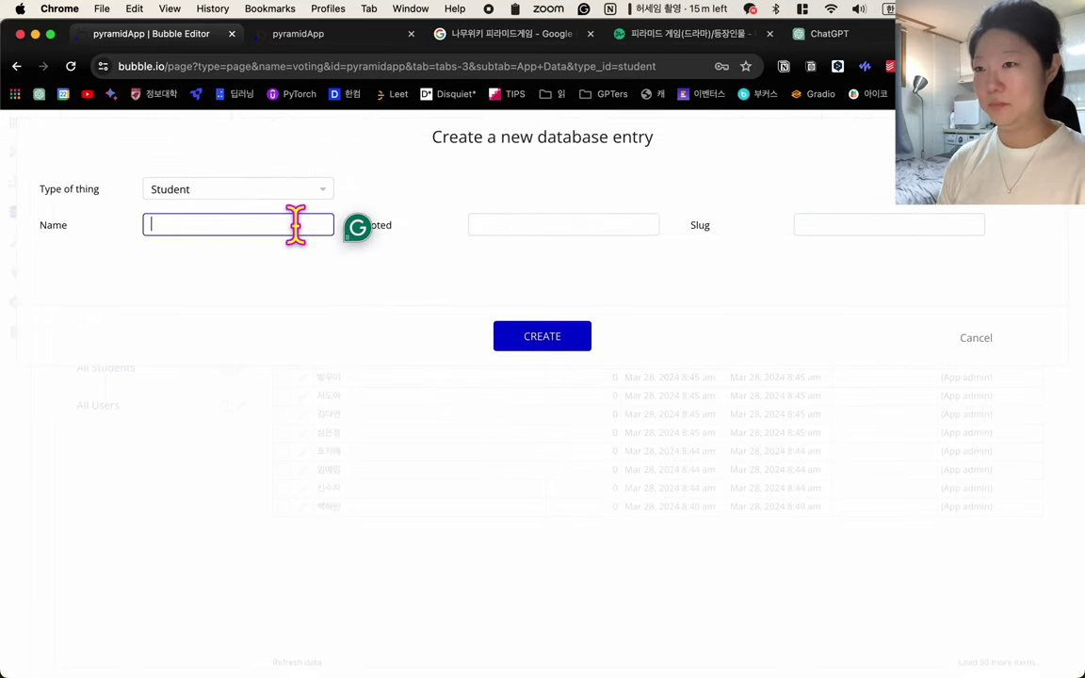
text(고은별)
click(561, 223)
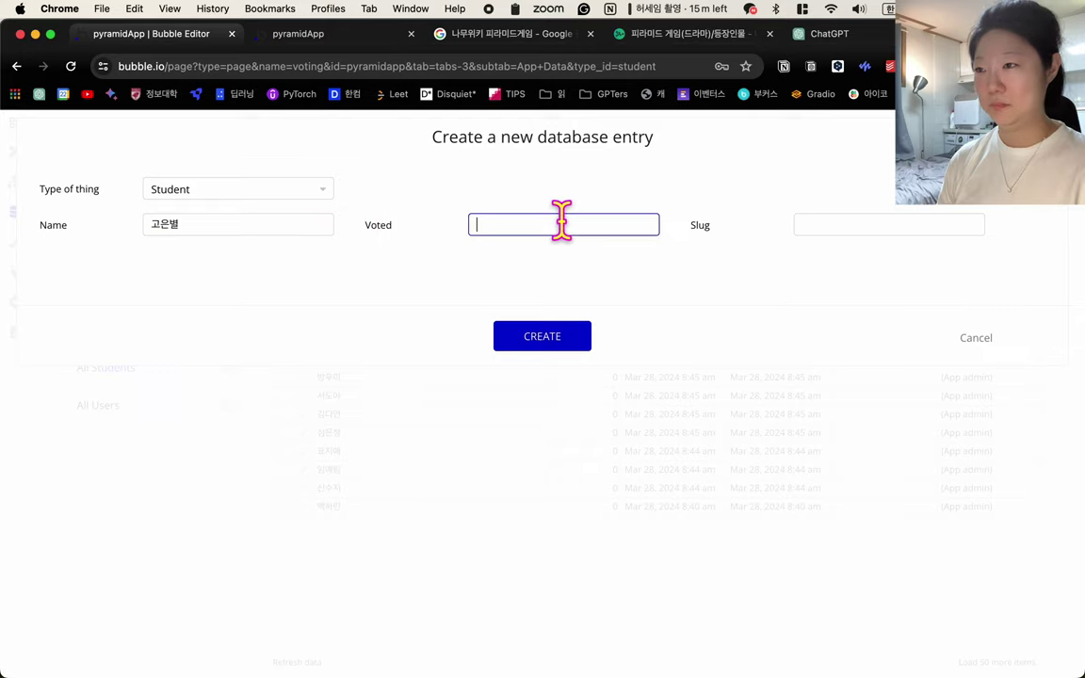
click(549, 346)
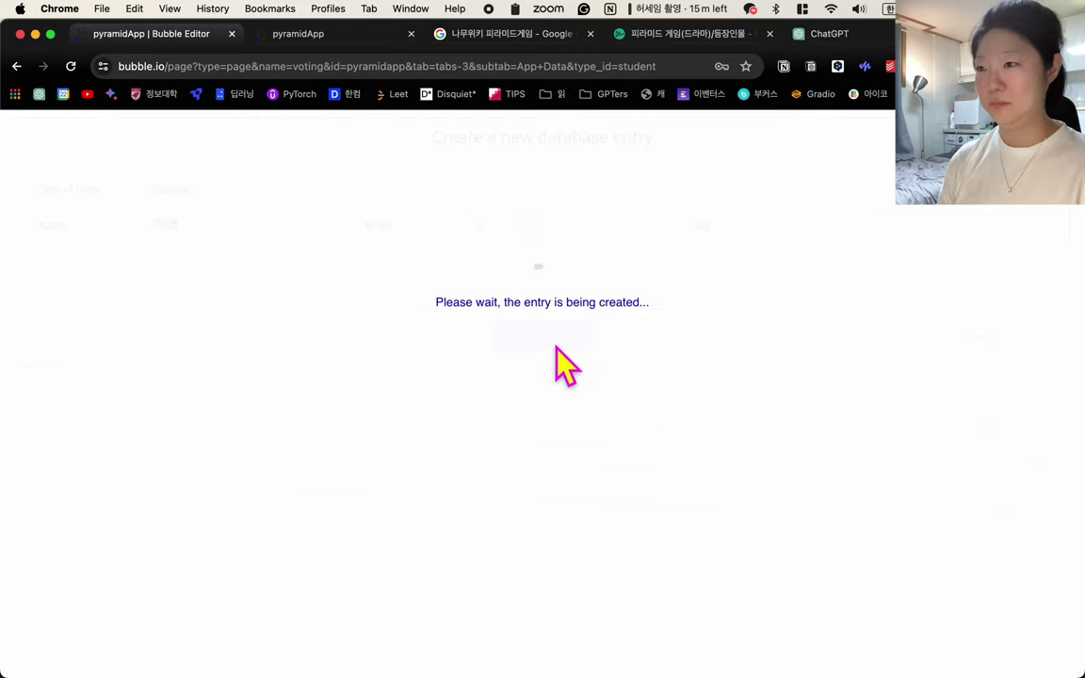
- Create a new Student entry for the drama character 조유림 with voted set to 0
click(625, 271)
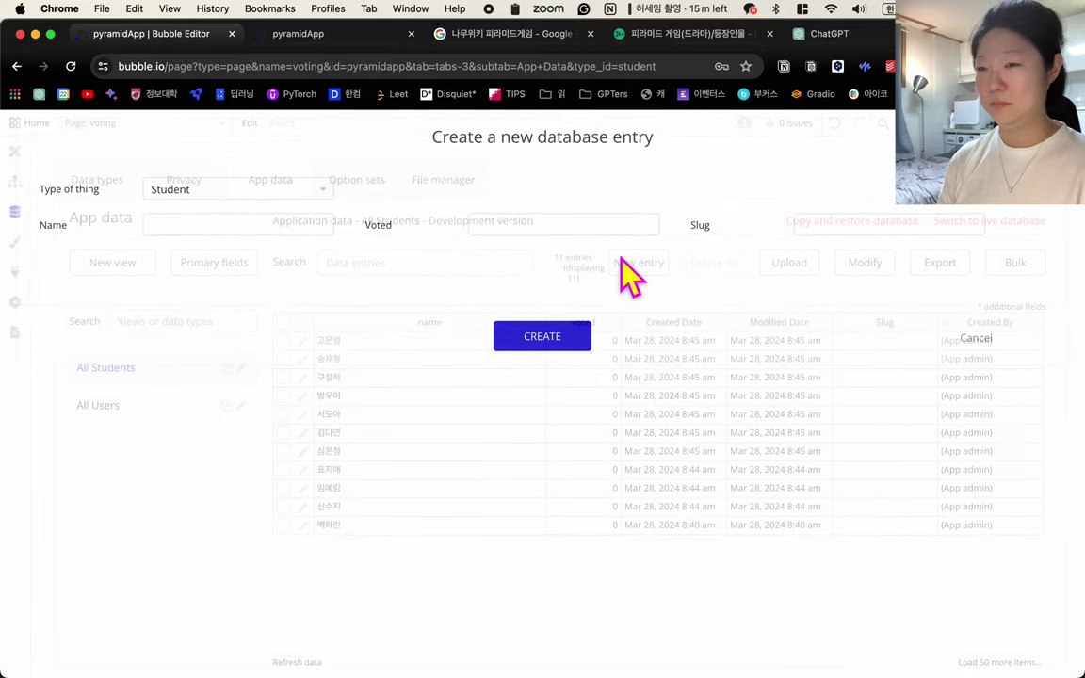
click(247, 229)
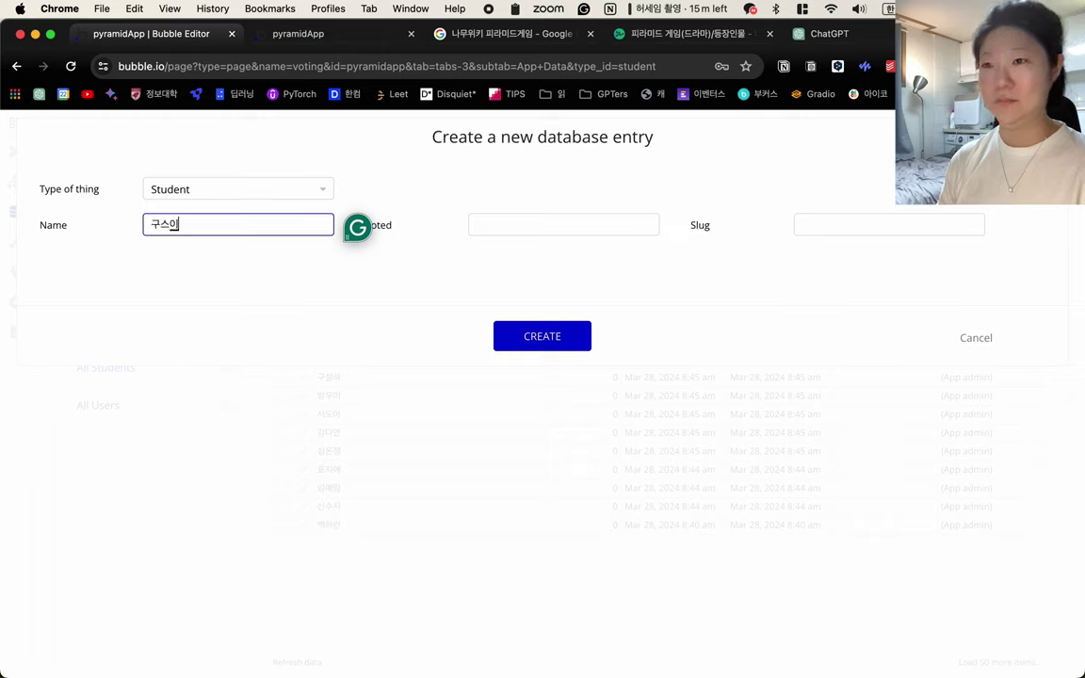
text(구승이)
click(617, 223)
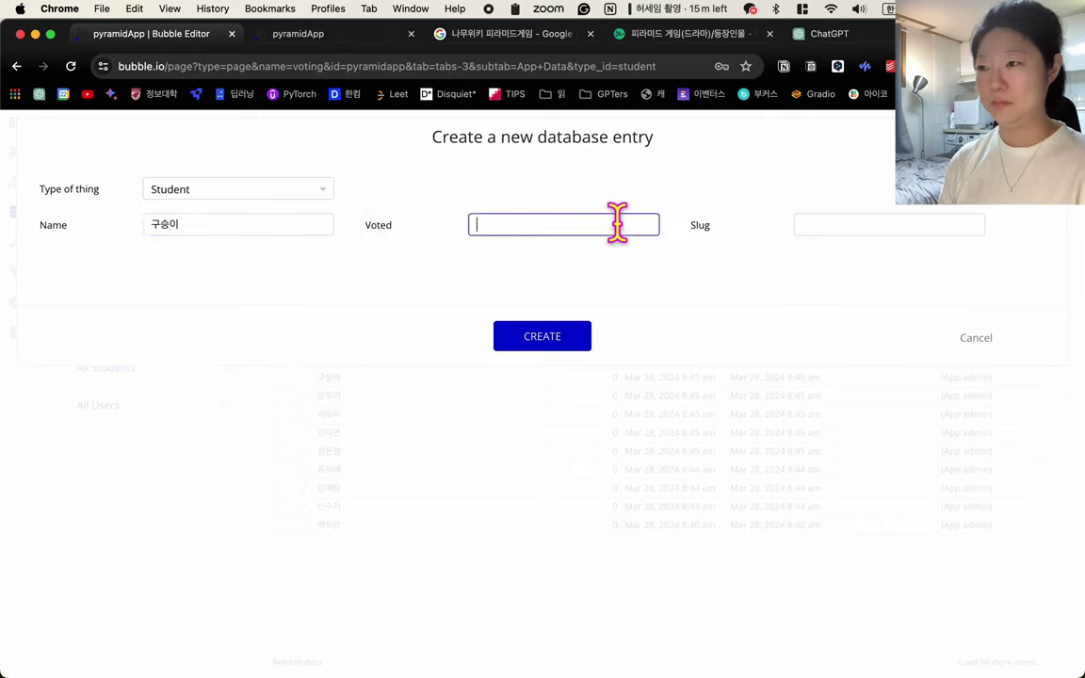
click(201, 226)
key(BackSpace)
key(BackSpace)
key(BackSpace)
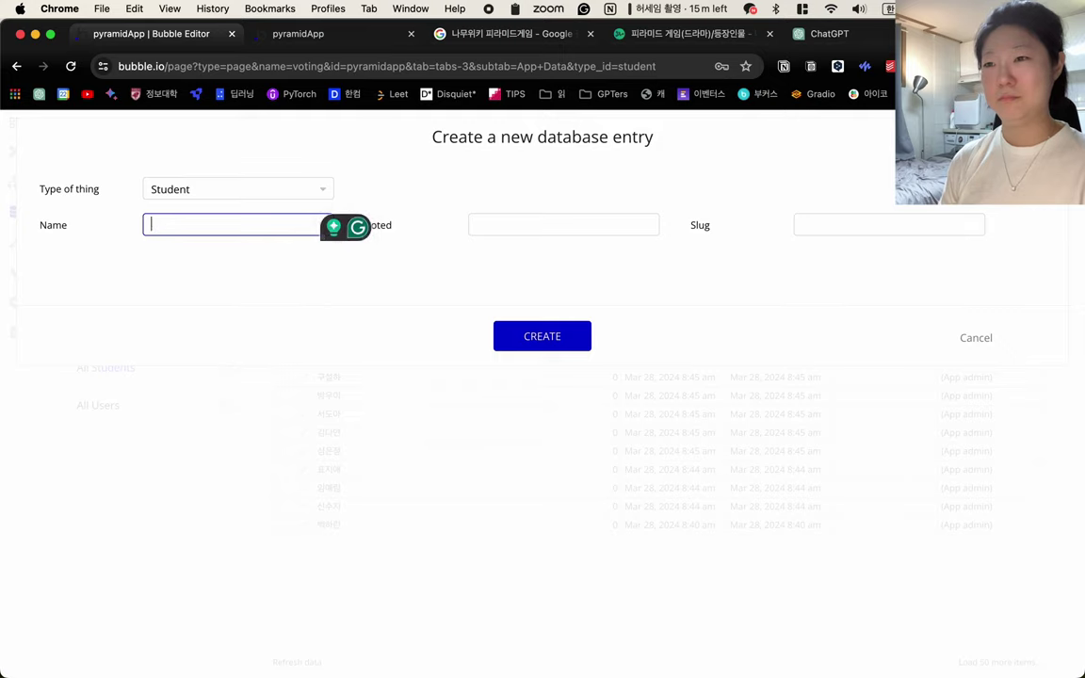
text(조유림)
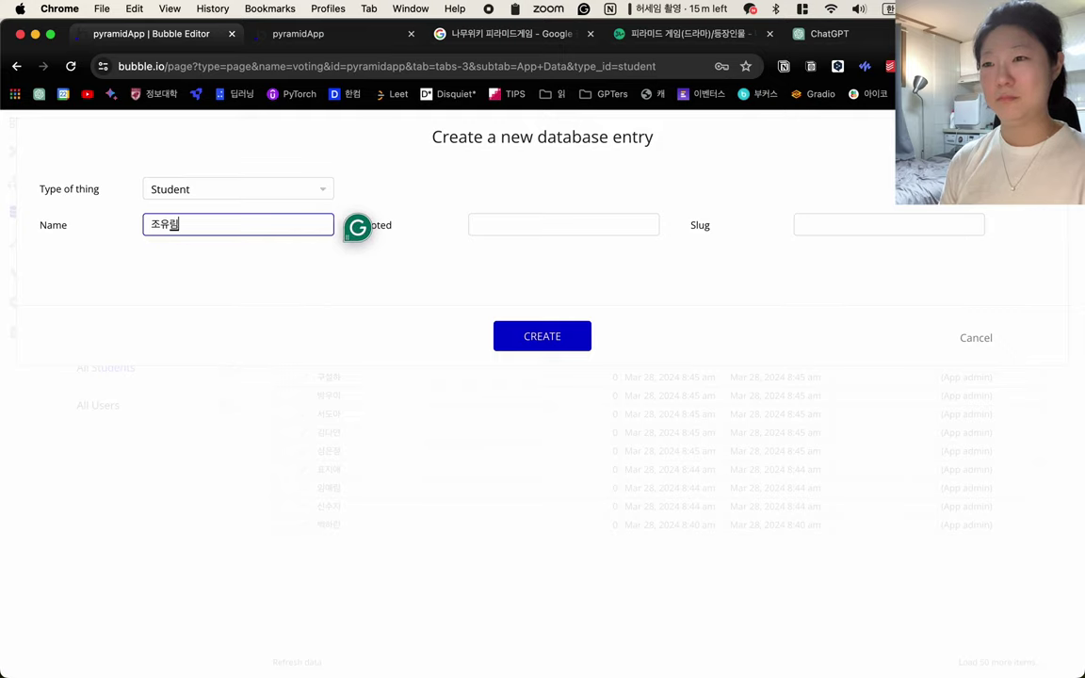
click(548, 226)
click(551, 341)
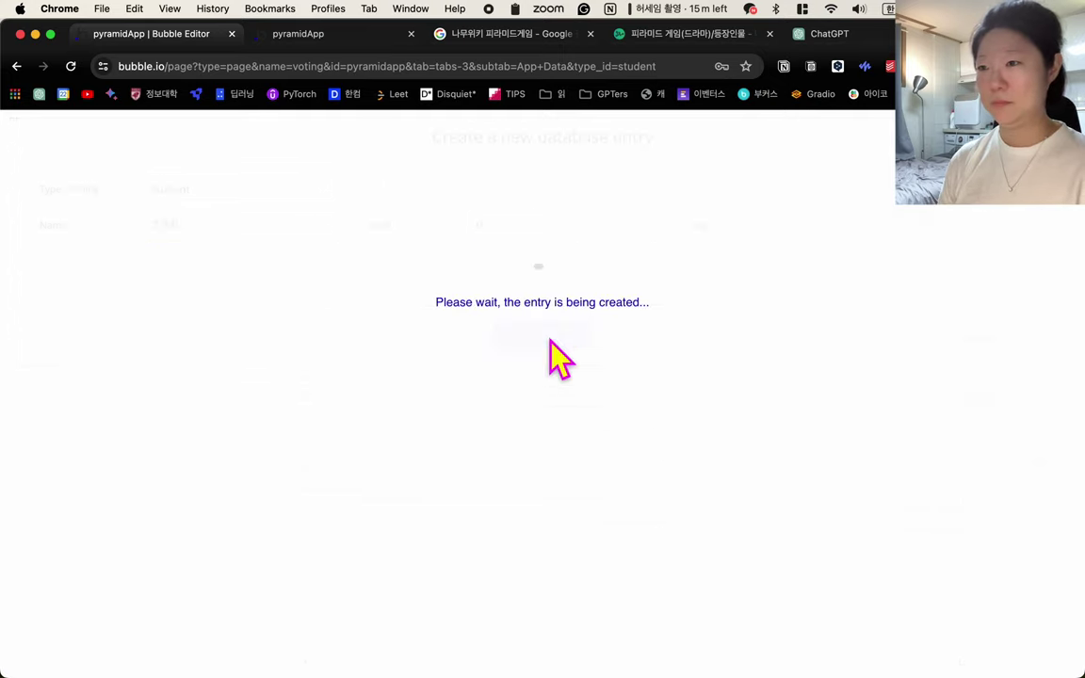
- Create a new Student entry for the drama character 라해준 with voted set to 0
click(636, 262)
click(249, 225)
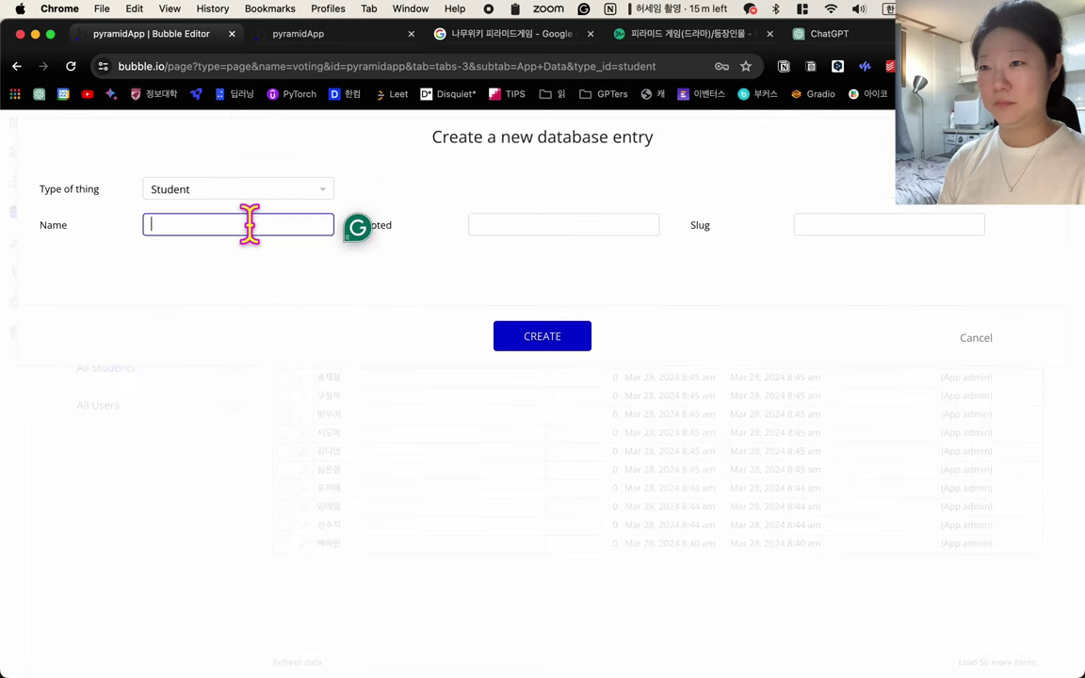
text(라해준)
click(592, 224)
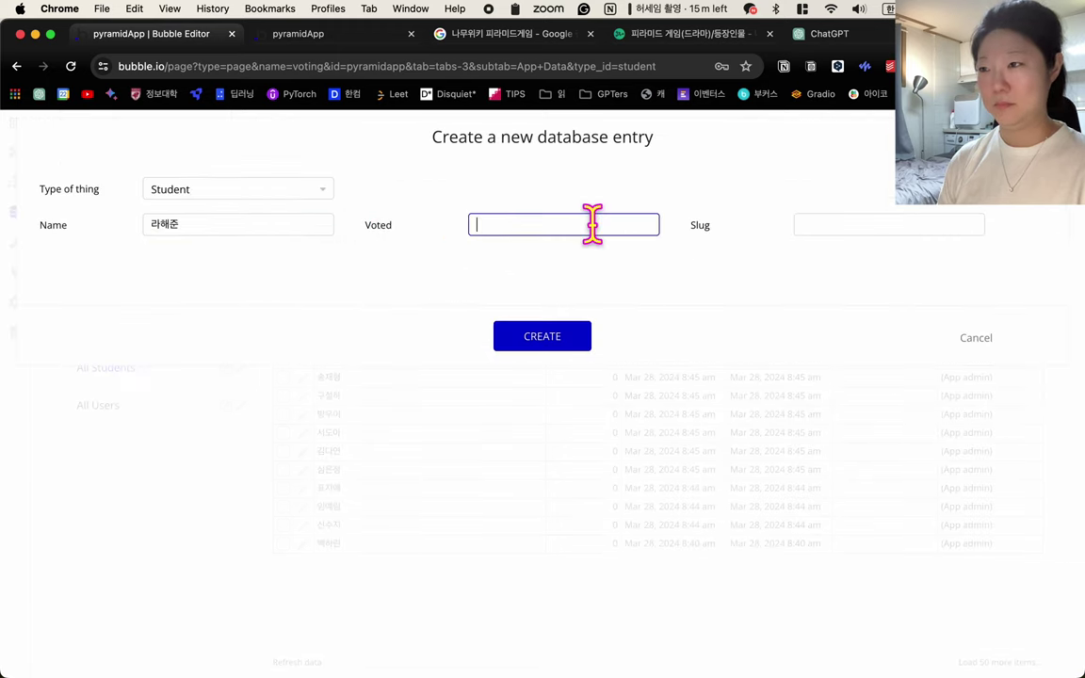
text(0)
click(557, 348)
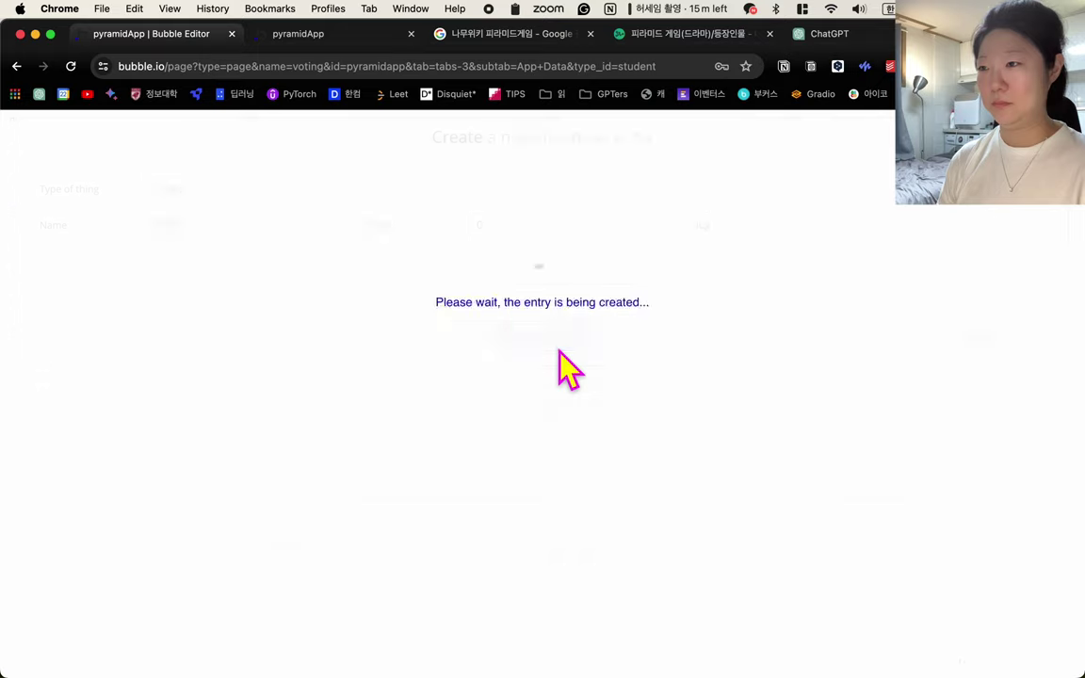
- Create a new Student entry for the drama character 명자은 with voted set to 0
click(650, 265)
click(196, 221)
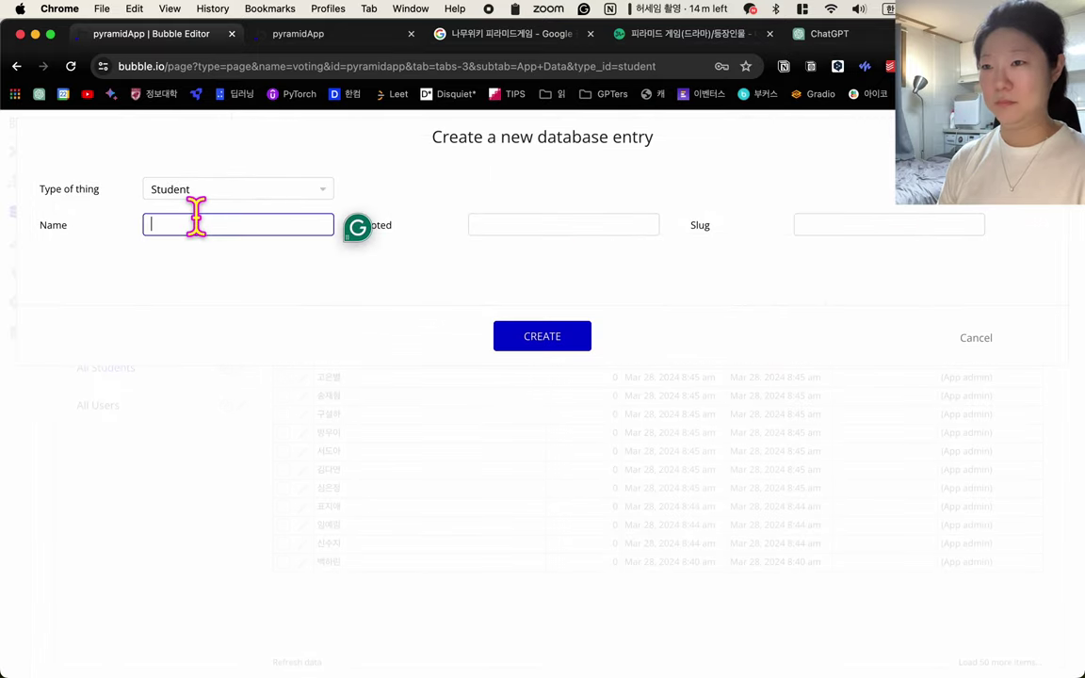
text(명자은)
click(584, 226)
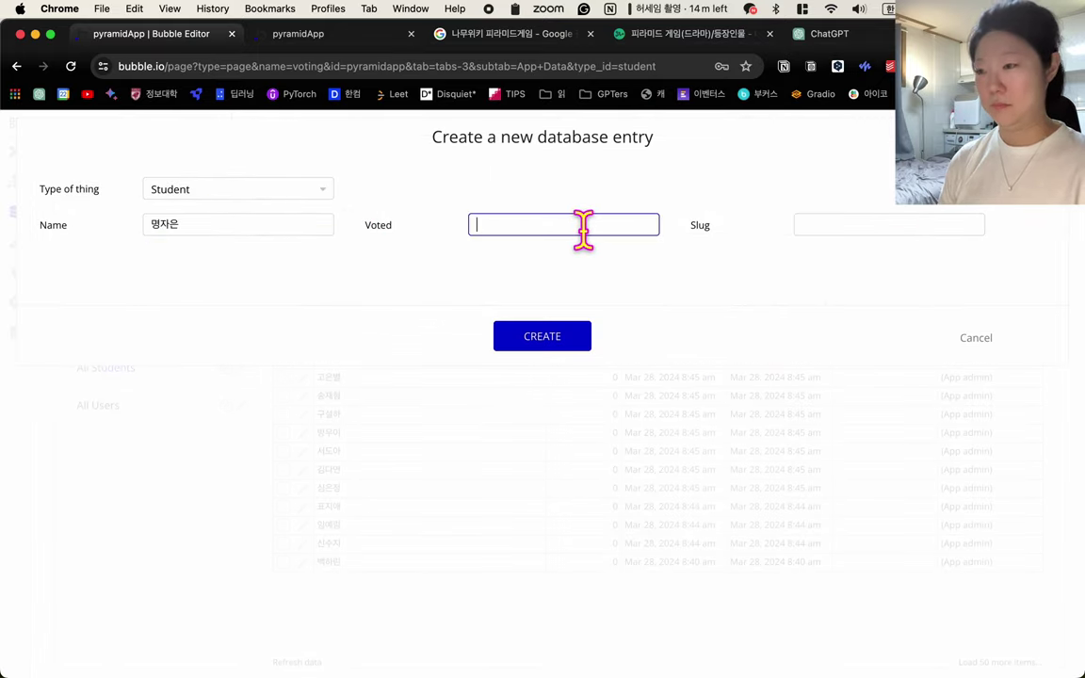
click(560, 332)
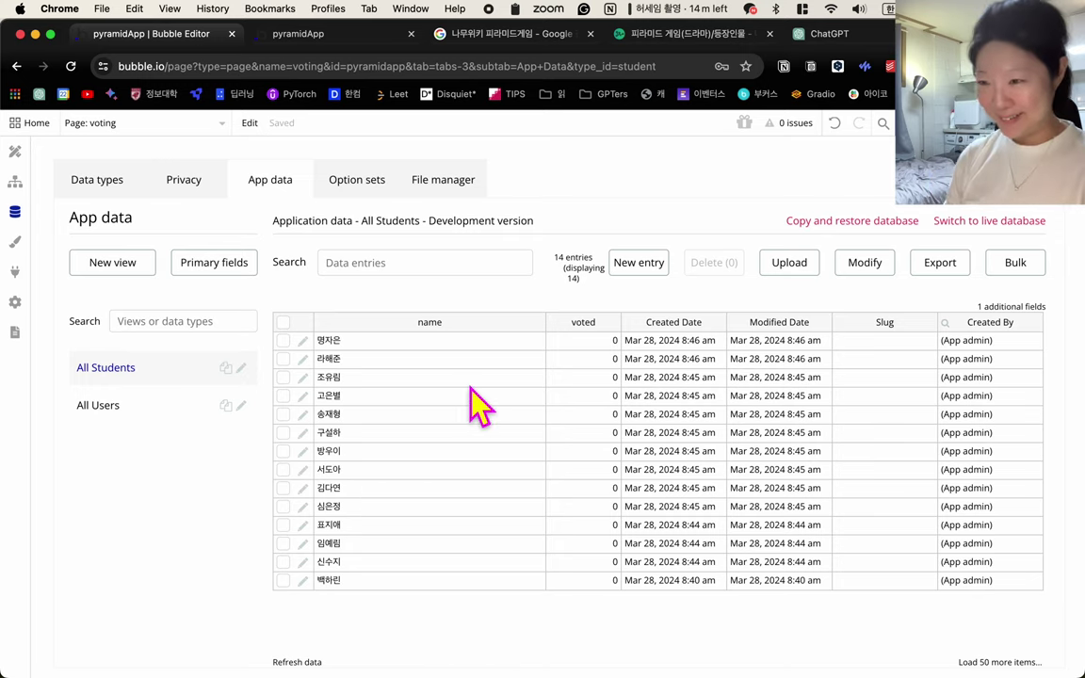
- Review the 투표 완료 workflow and the voting page design, and switch to the running pyramidApp preview
click(14, 182)
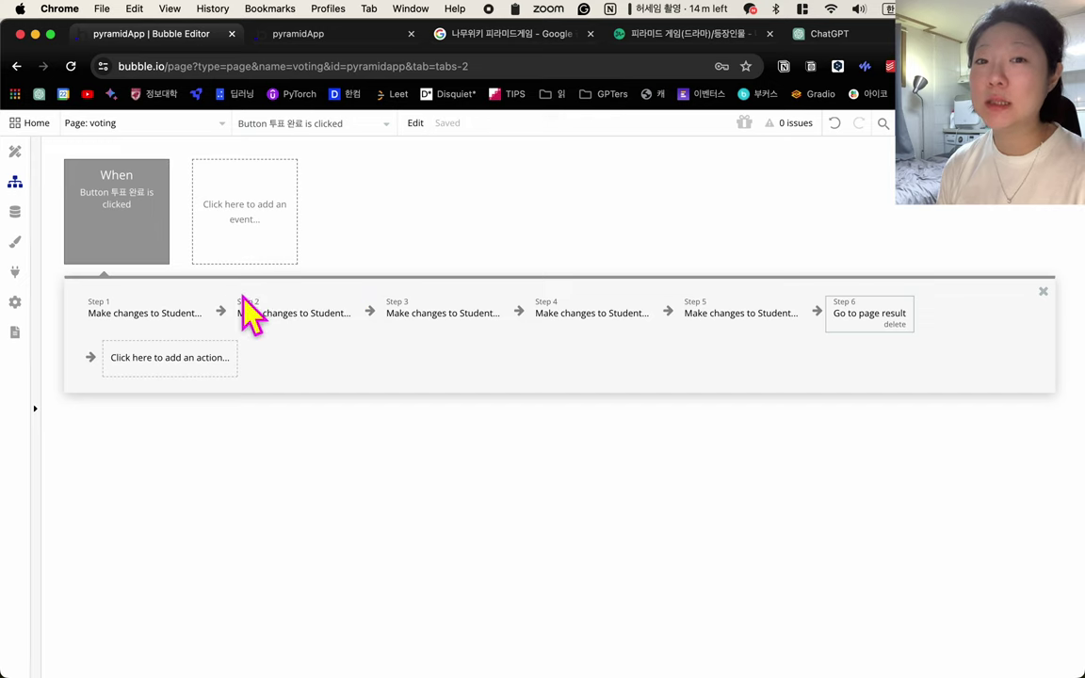
click(15, 152)
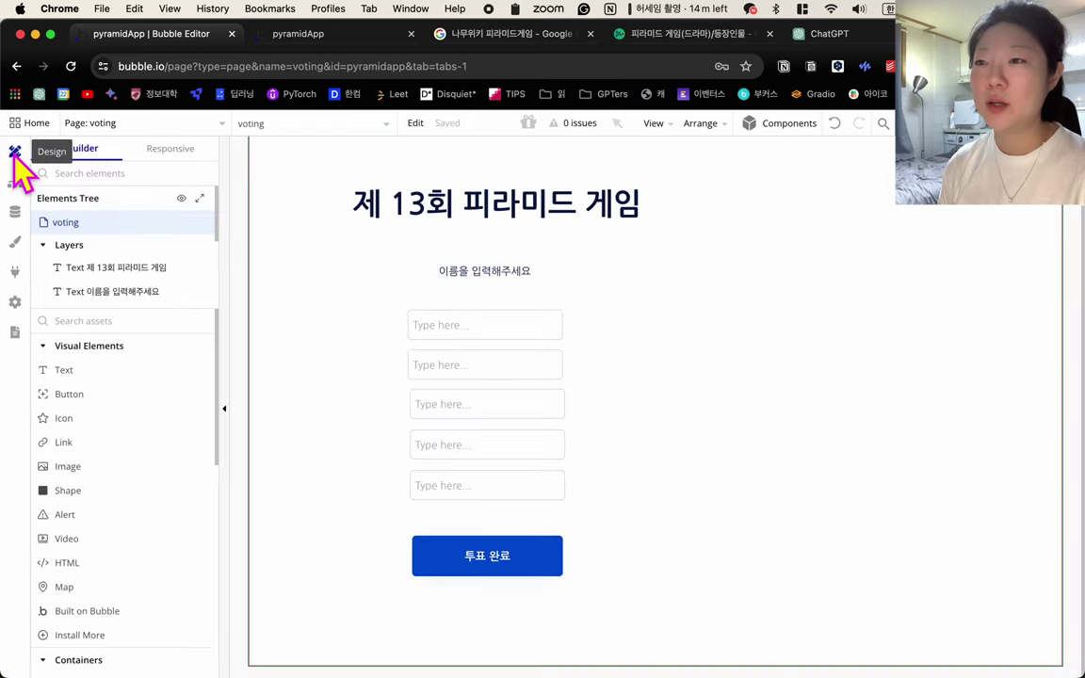
key(super+2)
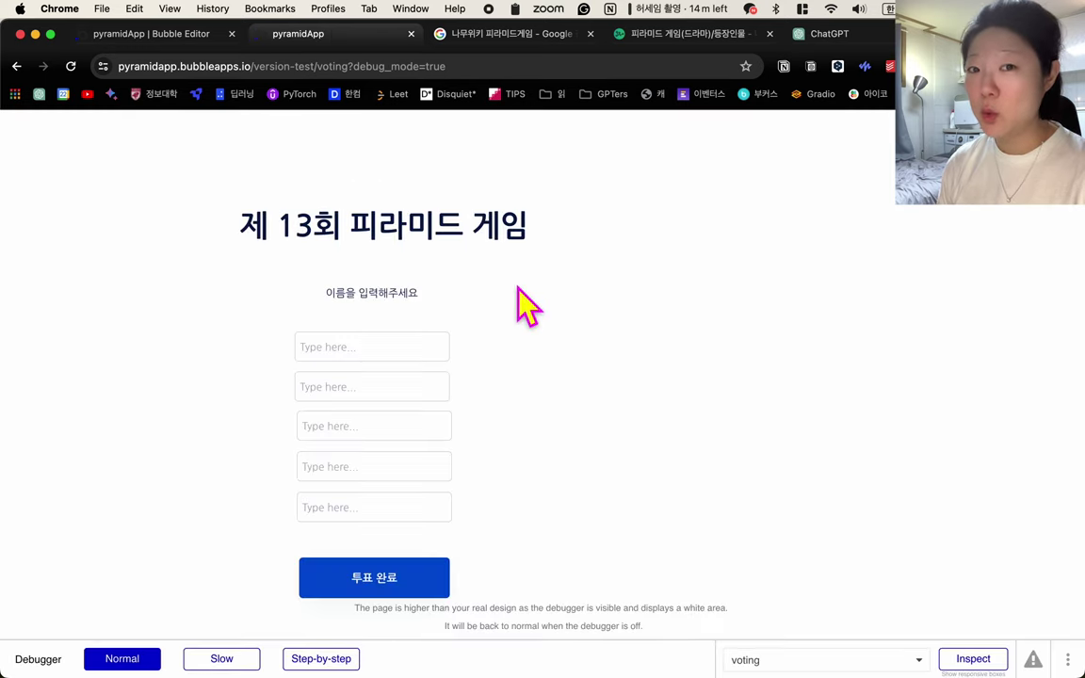
- Fill the five voting fields with 신수지, 백하린, 임예림, 서도아 and 방우이 and submit the vote
click(385, 335)
text(신수지)
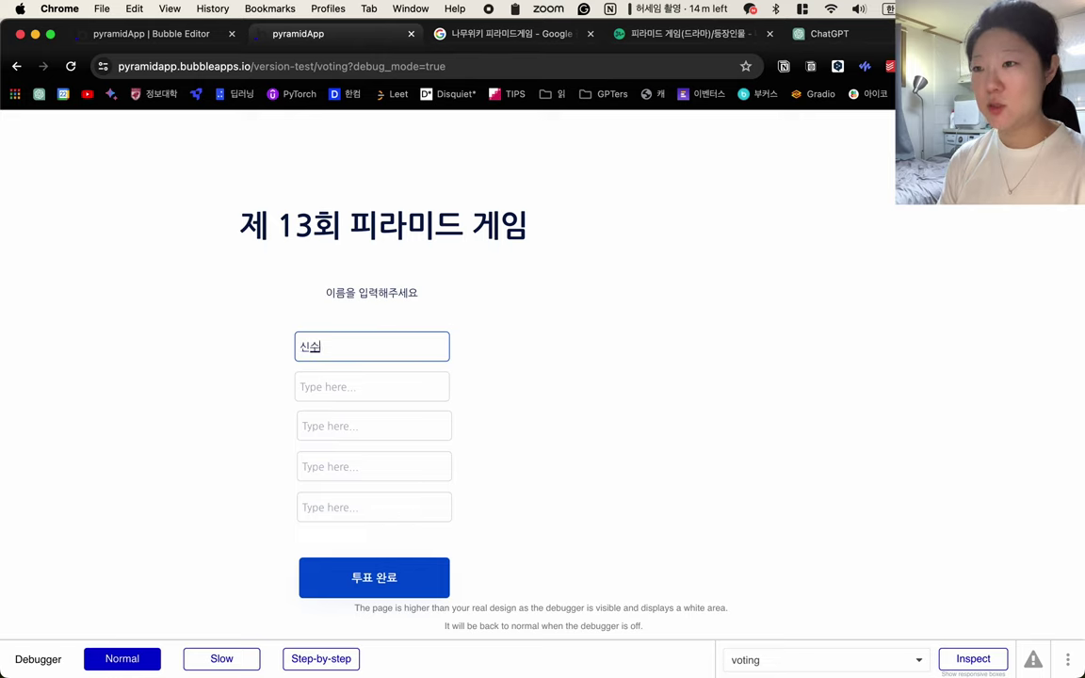
key(Tab)
text(백하린)
key(Tab)
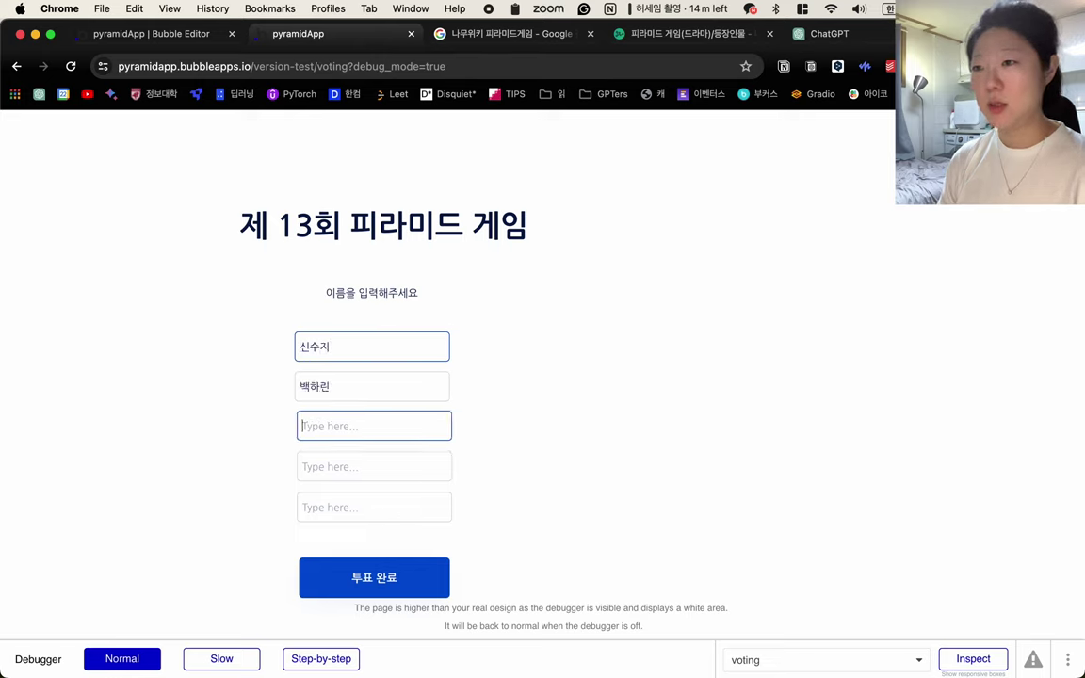
text(임예림)
key(Tab)
text(서)
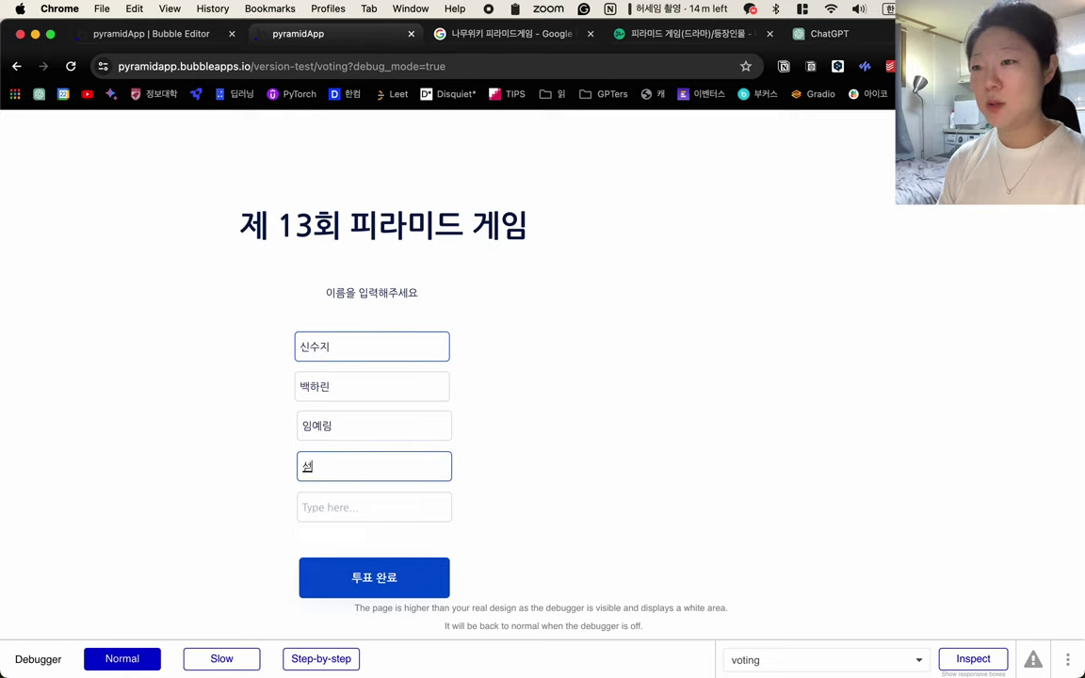
text(도아)
key(Tab)
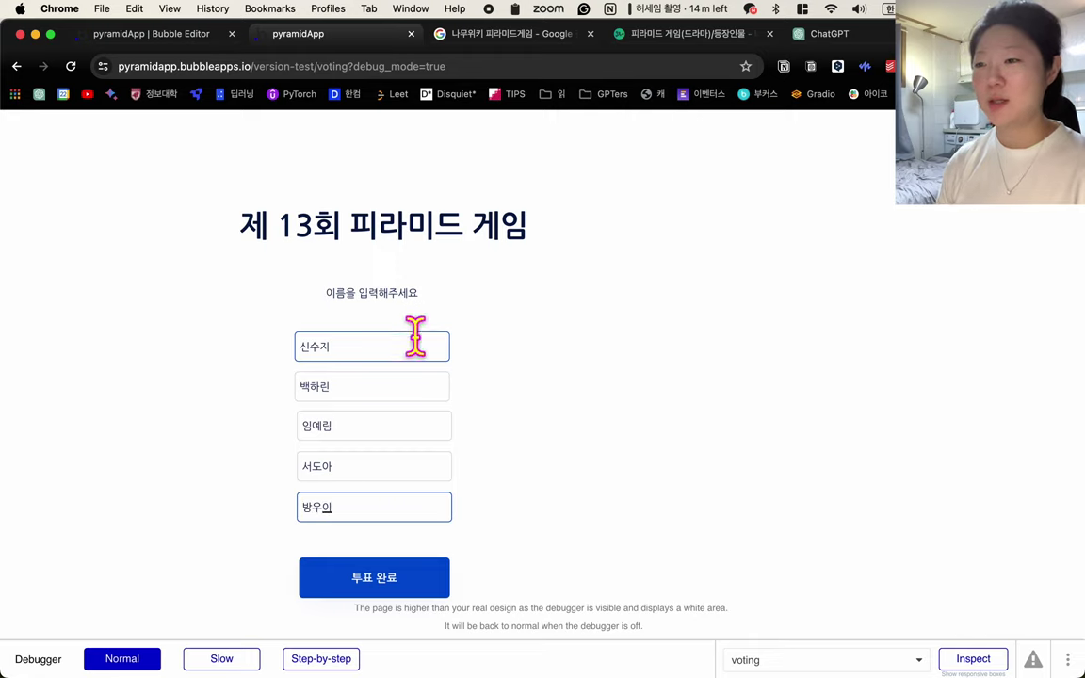
text(방우이)
click(374, 578)
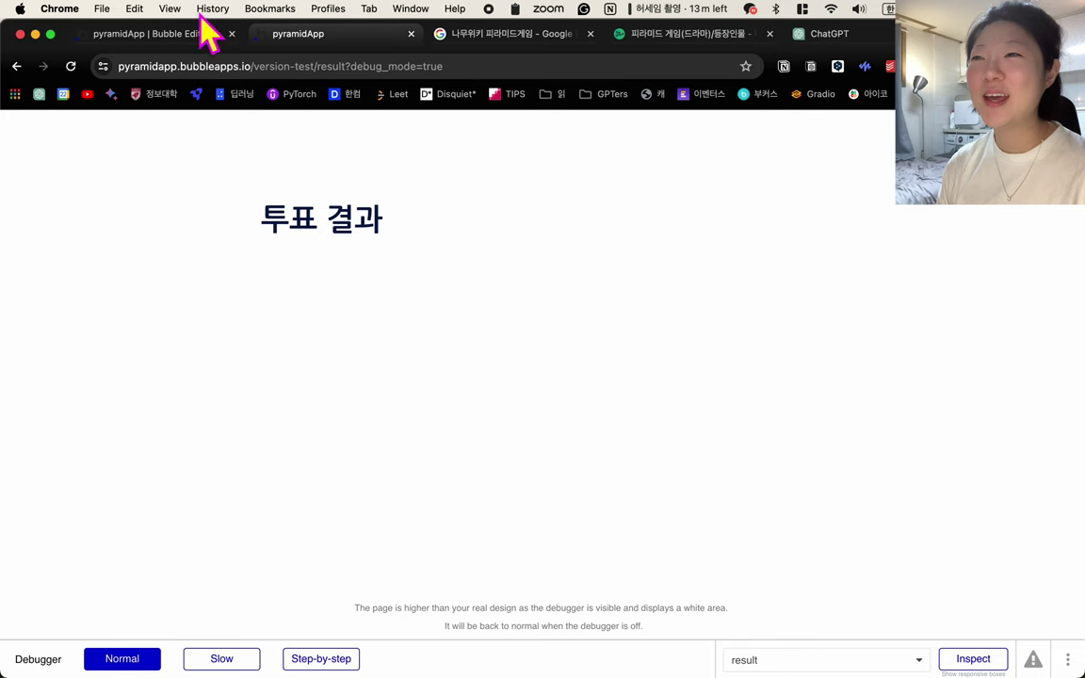
- Return to the Bubble editor and check the Student type's fields and its stored entries for the submitted votes
click(127, 38)
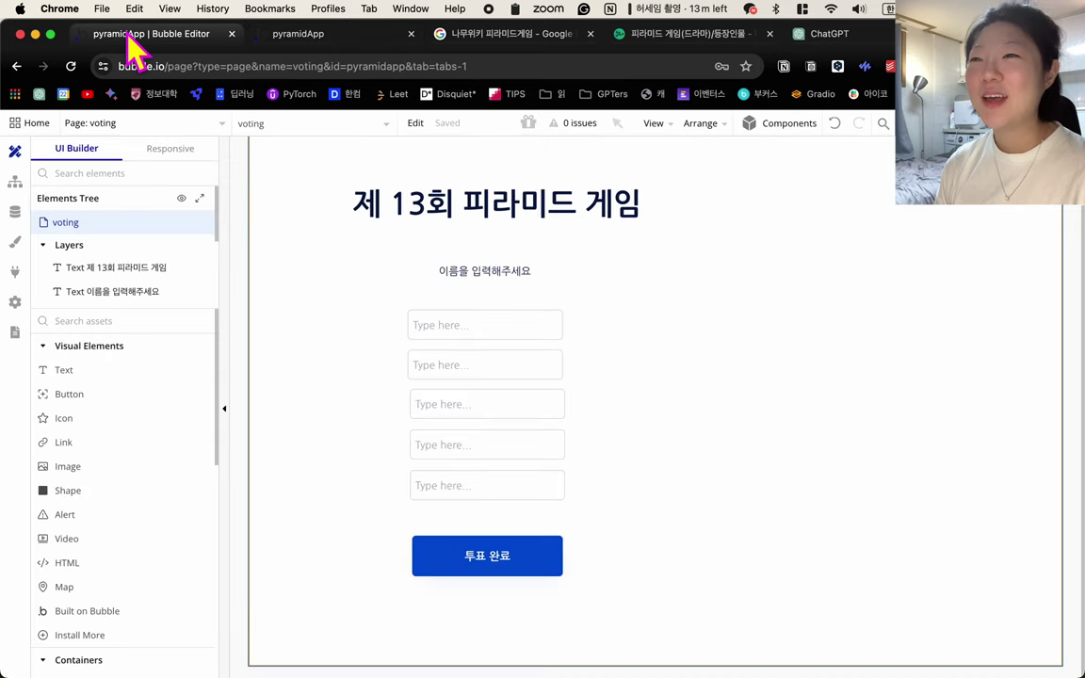
click(16, 213)
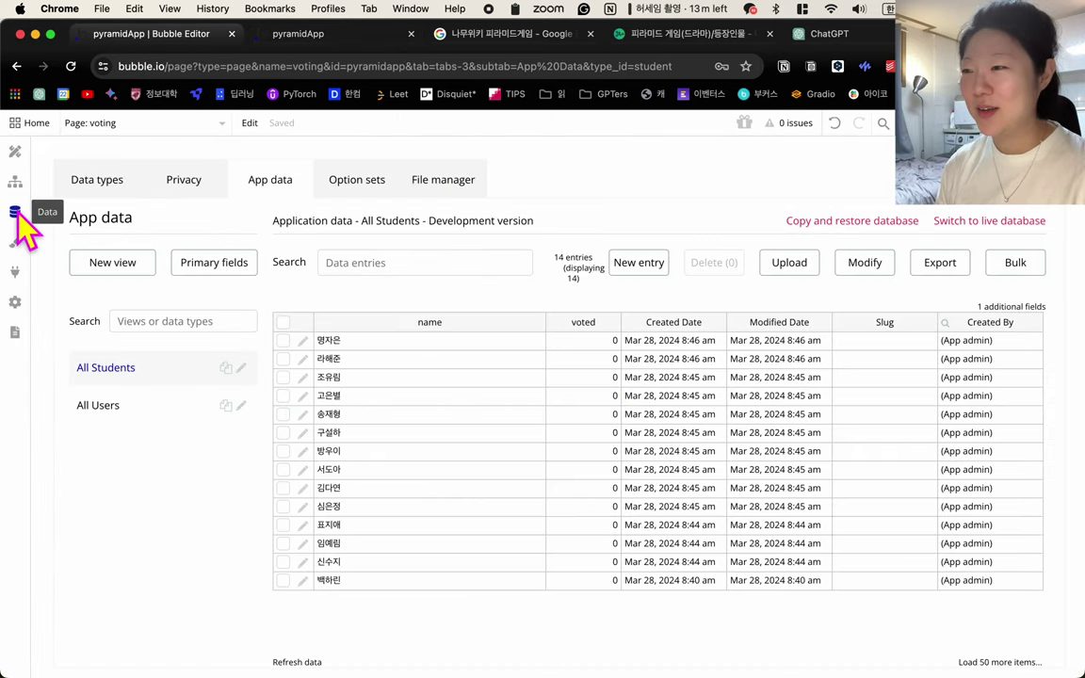
click(86, 181)
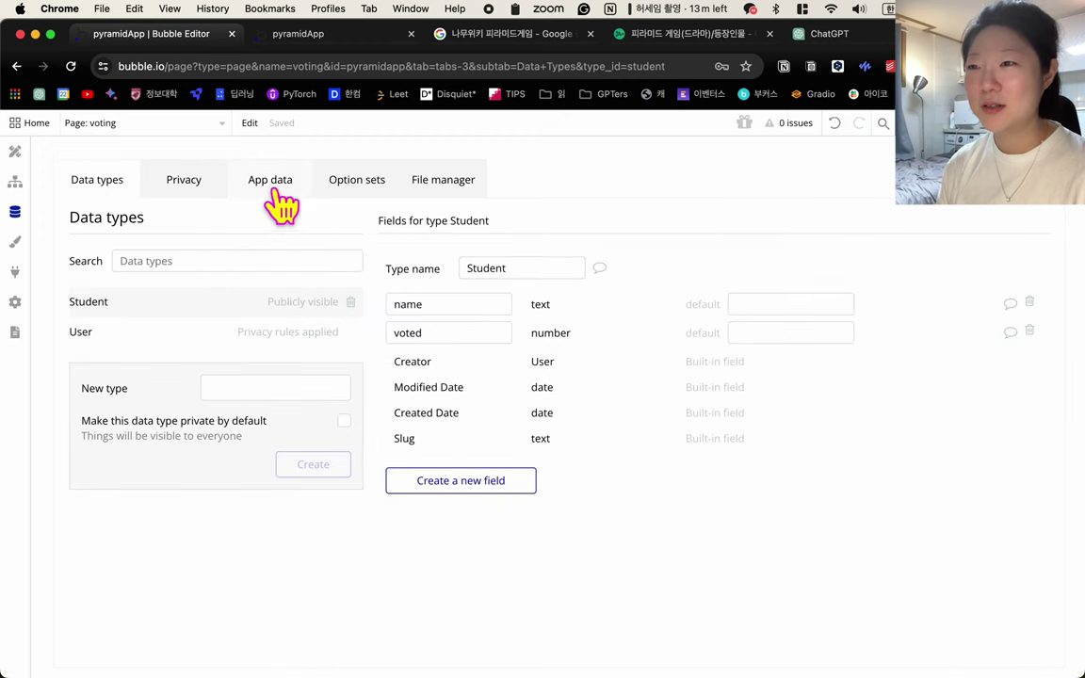
click(276, 190)
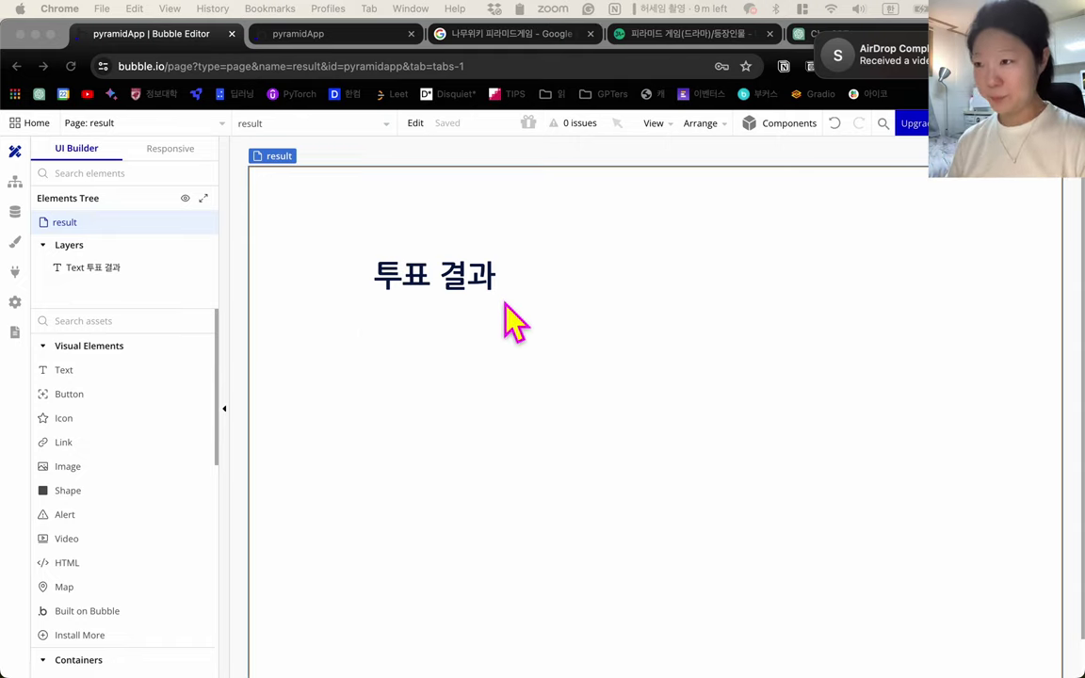
scroll(178, 485, down, 2)
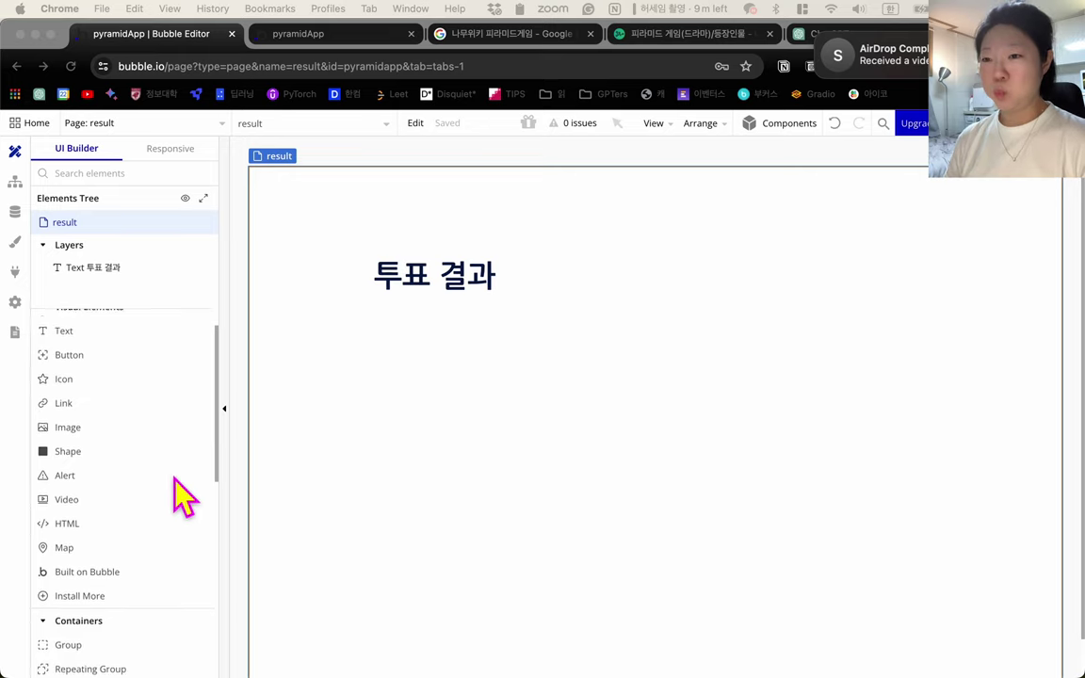
scroll(182, 494, down, 5)
scroll(182, 494, up, 5)
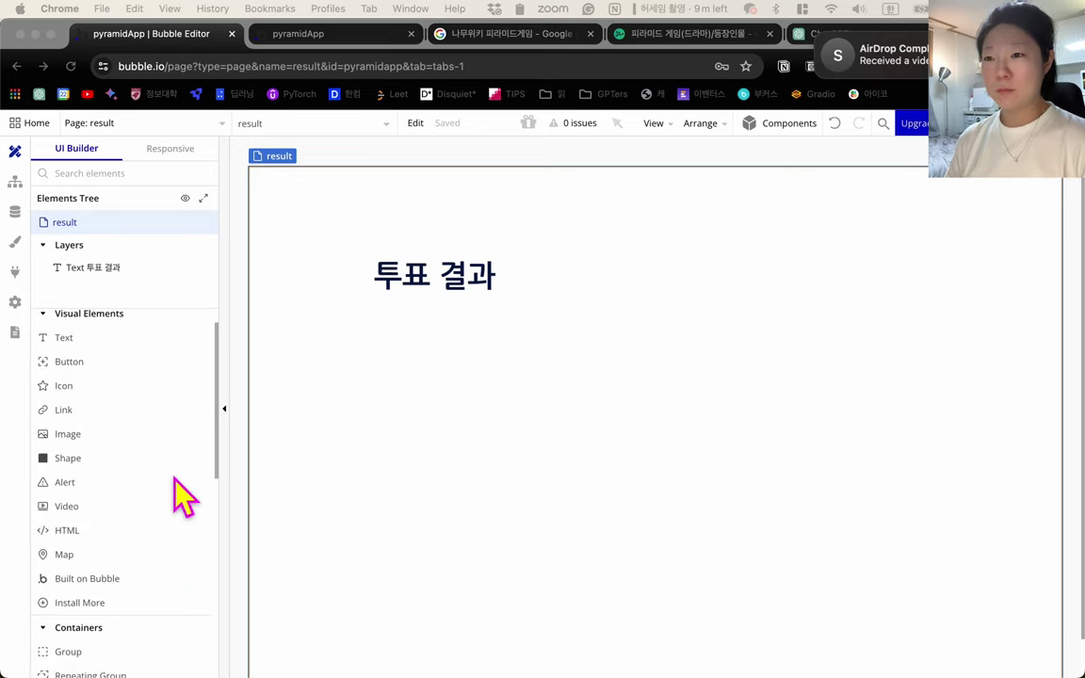
- Add a text element below the 투표 결과 heading on the result page and enter 방우이 as its content
scroll(179, 496, up, 1)
click(499, 363)
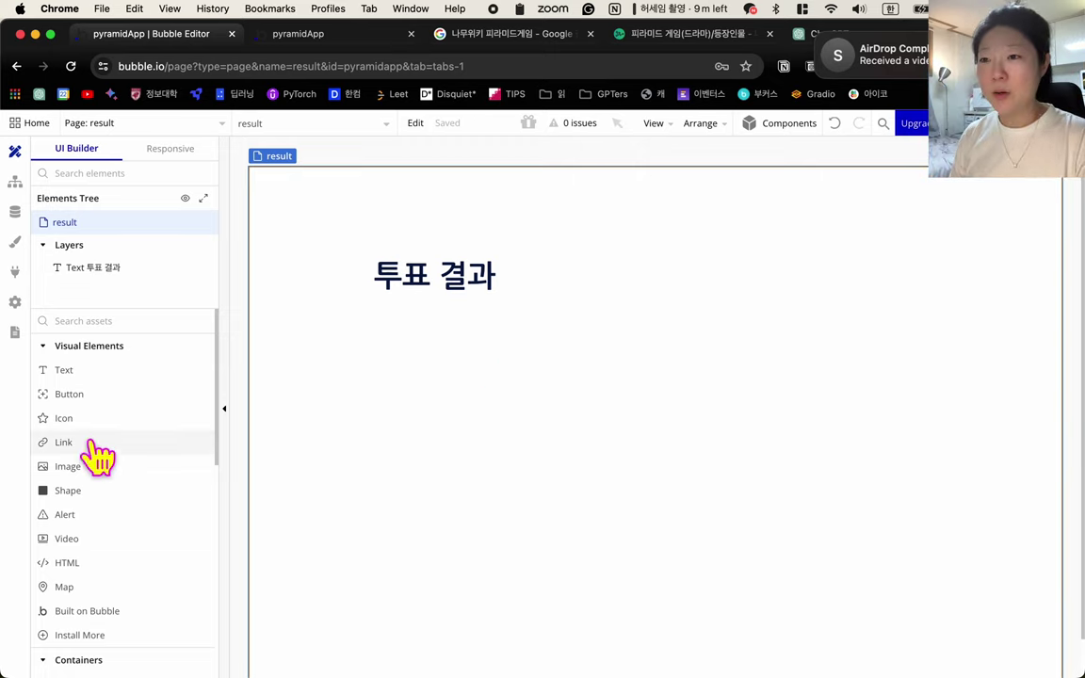
click(64, 370)
drag(367, 364, 545, 385)
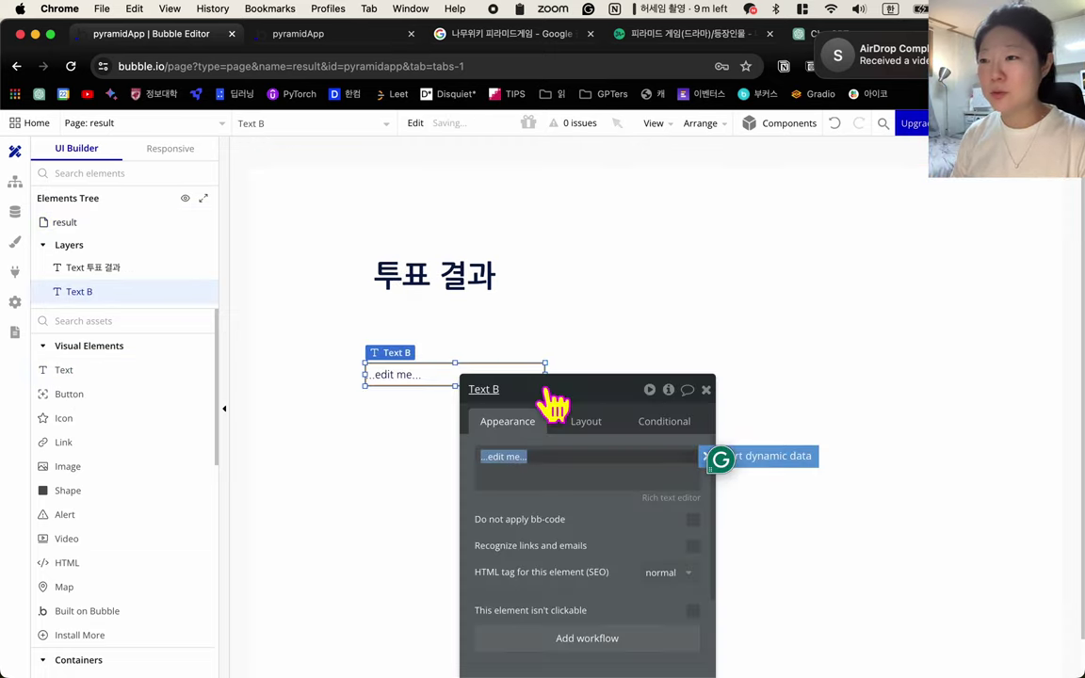
text(방유)
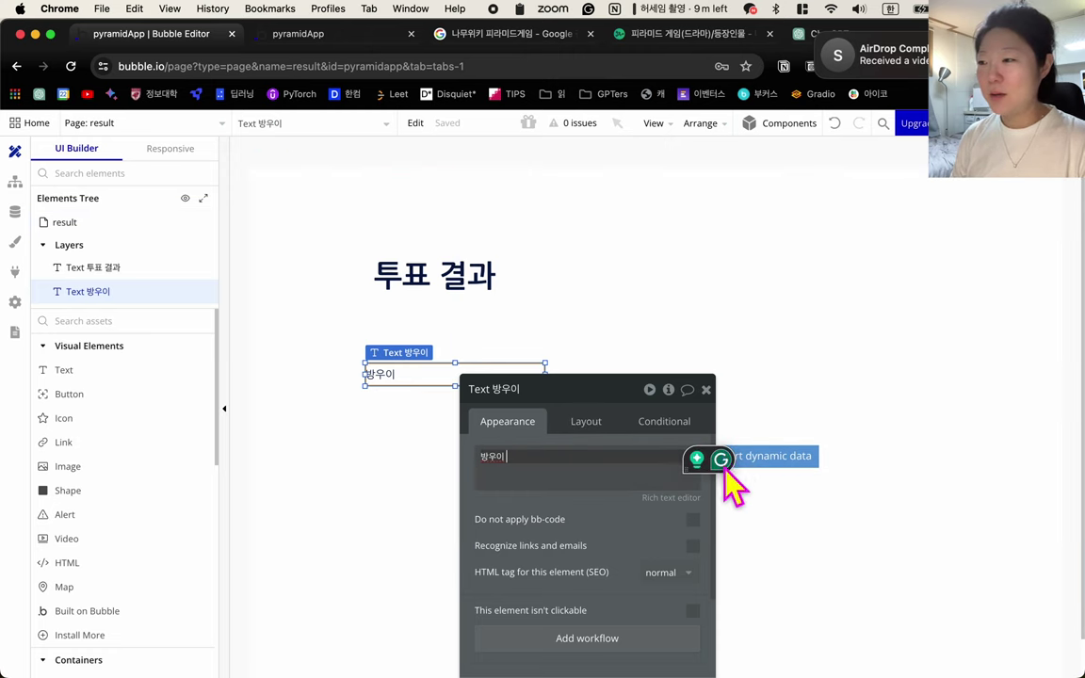
key(ctrl+alt+BackSpace)
click(782, 384)
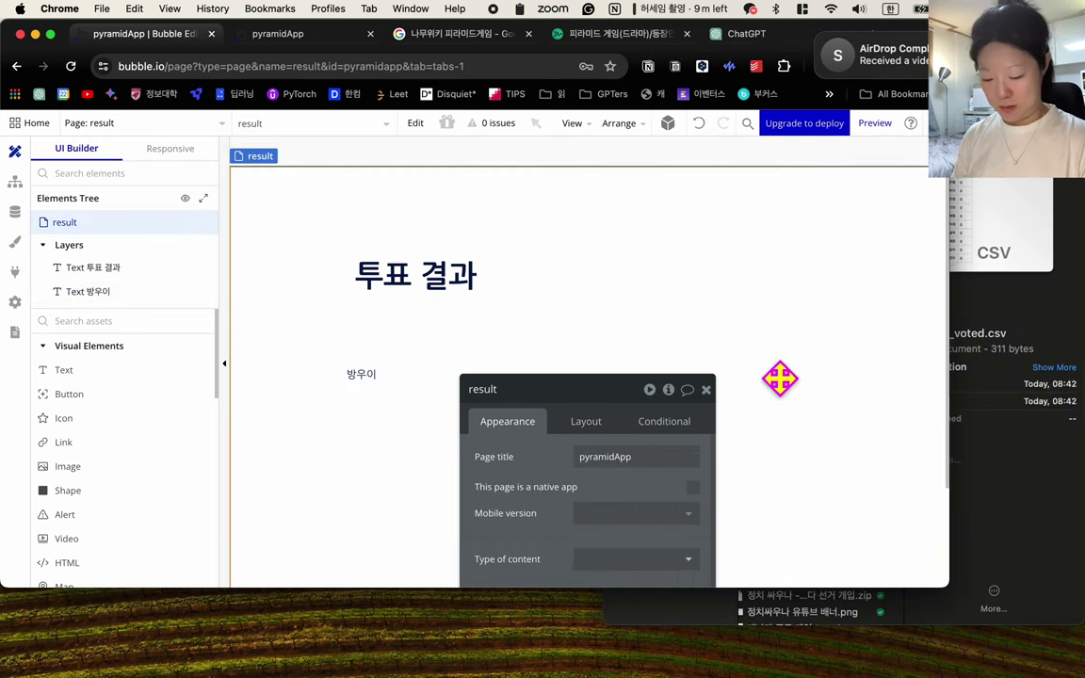
key(ctrl+alt+Return)
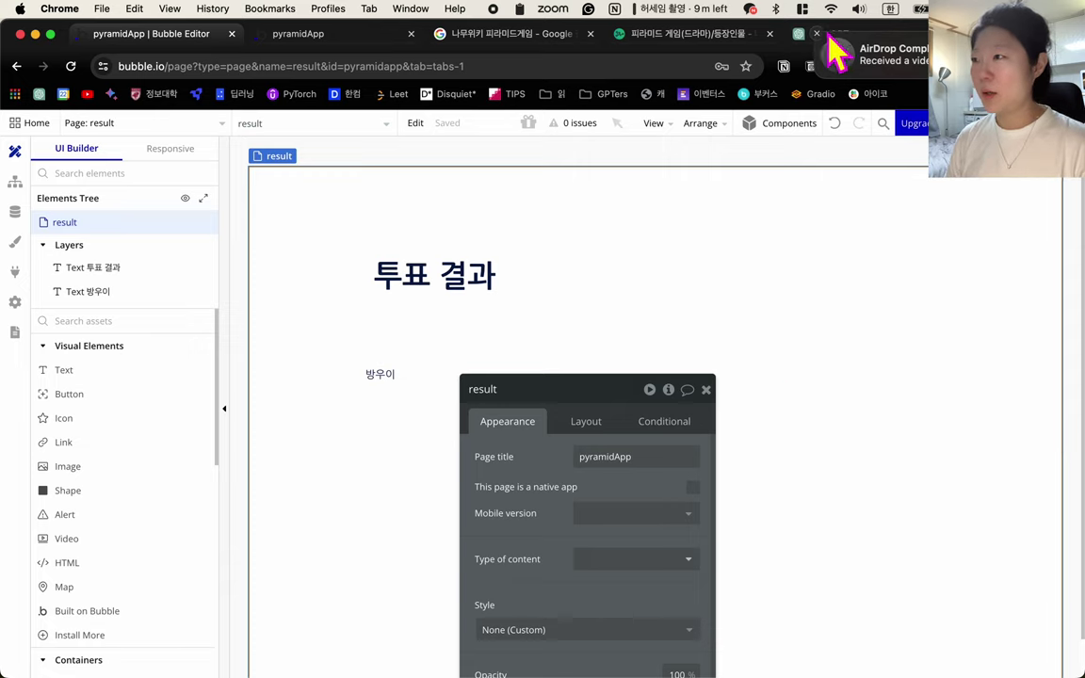
- Append filler characters after 방우이 in the text element and open its dynamic data choices
click(381, 374)
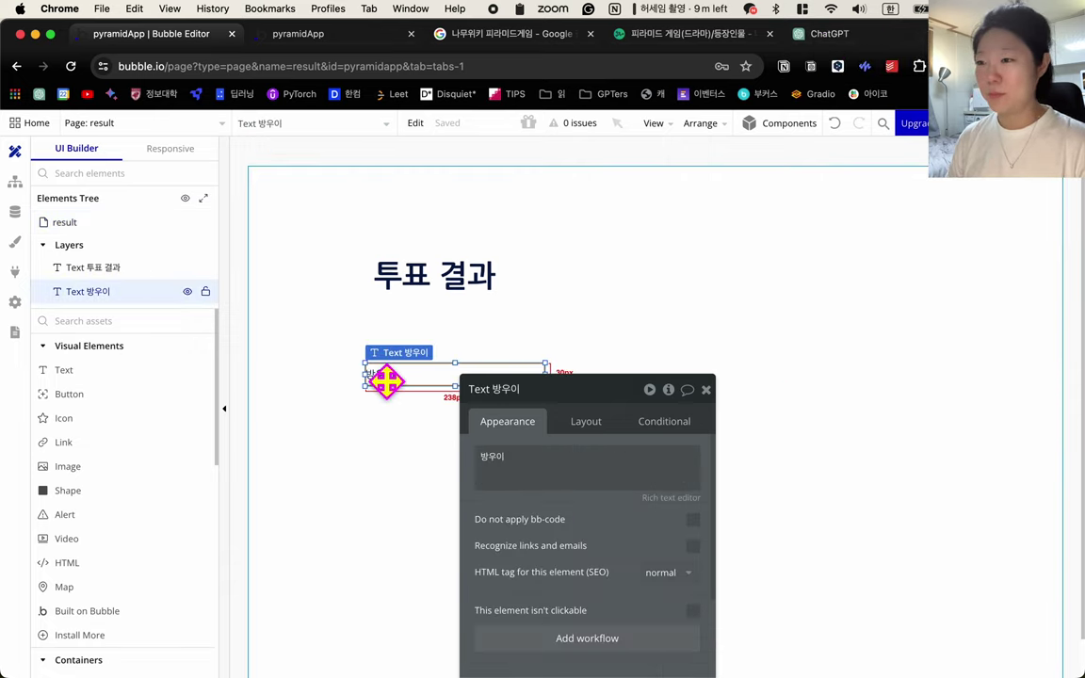
double_click(519, 468)
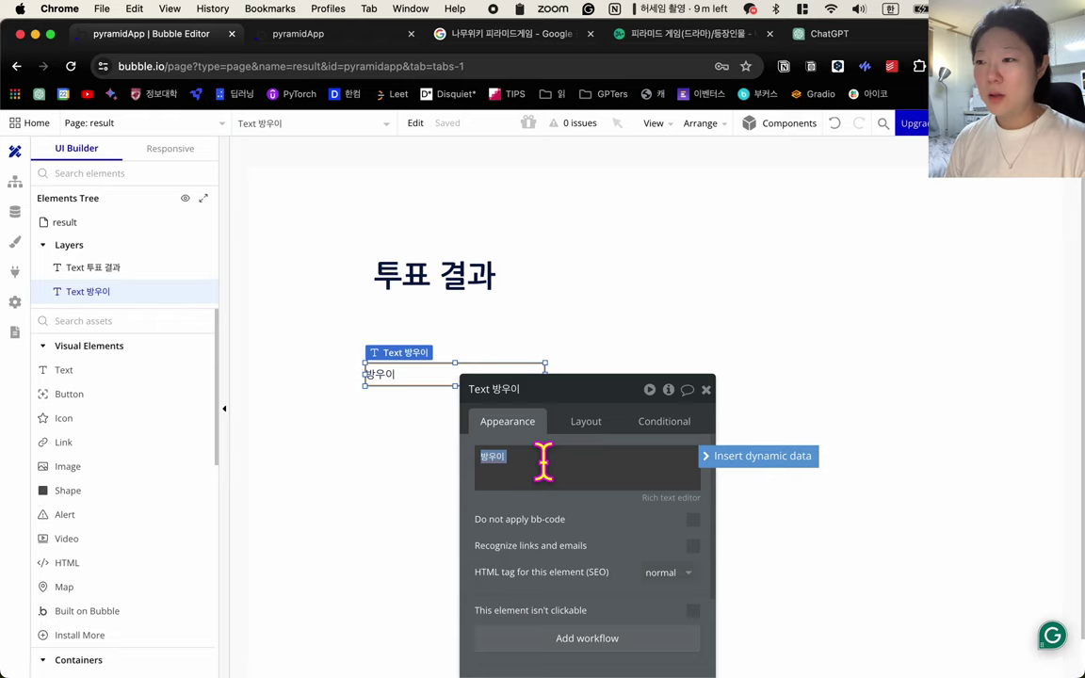
click(543, 459)
text(니에)
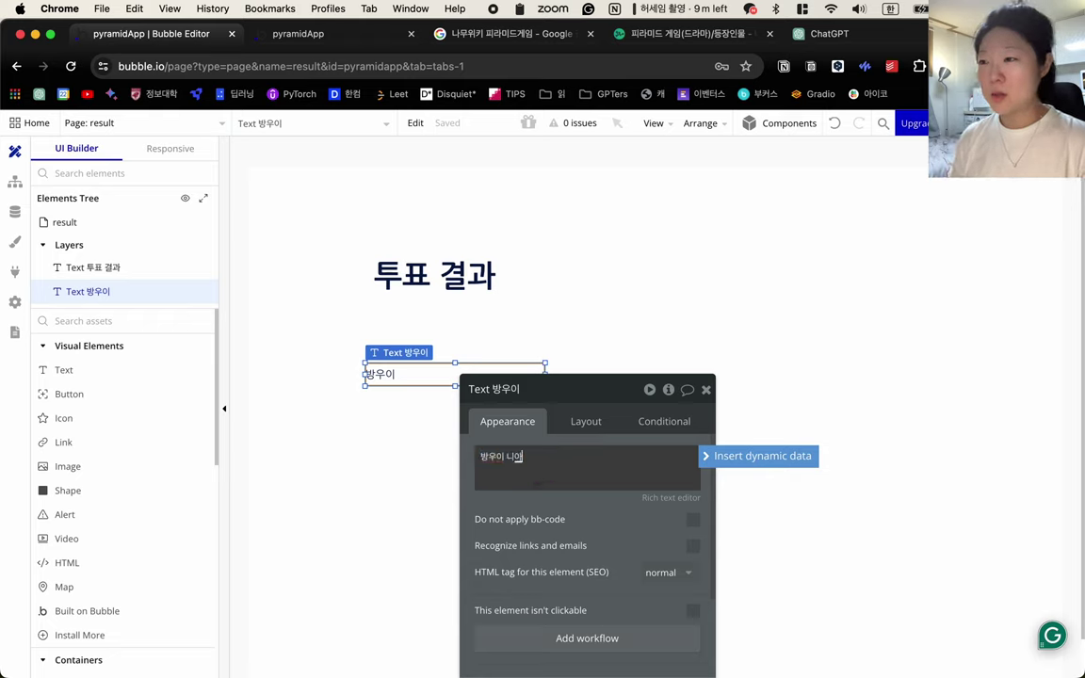
key(BackSpace)
text(아ㅓ ㄹ나이라ㅓ ㄴ ㅇㄹ)
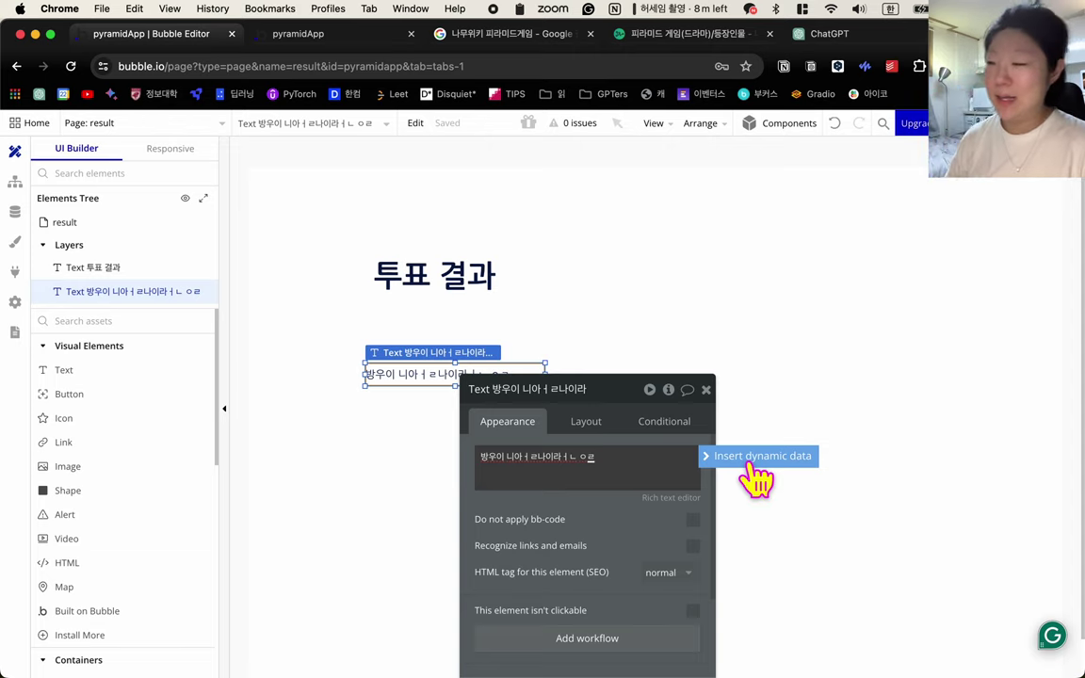
click(757, 458)
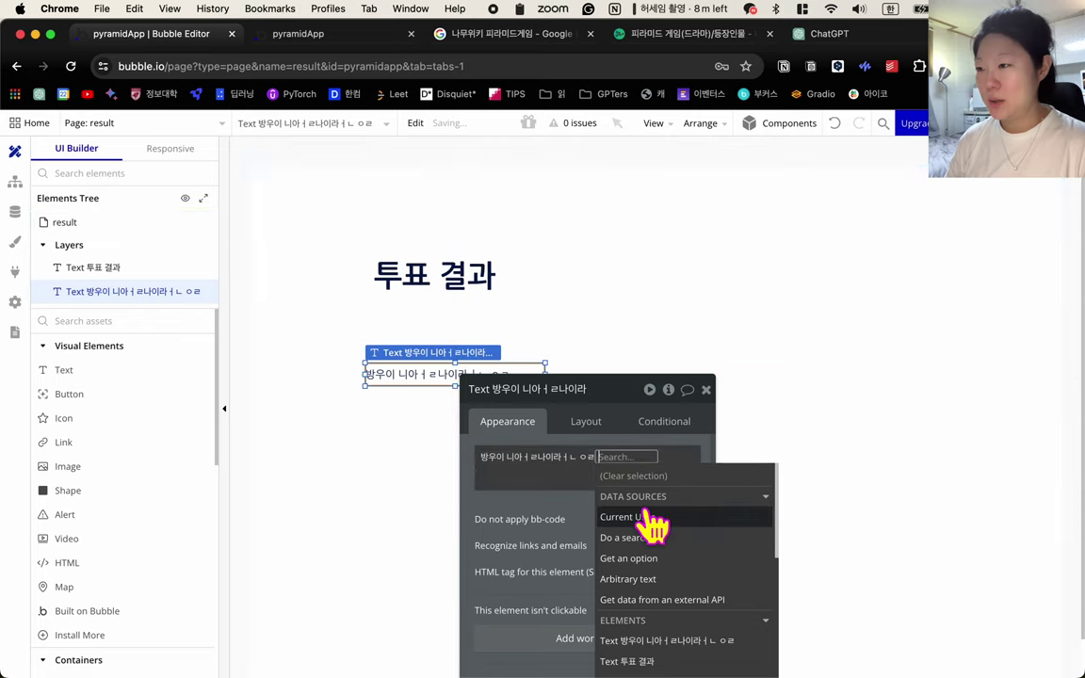
- Clear the text element's content and replace it with the label "이름:"
key(super+a)
key(BackSpace)
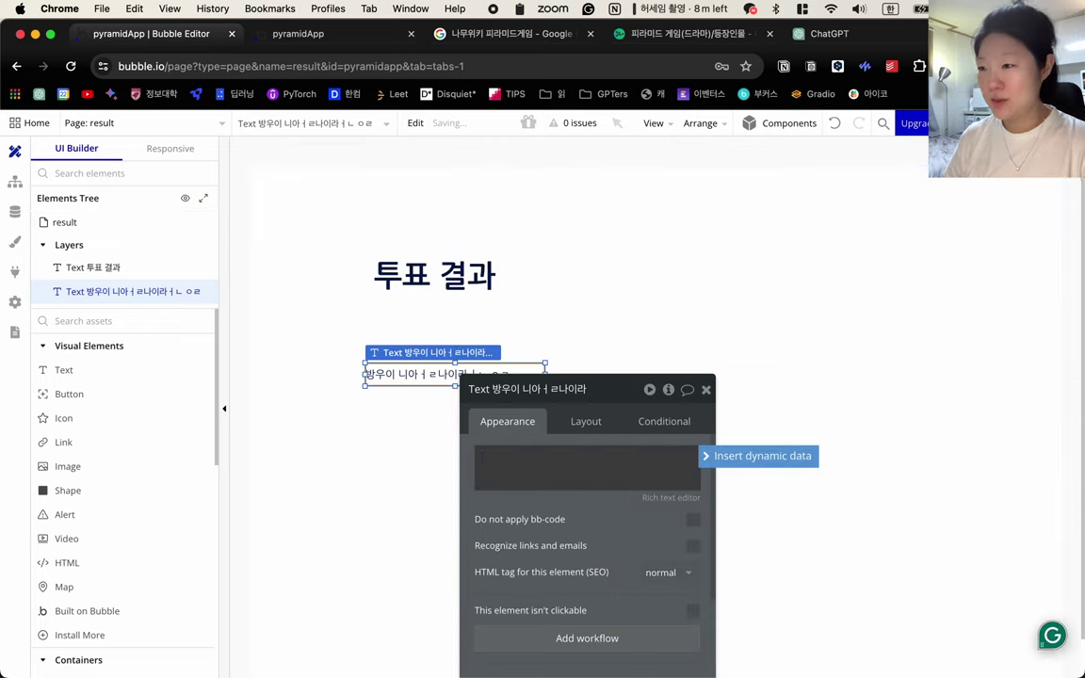
click(751, 458)
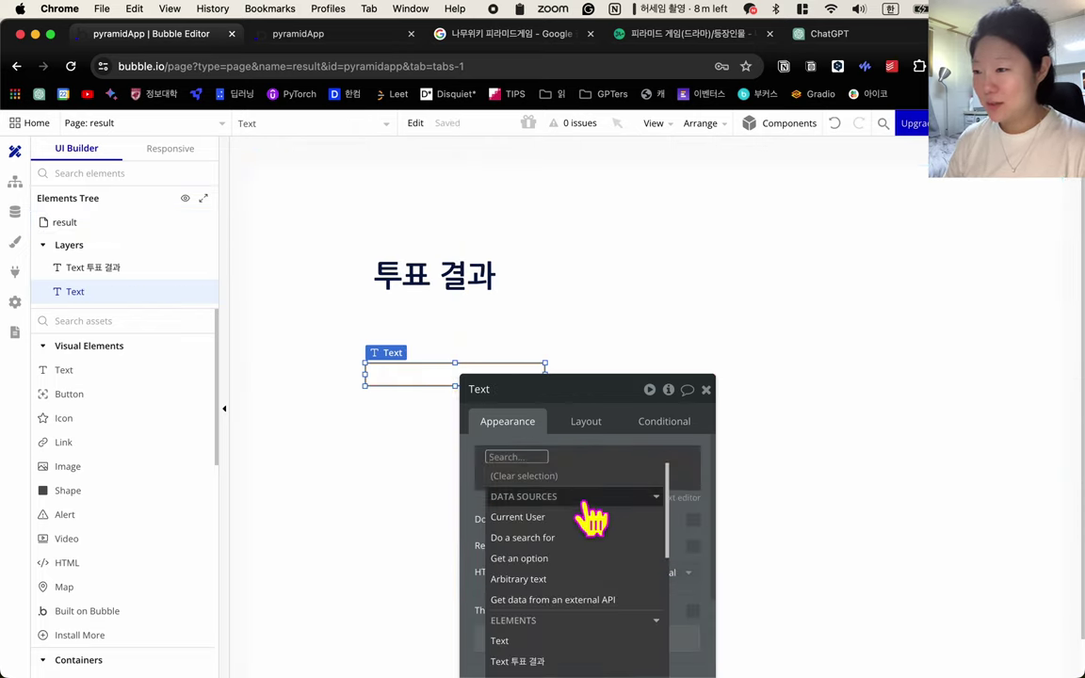
scroll(616, 508, down, 2)
click(659, 454)
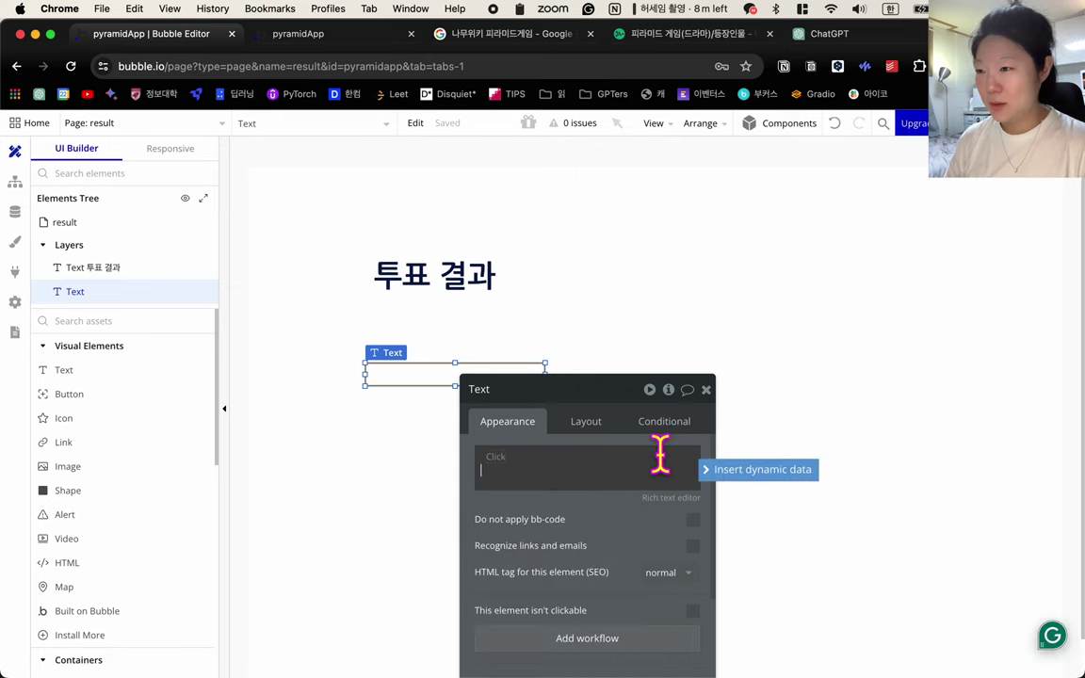
text(이름ㄱ)
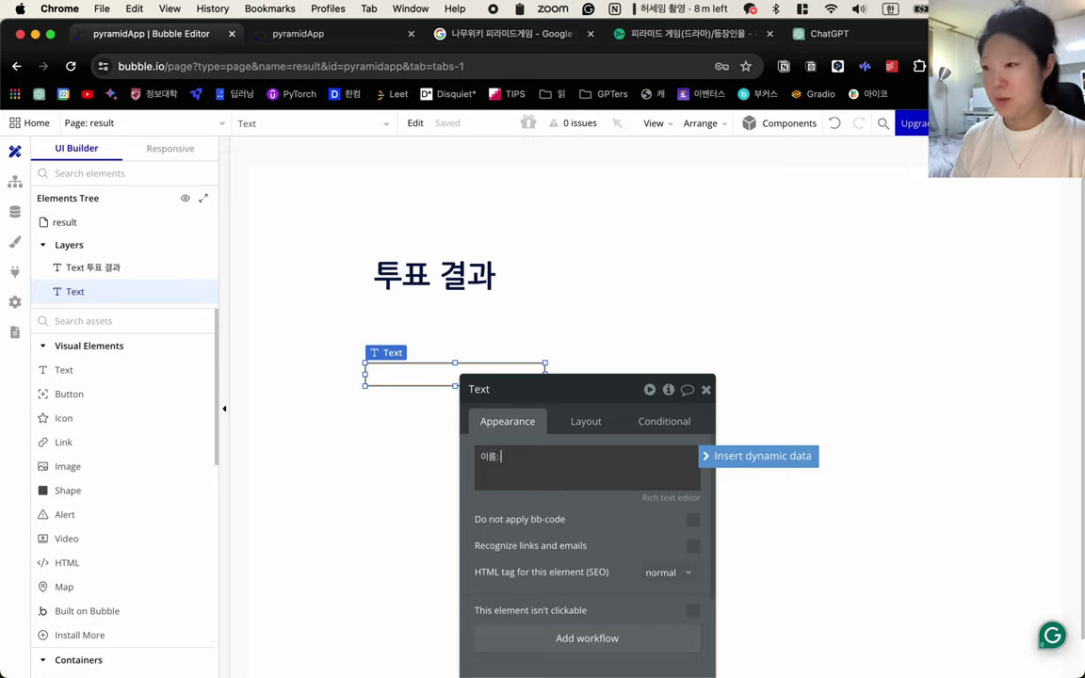
- Insert a dynamic "Do a search for" expression after the 이름: label, with Student as its type
click(778, 459)
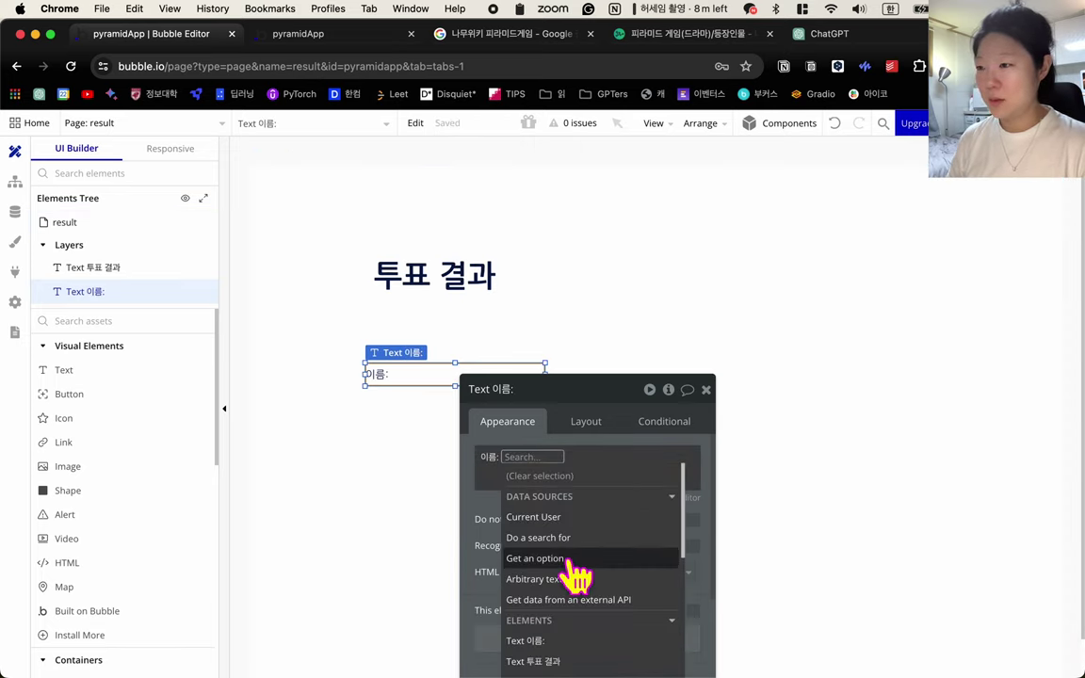
scroll(576, 574, down, 3)
scroll(551, 556, up, 3)
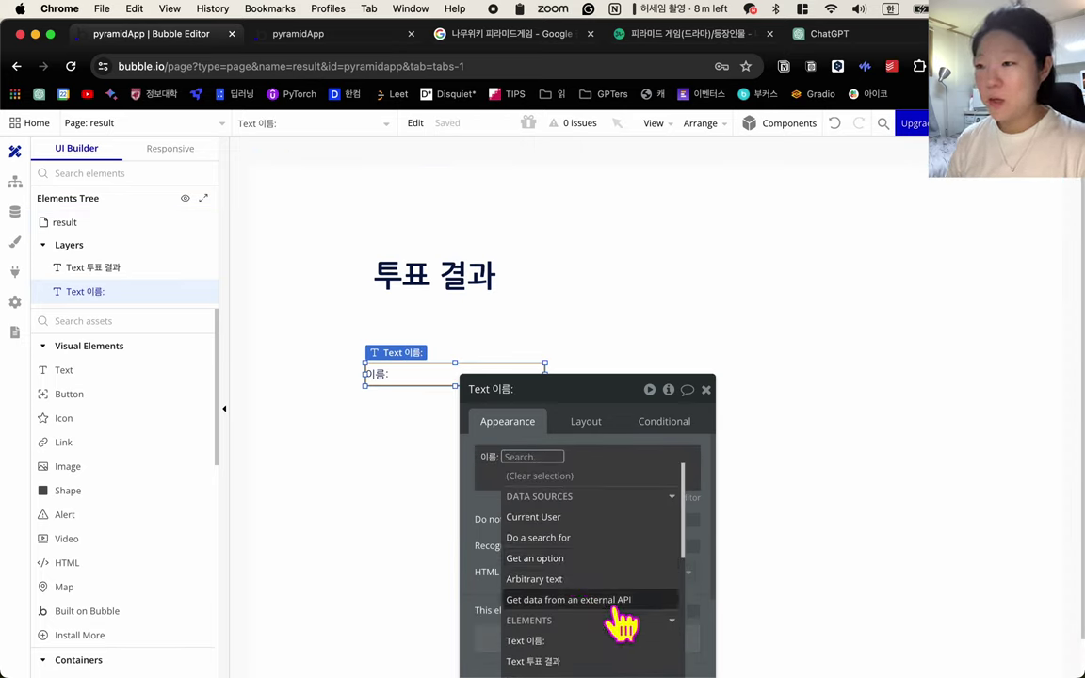
scroll(621, 623, down, 3)
scroll(622, 623, up, 3)
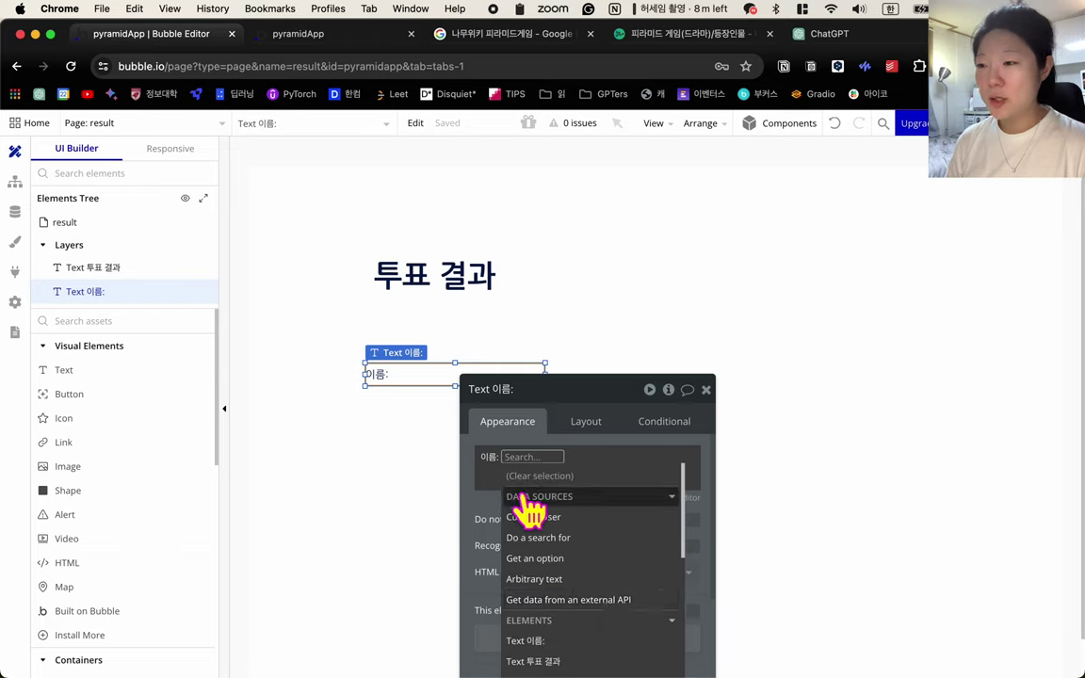
click(609, 539)
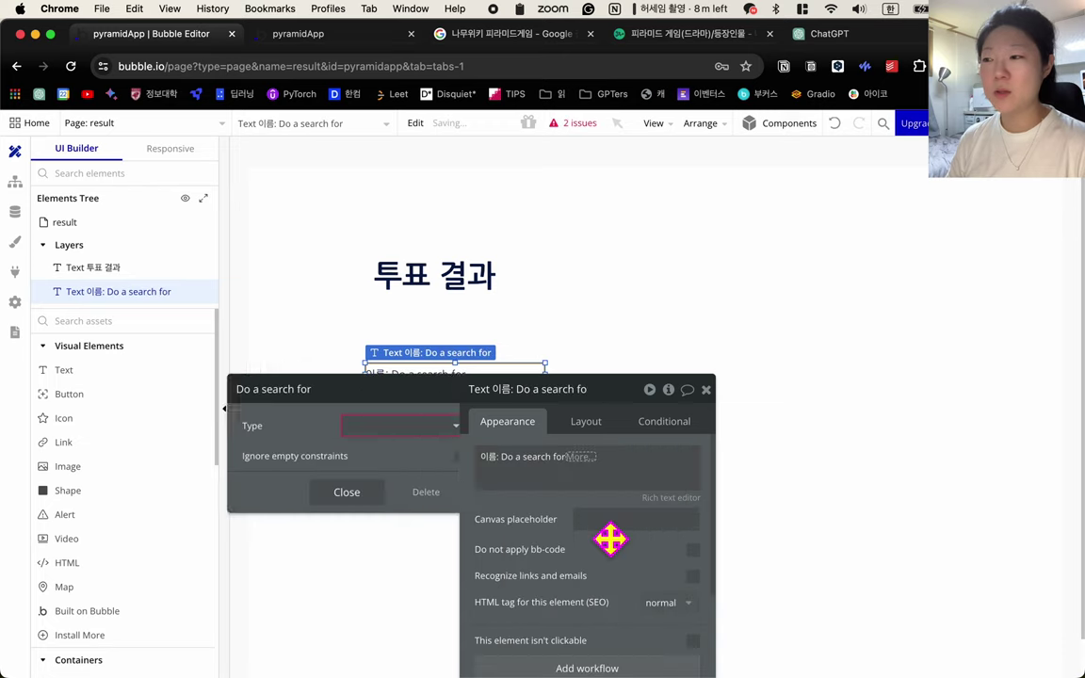
click(386, 427)
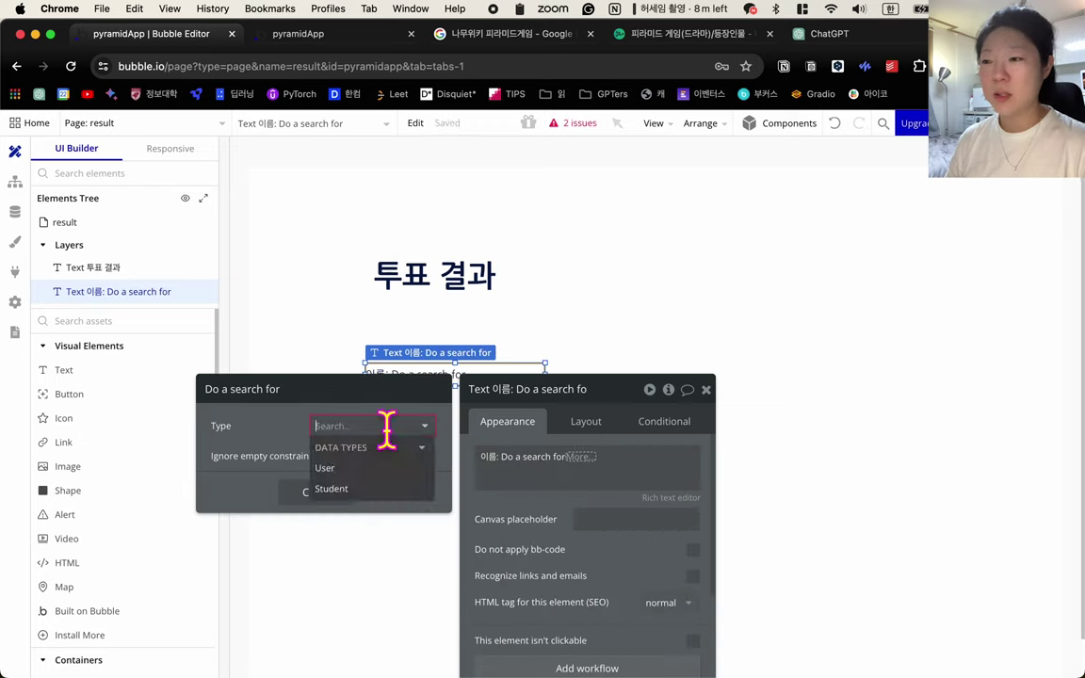
click(349, 489)
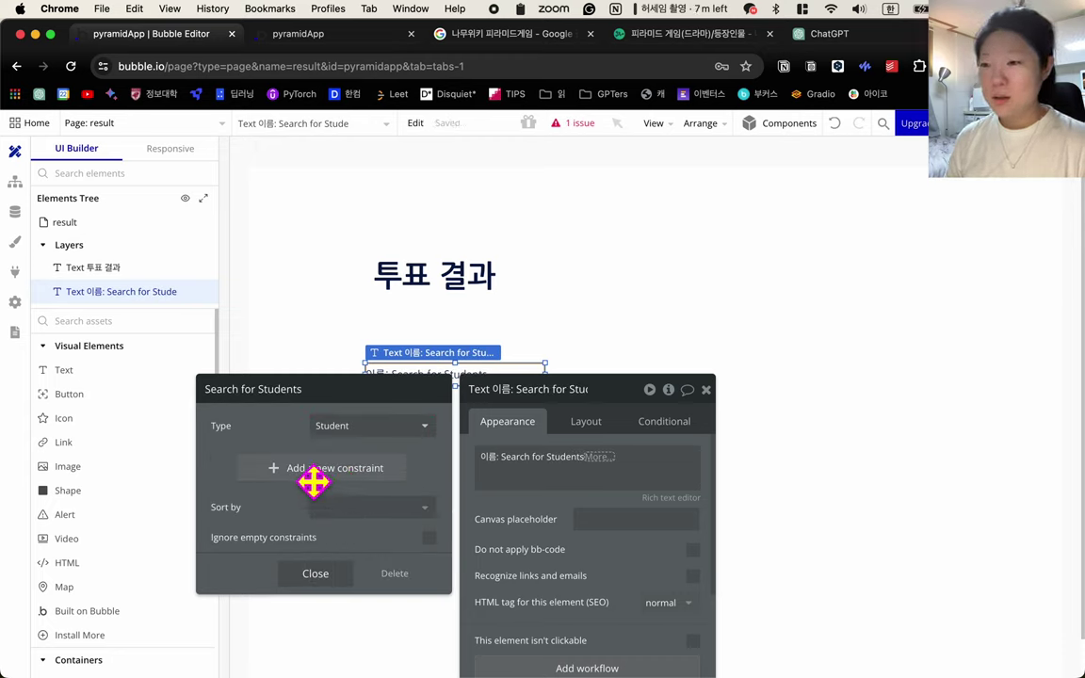
click(395, 469)
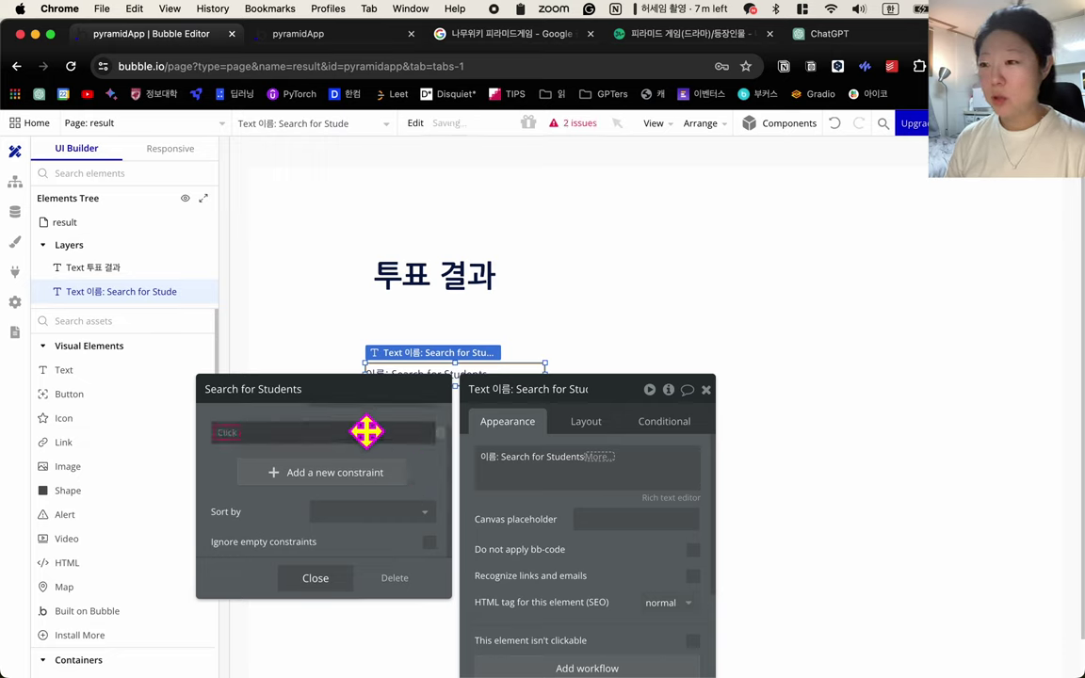
click(354, 356)
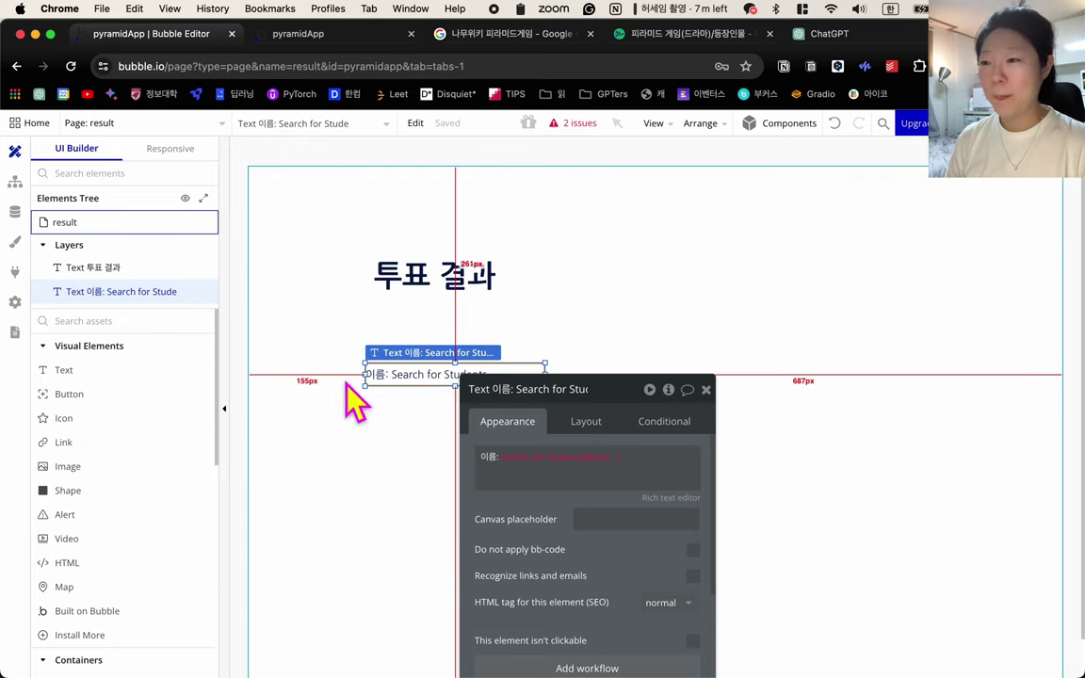
click(556, 456)
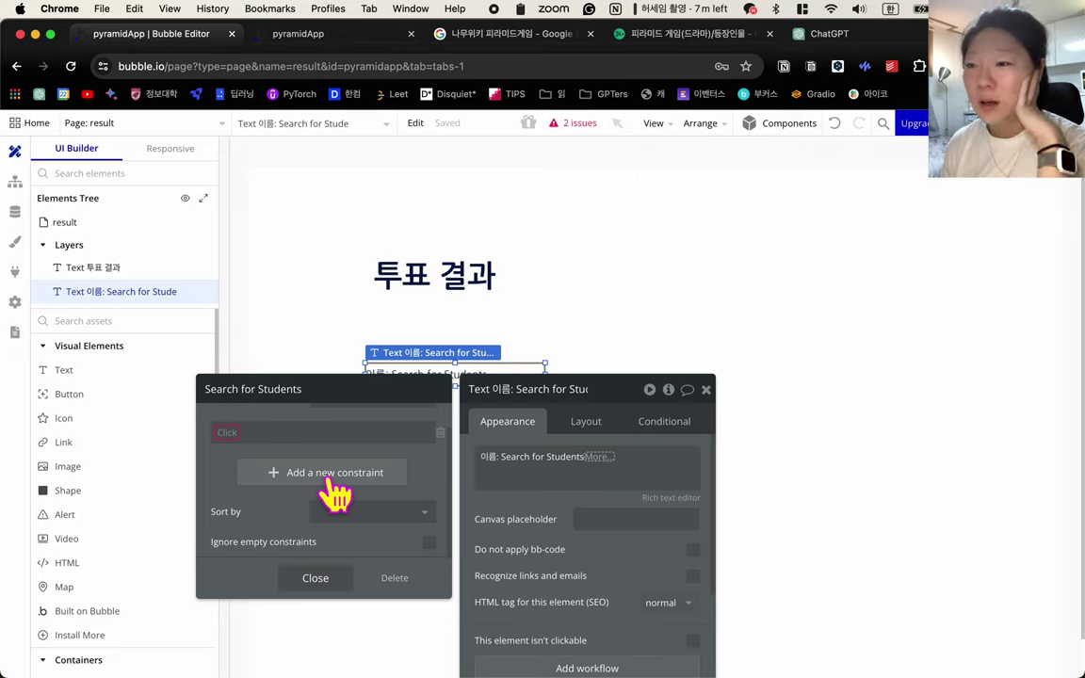
click(440, 432)
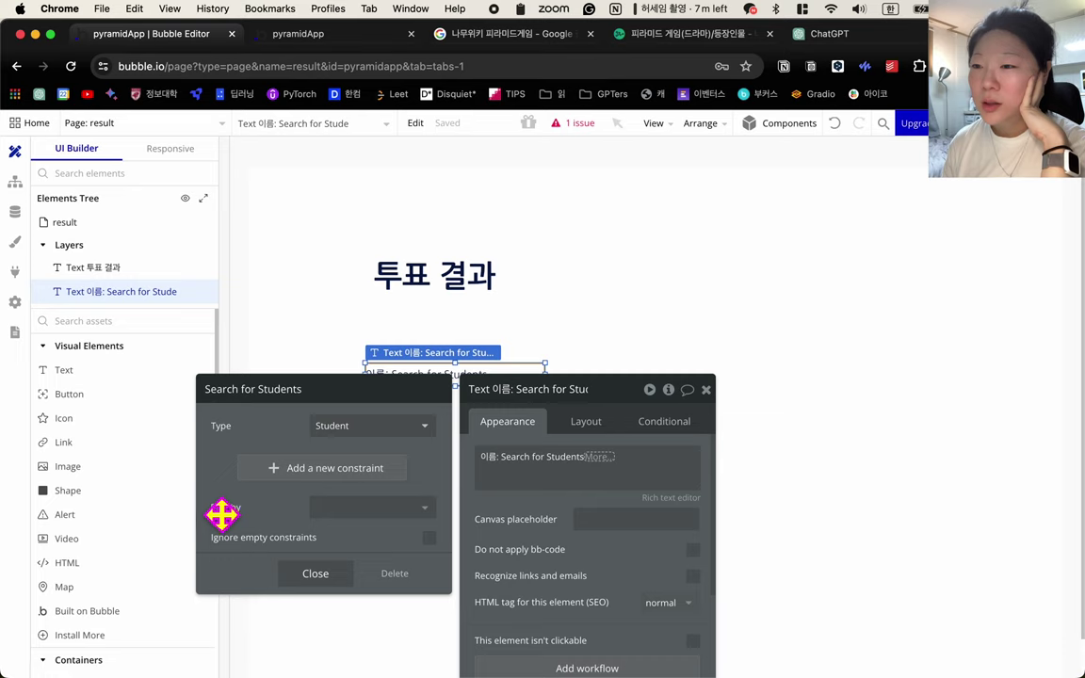
- Sort the Student search by voted with Descending set to "yes"
click(384, 516)
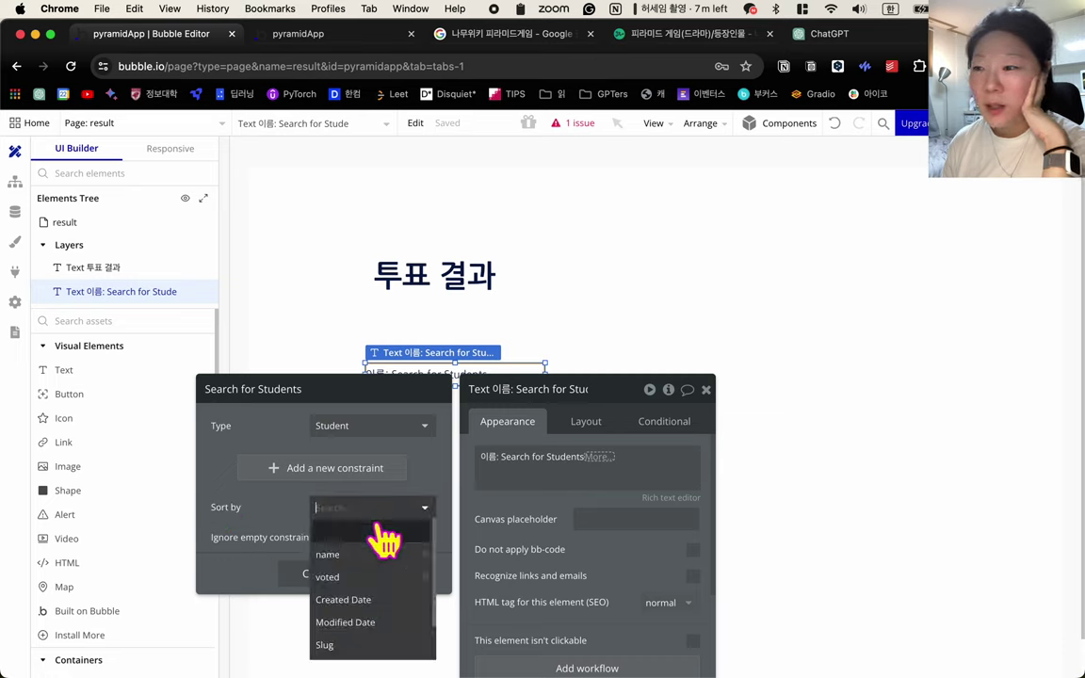
click(351, 584)
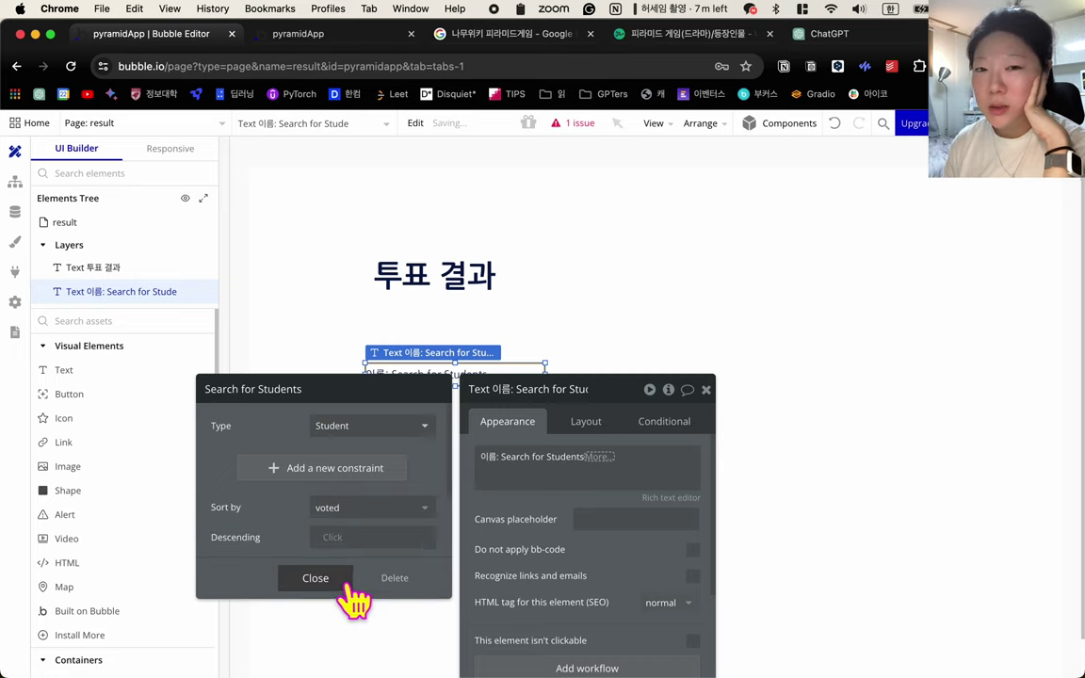
scroll(358, 558, down, 1)
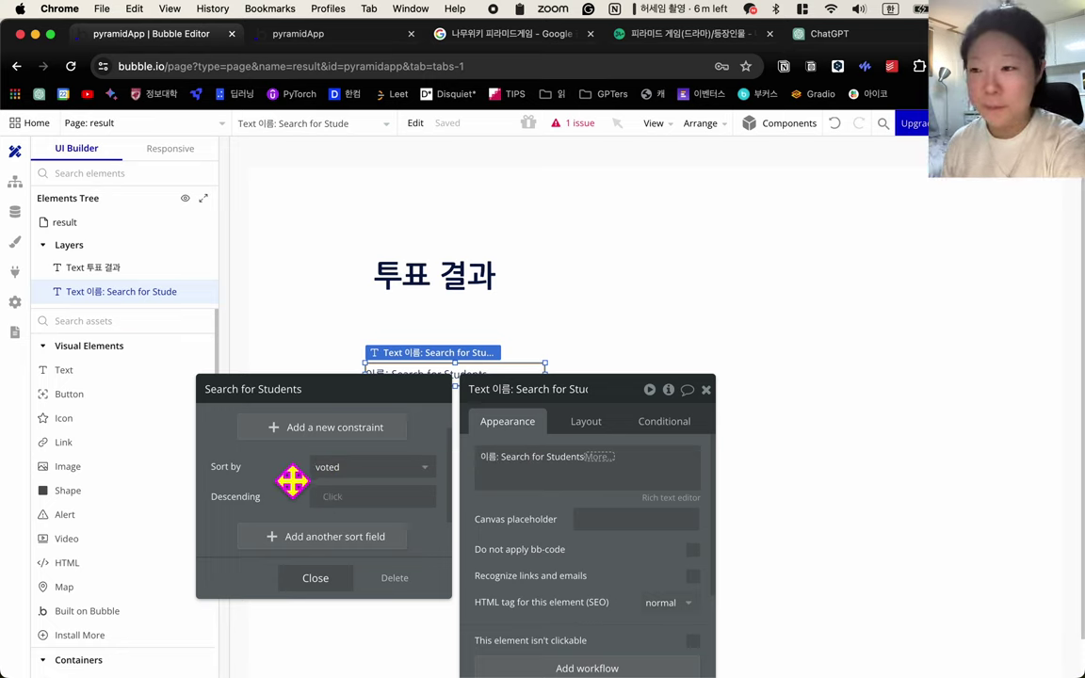
click(337, 501)
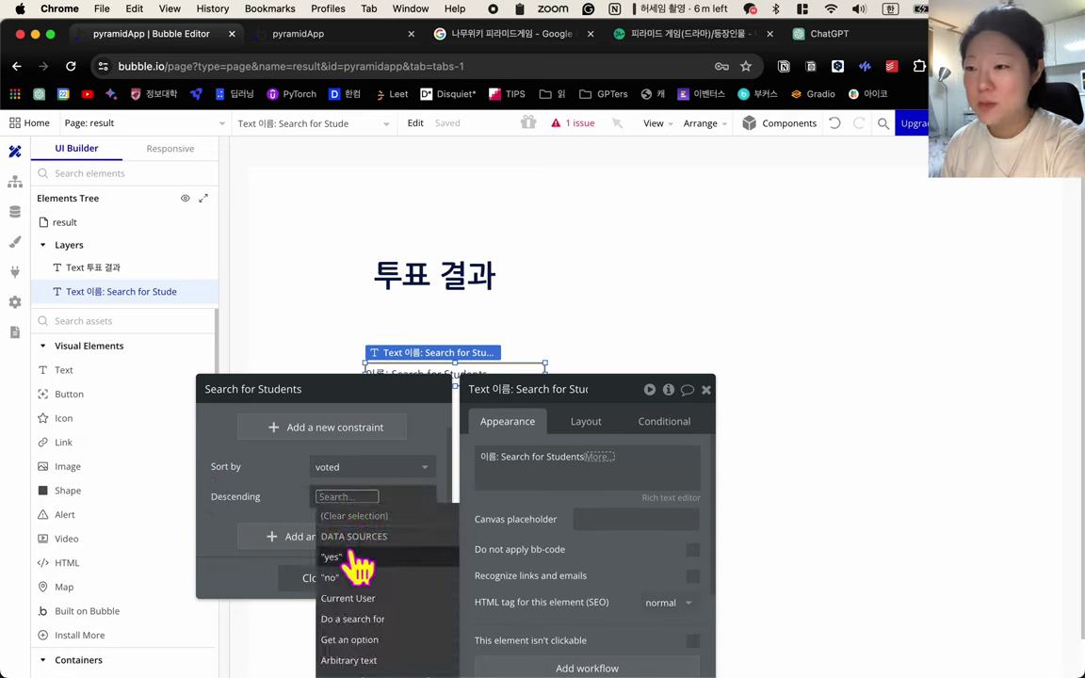
click(353, 556)
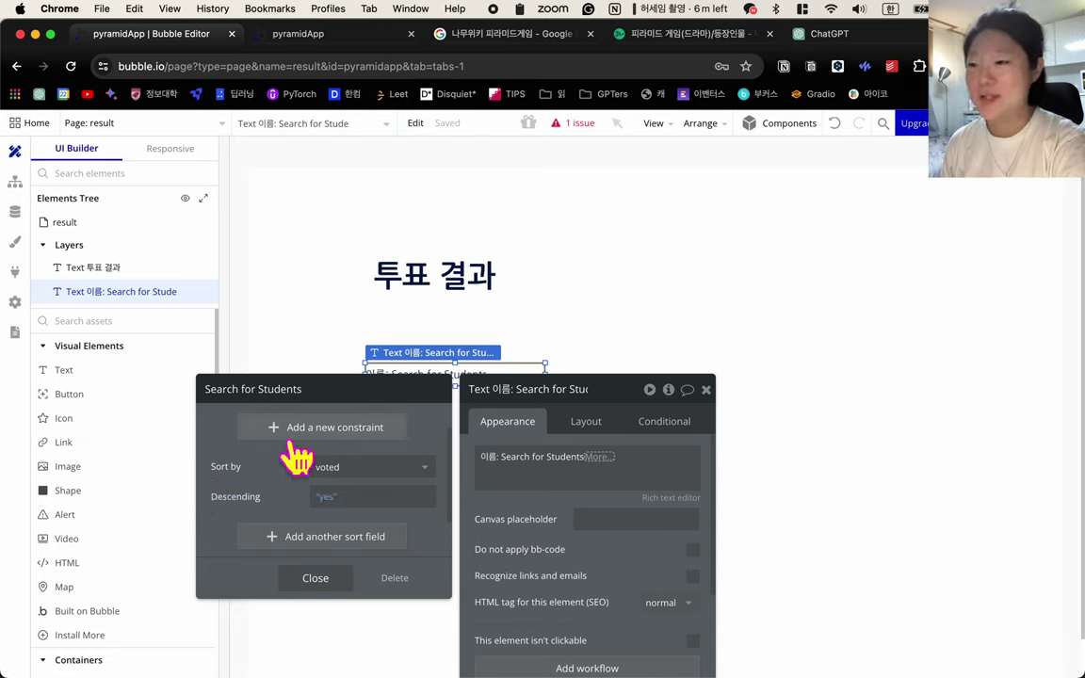